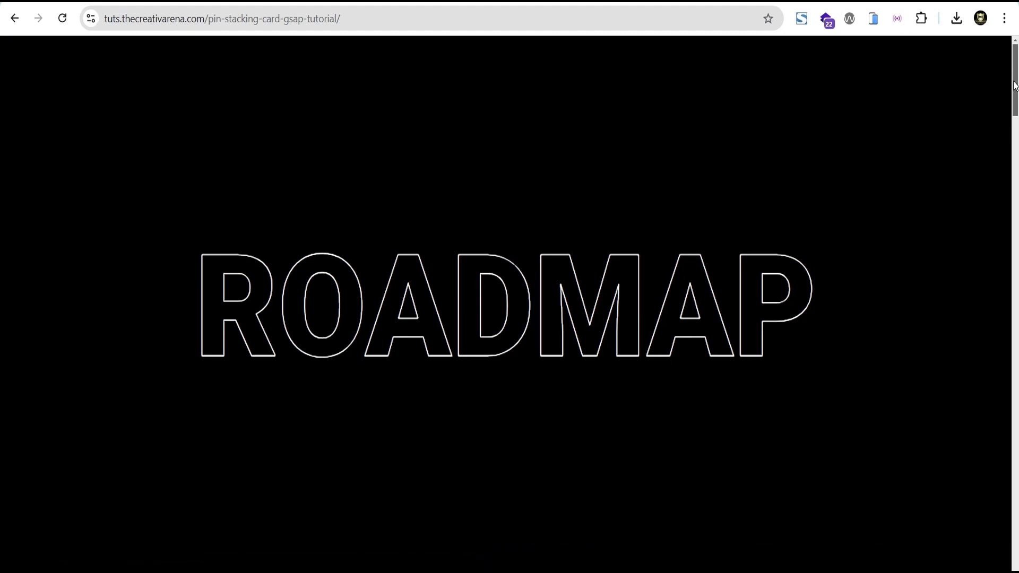
- Preview the roadmap page's pinned card-stacking effect on desktop and in the tablet mockup
{"action": "left_click_drag", "start_coordinate": [1015, 66], "coordinate": [1017, 450]}
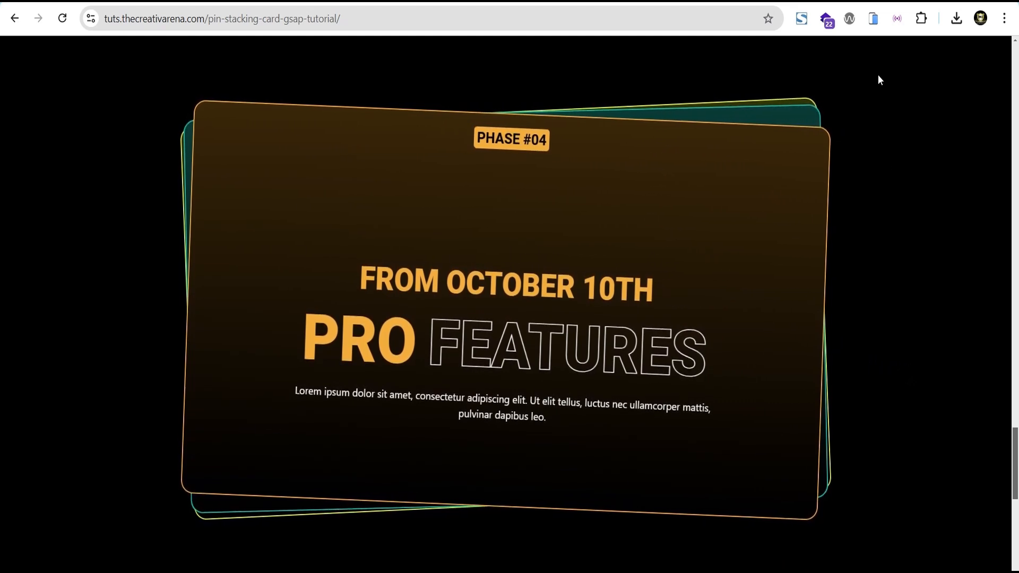
{"action": "left_click", "coordinate": [873, 20]}
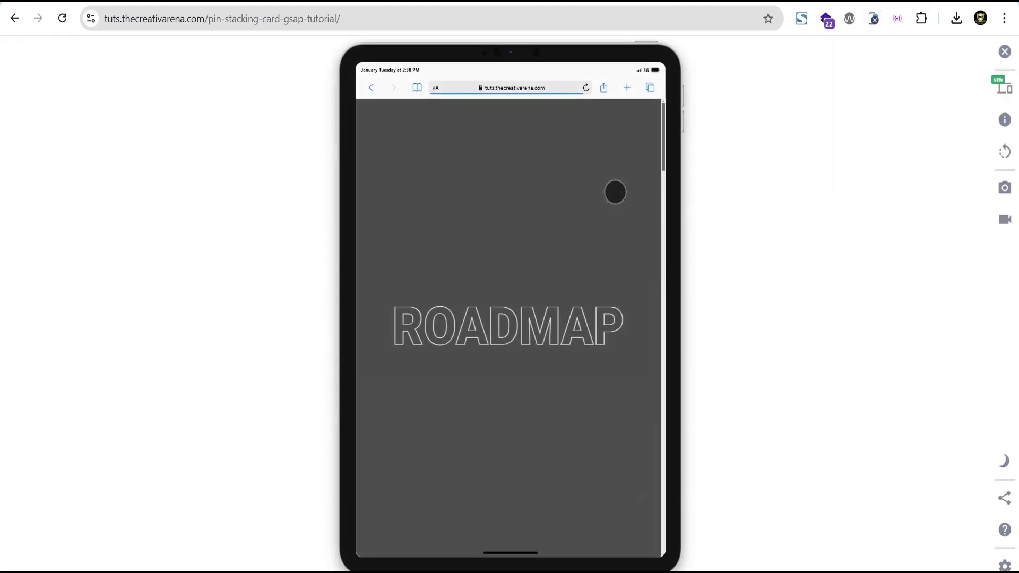
{"action": "left_click_drag", "start_coordinate": [662, 123], "coordinate": [658, 449]}
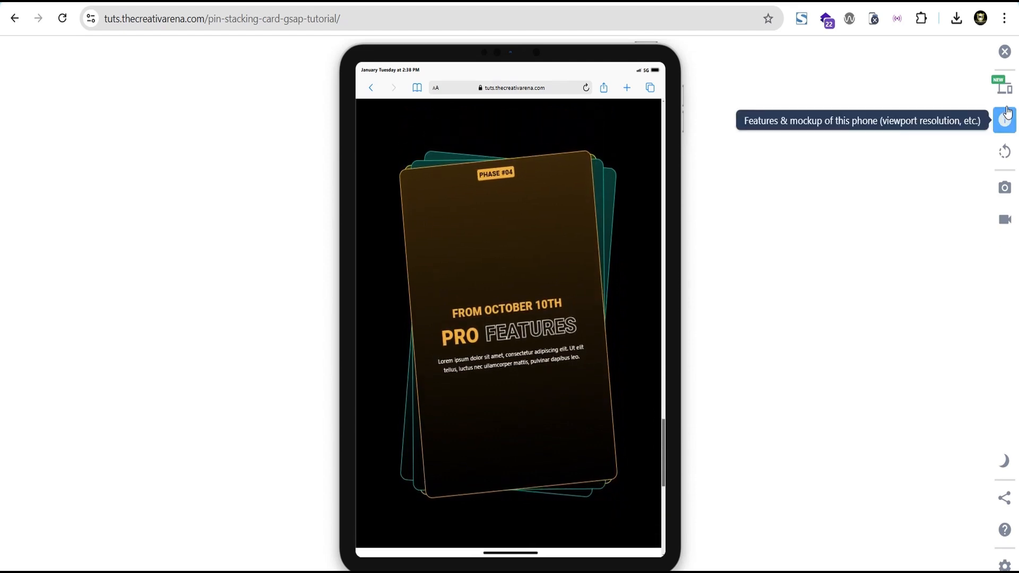
- Preview the roadmap page in the iPhone 11 PRO MAX mockup and close the device simulator
{"action": "left_click", "coordinate": [1004, 86]}
{"action": "scroll", "coordinate": [812, 239], "scroll_direction": "down", "scroll_amount": 3}
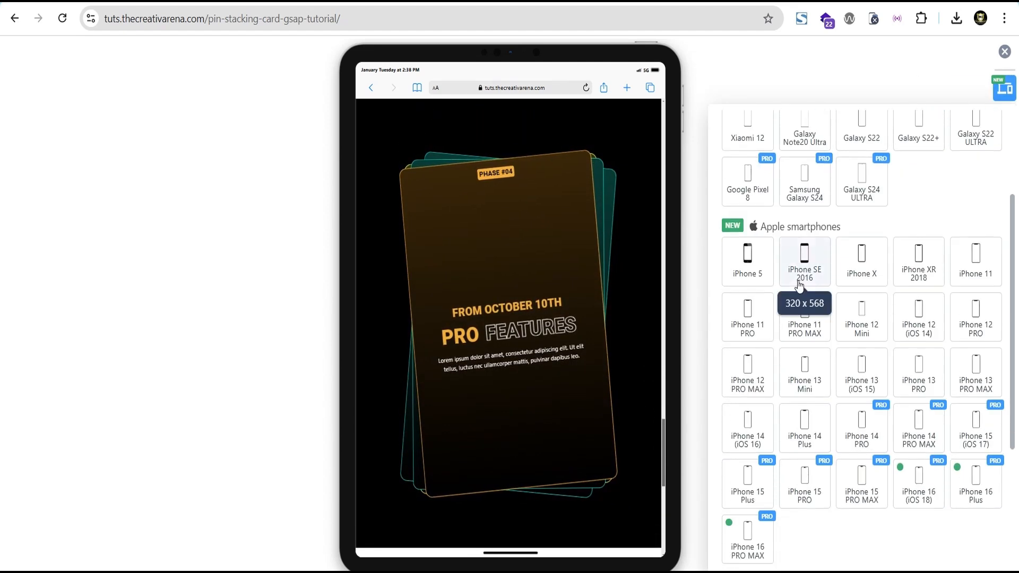
{"action": "left_click", "coordinate": [804, 318]}
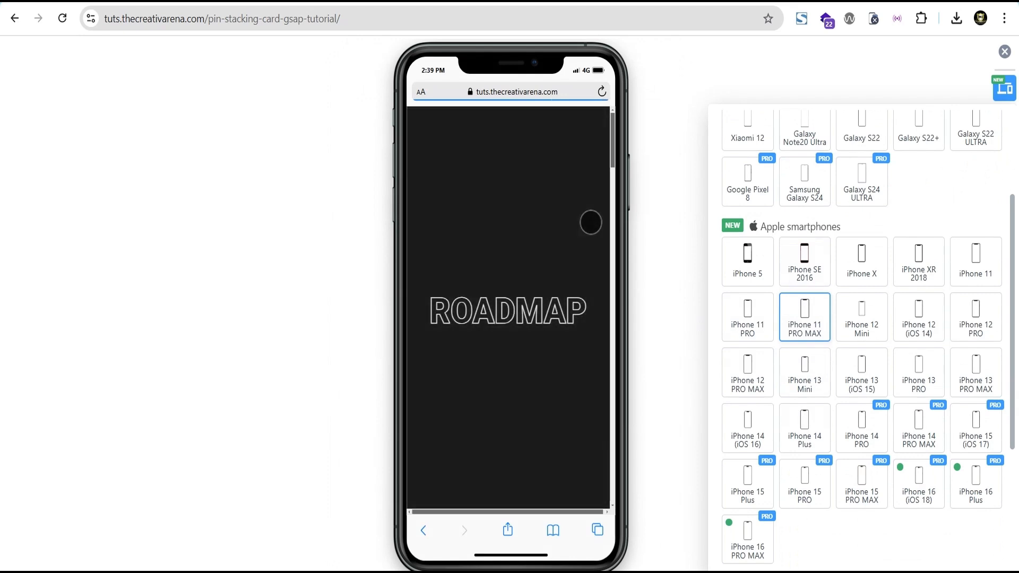
{"action": "left_click_drag", "start_coordinate": [612, 129], "coordinate": [617, 99]}
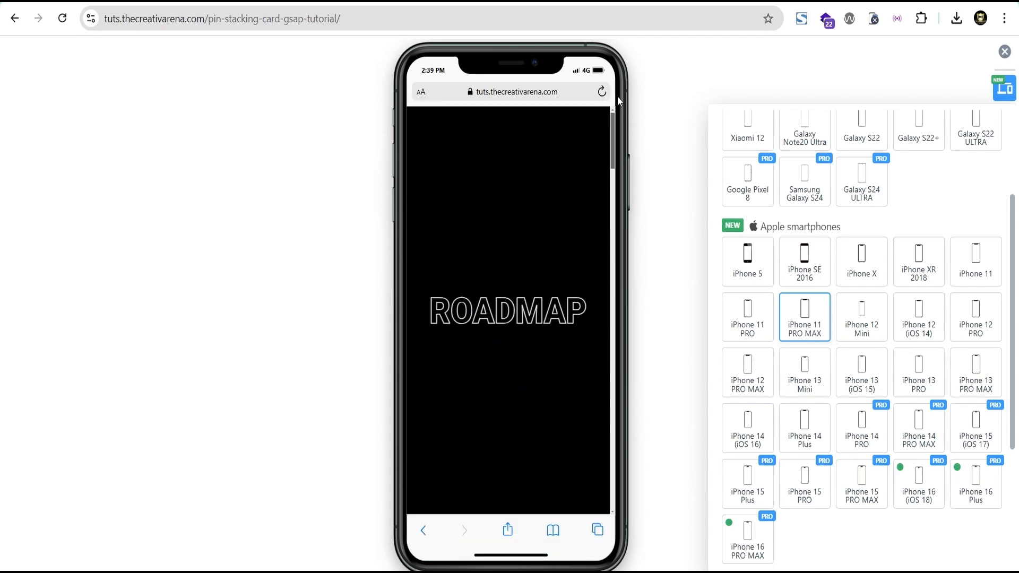
{"action": "left_click", "coordinate": [1005, 62]}
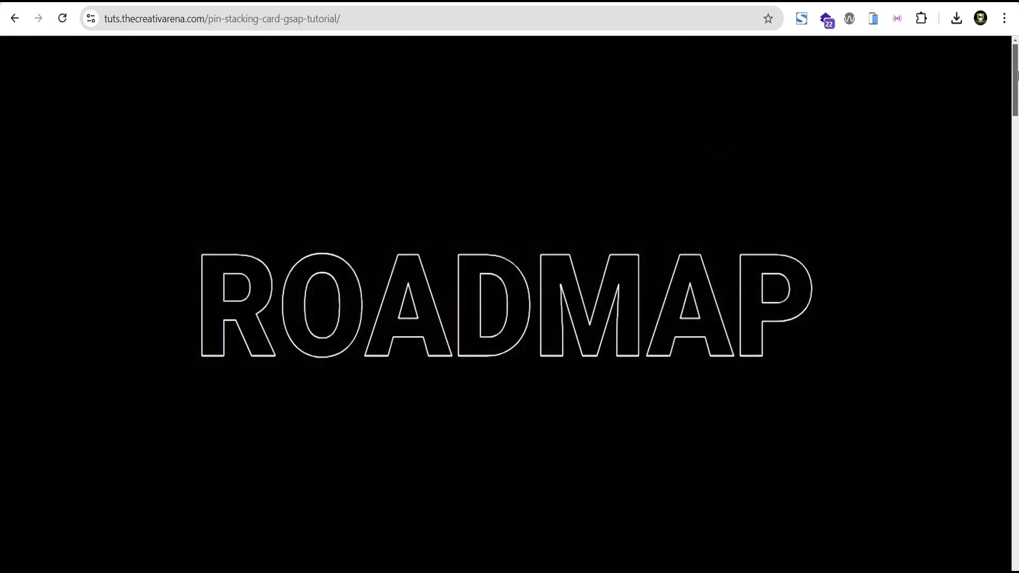
- Examine how the rotated phase cards stack on the desktop version of the roadmap page
{"action": "left_click_drag", "start_coordinate": [1016, 70], "coordinate": [984, 455]}
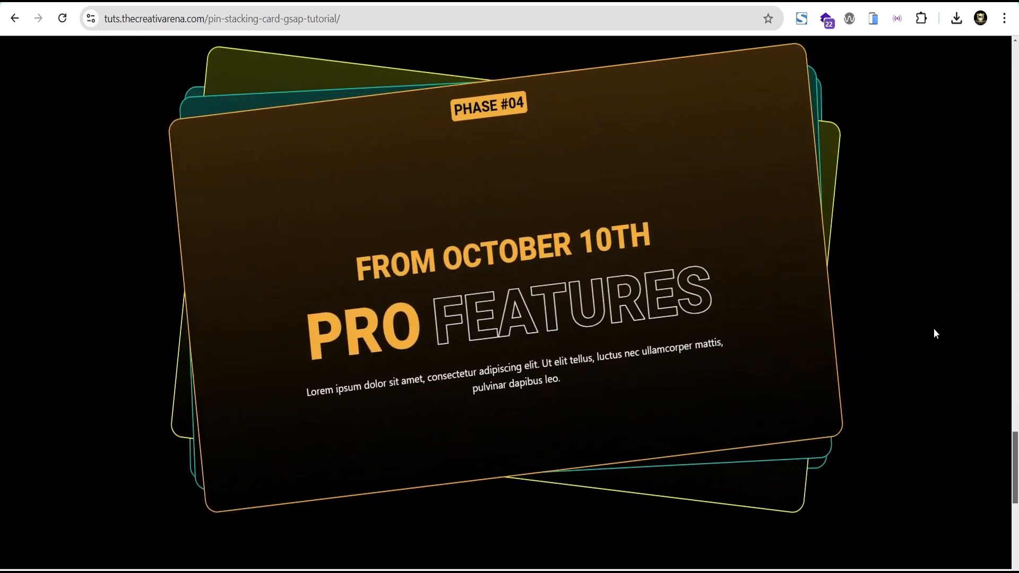
{"action": "scroll", "coordinate": [930, 314], "scroll_direction": "up", "scroll_amount": 1}
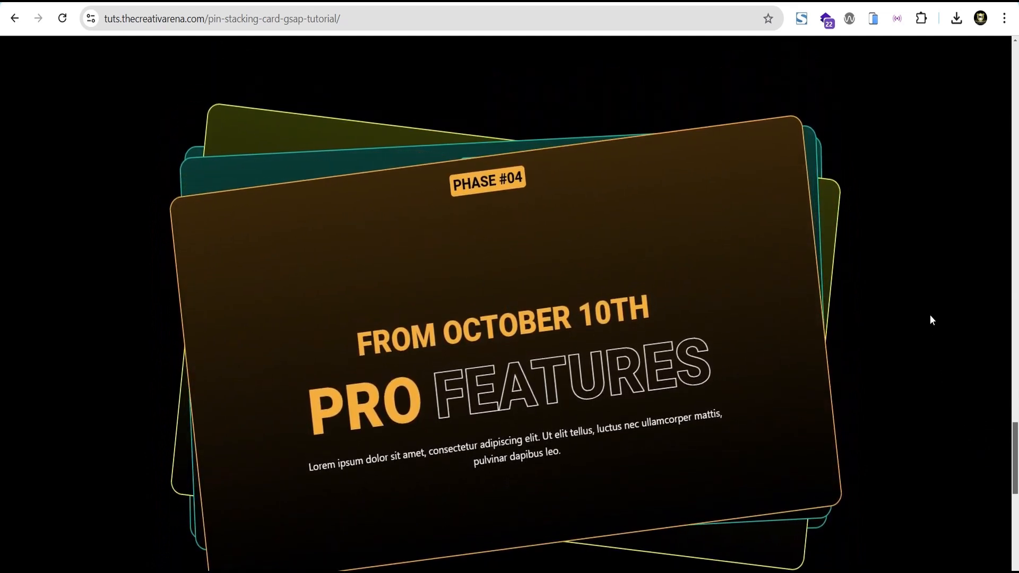
{"action": "scroll", "coordinate": [929, 319], "scroll_direction": "down", "scroll_amount": 1}
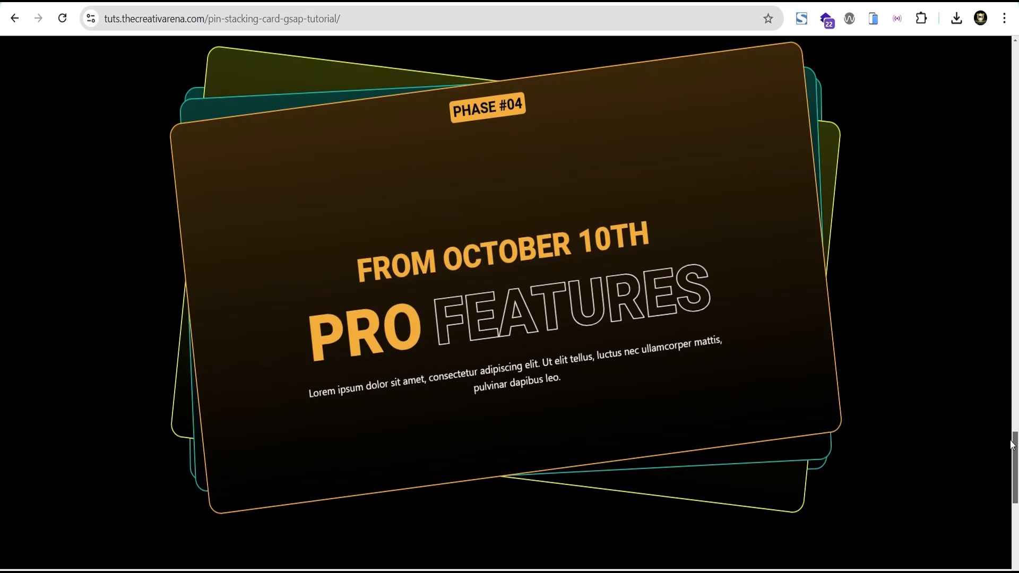
{"action": "left_click_drag", "start_coordinate": [1010, 451], "coordinate": [982, 443]}
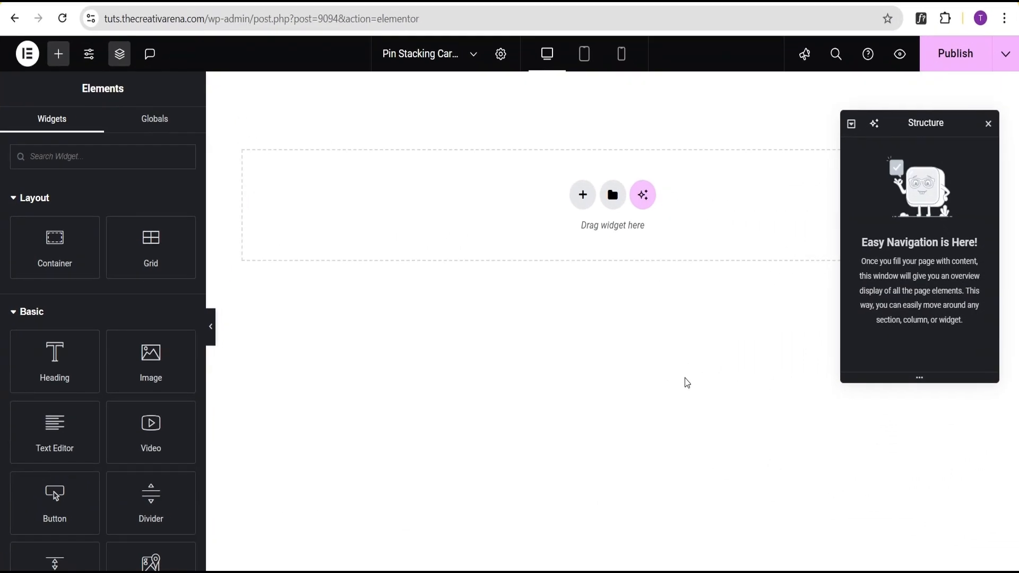
- Add a single-column Flexbox container to the empty Elementor page and duplicate it twice
{"action": "left_click", "coordinate": [583, 197]}
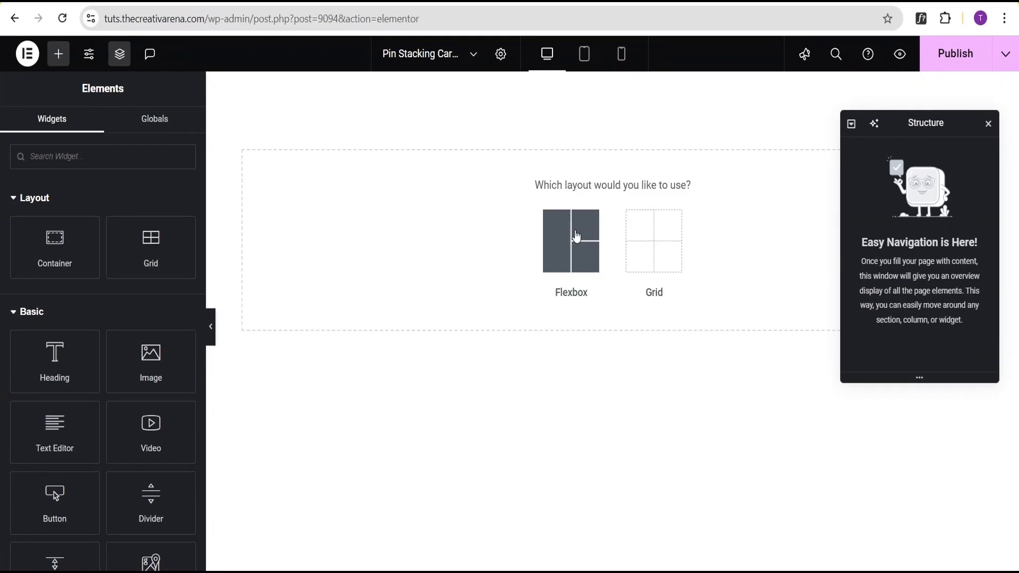
{"action": "left_click", "coordinate": [570, 255]}
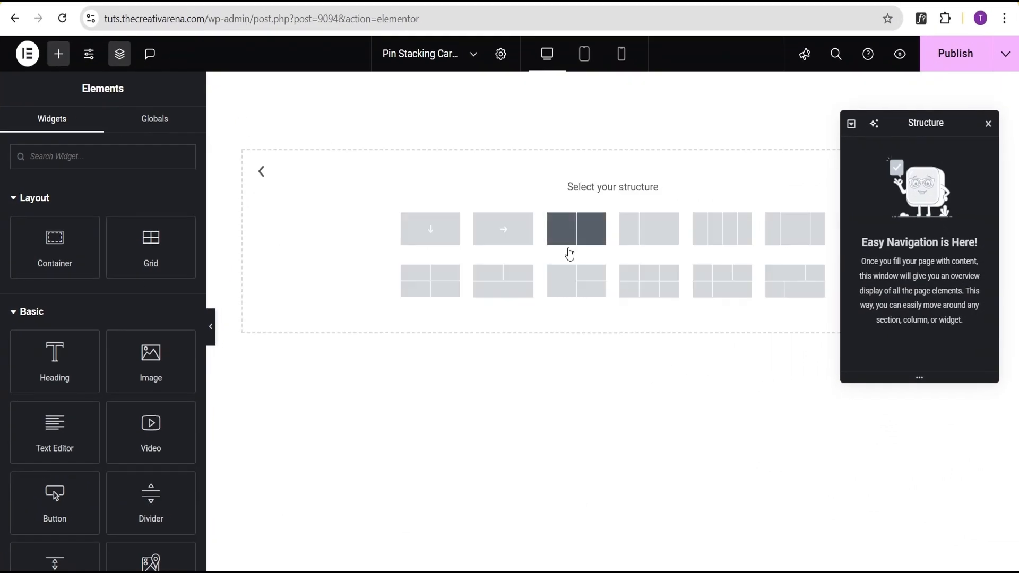
{"action": "left_click", "coordinate": [430, 230]}
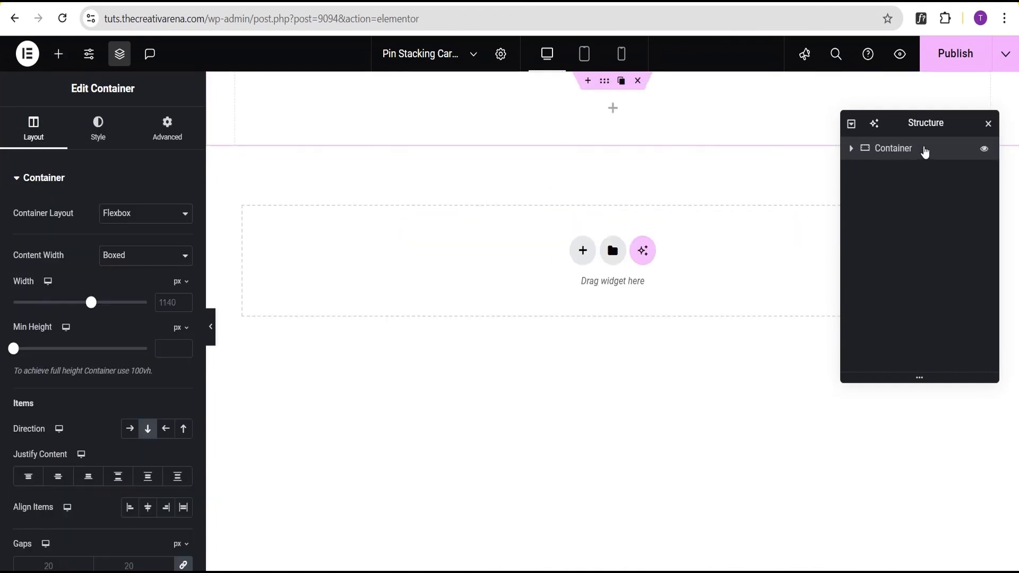
{"action": "right_click", "coordinate": [924, 153]}
{"action": "left_click", "coordinate": [901, 192]}
{"action": "right_click", "coordinate": [925, 178]}
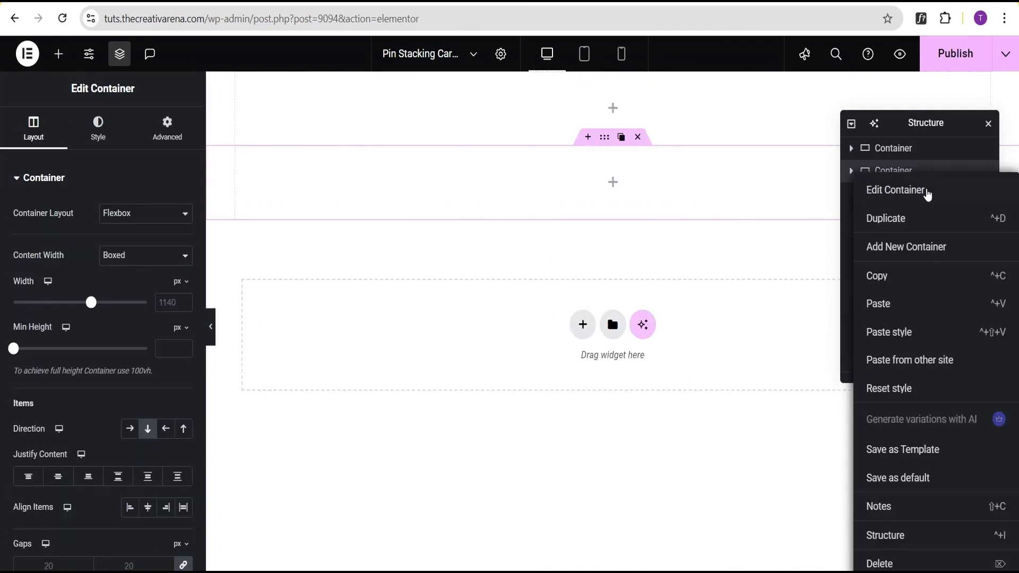
{"action": "left_click", "coordinate": [917, 225]}
- Set the minimum height of the first and third containers to 100 vh
{"action": "left_click", "coordinate": [906, 152]}
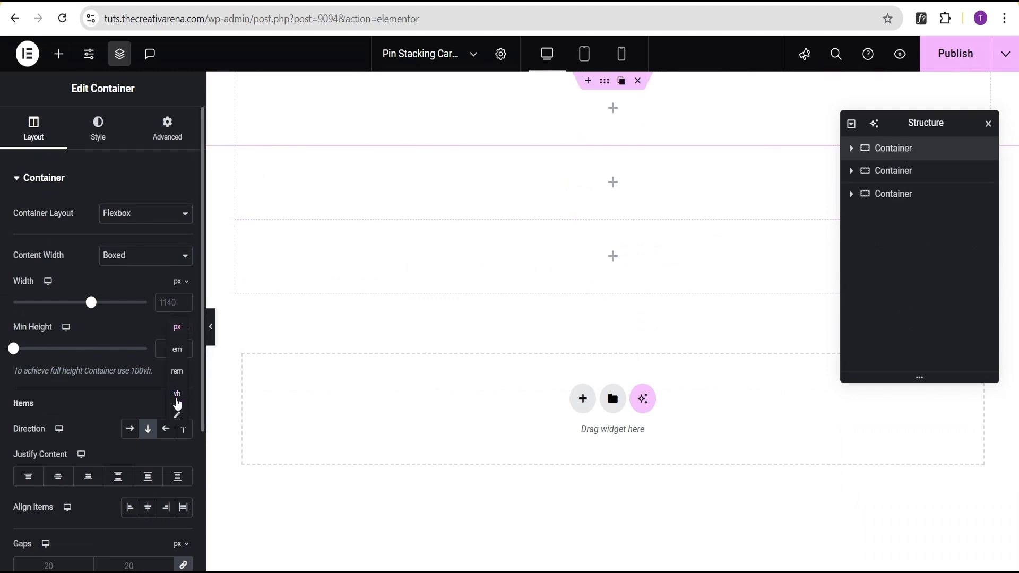
{"action": "left_click_drag", "start_coordinate": [14, 350], "coordinate": [156, 348]}
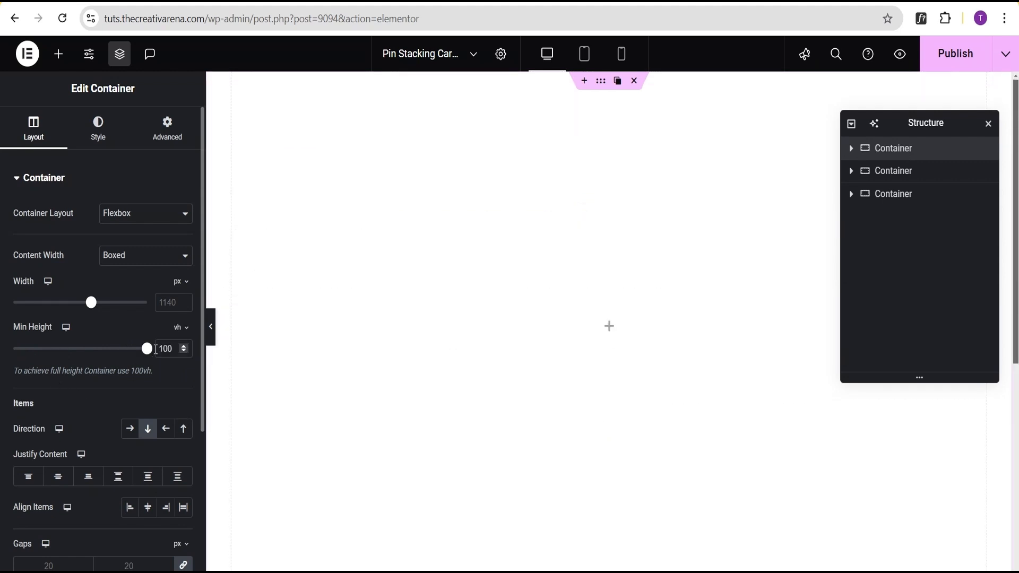
{"action": "left_click", "coordinate": [904, 196]}
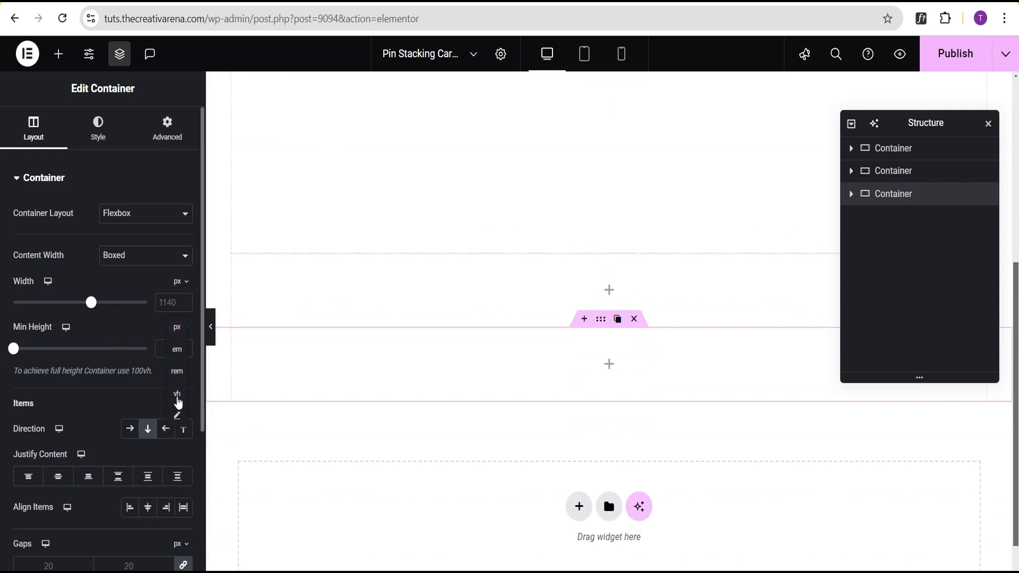
{"action": "left_click", "coordinate": [177, 397]}
{"action": "left_click_drag", "start_coordinate": [14, 351], "coordinate": [158, 352]}
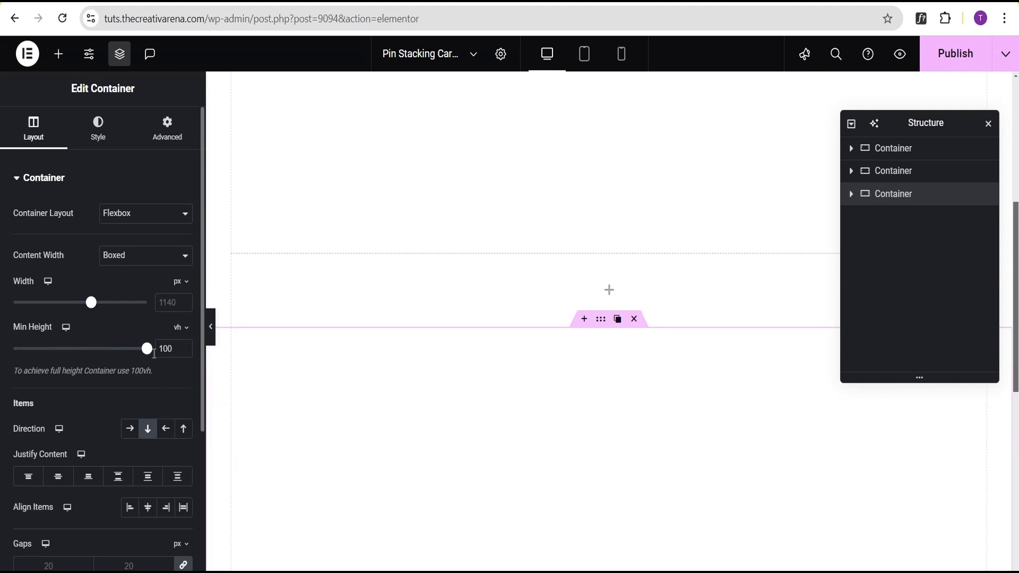
- Rename the middle container Main and make it Full Width with its items centered both ways
{"action": "left_click", "coordinate": [900, 177]}
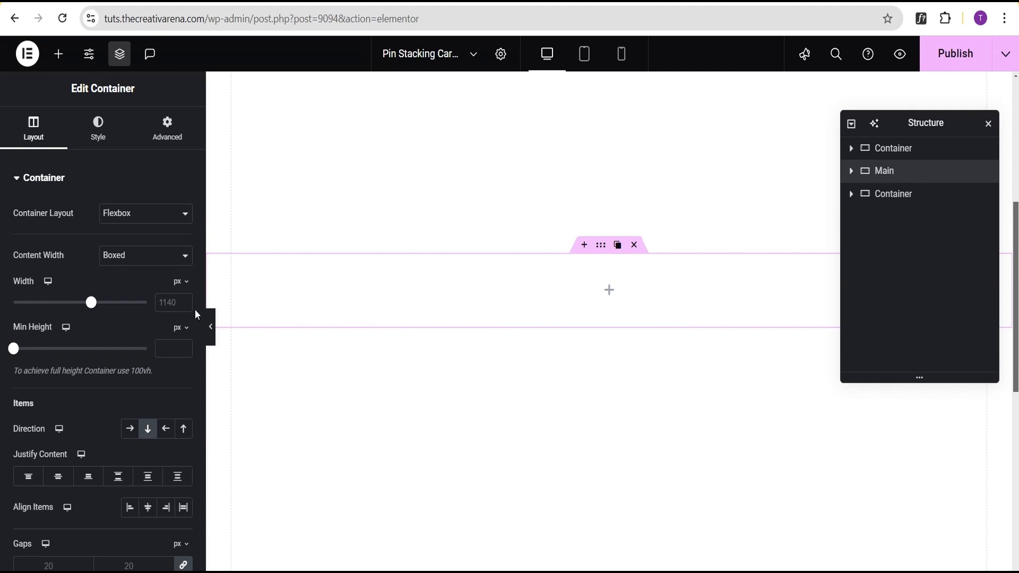
{"action": "left_click", "coordinate": [137, 259]}
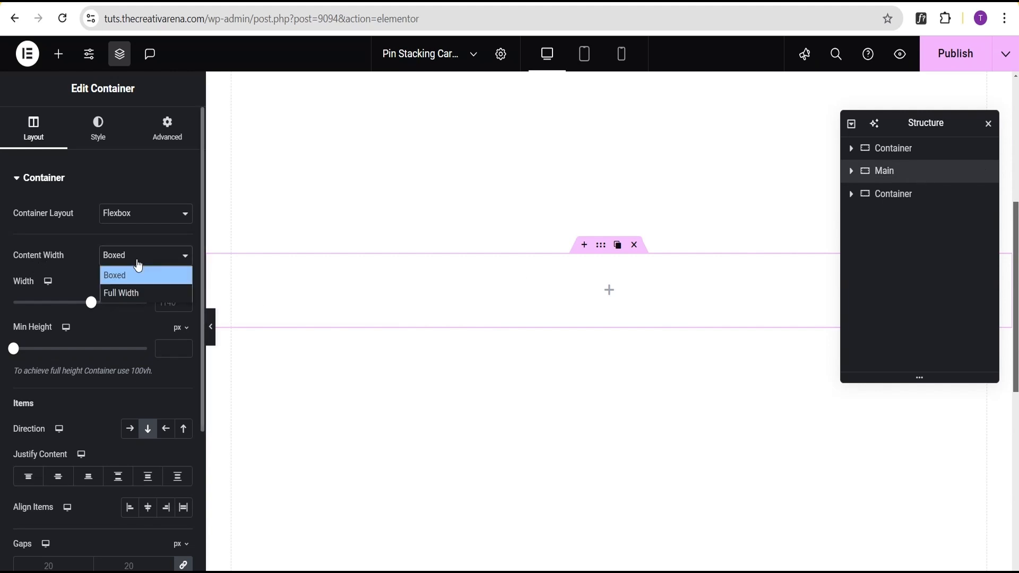
{"action": "left_click", "coordinate": [135, 292]}
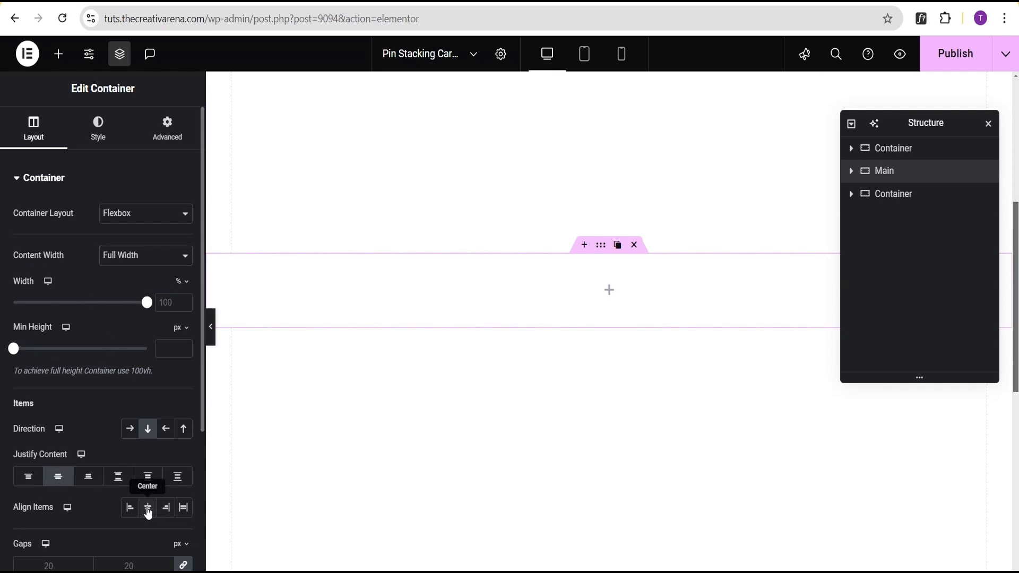
- Give the Main container a solid black background color
{"action": "left_click", "coordinate": [98, 142]}
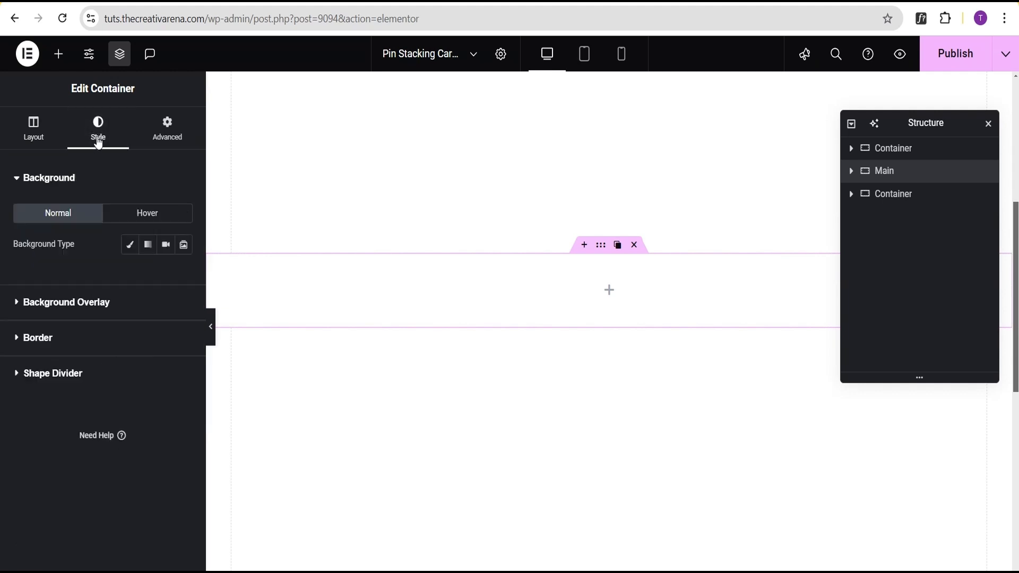
{"action": "left_click", "coordinate": [130, 246]}
{"action": "left_click", "coordinate": [183, 276]}
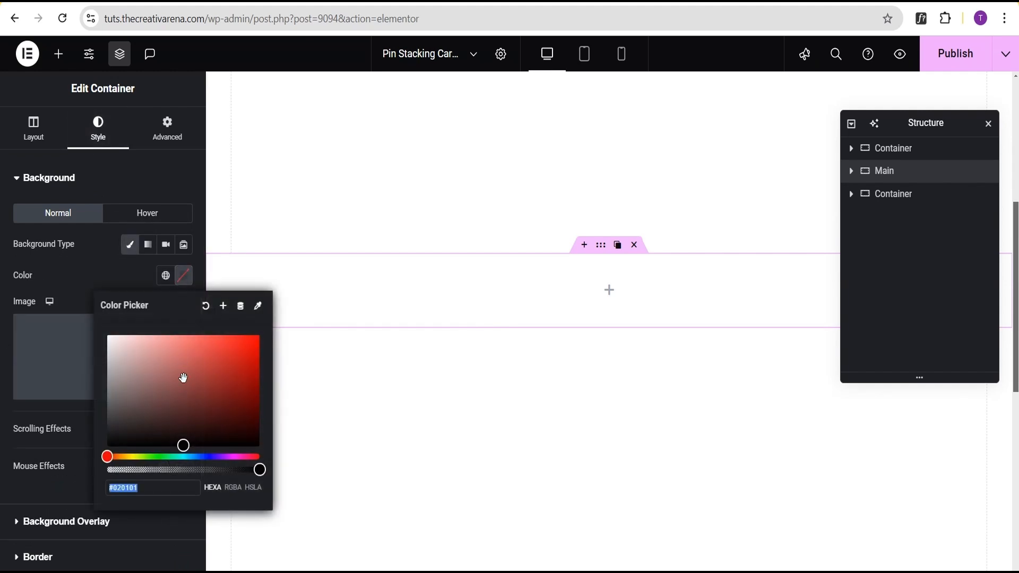
{"action": "left_click", "coordinate": [183, 444]}
{"action": "left_click", "coordinate": [96, 267]}
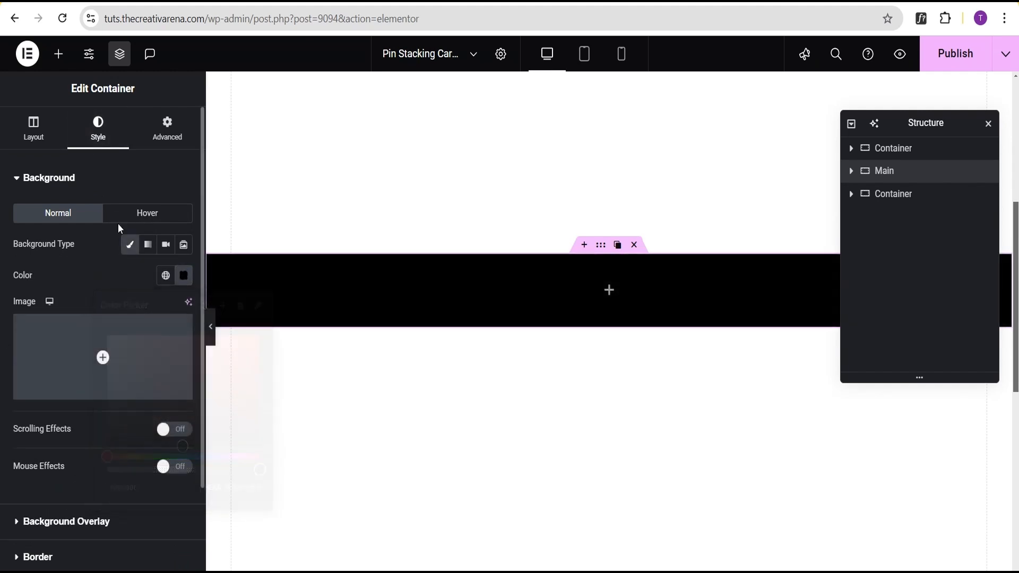
- Set the Main container's top and bottom padding to 100 px, with 0 on the left and right
{"action": "left_click", "coordinate": [164, 139]}
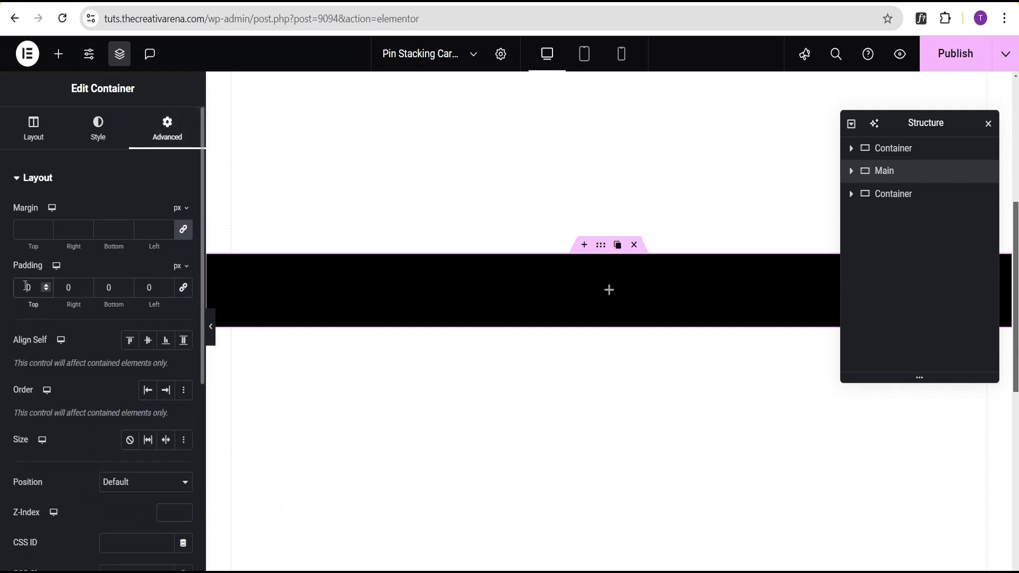
{"action": "type", "text": "1"}
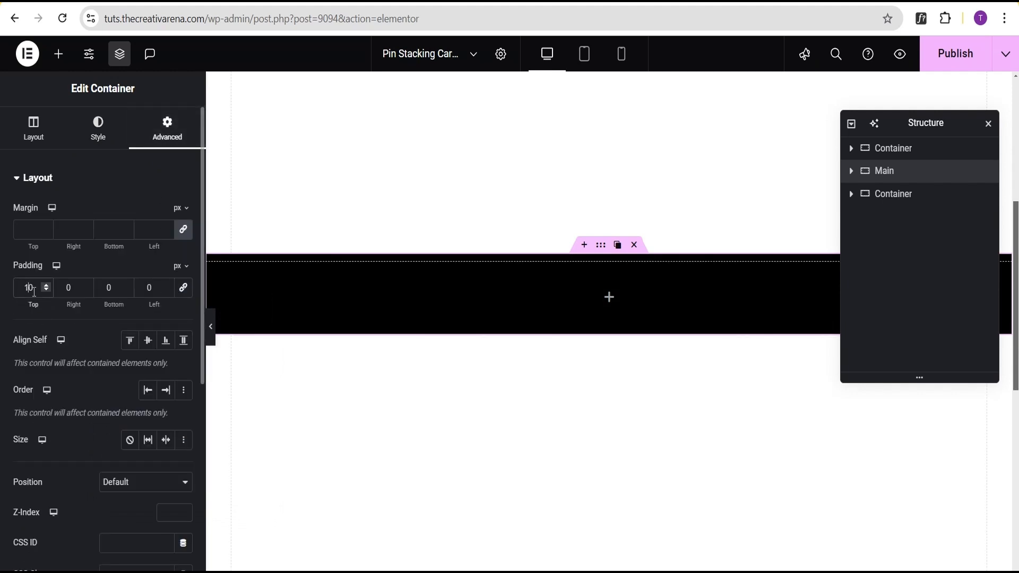
{"action": "type", "text": "0"}
{"action": "left_click", "coordinate": [100, 287]}
{"action": "type", "text": "10"}
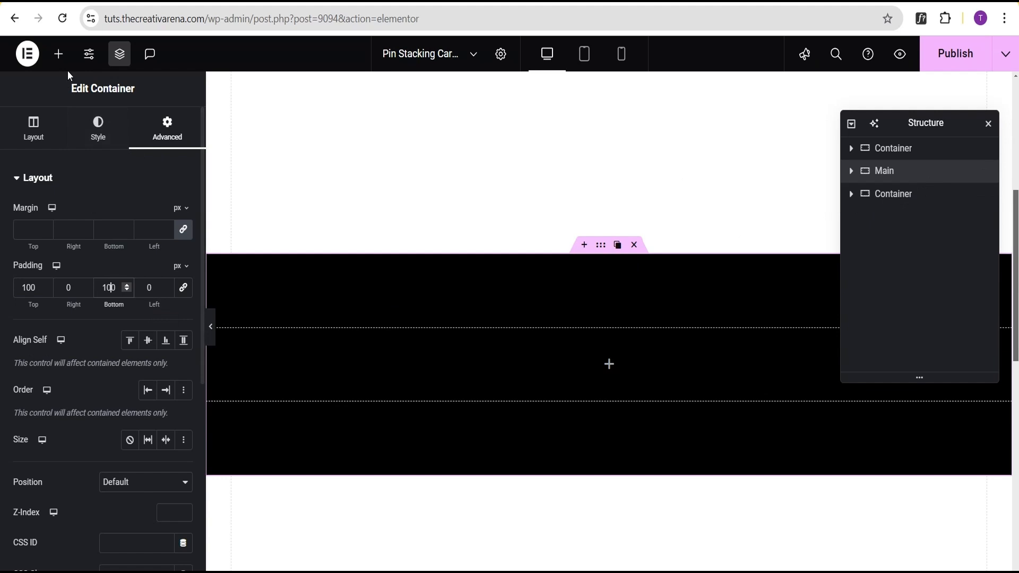
- Nest a Full Width container named Inner inside Main, with its items in column direction
{"action": "left_click", "coordinate": [59, 54]}
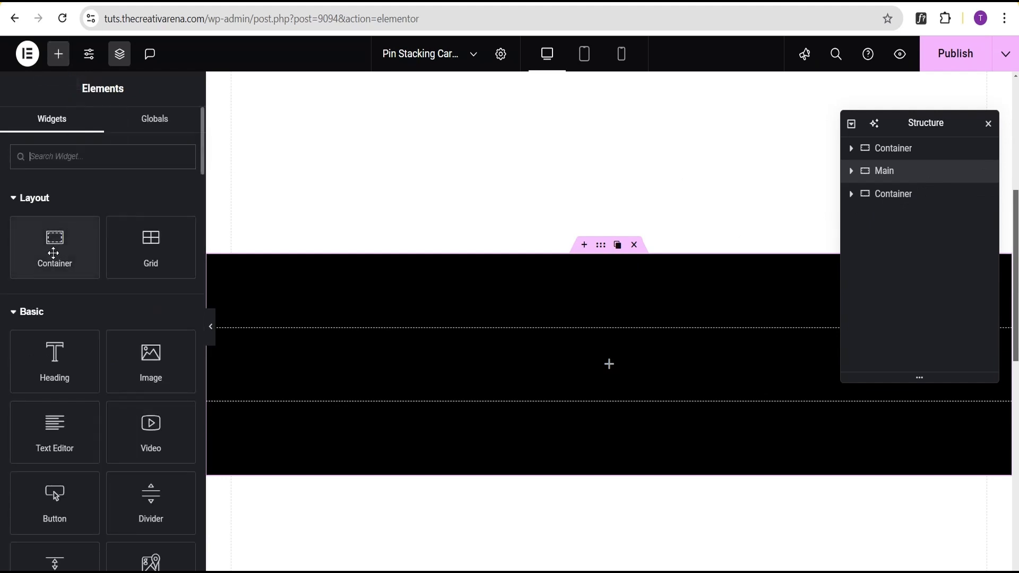
{"action": "left_click", "coordinate": [50, 254]}
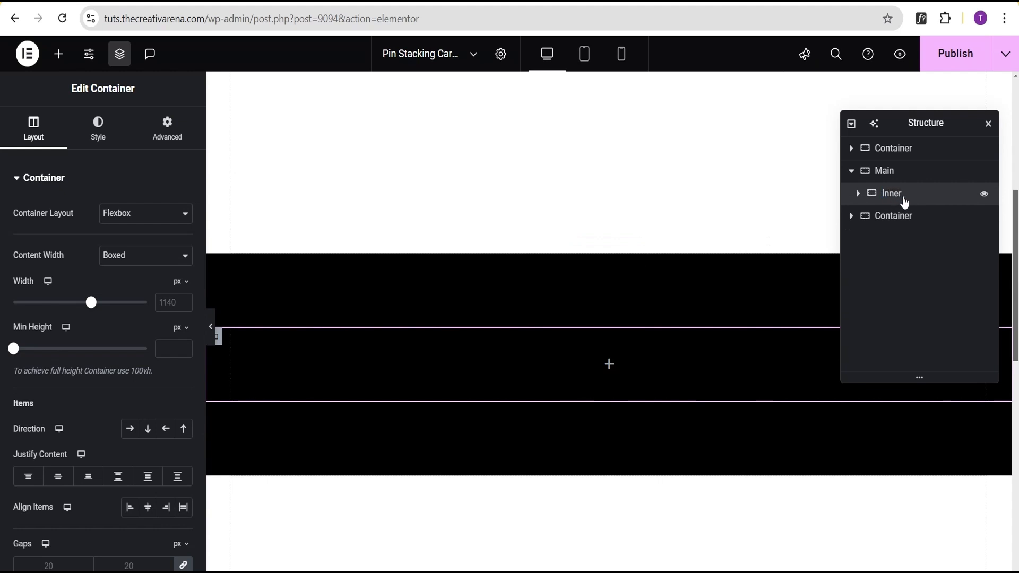
{"action": "left_click", "coordinate": [105, 258]}
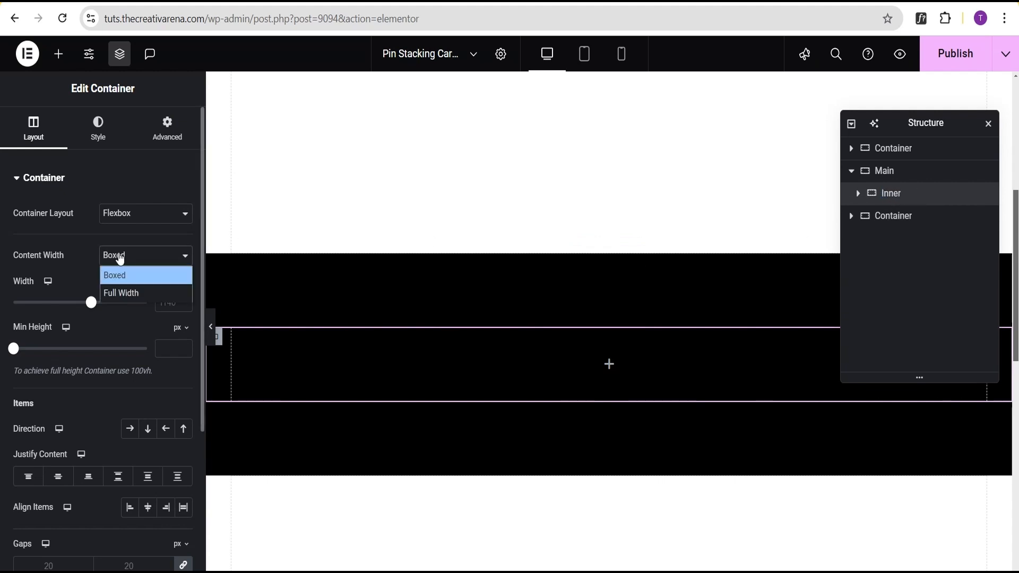
{"action": "left_click", "coordinate": [127, 292]}
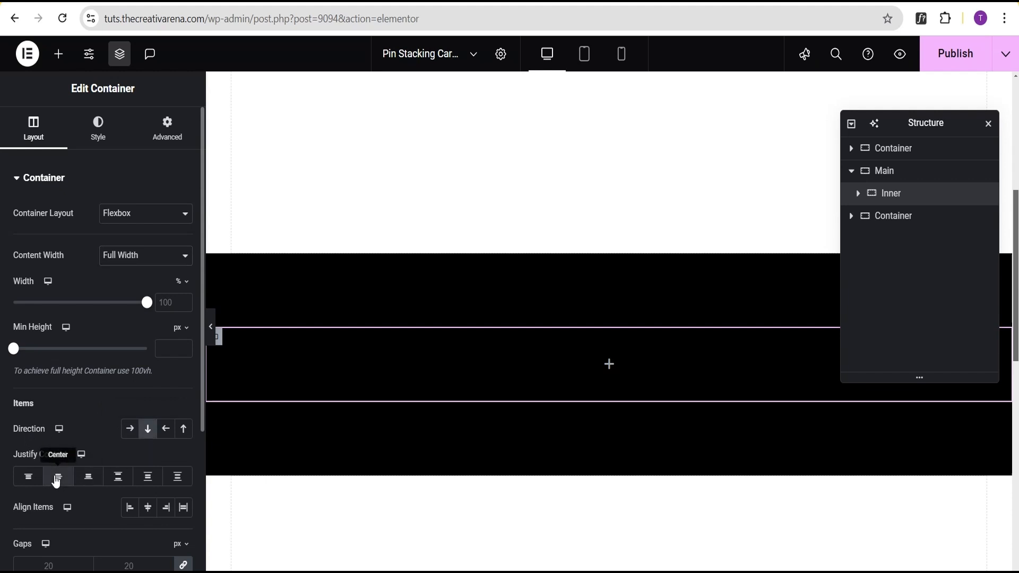
- Center the Inner container's items both ways and set its gaps to 0 px column and 500 px row
{"action": "left_click", "coordinate": [56, 480]}
{"action": "scroll", "coordinate": [111, 510], "scroll_direction": "down", "scroll_amount": 3}
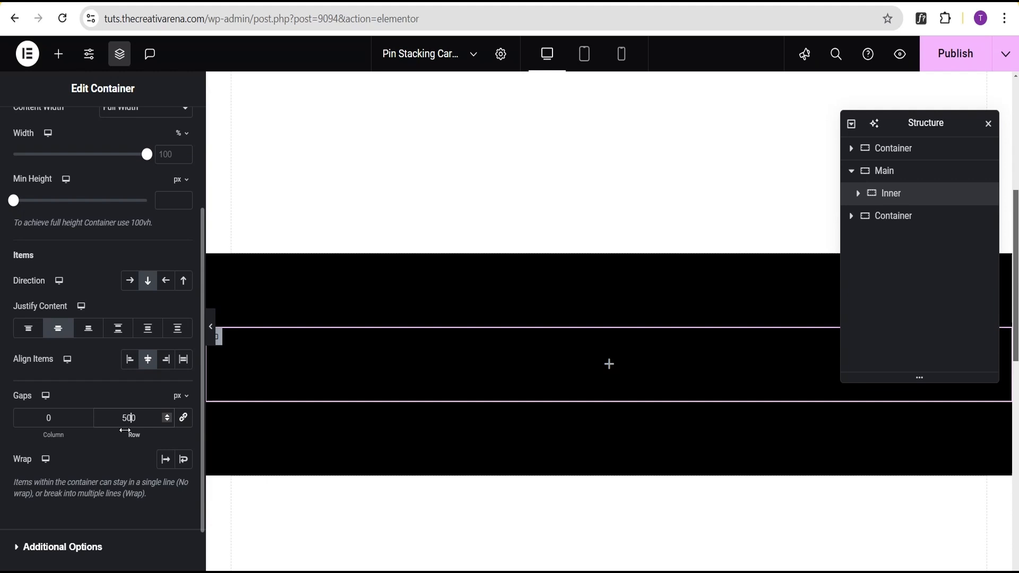
{"action": "scroll", "coordinate": [124, 430], "scroll_direction": "up", "scroll_amount": 3}
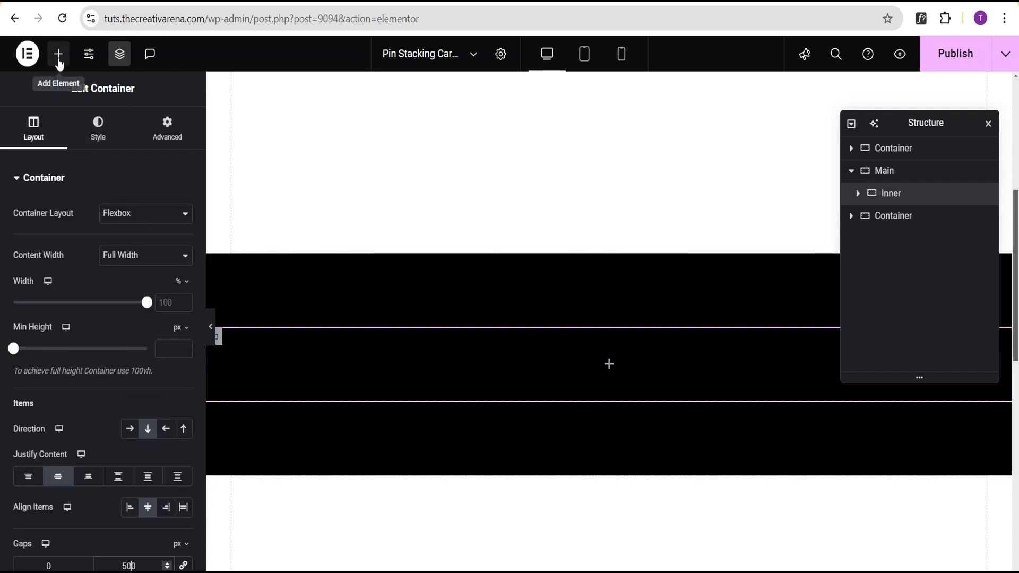
- Nest a new container inside the Inner container and name it Card
{"action": "left_click", "coordinate": [59, 62]}
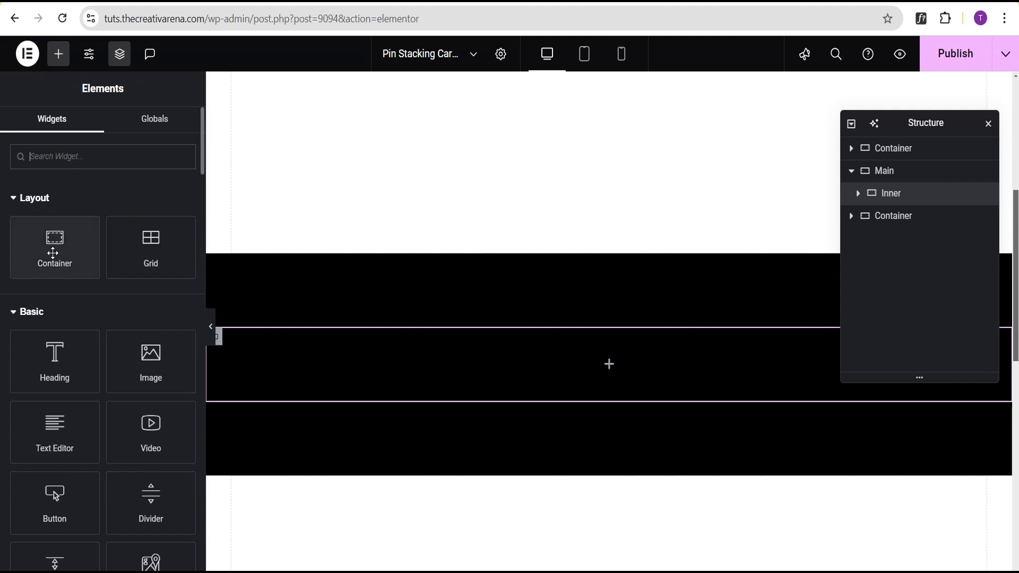
{"action": "left_click", "coordinate": [50, 254]}
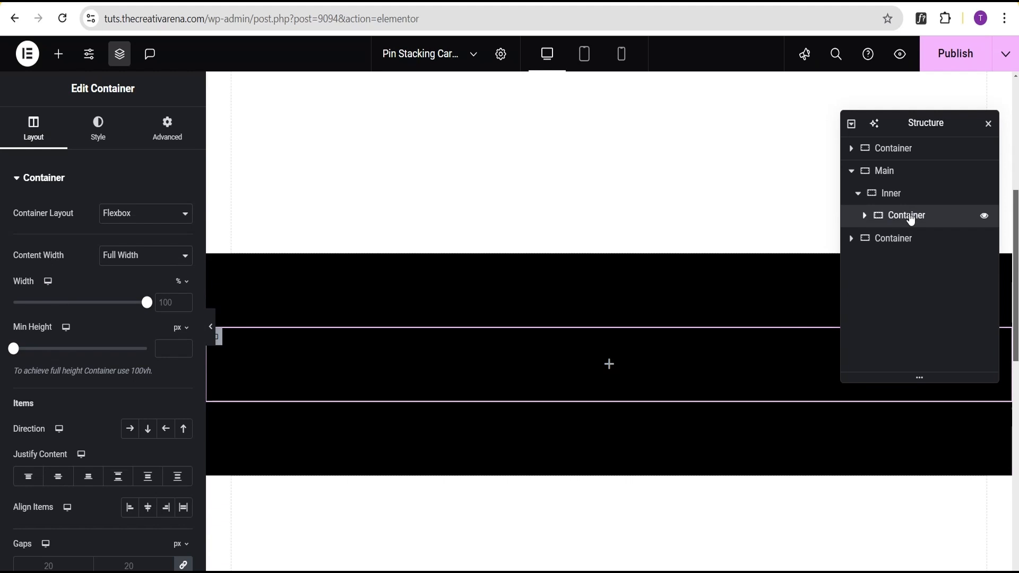
{"action": "type", "text": "rd"}
{"action": "key", "text": "Return"}
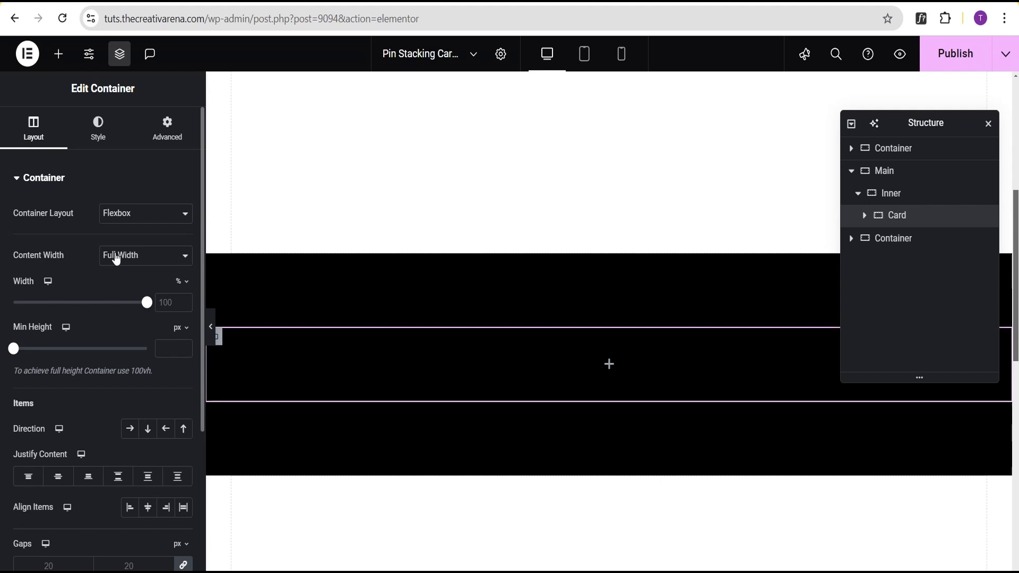
- Set the Card container's width to 70% and its items to column direction
{"action": "left_click", "coordinate": [167, 302]}
{"action": "key", "text": "ctrl+a"}
{"action": "type", "text": "70"}
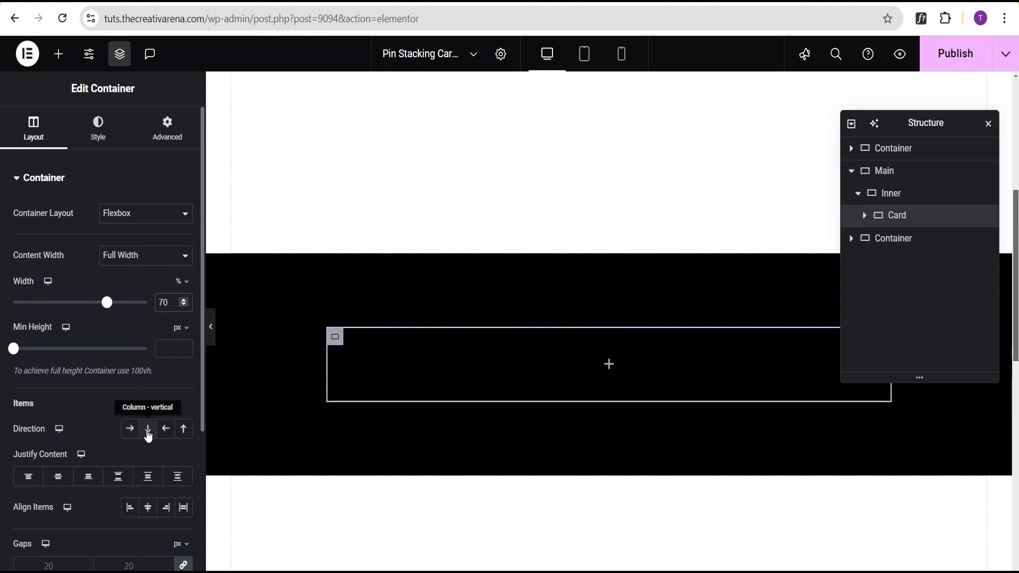
{"action": "left_click", "coordinate": [148, 431]}
- Center the Card container's items both ways and set its column and row gaps to 0 px
{"action": "scroll", "coordinate": [119, 449], "scroll_direction": "down", "scroll_amount": 1}
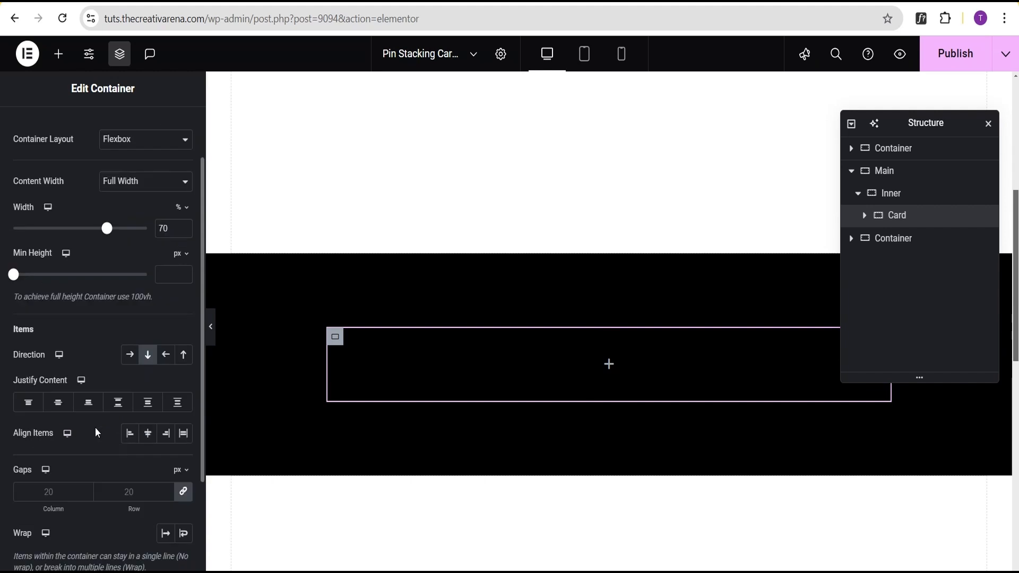
{"action": "left_click", "coordinate": [60, 404]}
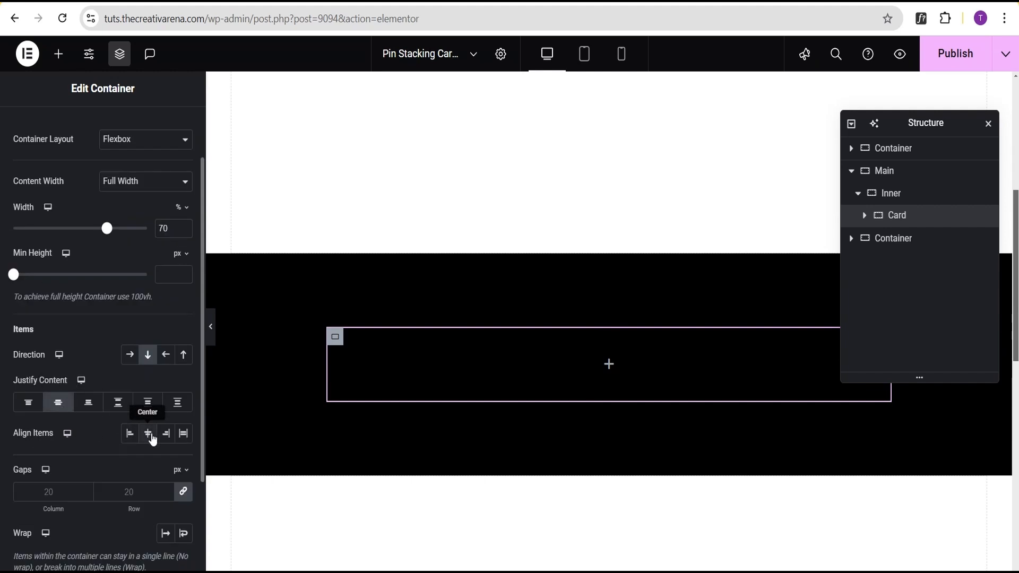
{"action": "left_click", "coordinate": [150, 434]}
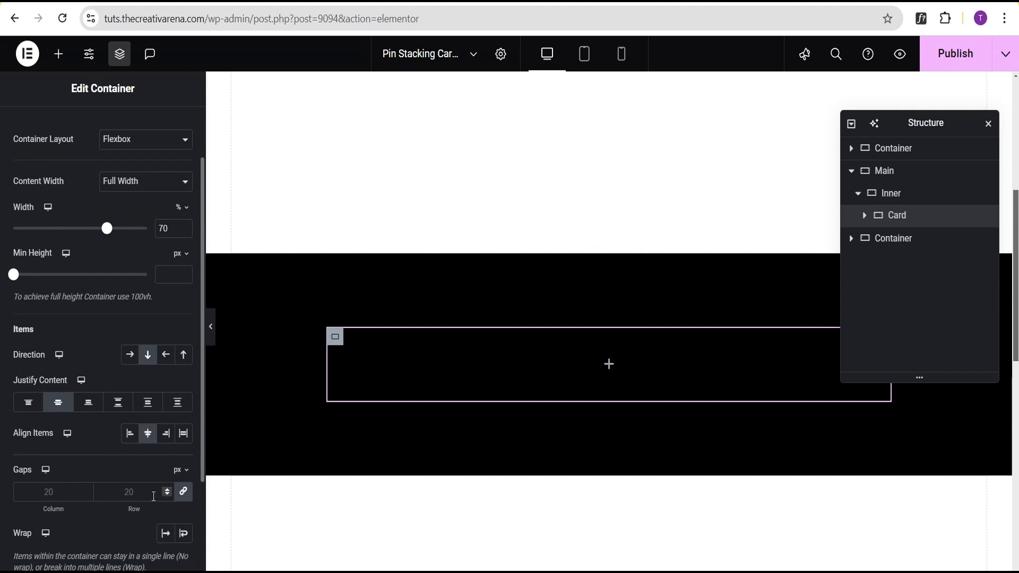
{"action": "left_click", "coordinate": [184, 496]}
- Set the Card container's margin and padding to 0 px on all sides
{"action": "scroll", "coordinate": [148, 479], "scroll_direction": "up", "scroll_amount": 3}
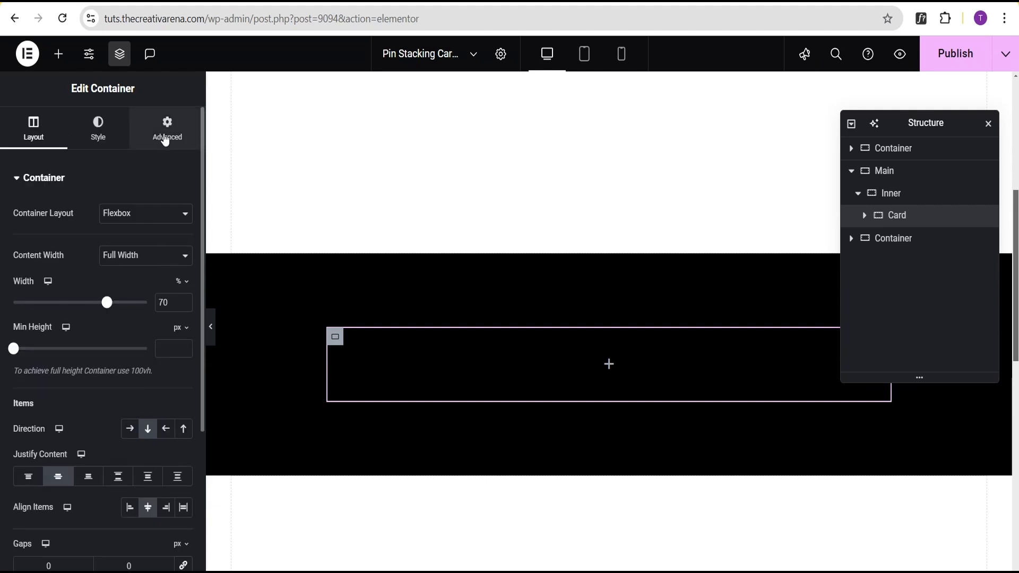
{"action": "left_click", "coordinate": [165, 137]}
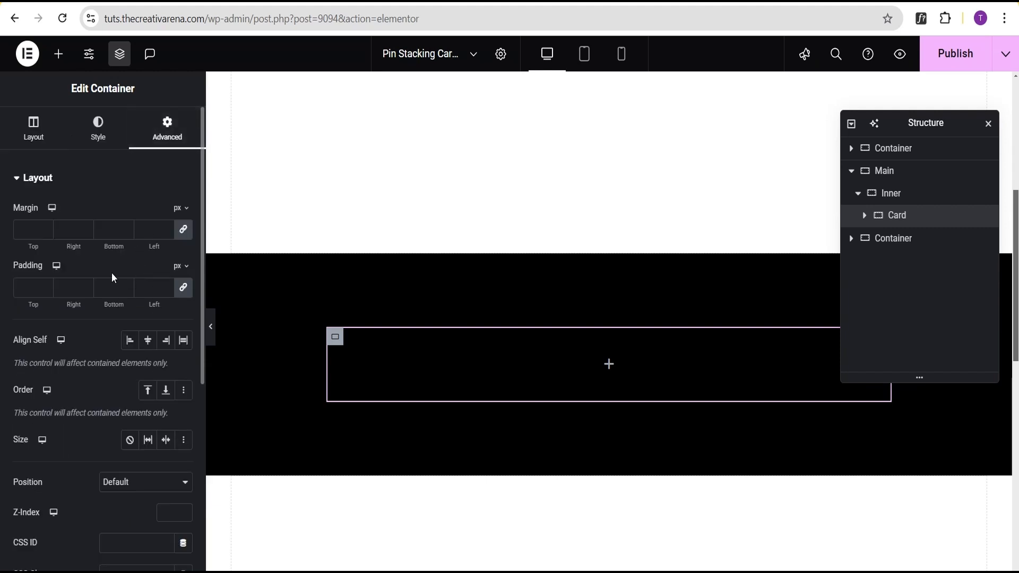
{"action": "left_click", "coordinate": [183, 230]}
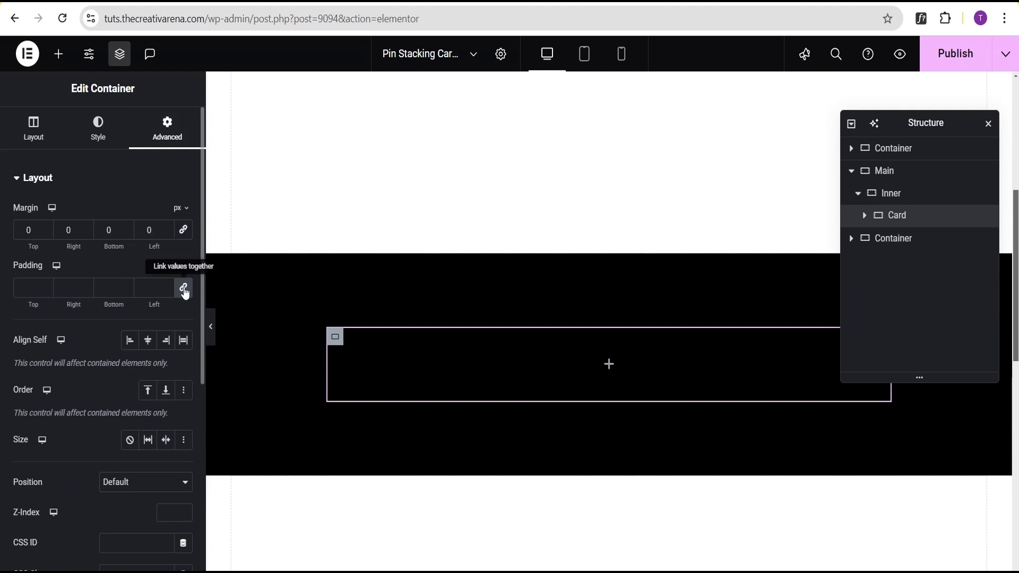
{"action": "left_click", "coordinate": [183, 288]}
- Assign the CSS class card to the Card container
{"action": "scroll", "coordinate": [124, 353], "scroll_direction": "down", "scroll_amount": 3}
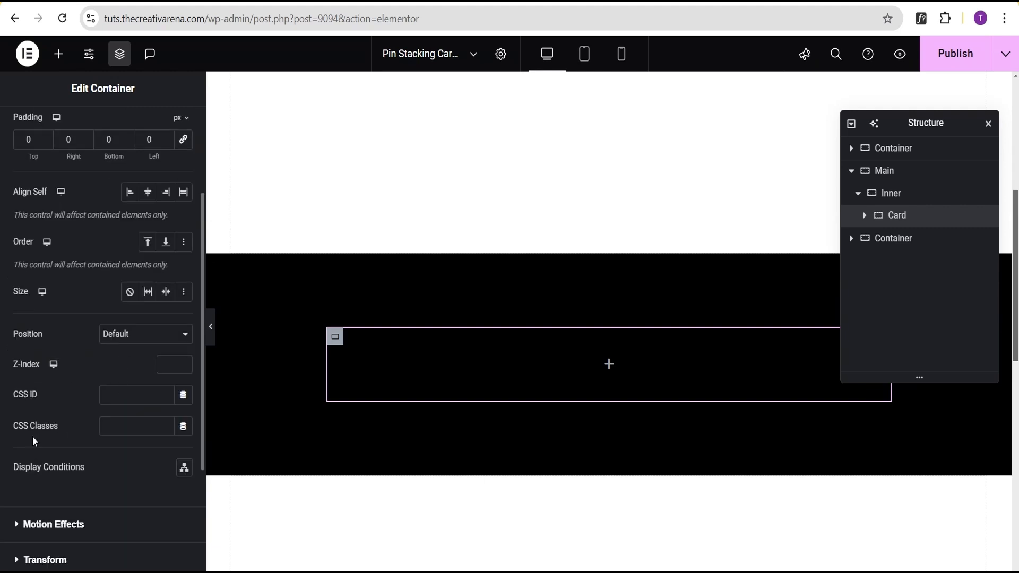
{"action": "left_click", "coordinate": [115, 425]}
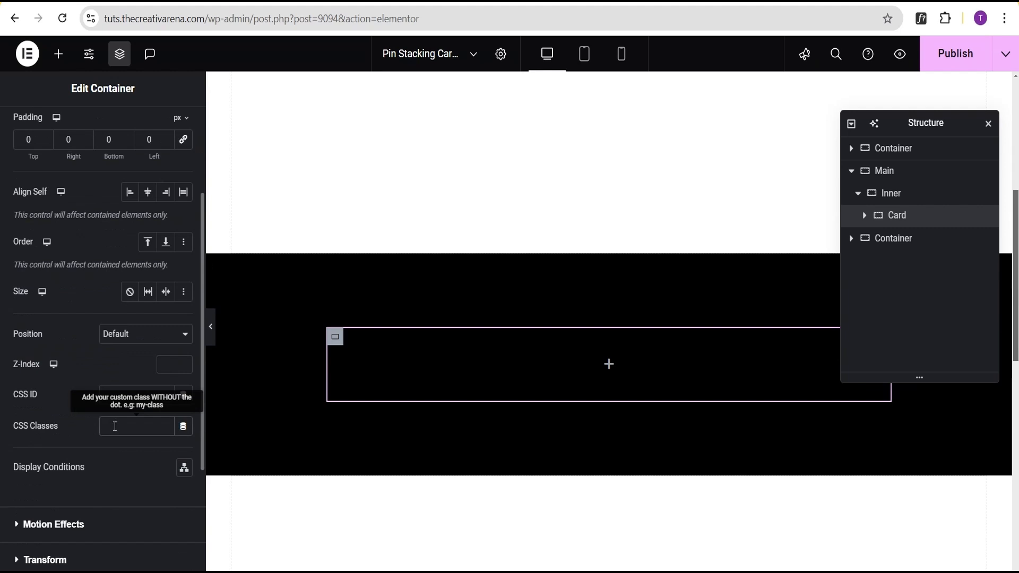
{"action": "type", "text": "card"}
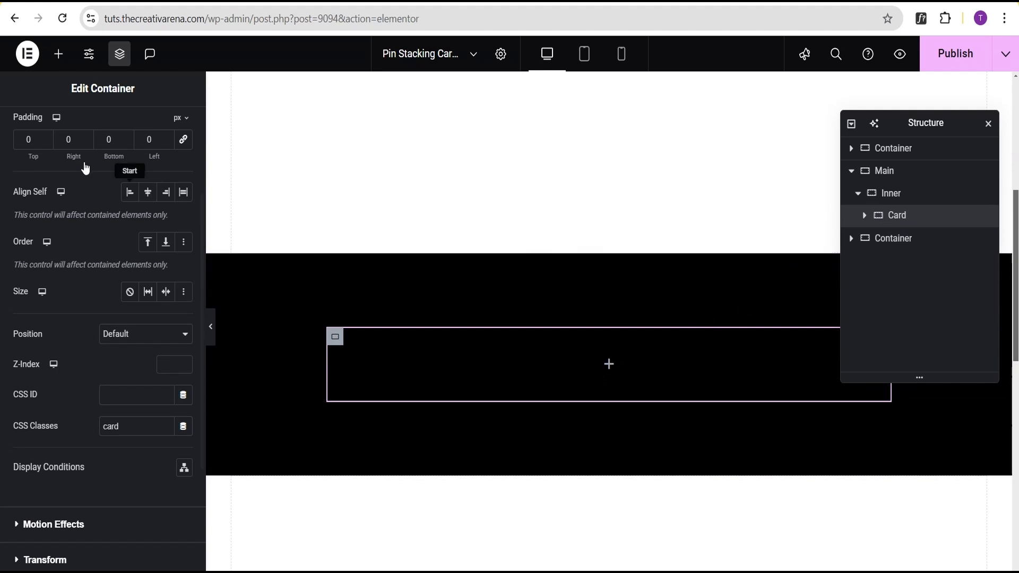
- Nest a container named Content inside Card and center its items both ways
{"action": "left_click", "coordinate": [56, 53]}
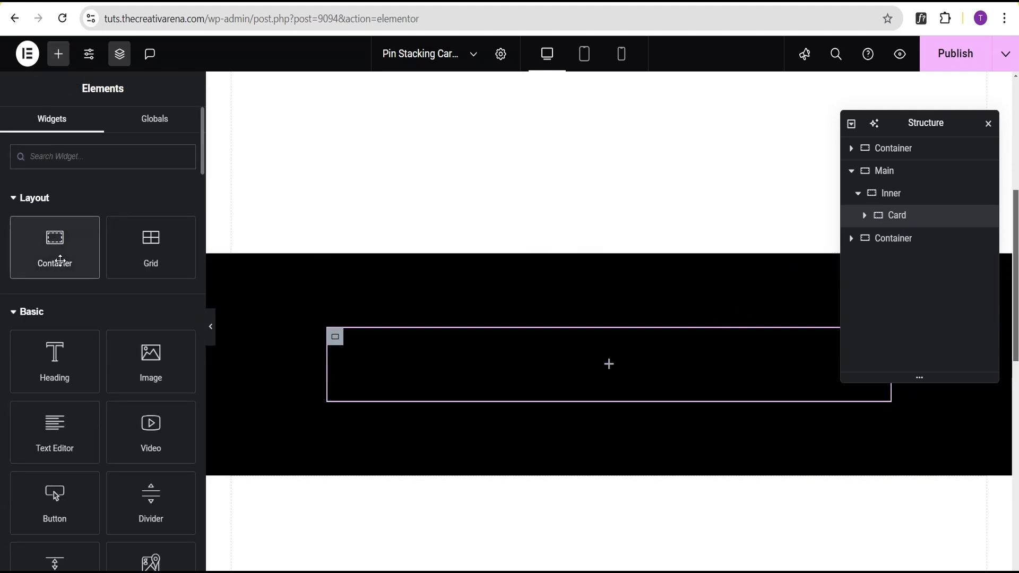
{"action": "left_click", "coordinate": [60, 260]}
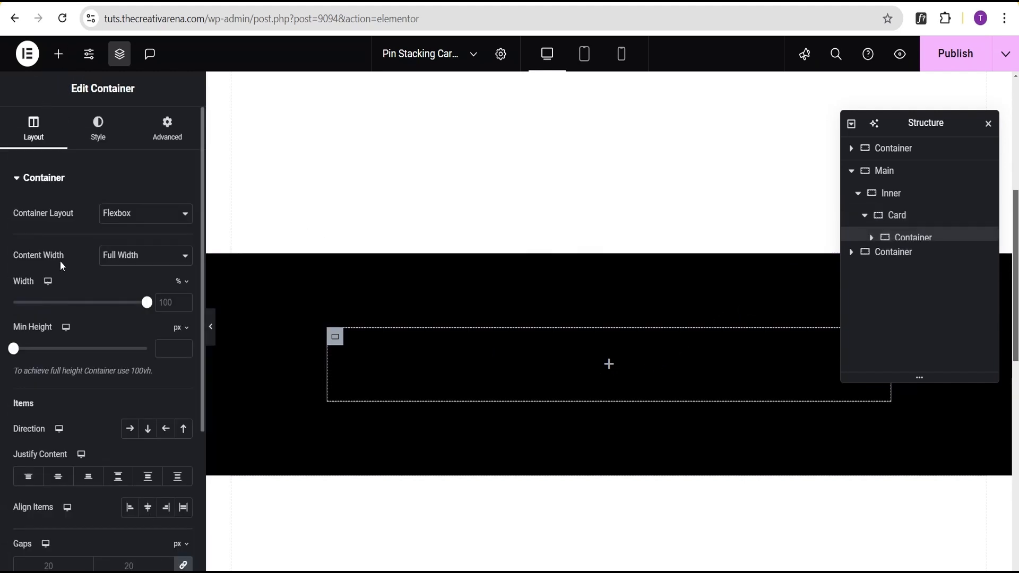
{"action": "double_click", "coordinate": [909, 239]}
{"action": "type", "text": "Content"}
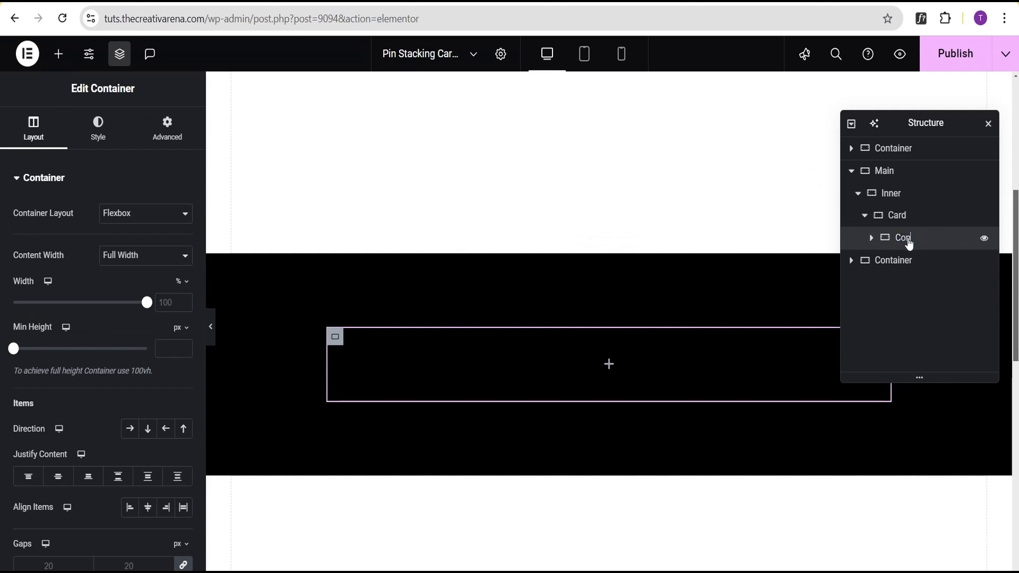
{"action": "key", "text": "Return"}
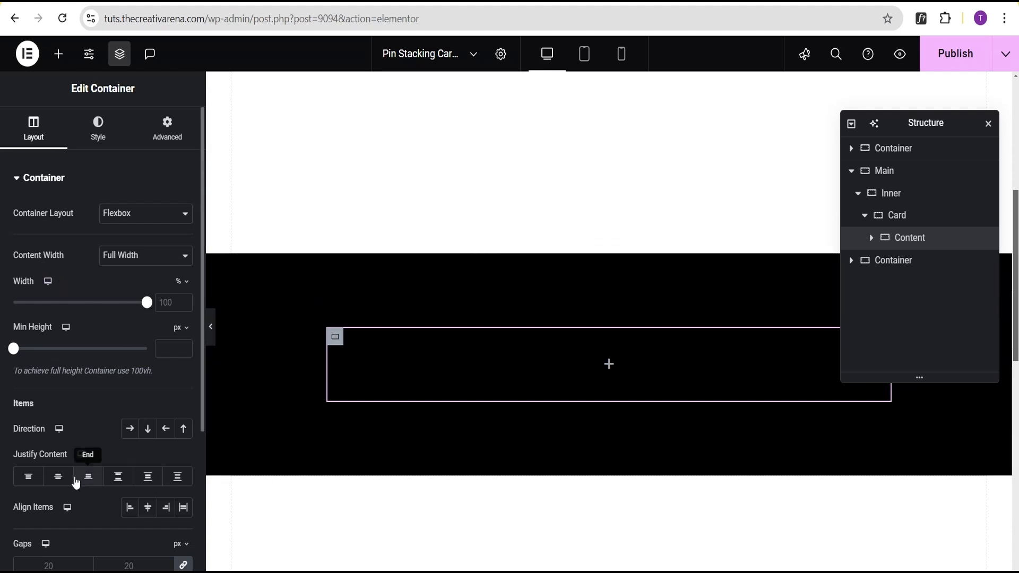
{"action": "left_click", "coordinate": [58, 477]}
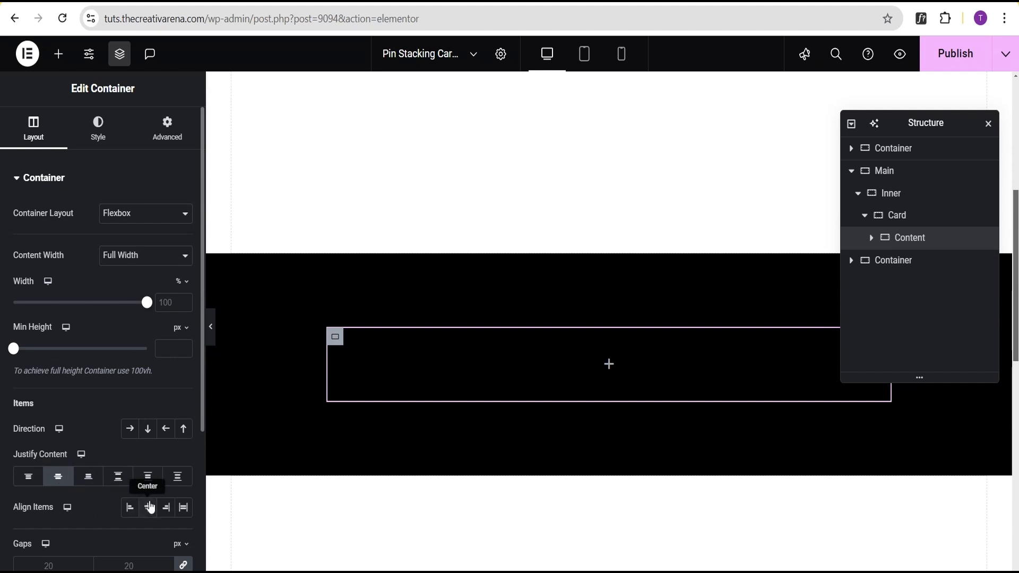
{"action": "left_click", "coordinate": [148, 513]}
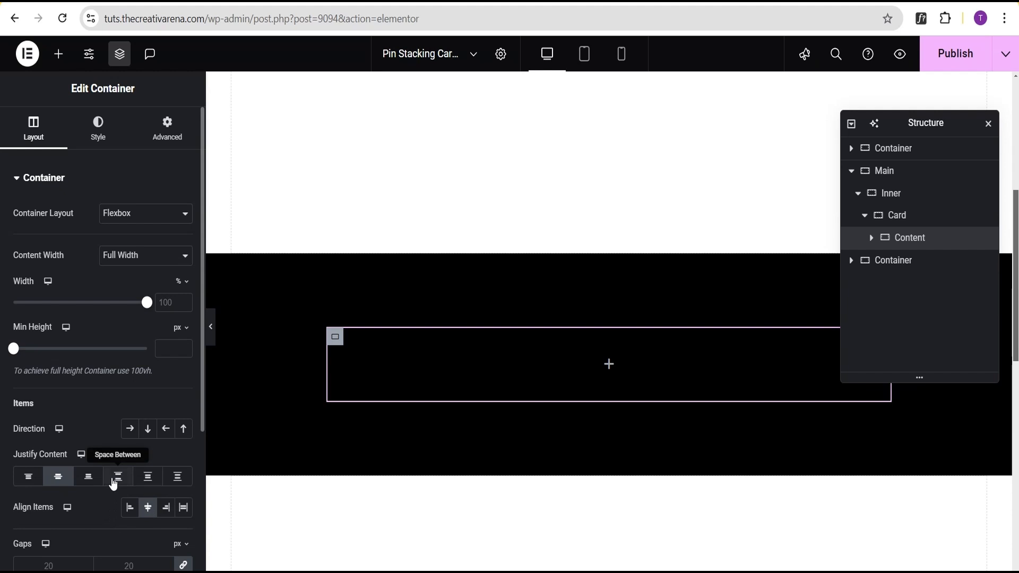
- Give the Content container a gradient background with the near-black #070303 as its first color
{"action": "left_click", "coordinate": [98, 131]}
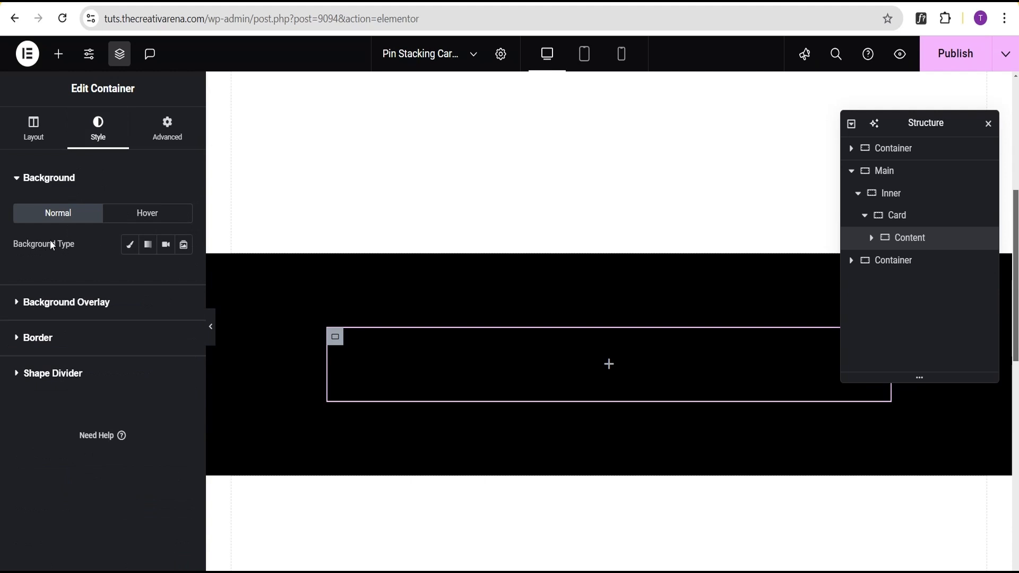
{"action": "left_click", "coordinate": [148, 246]}
{"action": "scroll", "coordinate": [103, 335], "scroll_direction": "down", "scroll_amount": 1}
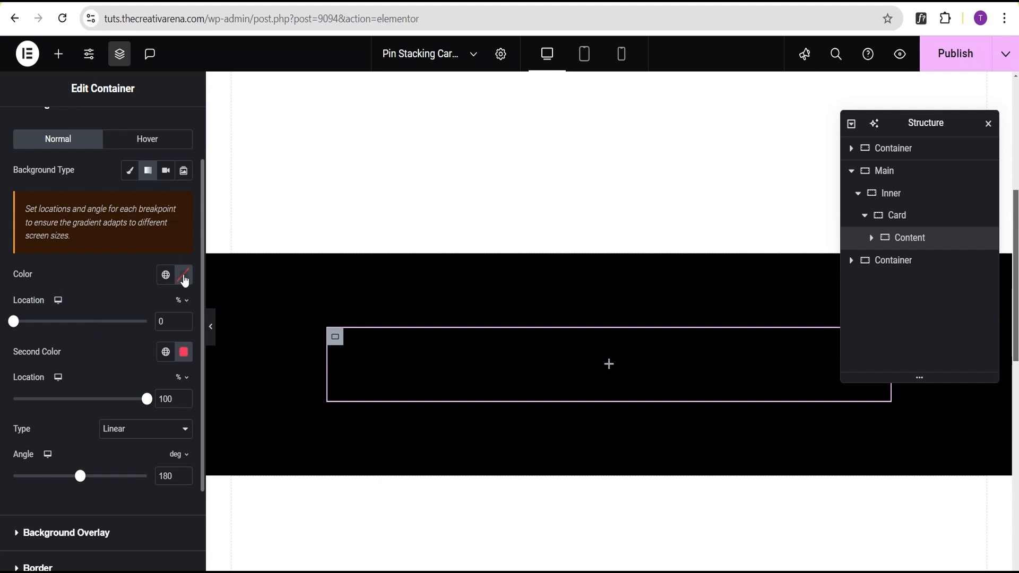
{"action": "left_click", "coordinate": [184, 275]}
{"action": "left_click", "coordinate": [185, 442]}
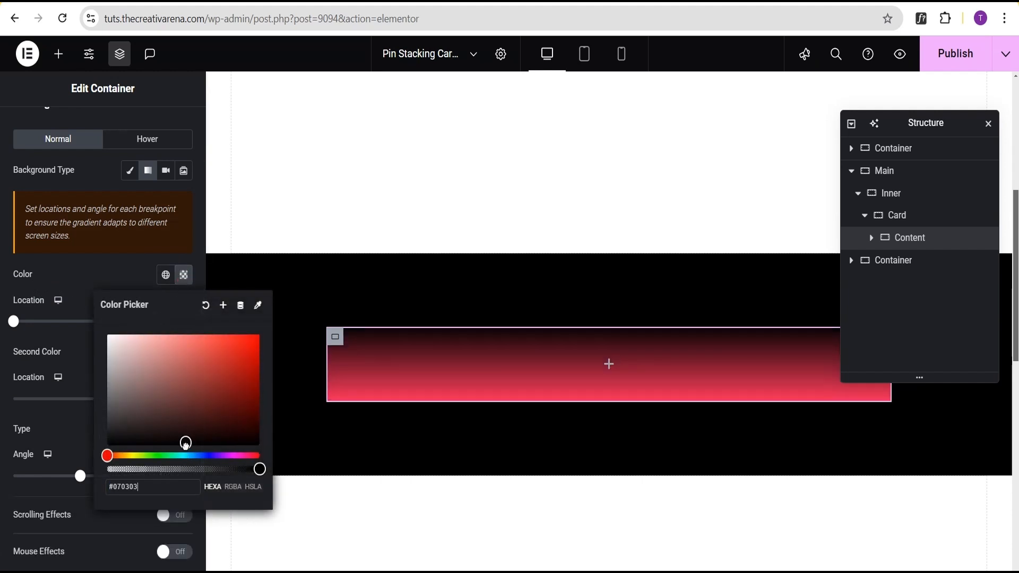
{"action": "left_click", "coordinate": [73, 352]}
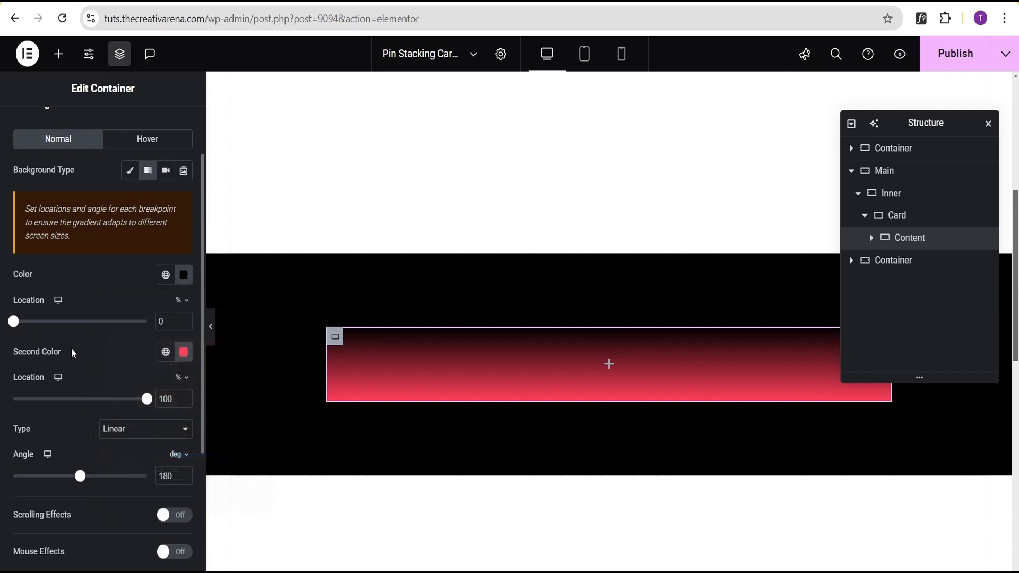
- Set the second color of the Content container's gradient to #1CCAA3
{"action": "left_click", "coordinate": [184, 352]}
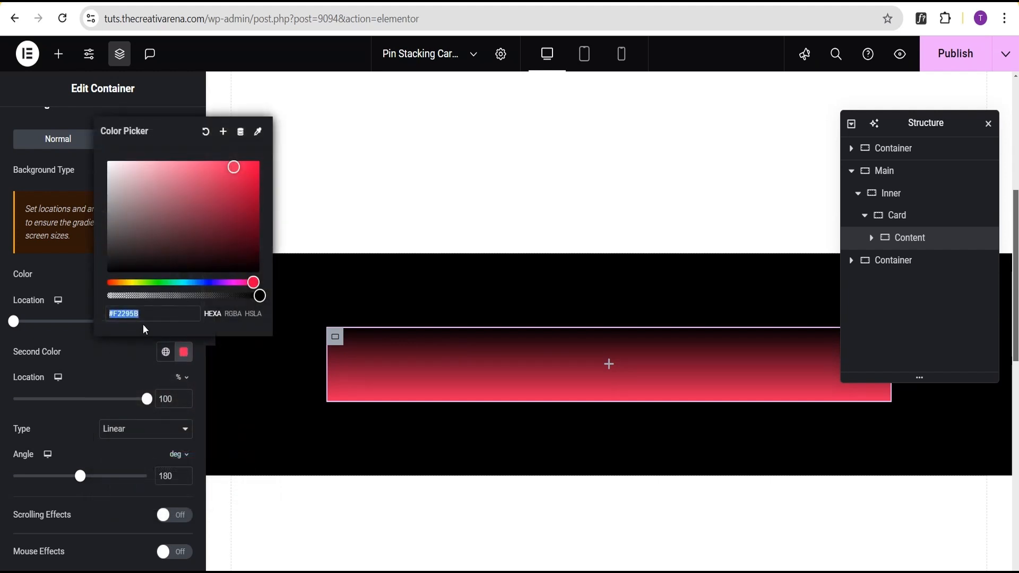
{"action": "type", "text": "#1CCAA"}
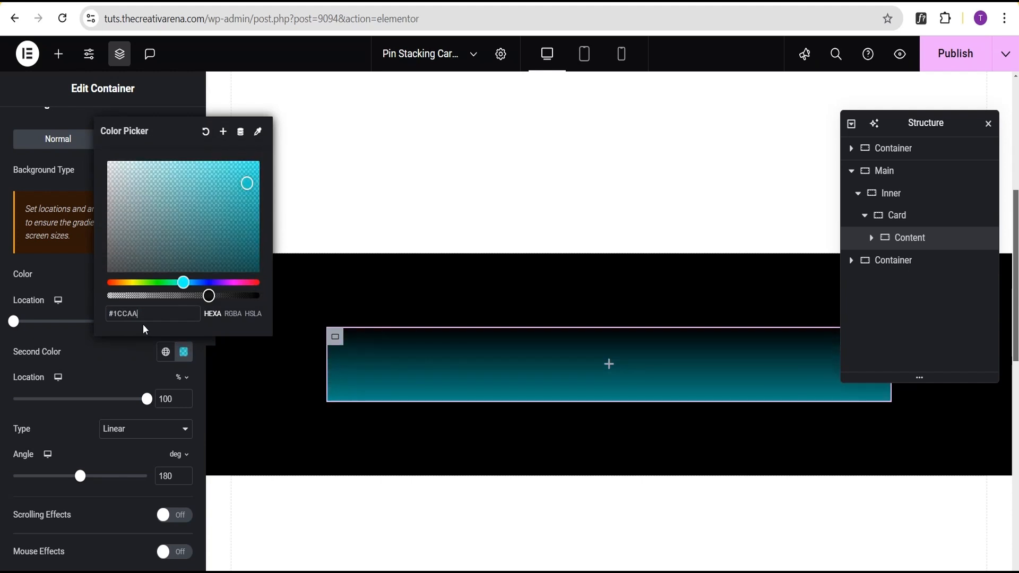
{"action": "type", "text": "3"}
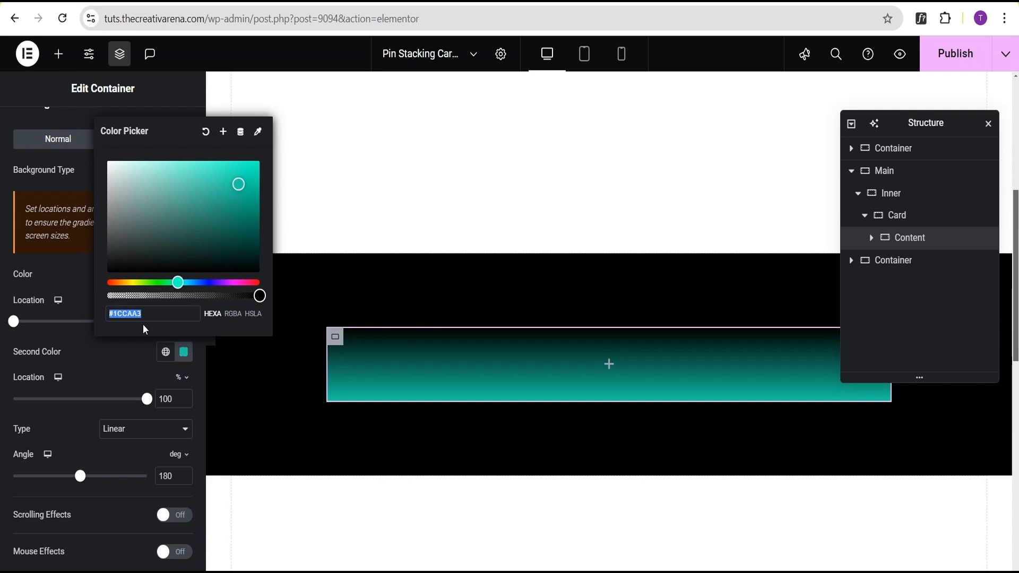
{"action": "left_click", "coordinate": [103, 370]}
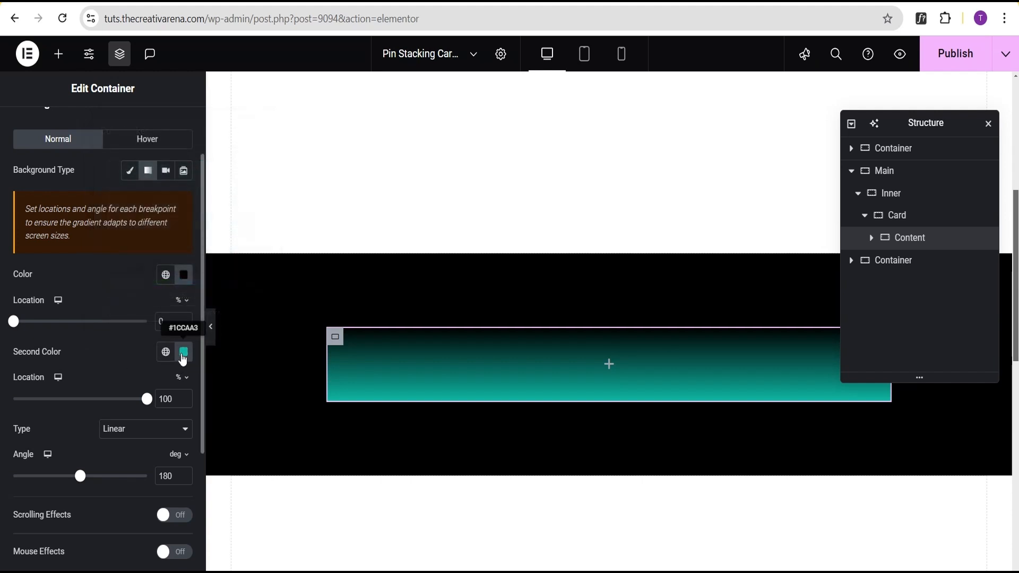
- Darken the gradient's second color to #0D4135 and set the gradient angle to 360 degrees
{"action": "left_click", "coordinate": [184, 351]}
{"action": "key", "text": "ctrl+c"}
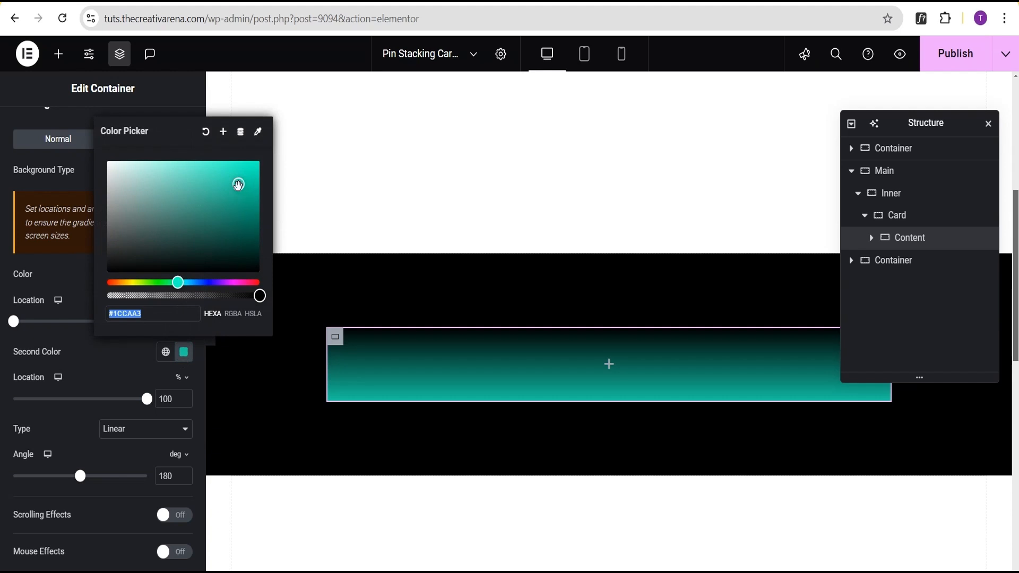
{"action": "left_click_drag", "start_coordinate": [235, 183], "coordinate": [229, 244]}
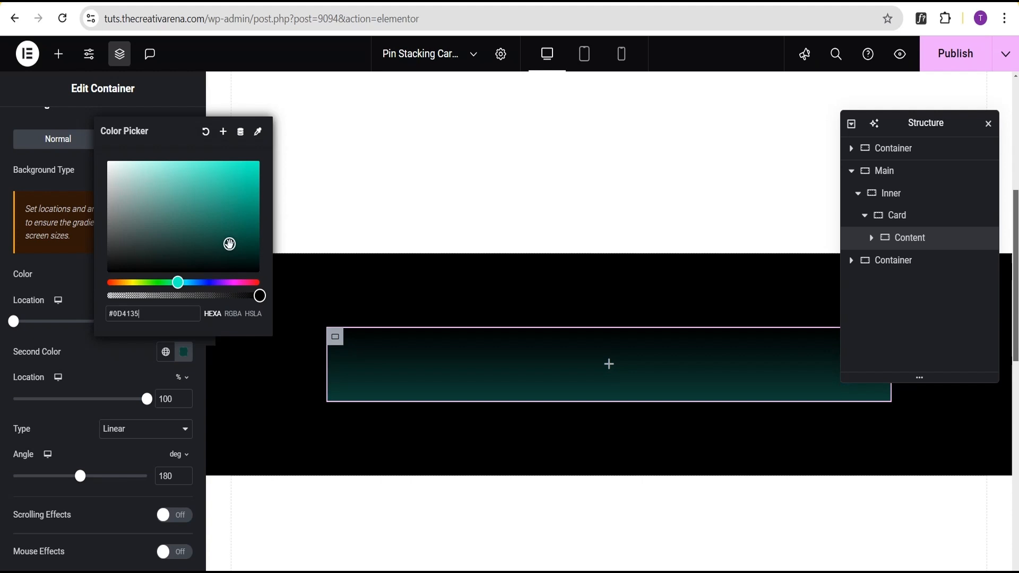
{"action": "left_click", "coordinate": [118, 371]}
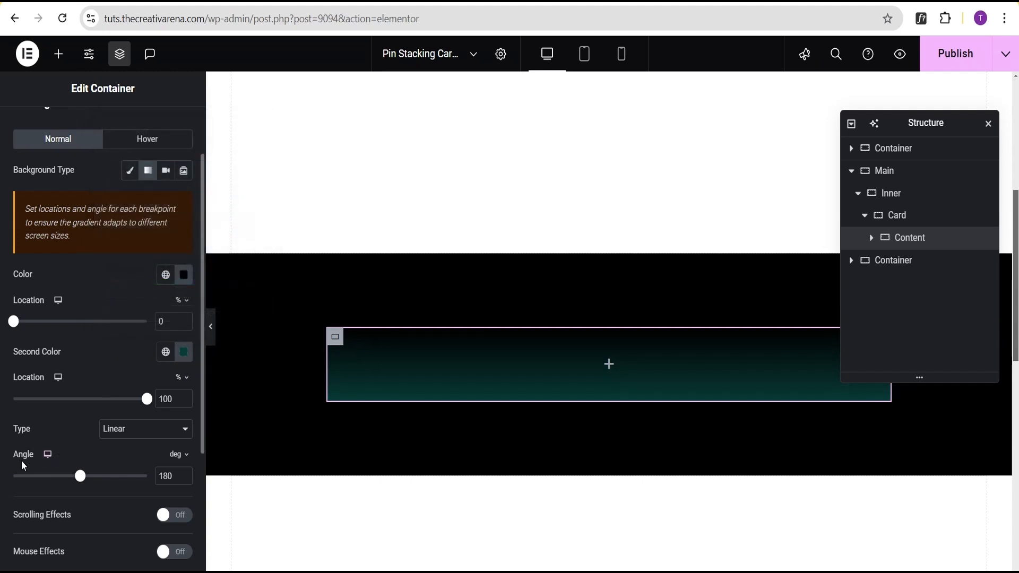
{"action": "double_click", "coordinate": [176, 475]}
{"action": "type", "text": "360"}
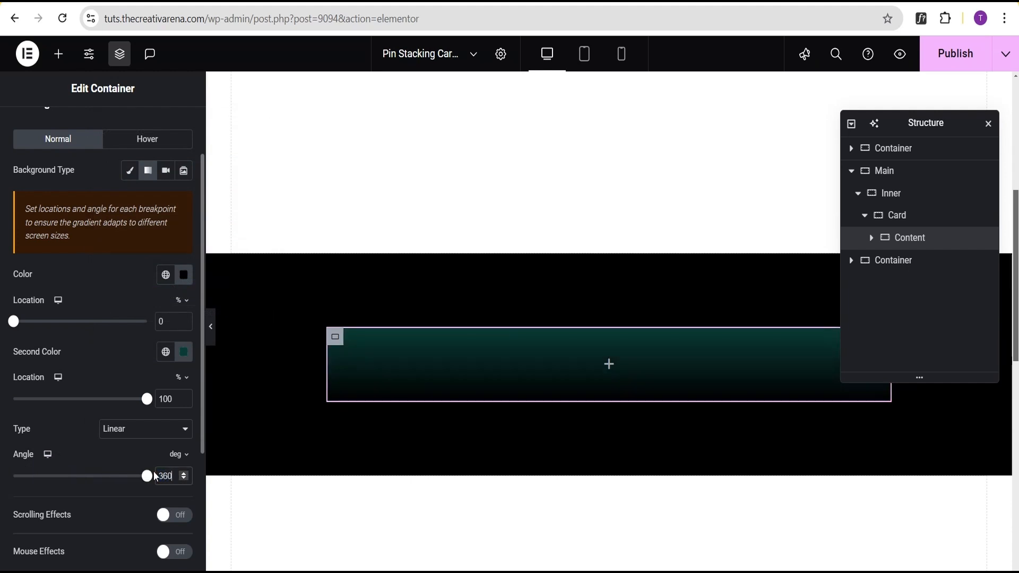
- Set the Content container's border type to Solid
{"action": "scroll", "coordinate": [117, 451], "scroll_direction": "down", "scroll_amount": 1}
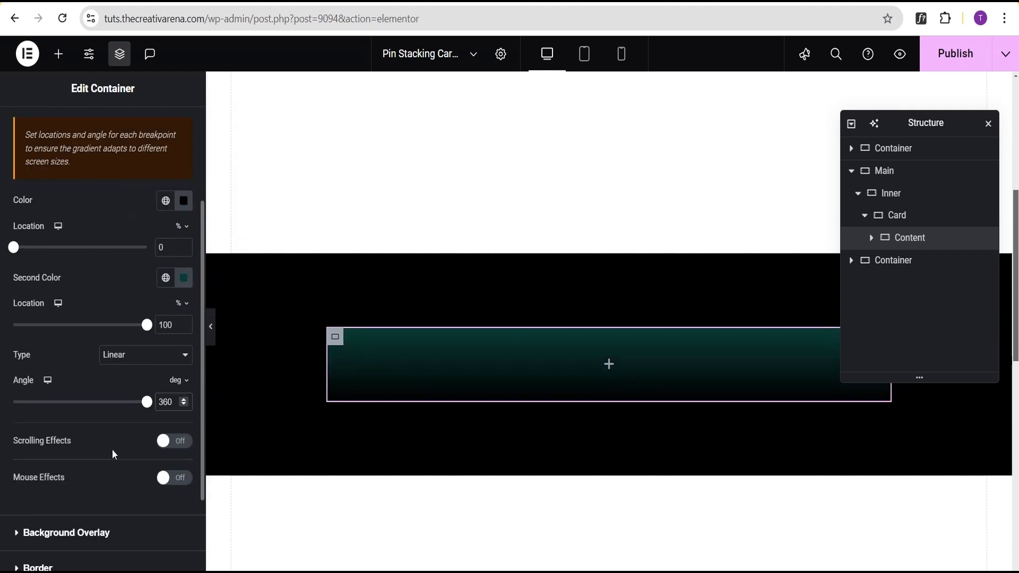
{"action": "scroll", "coordinate": [112, 449], "scroll_direction": "down", "scroll_amount": 2}
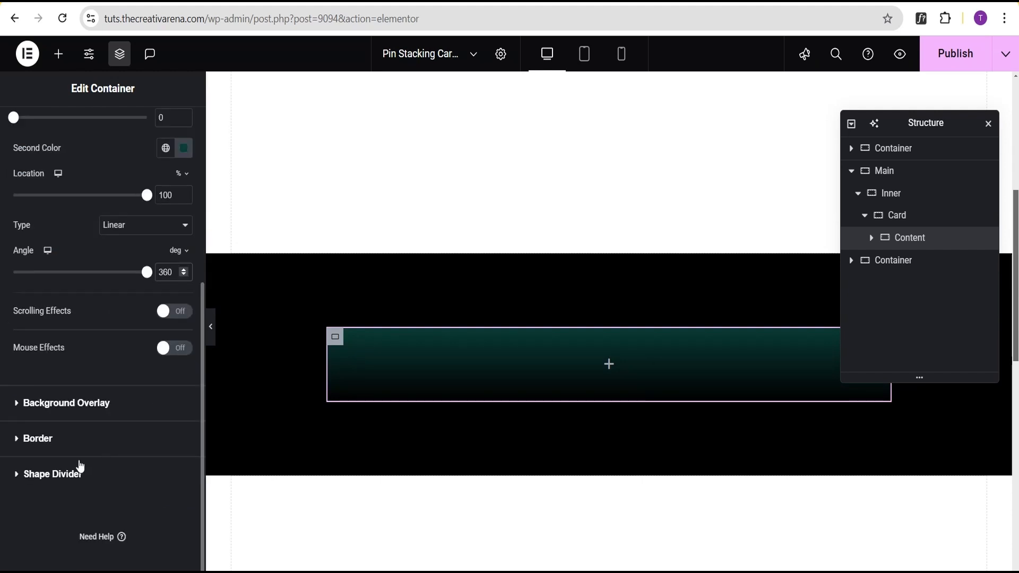
{"action": "left_click", "coordinate": [47, 438]}
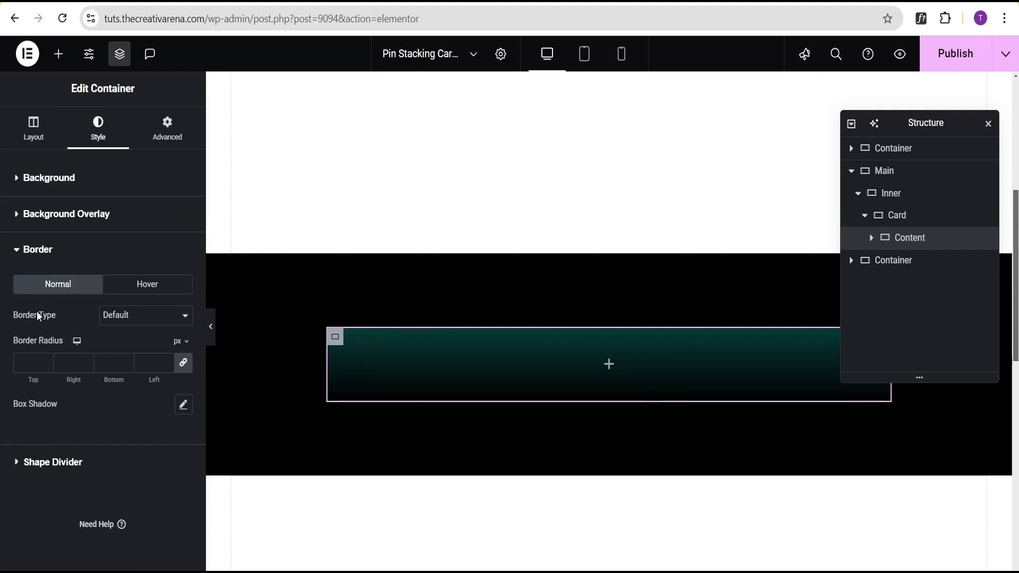
{"action": "left_click", "coordinate": [133, 315]}
{"action": "left_click", "coordinate": [123, 370]}
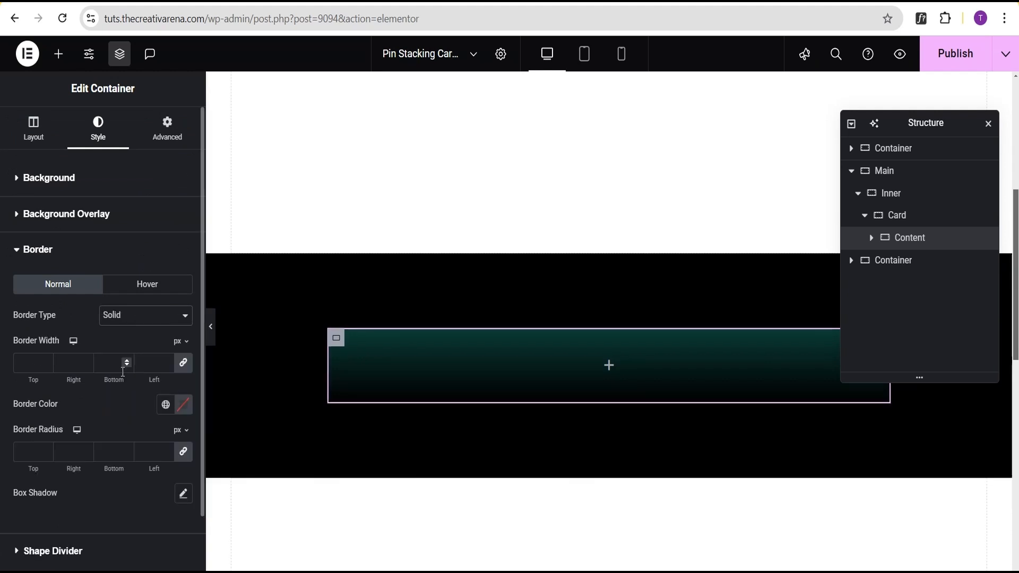
- Set the Content container's border width to 2 px on all sides and paste the copied teal as its border color
{"action": "left_click", "coordinate": [29, 361]}
{"action": "type", "text": "2"}
{"action": "left_click", "coordinate": [183, 406]}
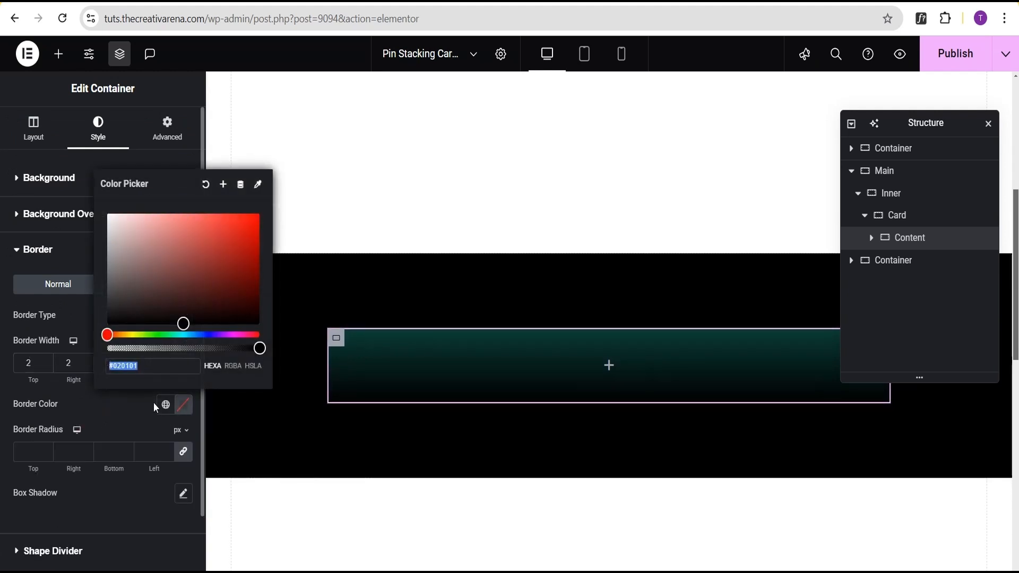
{"action": "key", "text": "ctrl+v"}
{"action": "left_click", "coordinate": [106, 412]}
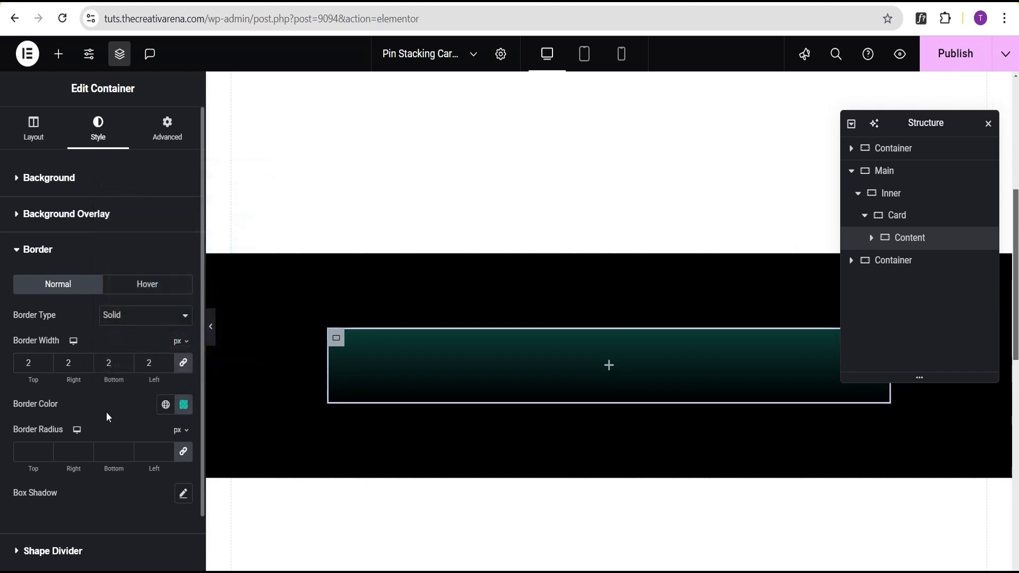
- Set the Content container's border radius to 20 px and its padding to 20 px on all sides
{"action": "left_click", "coordinate": [33, 451]}
{"action": "type", "text": "20"}
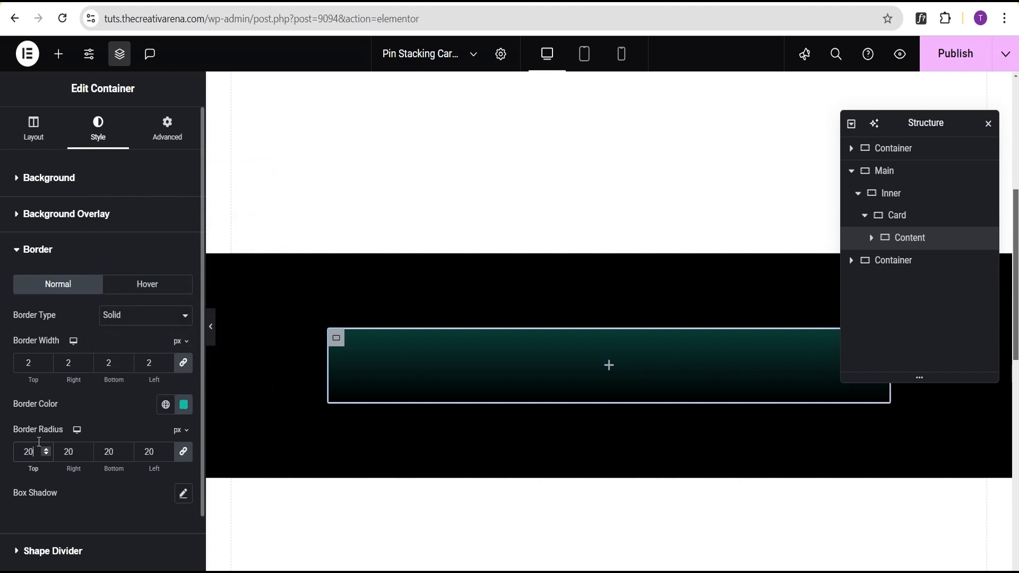
{"action": "left_click", "coordinate": [121, 414]}
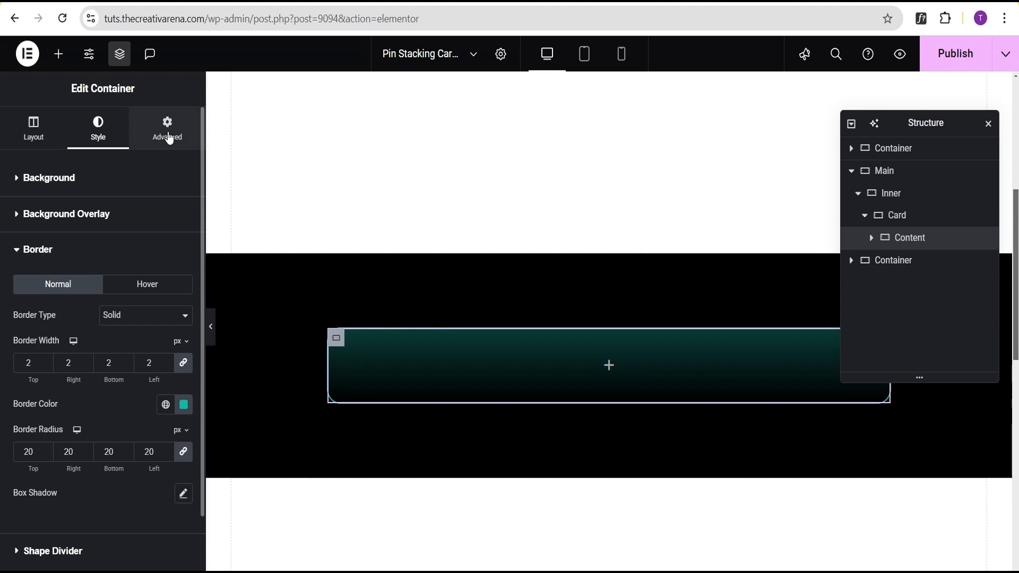
{"action": "left_click", "coordinate": [168, 138]}
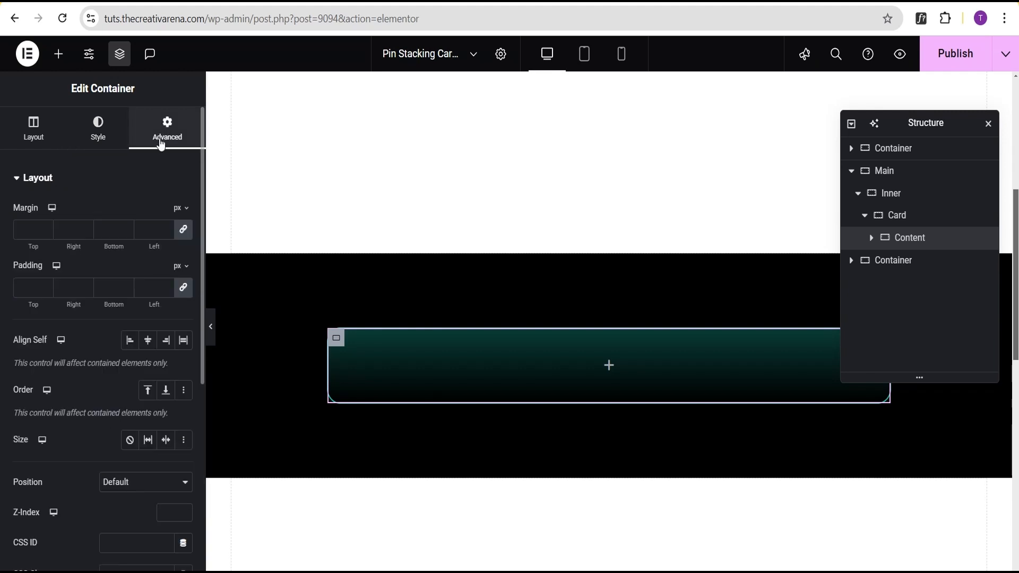
{"action": "left_click", "coordinate": [37, 284]}
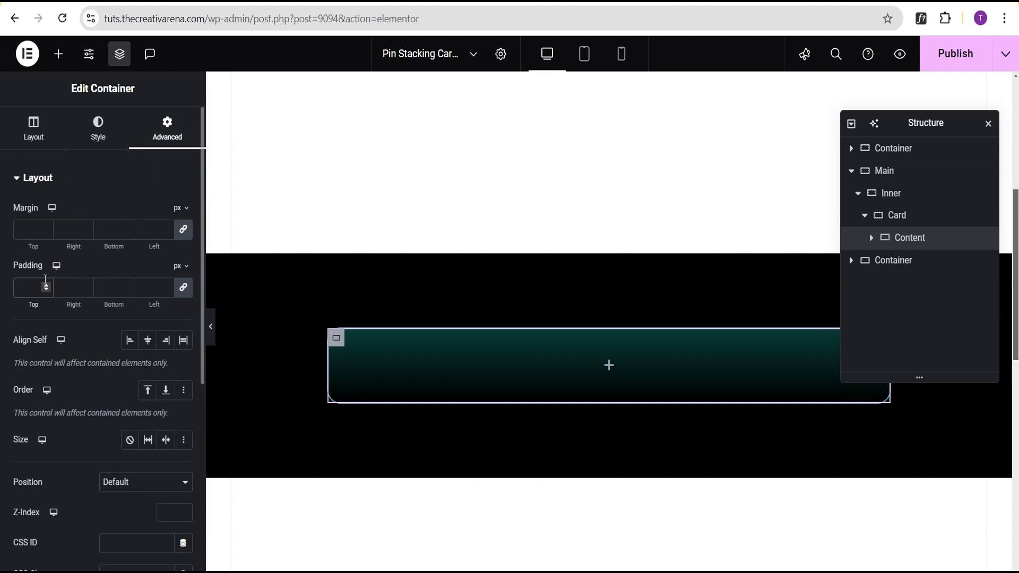
{"action": "type", "text": "20"}
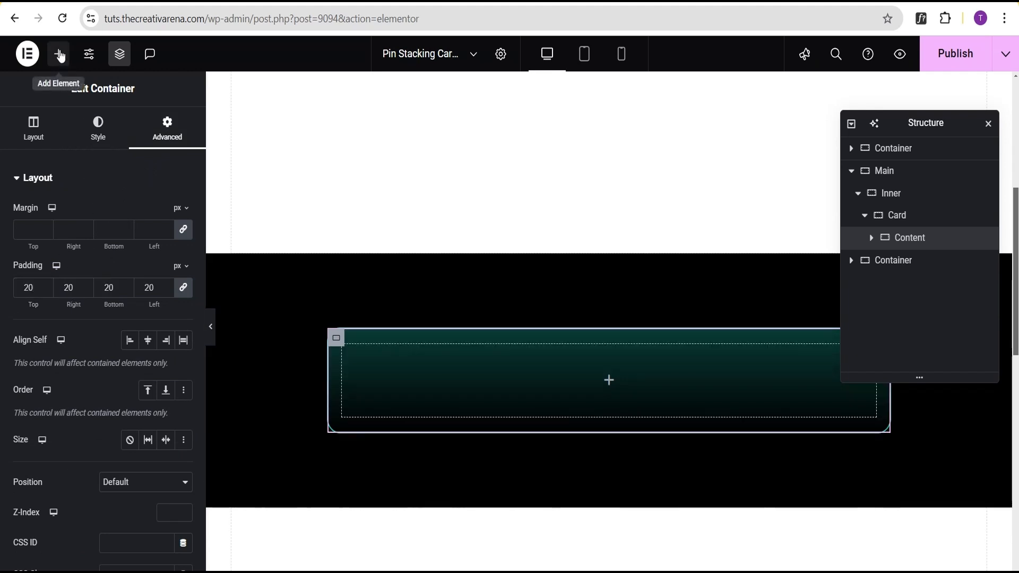
- Add a Heading widget inside the Content container
{"action": "left_click", "coordinate": [59, 54]}
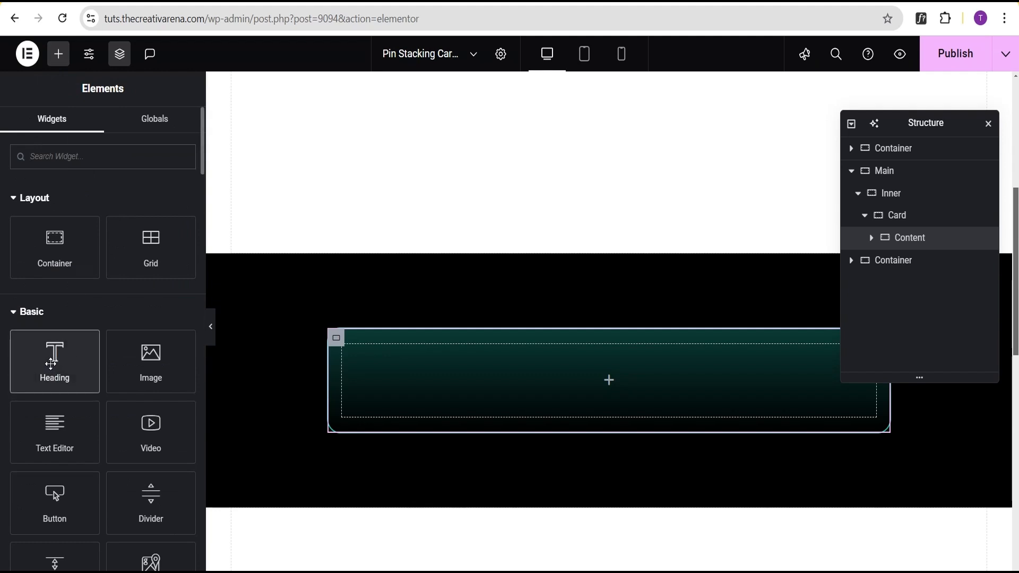
{"action": "left_click_drag", "start_coordinate": [51, 364], "coordinate": [407, 333]}
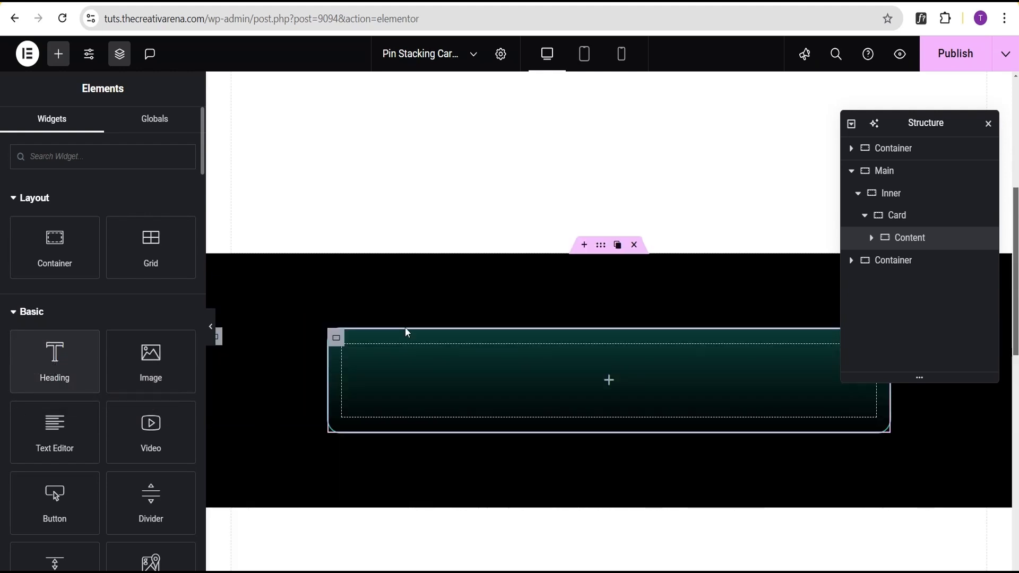
{"action": "left_click", "coordinate": [919, 239]}
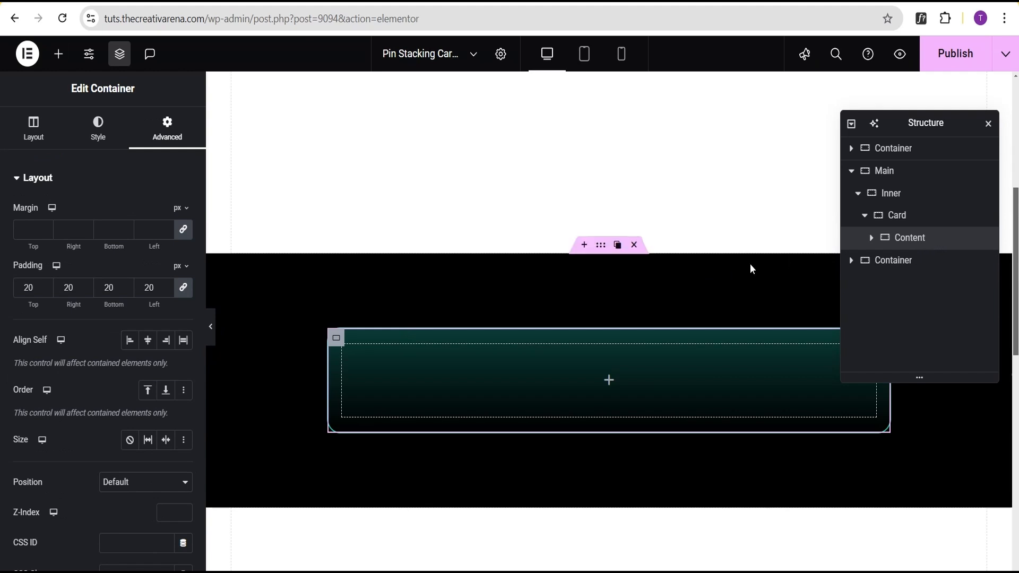
{"action": "left_click", "coordinate": [57, 54]}
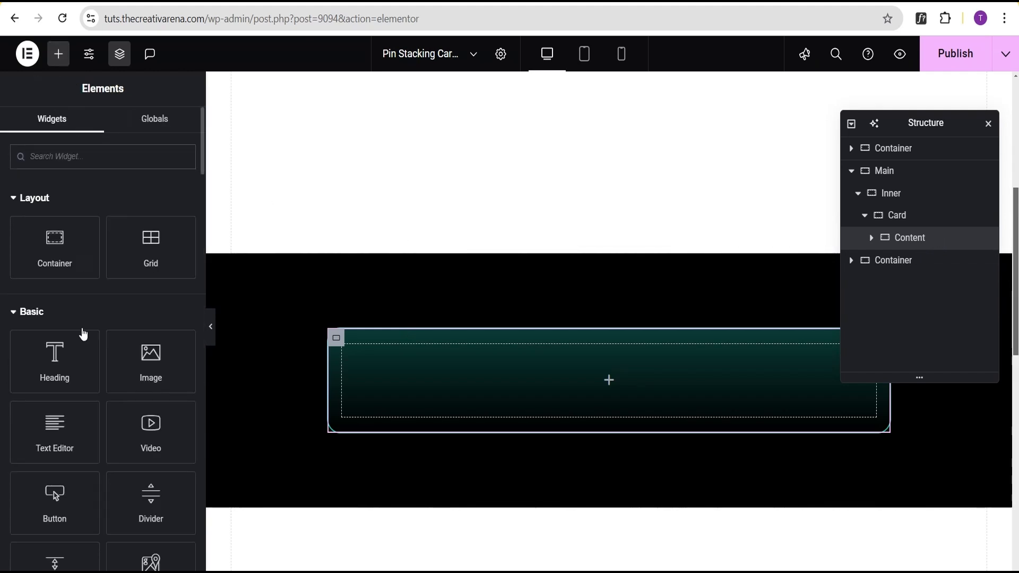
{"action": "left_click", "coordinate": [53, 369]}
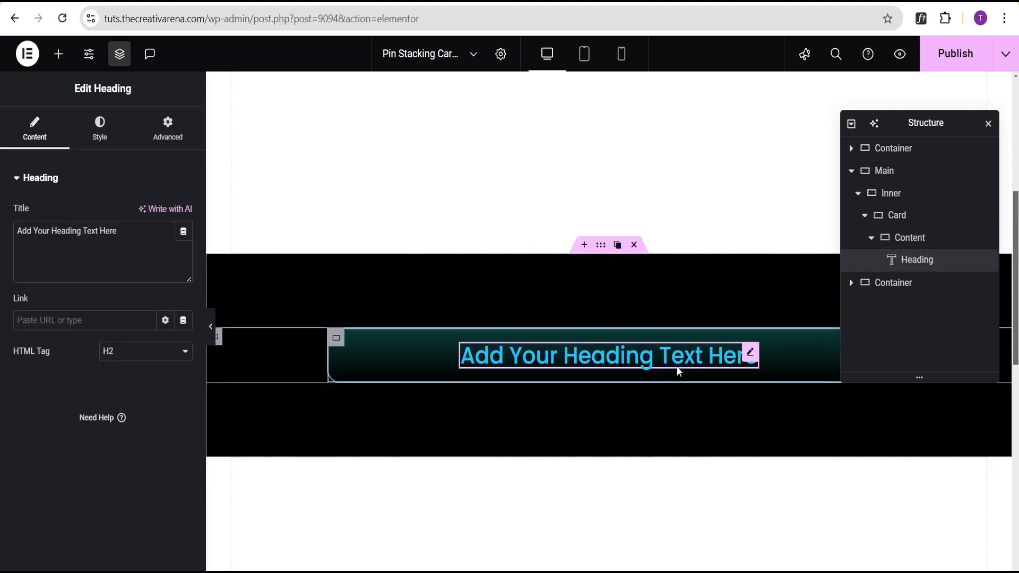
- Replace the heading's placeholder title with "Phase #01"
{"action": "left_click_drag", "start_coordinate": [139, 235], "coordinate": [2, 234]}
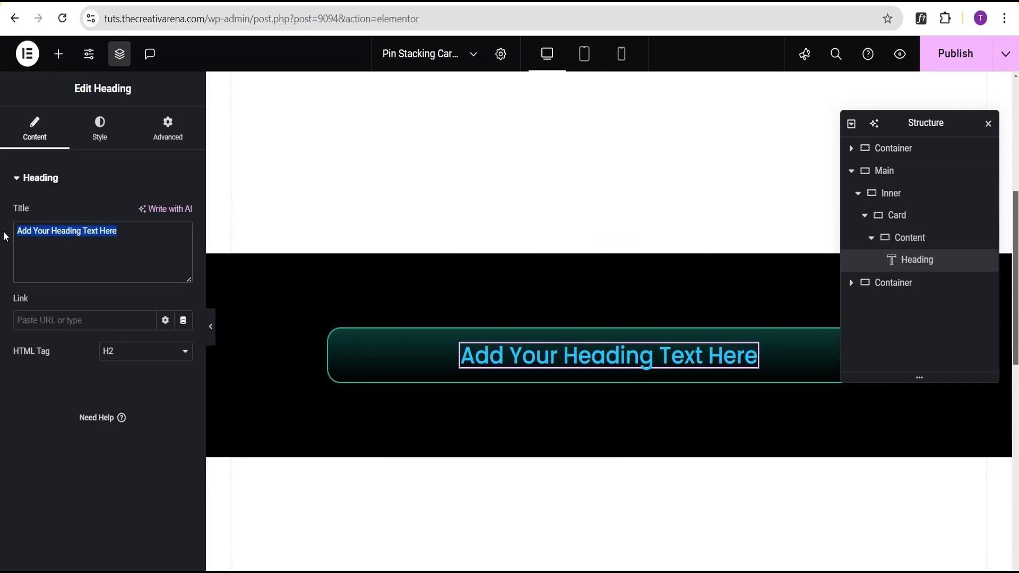
{"action": "type", "text": "Pha"}
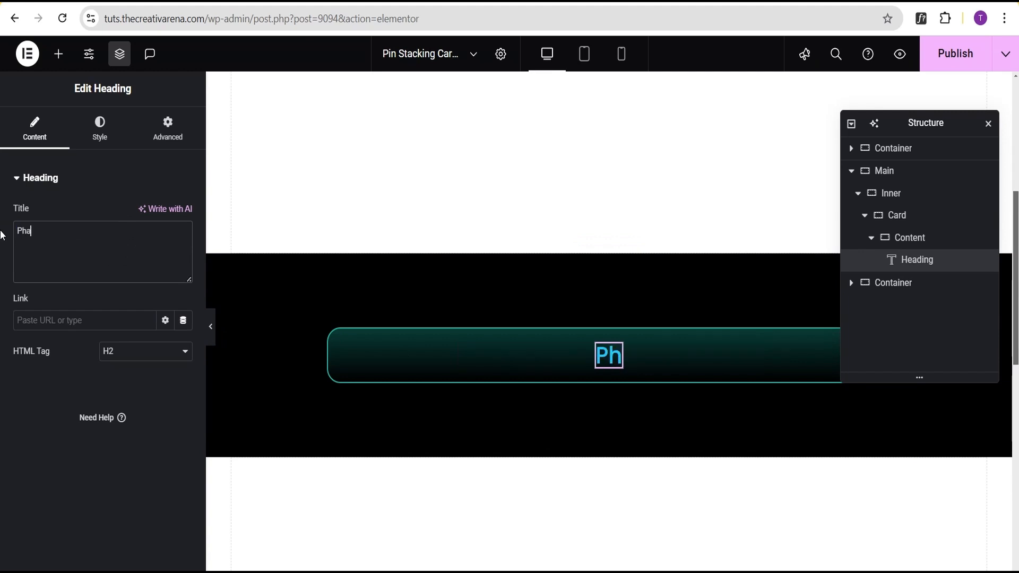
{"action": "type", "text": "se #"}
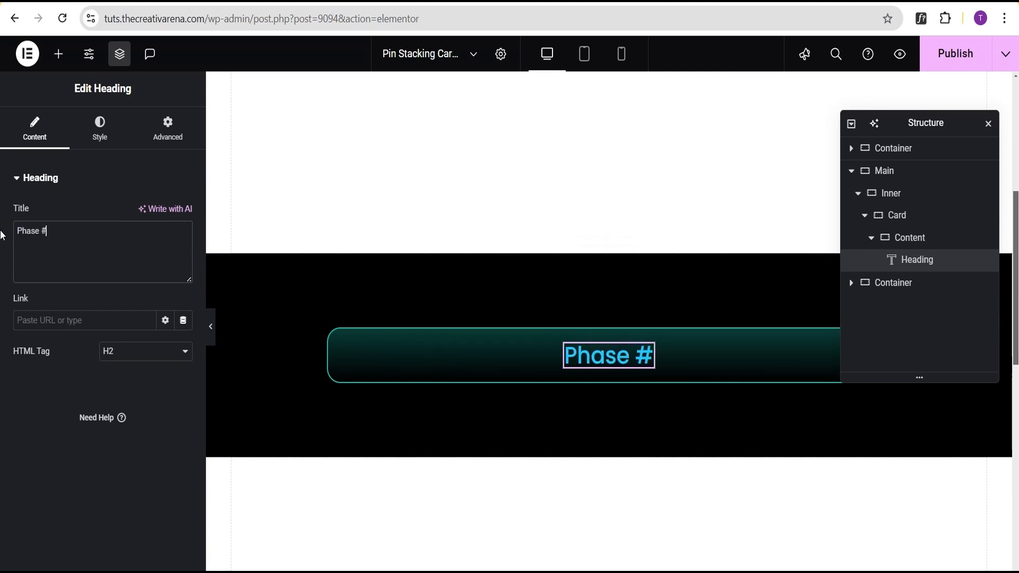
{"action": "type", "text": "01"}
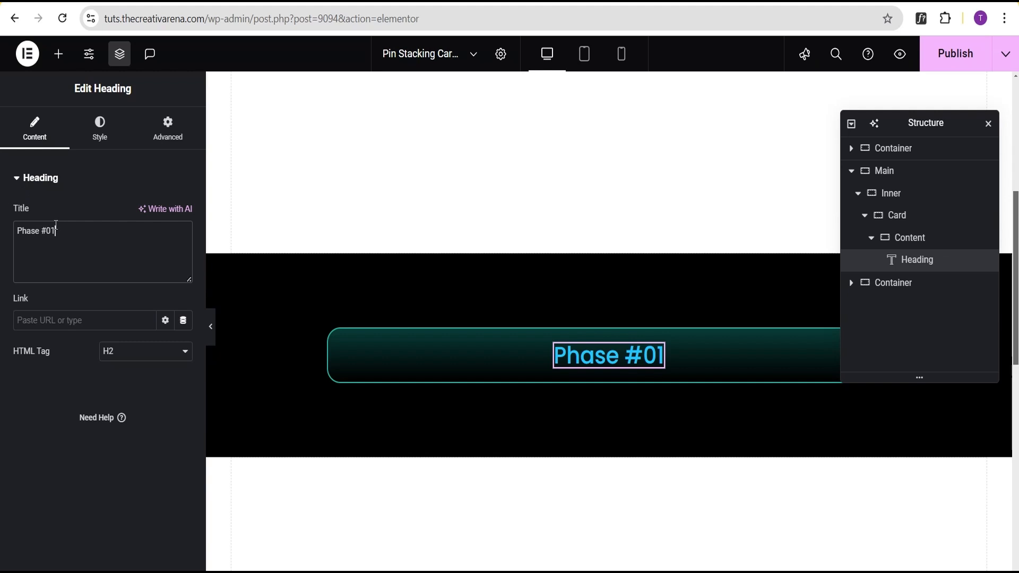
- Set the heading's typography to the Roboto font family at a size of 1.4 rem
{"action": "left_click", "coordinate": [101, 139]}
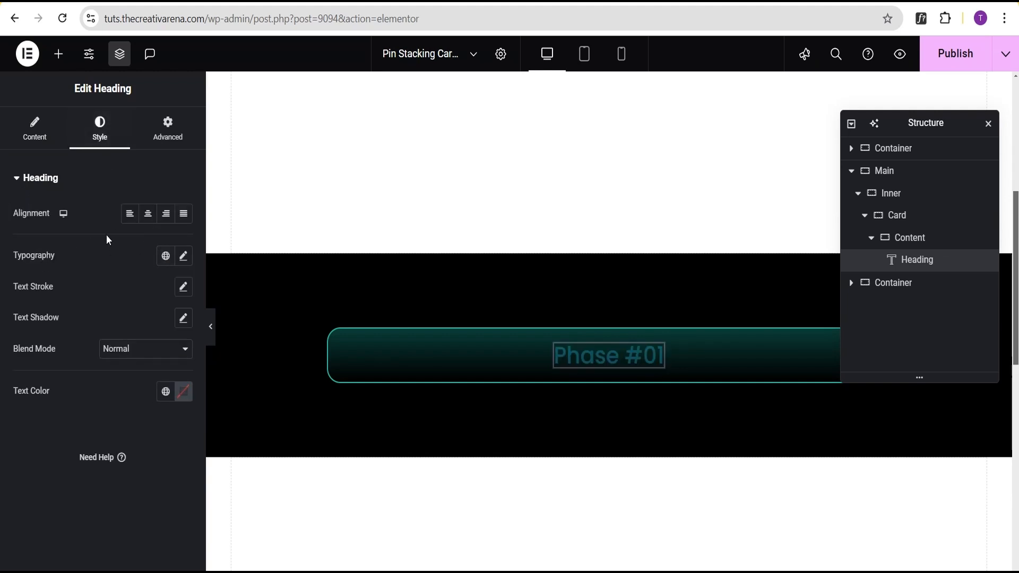
{"action": "left_click", "coordinate": [184, 259]}
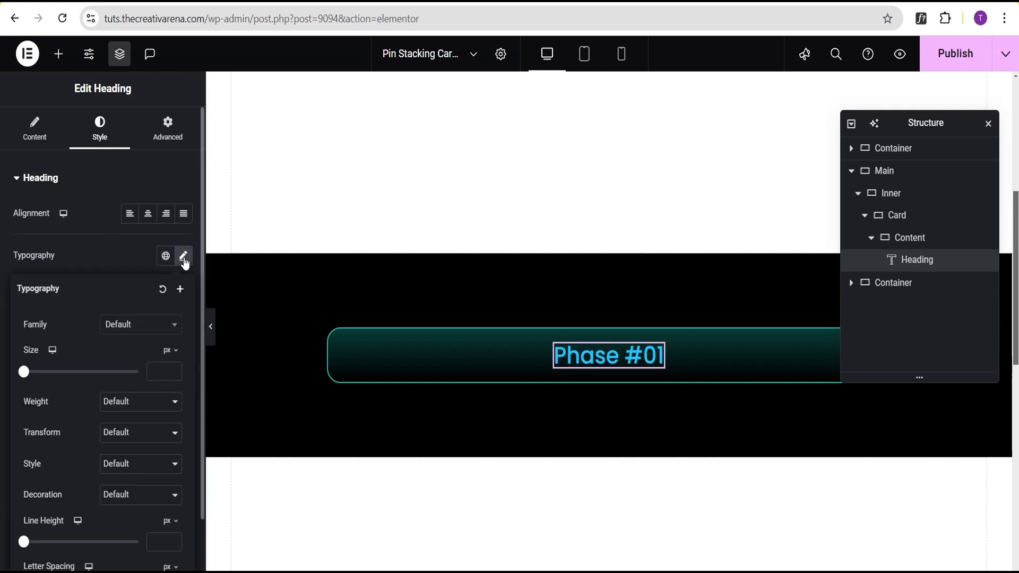
{"action": "left_click", "coordinate": [133, 325]}
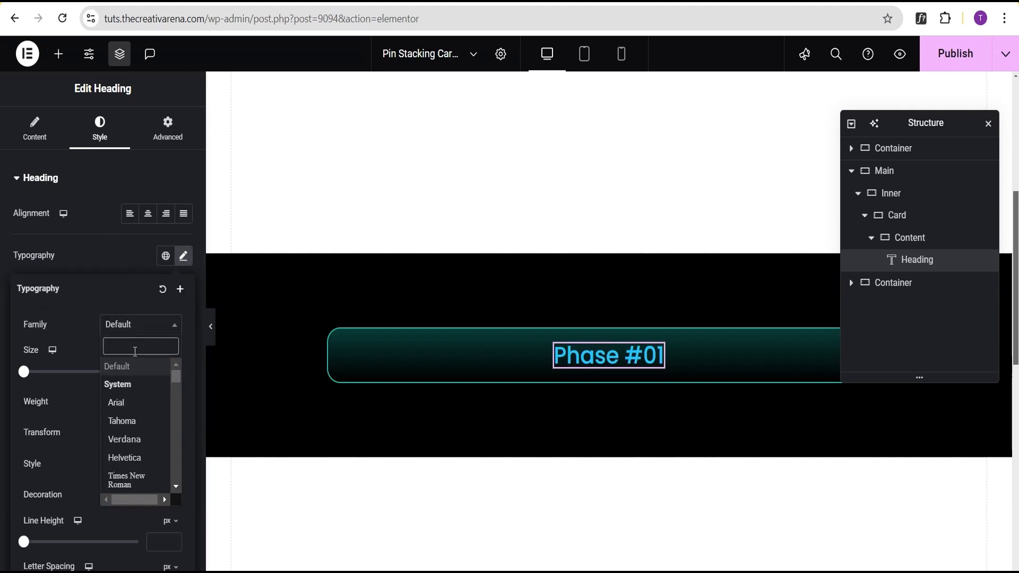
{"action": "type", "text": "robot"}
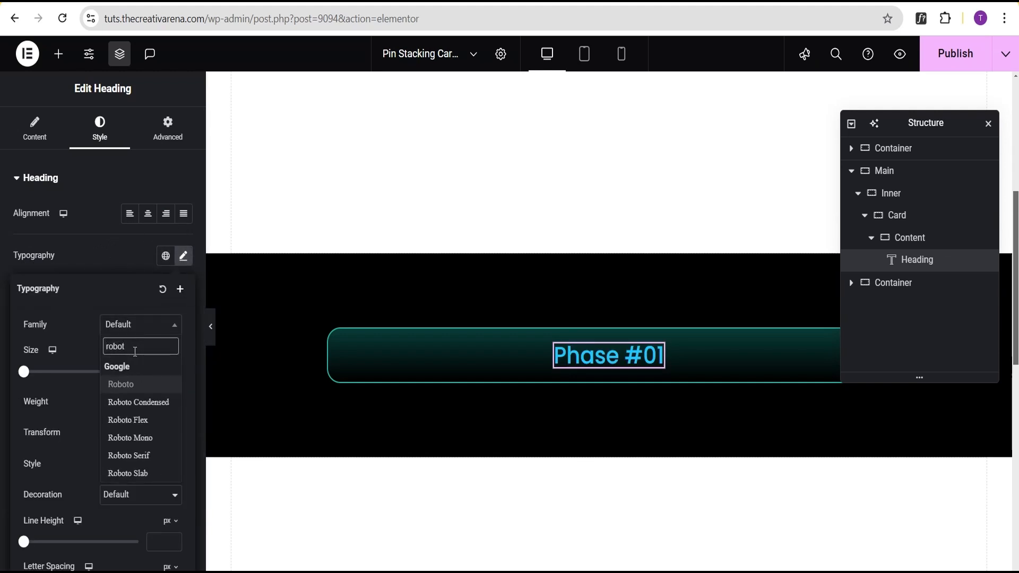
{"action": "left_click", "coordinate": [138, 386]}
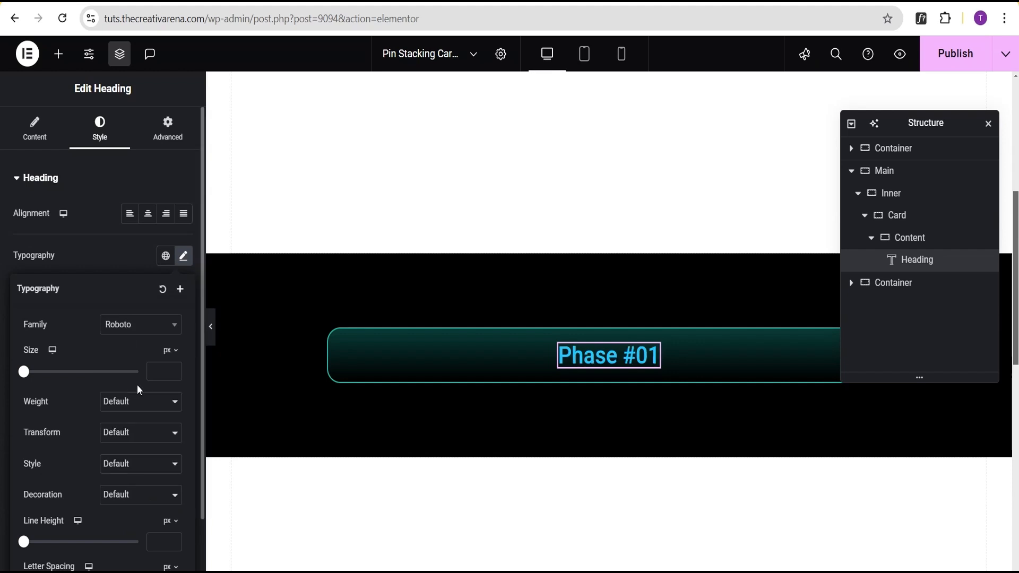
{"action": "left_click", "coordinate": [174, 356]}
{"action": "left_click", "coordinate": [167, 394]}
{"action": "type", "text": "1.4"}
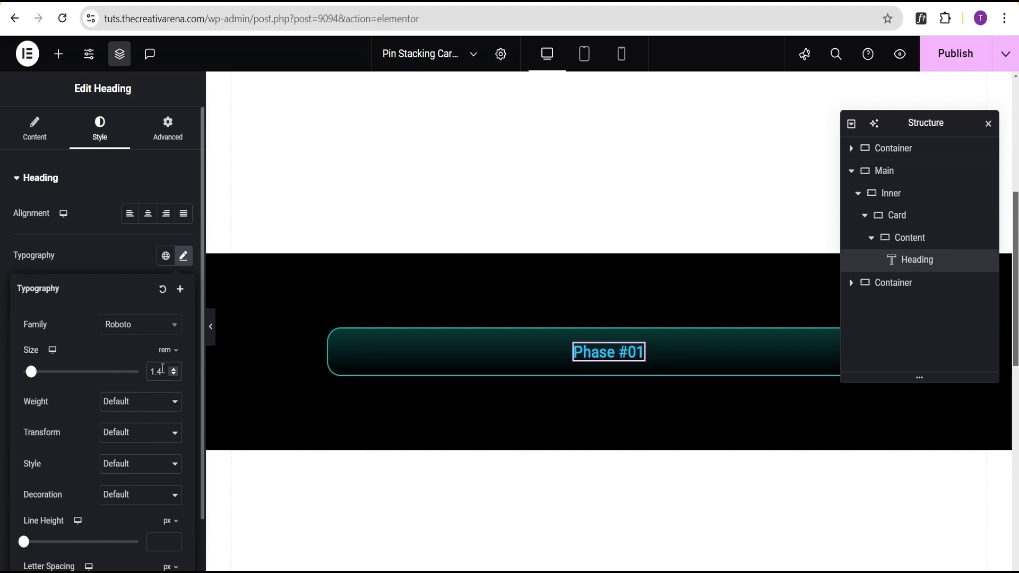
- Set the heading's font weight to 600 (Semi Bold) and its text transform to Uppercase
{"action": "left_click", "coordinate": [123, 408]}
{"action": "left_click", "coordinate": [129, 277]}
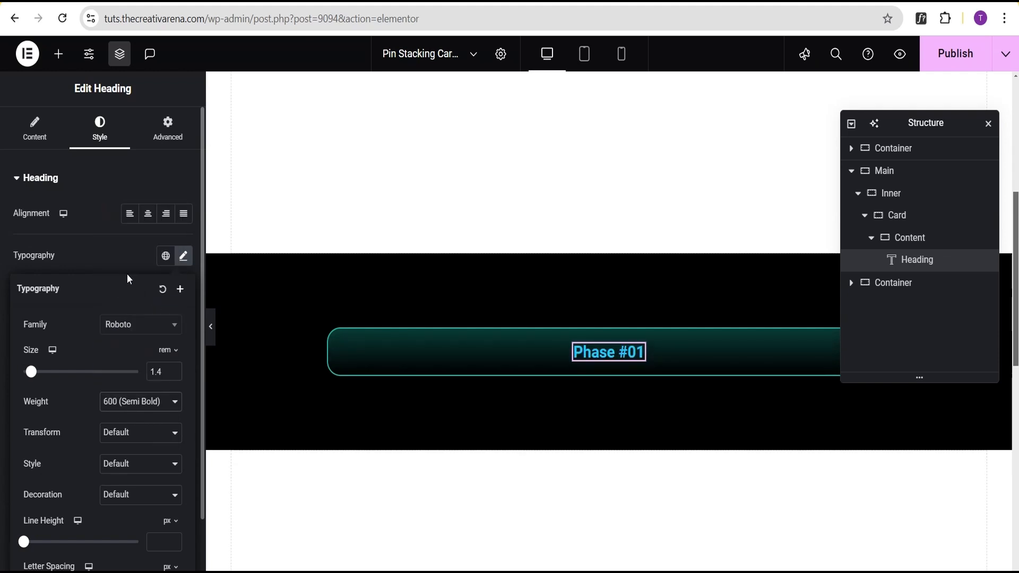
{"action": "left_click", "coordinate": [132, 440]}
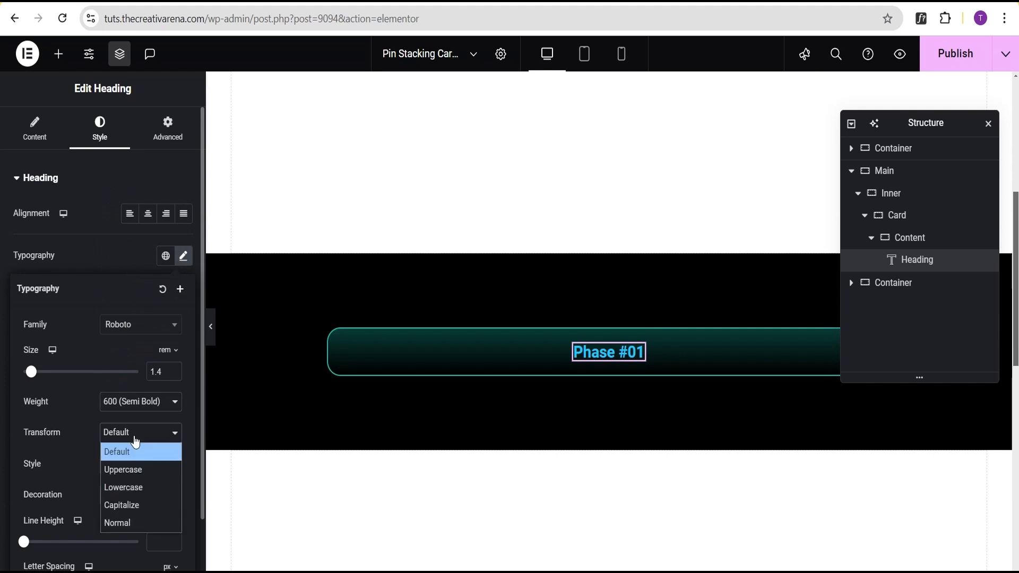
{"action": "left_click", "coordinate": [129, 467]}
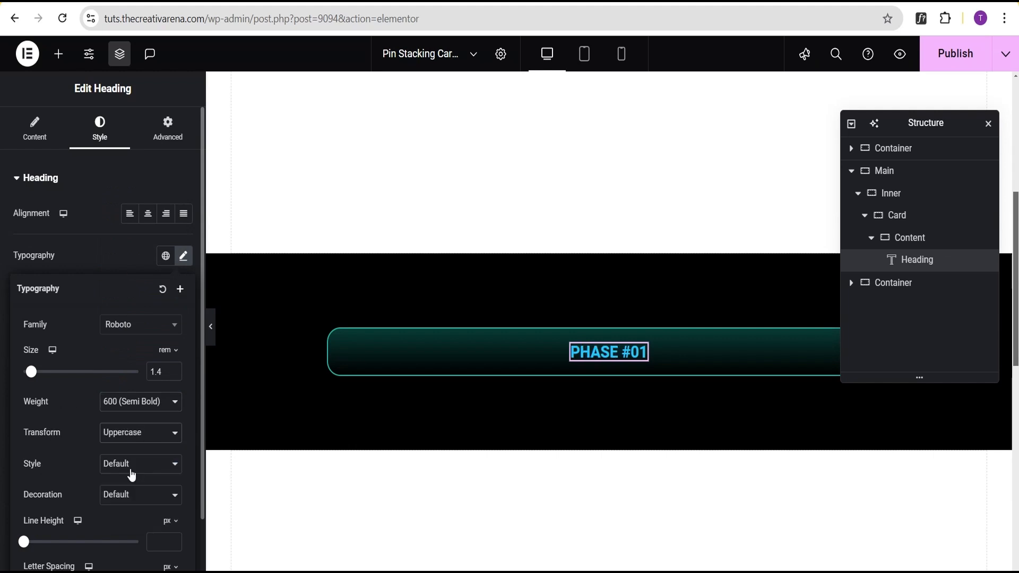
{"action": "left_click", "coordinate": [114, 253]}
- Give the Heading widget a classic background in the color #1CCAA3
{"action": "left_click", "coordinate": [168, 136]}
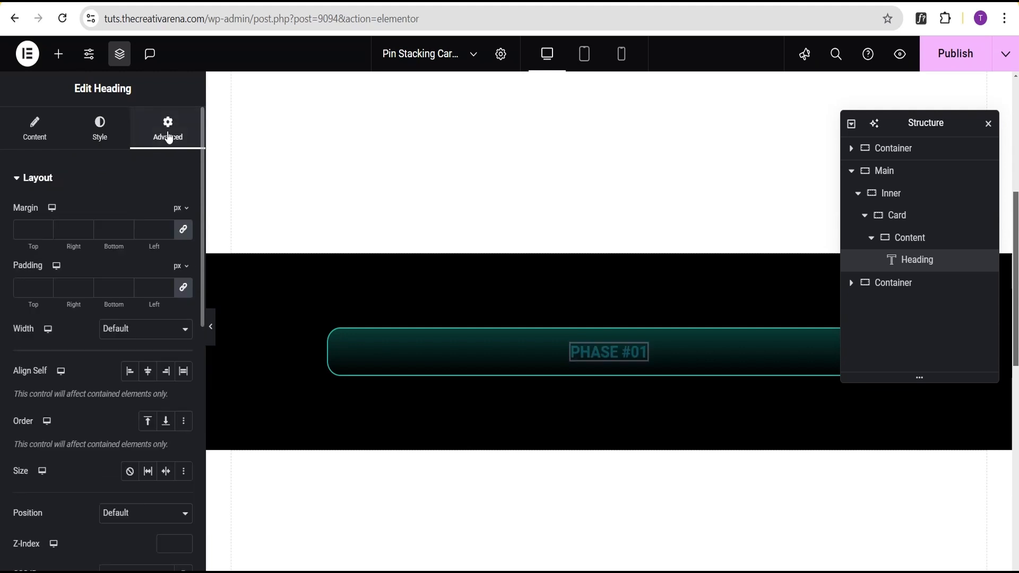
{"action": "scroll", "coordinate": [106, 303], "scroll_direction": "down", "scroll_amount": 10}
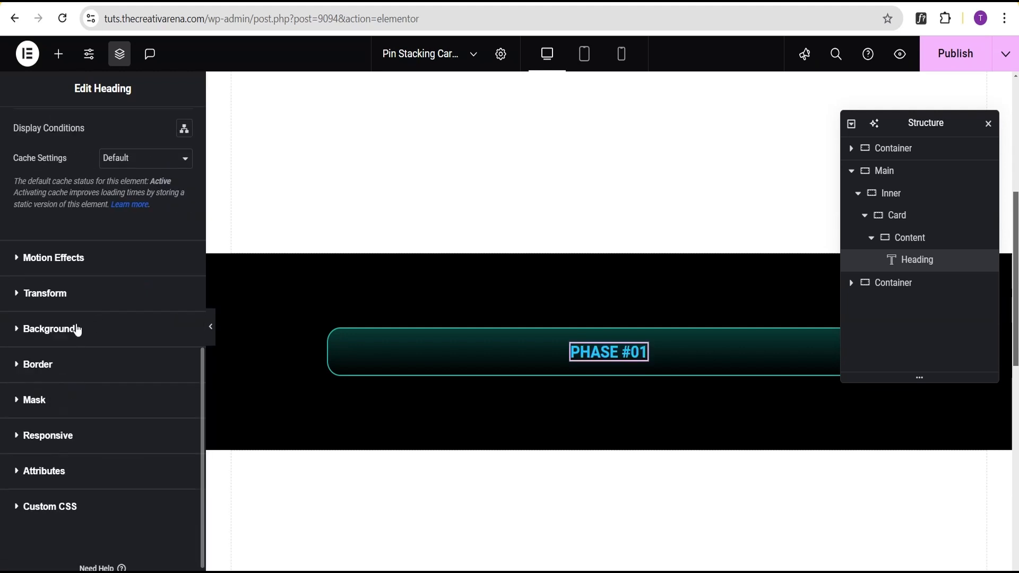
{"action": "left_click", "coordinate": [69, 330]}
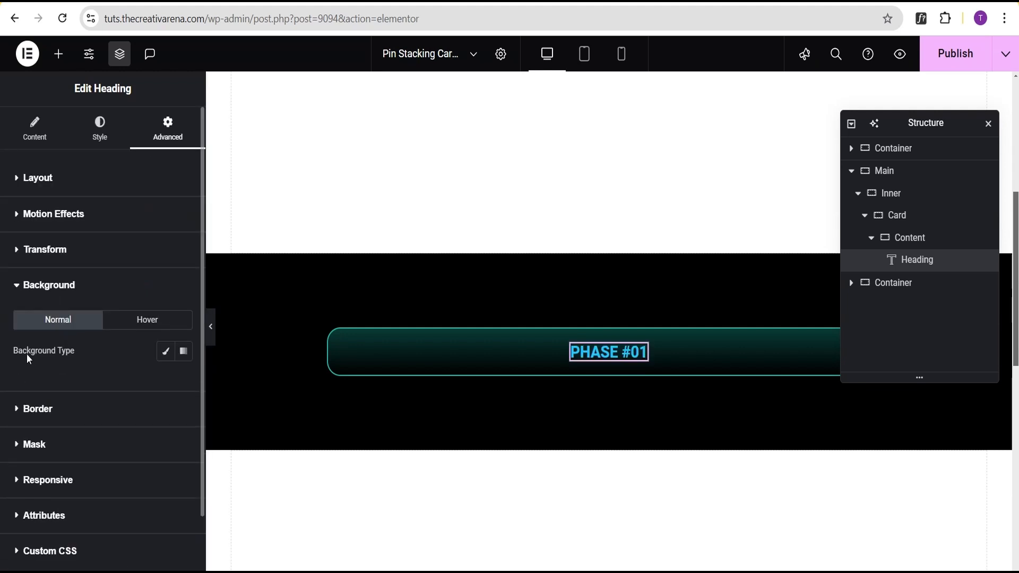
{"action": "left_click", "coordinate": [161, 353]}
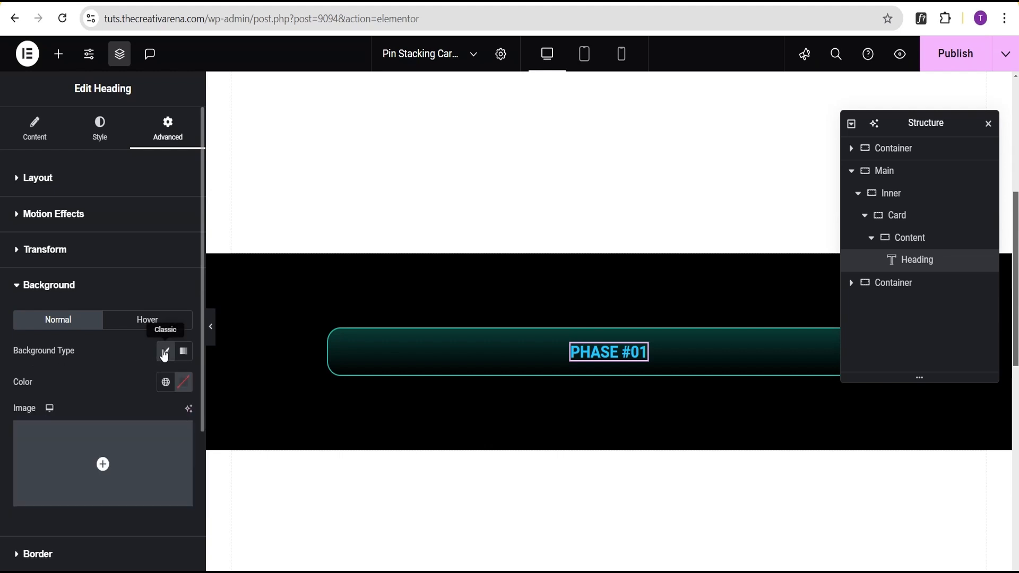
{"action": "left_click", "coordinate": [182, 384]}
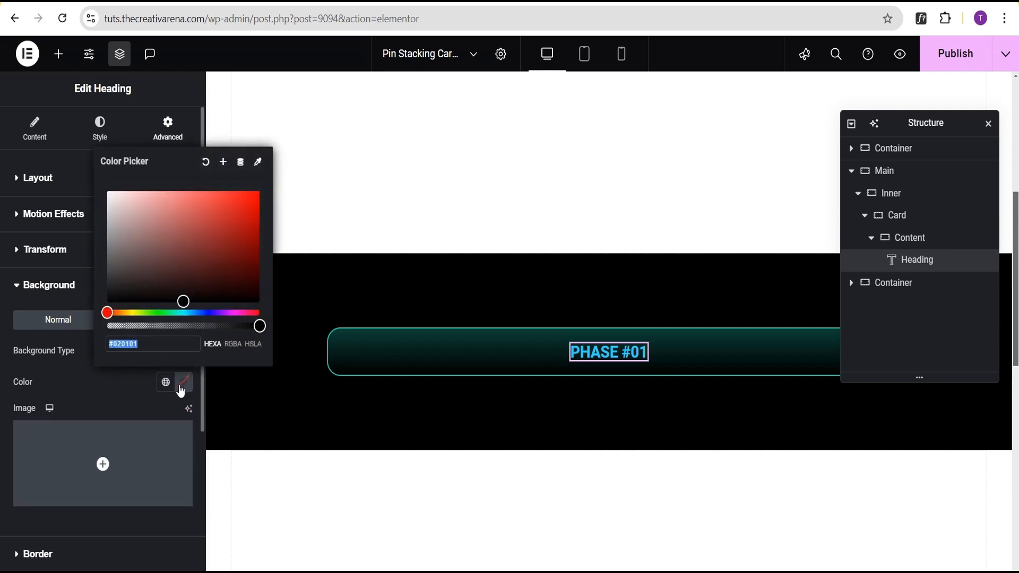
{"action": "type", "text": "#1CCAA3"}
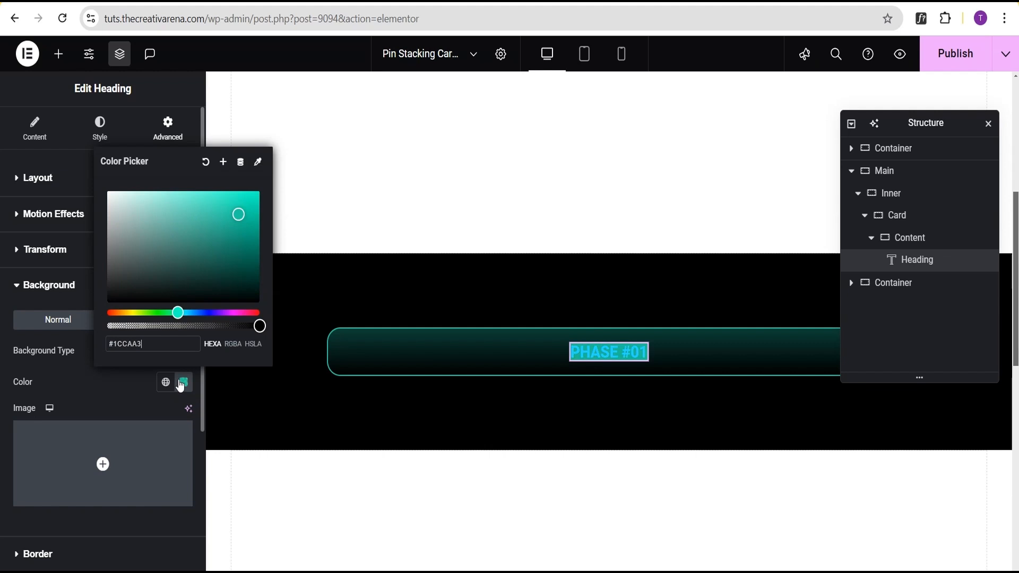
{"action": "left_click", "coordinate": [117, 383]}
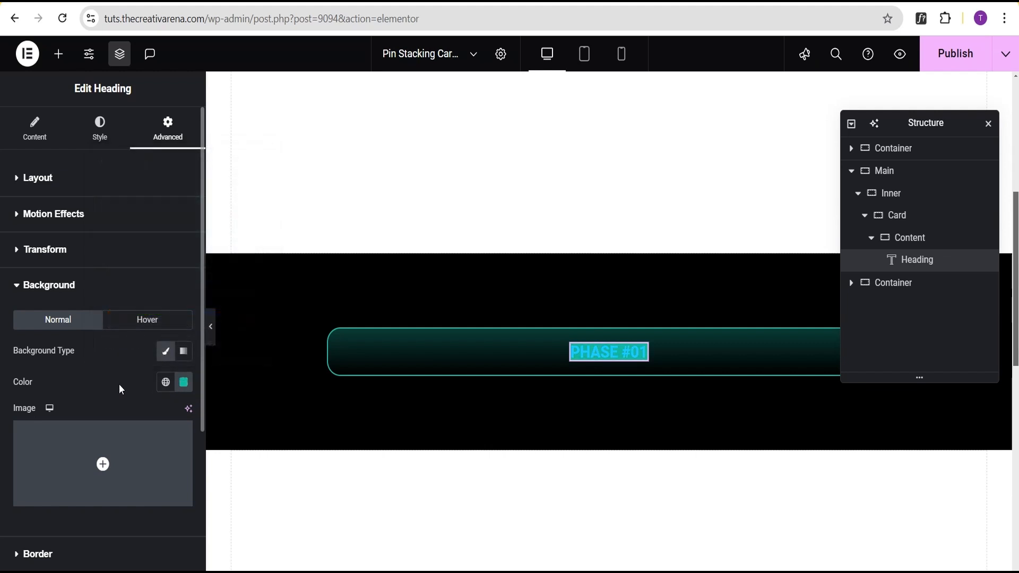
- Set the Heading widget's border radius to 5 px on all corners
{"action": "scroll", "coordinate": [119, 384], "scroll_direction": "down", "scroll_amount": 3}
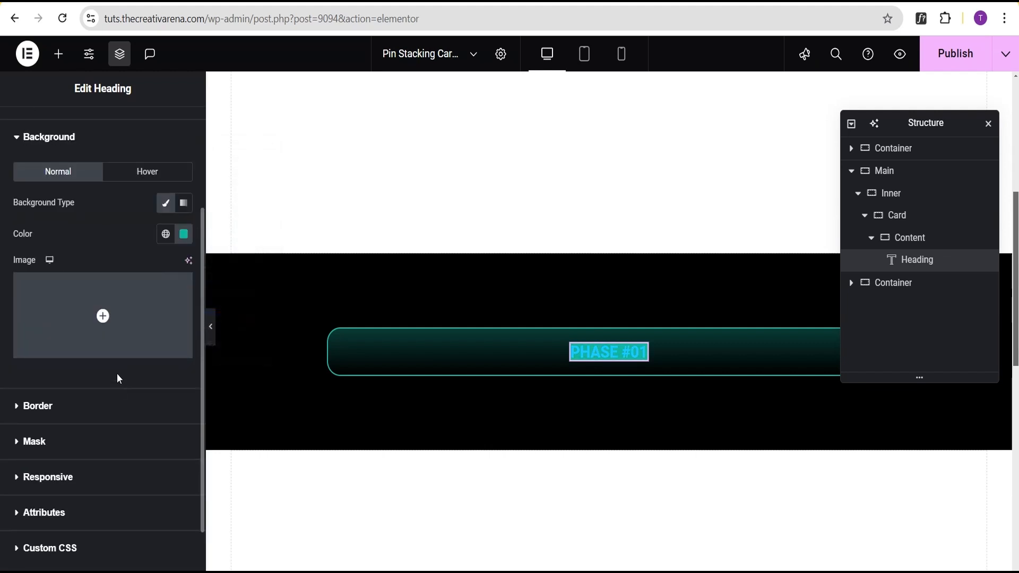
{"action": "left_click", "coordinate": [38, 406]}
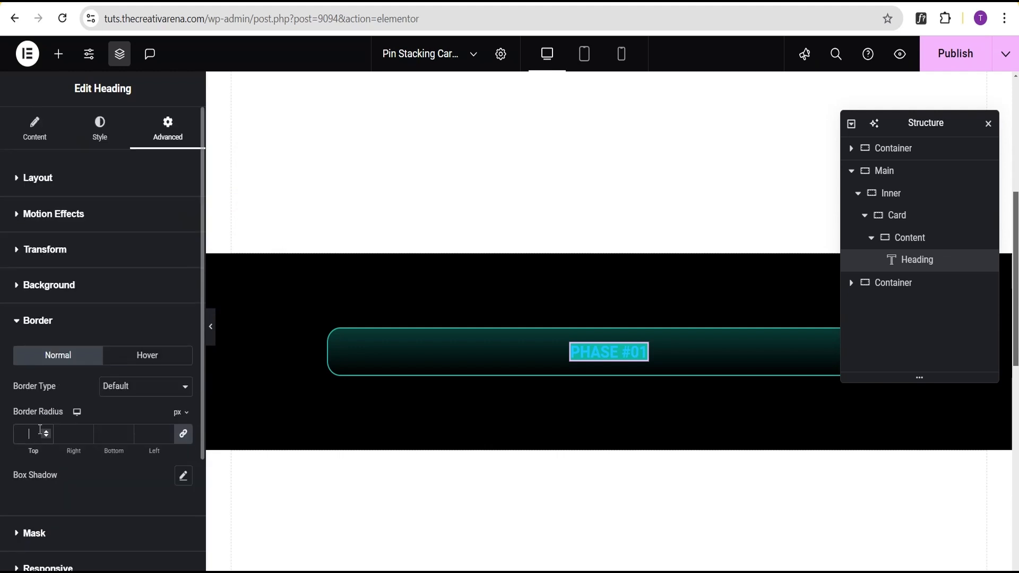
{"action": "left_click", "coordinate": [42, 427]}
{"action": "type", "text": "5"}
- Set the phase heading's padding to 5 px on all sides
{"action": "left_click", "coordinate": [62, 182]}
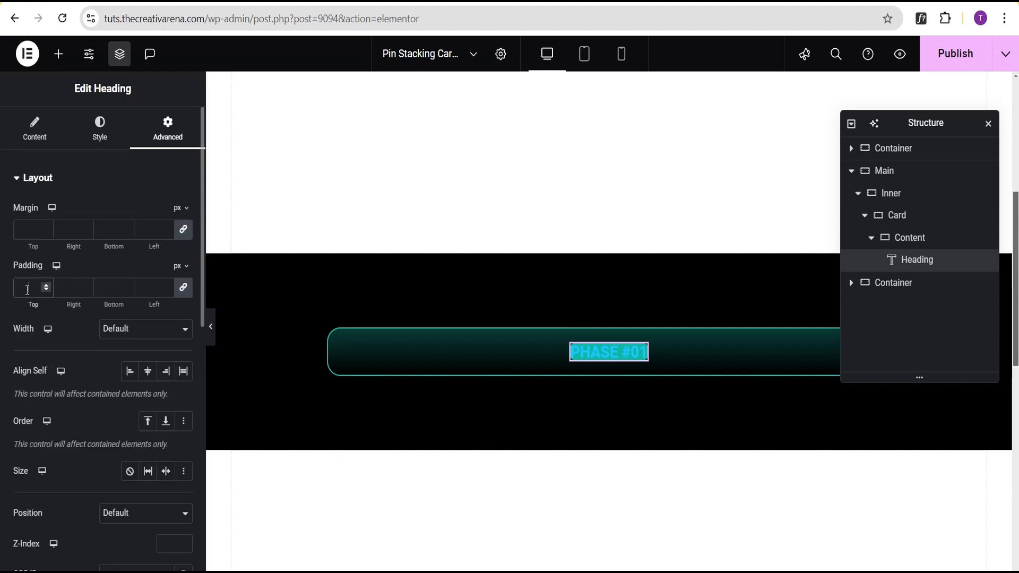
{"action": "left_click", "coordinate": [27, 289]}
{"action": "type", "text": "5"}
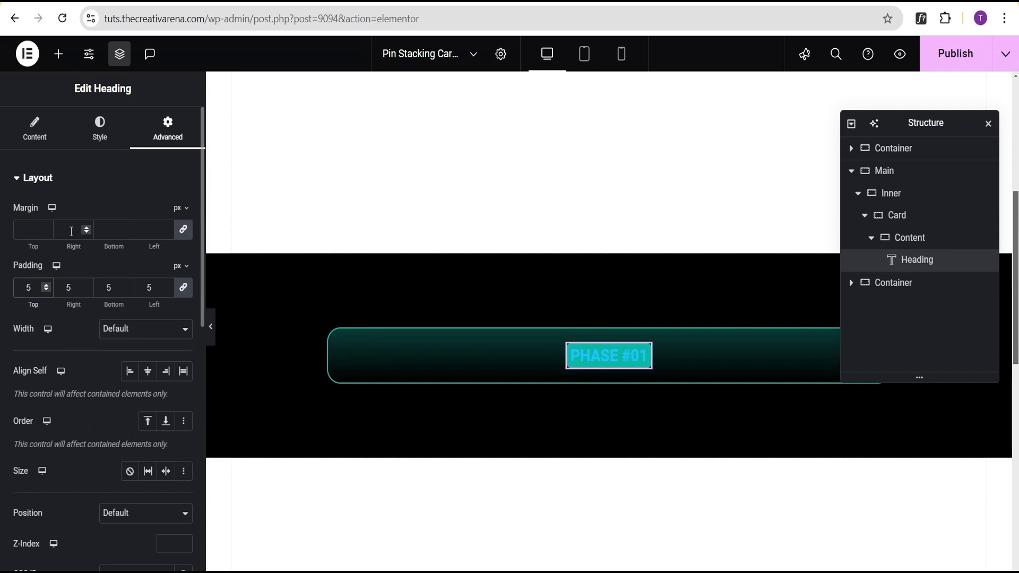
- Set the phase heading's text color to black and preview the card without the editing panels
{"action": "left_click", "coordinate": [100, 129]}
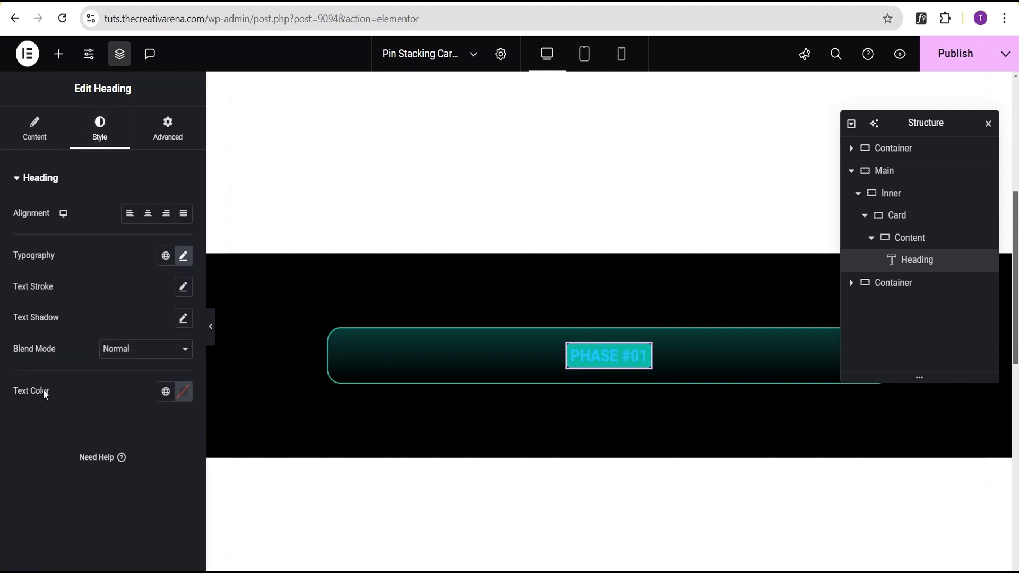
{"action": "left_click", "coordinate": [185, 397]}
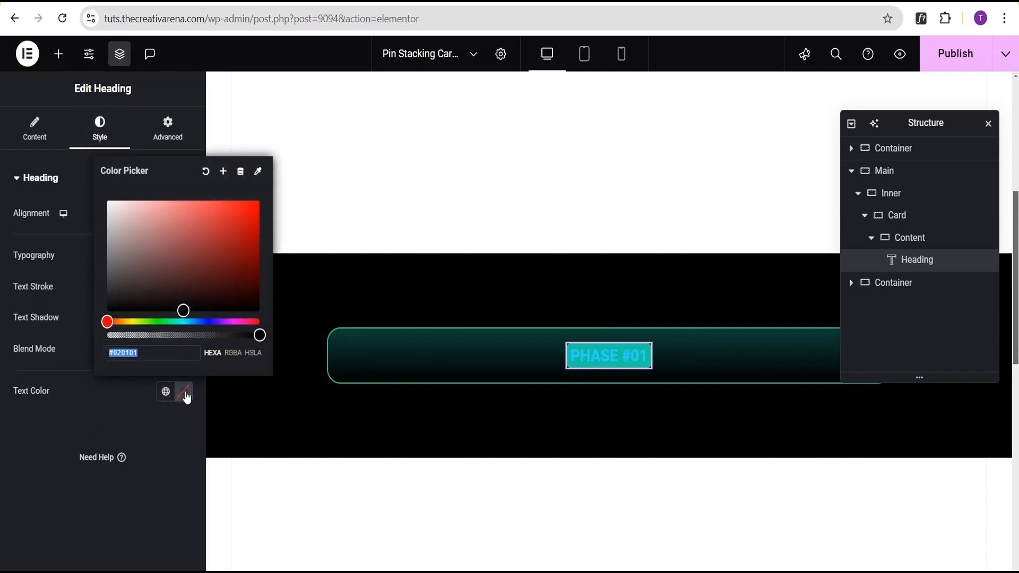
{"action": "left_click", "coordinate": [183, 312]}
{"action": "left_click", "coordinate": [110, 413]}
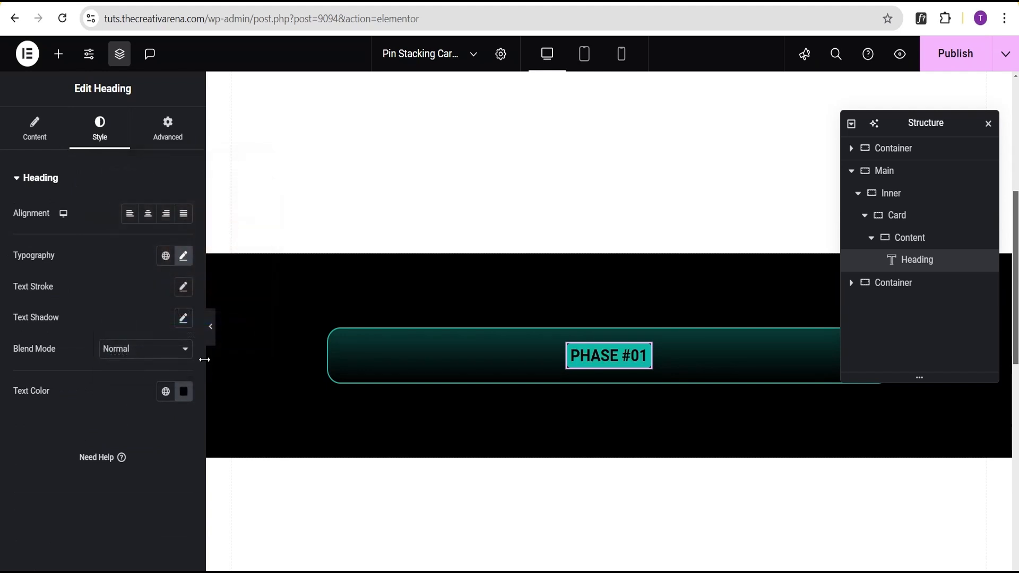
{"action": "left_click", "coordinate": [211, 334]}
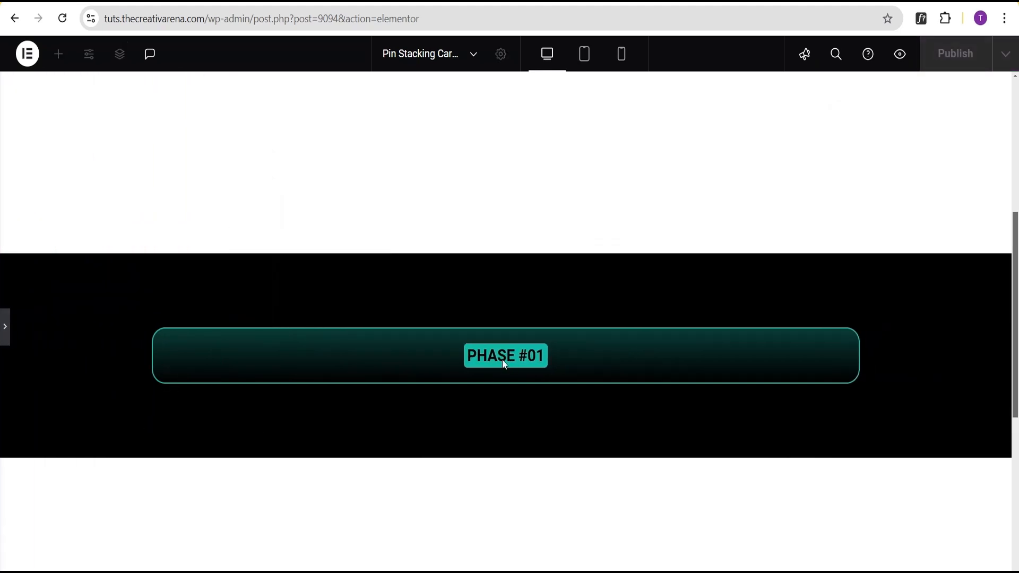
{"action": "left_click", "coordinate": [8, 329]}
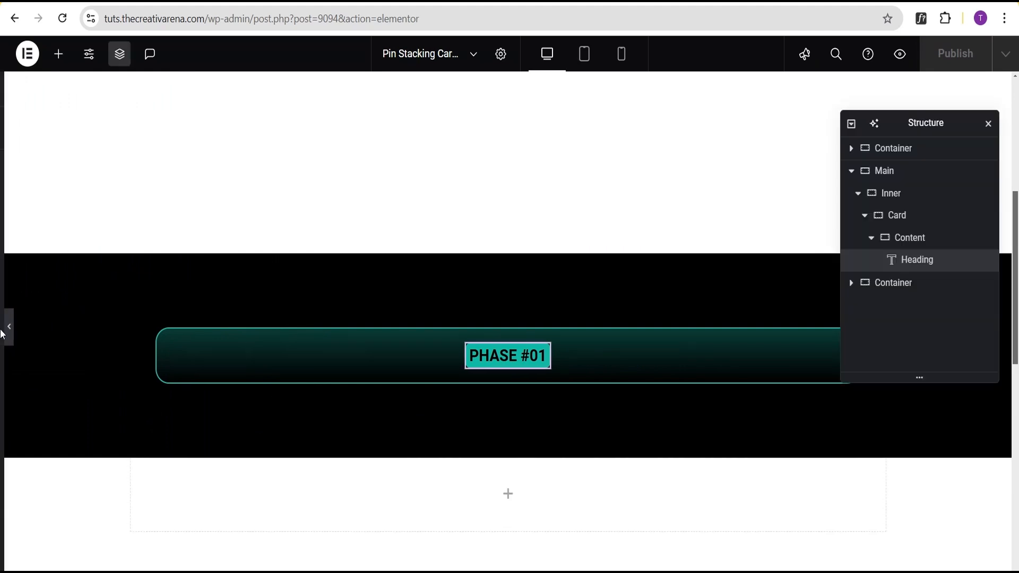
- Add a Spacer widget below the phase heading in the Content container and set its space to 100 px
{"action": "left_click", "coordinate": [63, 56]}
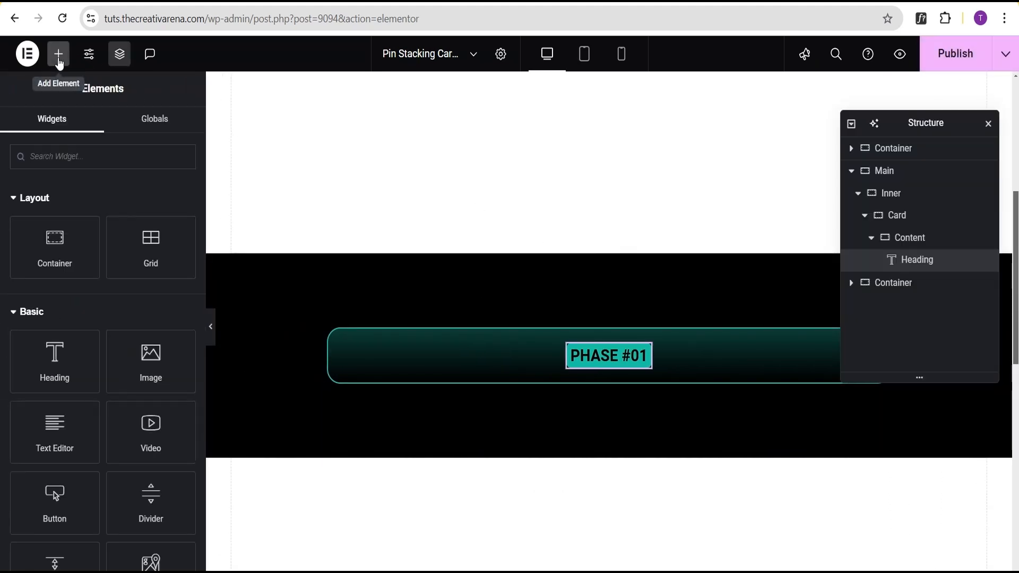
{"action": "scroll", "coordinate": [74, 456], "scroll_direction": "down", "scroll_amount": 3}
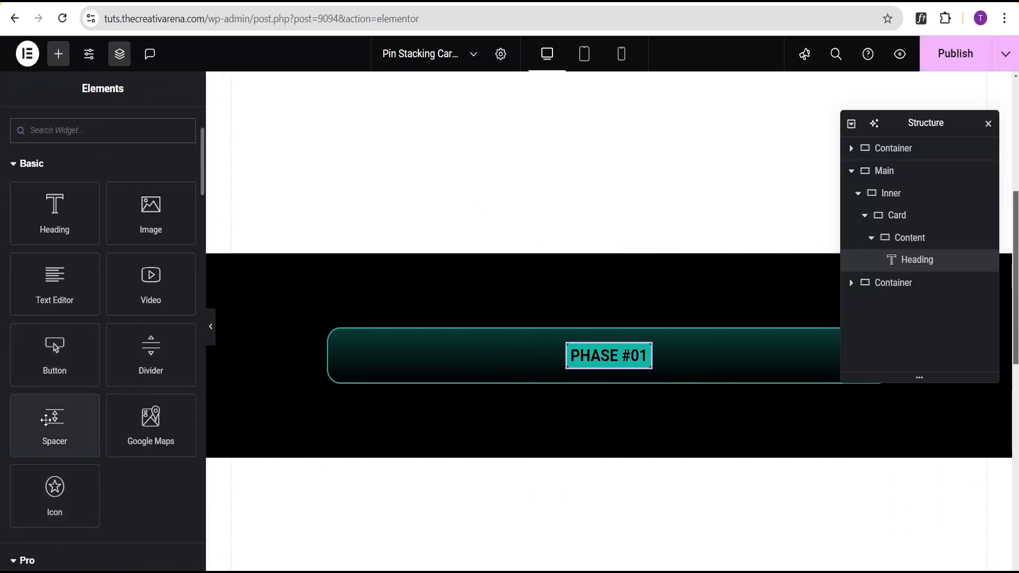
{"action": "left_click_drag", "start_coordinate": [55, 425], "coordinate": [578, 371]}
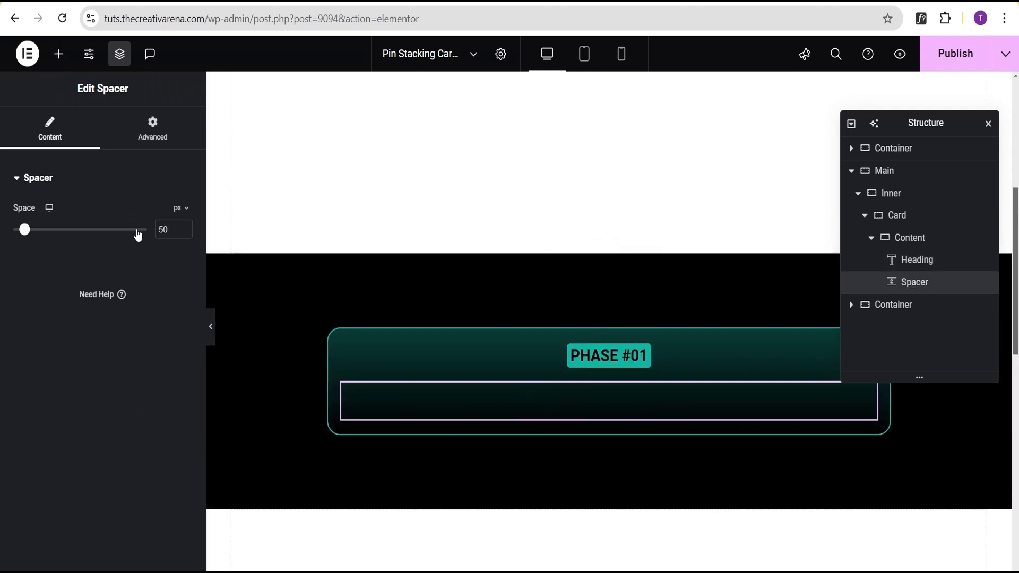
{"action": "double_click", "coordinate": [169, 230]}
{"action": "type", "text": "100"}
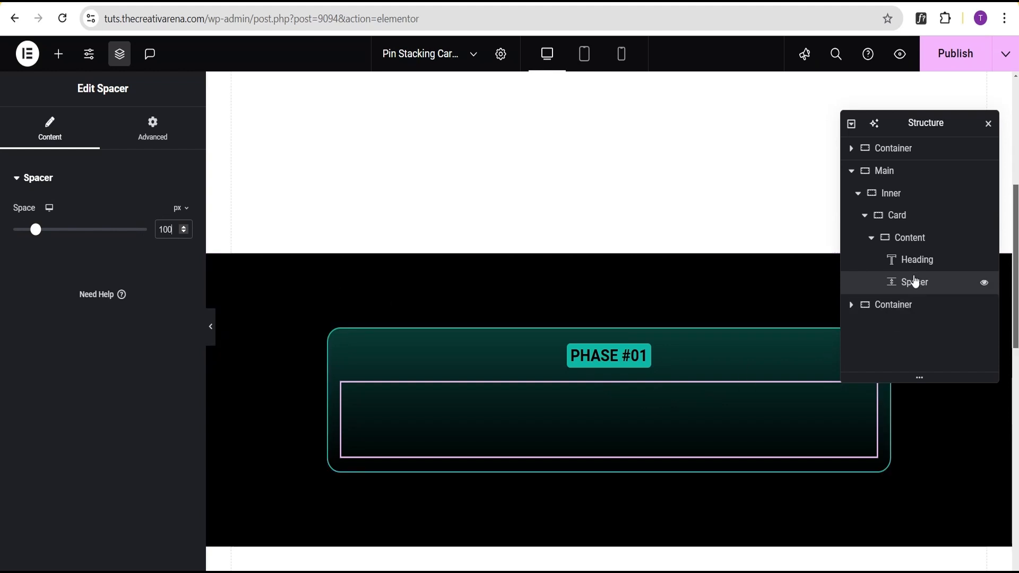
- Add a second Heading widget below the Spacer inside the Content container
{"action": "left_click", "coordinate": [59, 55]}
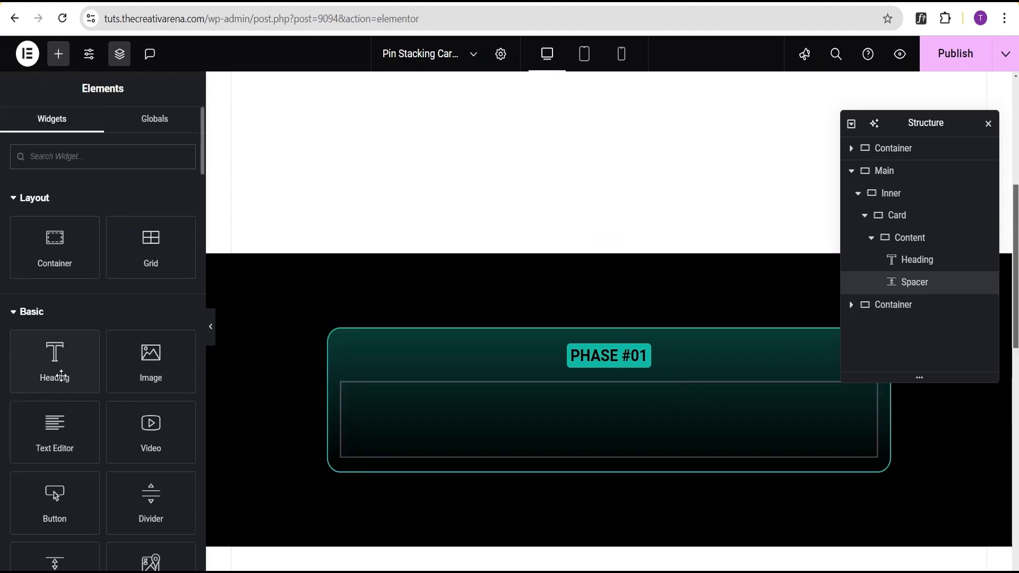
{"action": "mouse_move", "coordinate": [52, 357]}
{"action": "left_mouse_down"}
{"action": "mouse_move", "coordinate": [539, 430]}
{"action": "mouse_move", "coordinate": [42, 361]}
{"action": "left_mouse_up"}
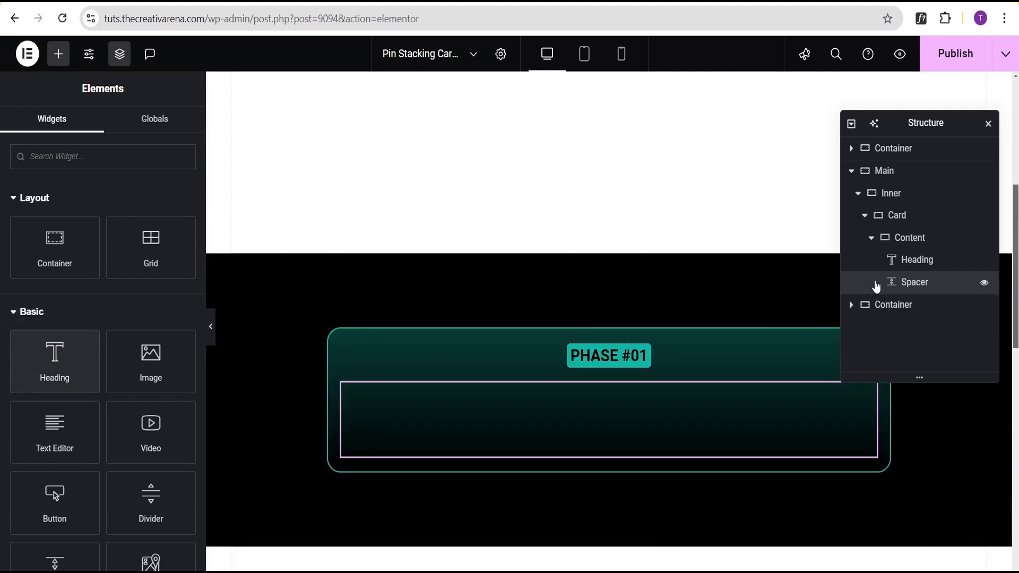
{"action": "left_click", "coordinate": [917, 240]}
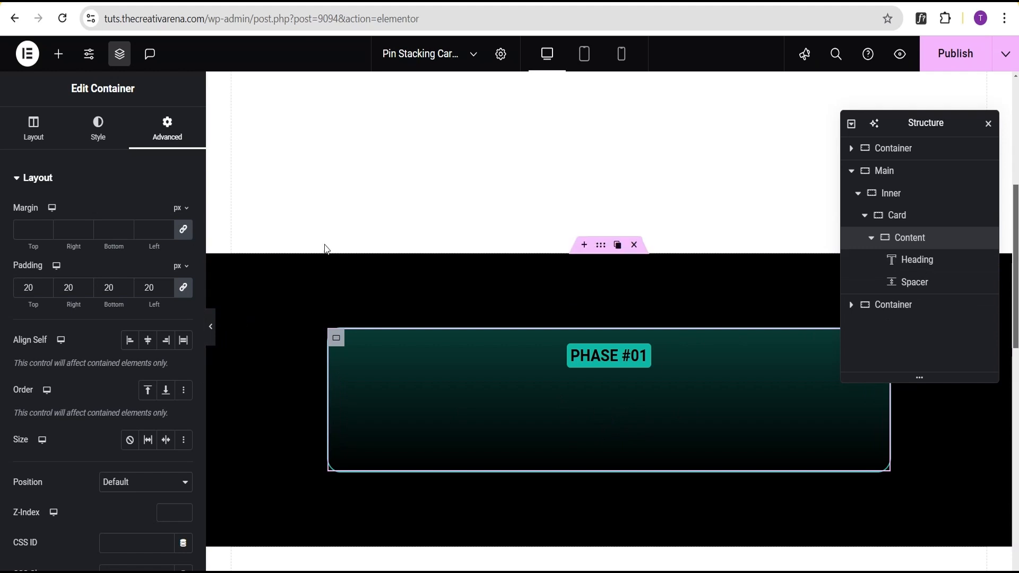
{"action": "left_click", "coordinate": [59, 55]}
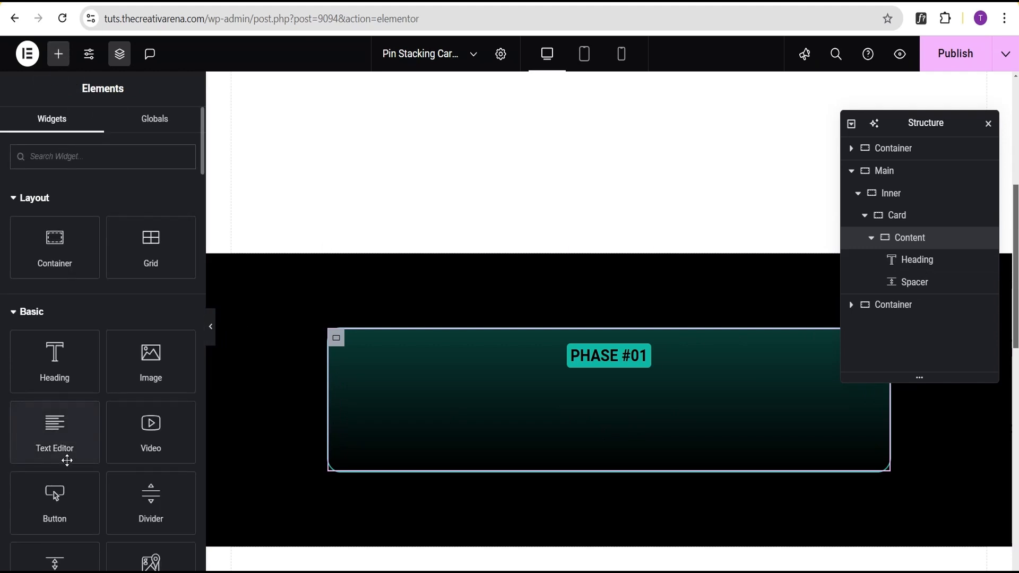
{"action": "left_click", "coordinate": [52, 358]}
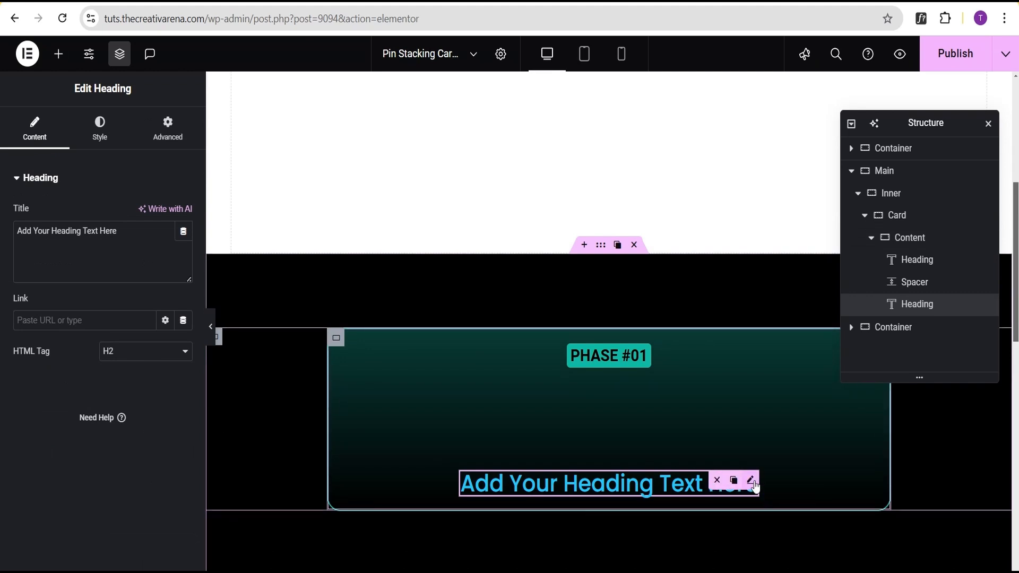
- Set the new heading's HTML tag to H3 and its title to "From June 7th"
{"action": "left_click", "coordinate": [126, 353]}
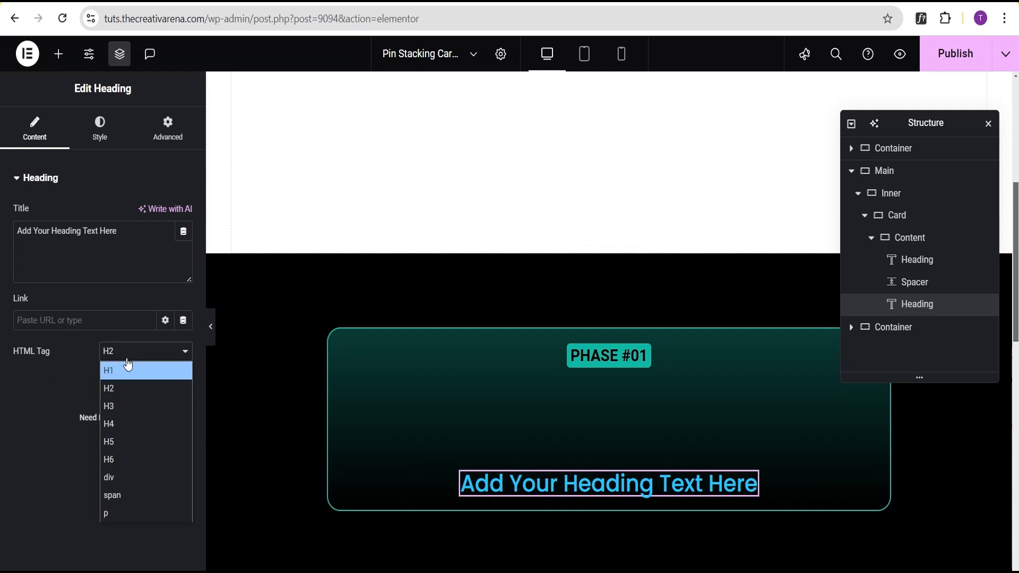
{"action": "left_click", "coordinate": [122, 405]}
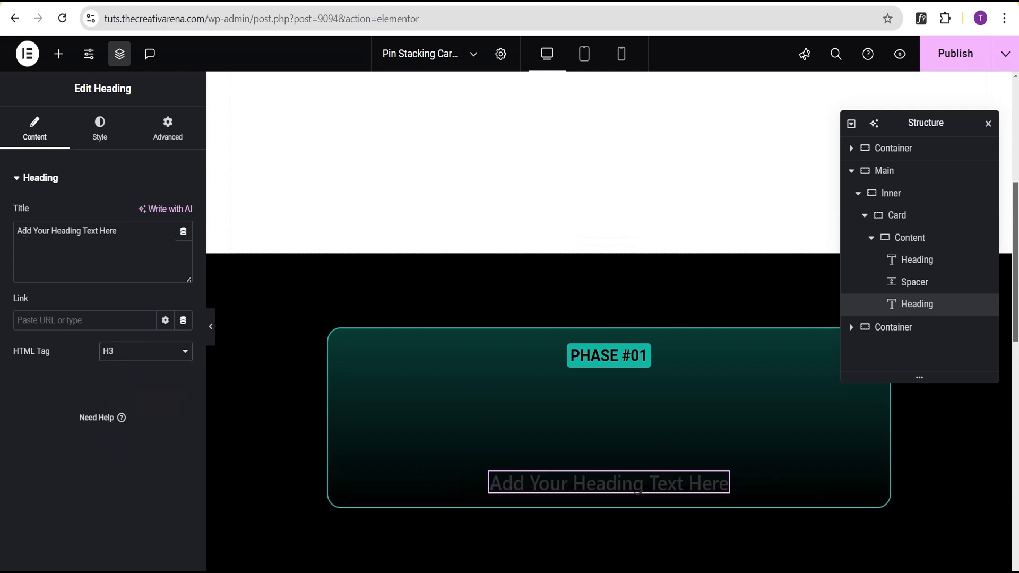
{"action": "left_click_drag", "start_coordinate": [116, 231], "coordinate": [22, 235]}
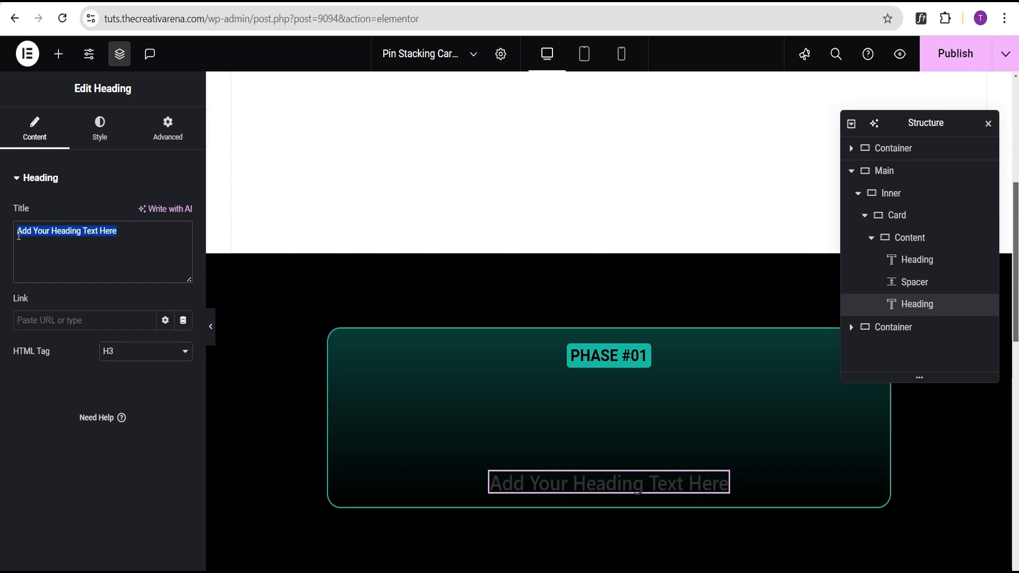
{"action": "key", "text": "BackSpace"}
{"action": "type", "text": "Fr"}
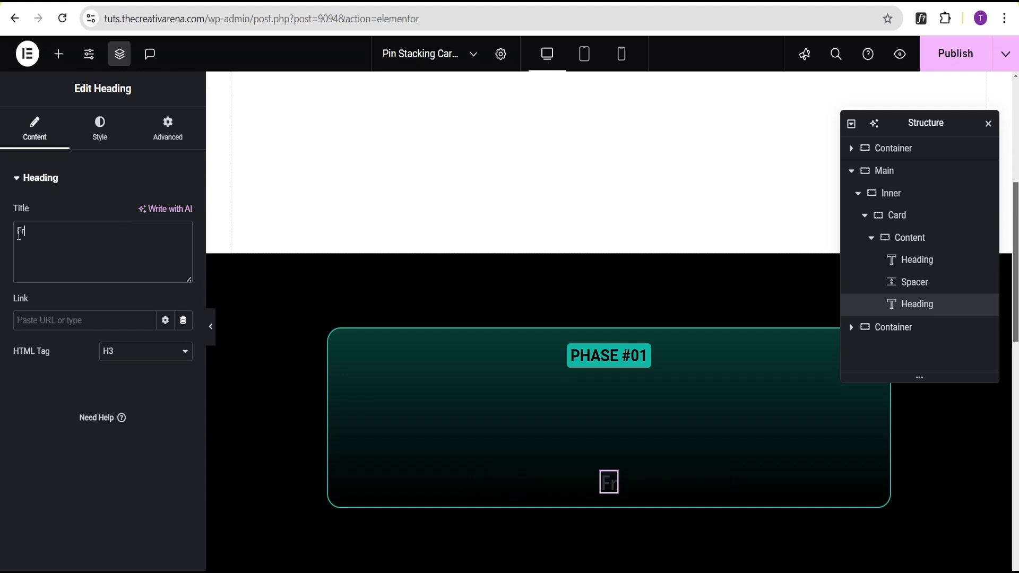
{"action": "type", "text": "om June"}
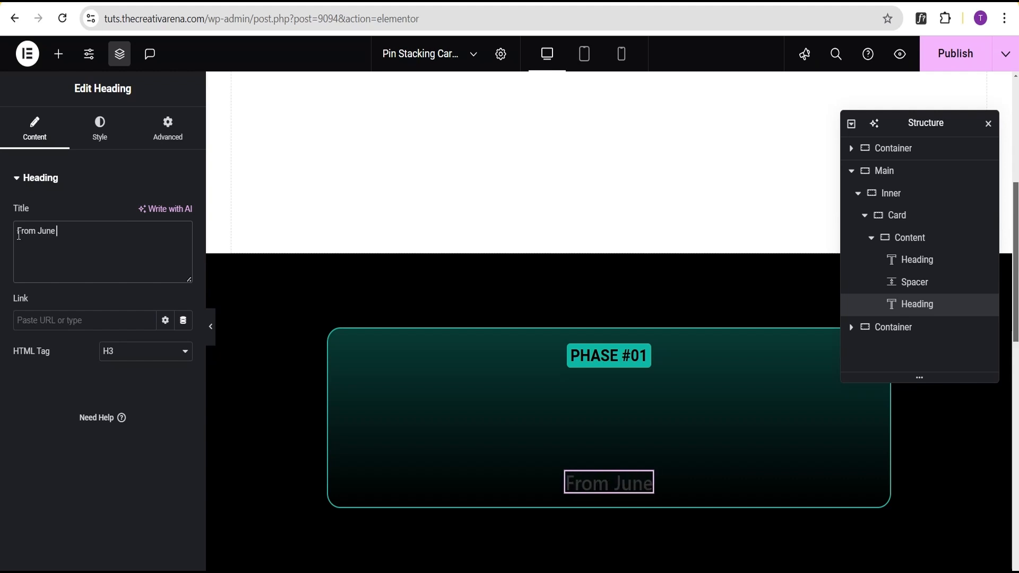
{"action": "type", "text": " 7th"}
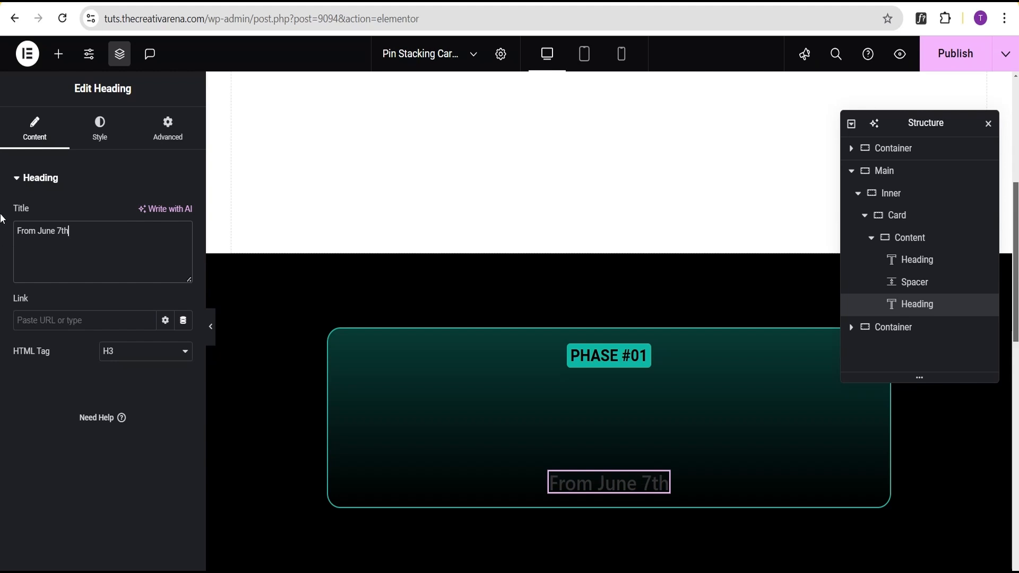
- Set the date heading's typography to the Roboto font family at a size of 3 rem
{"action": "left_click", "coordinate": [99, 128]}
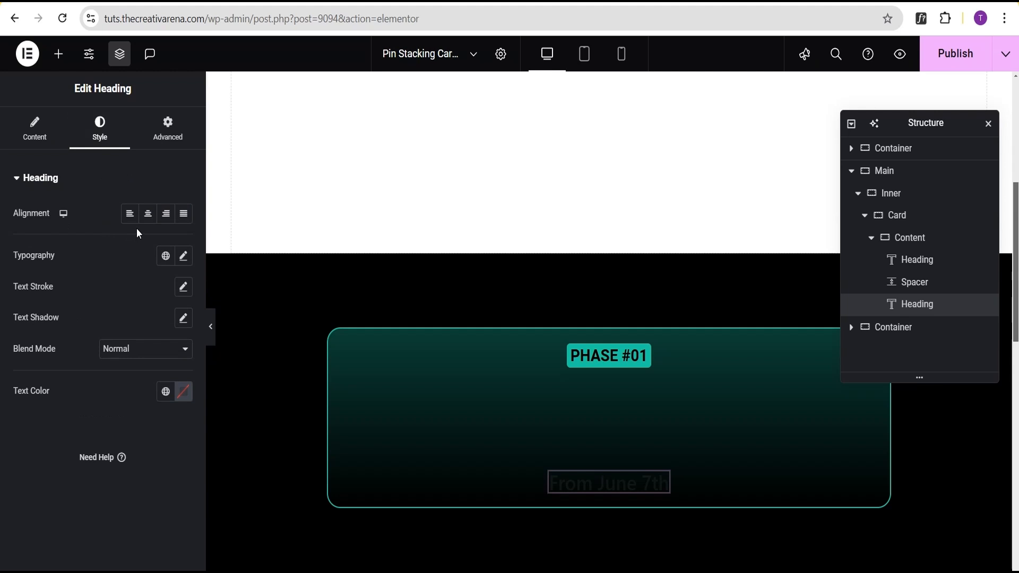
{"action": "left_click", "coordinate": [184, 257]}
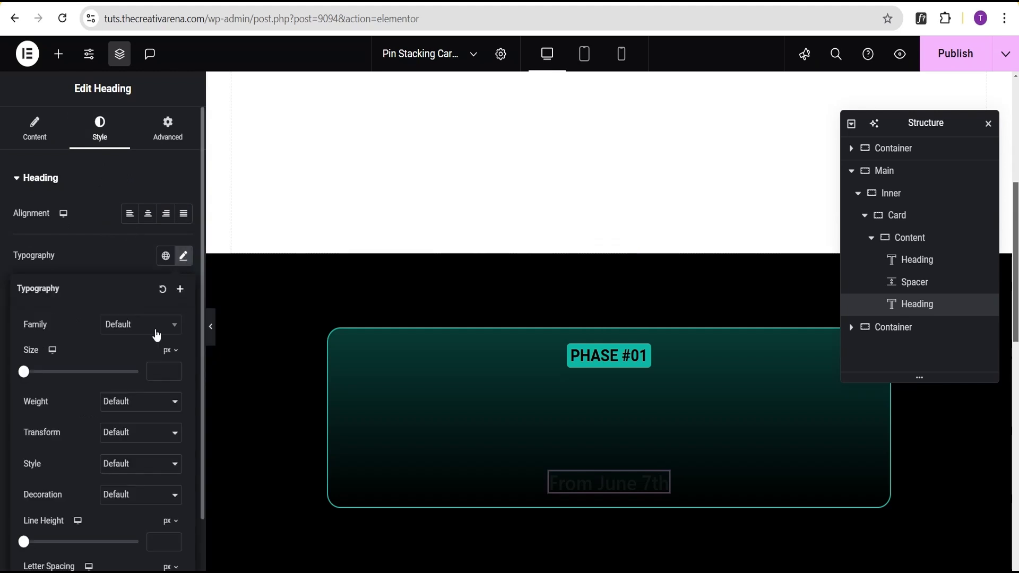
{"action": "left_click", "coordinate": [142, 325]}
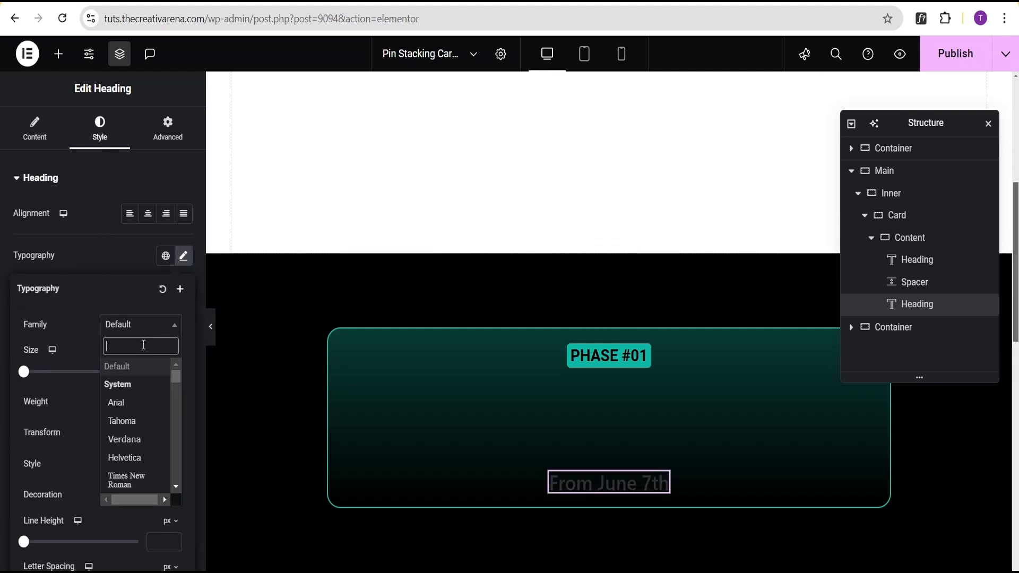
{"action": "type", "text": "robot"}
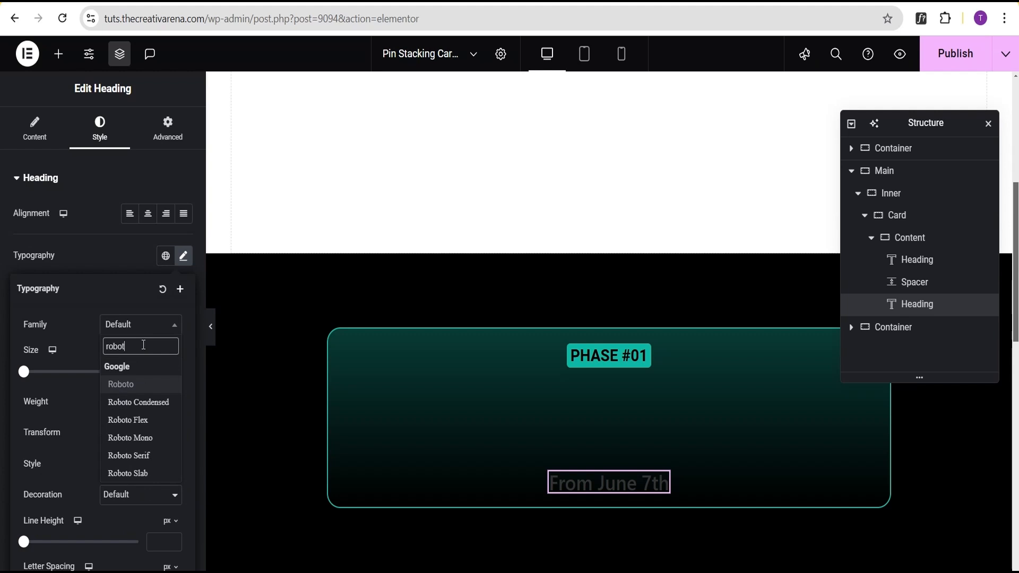
{"action": "left_click", "coordinate": [126, 384]}
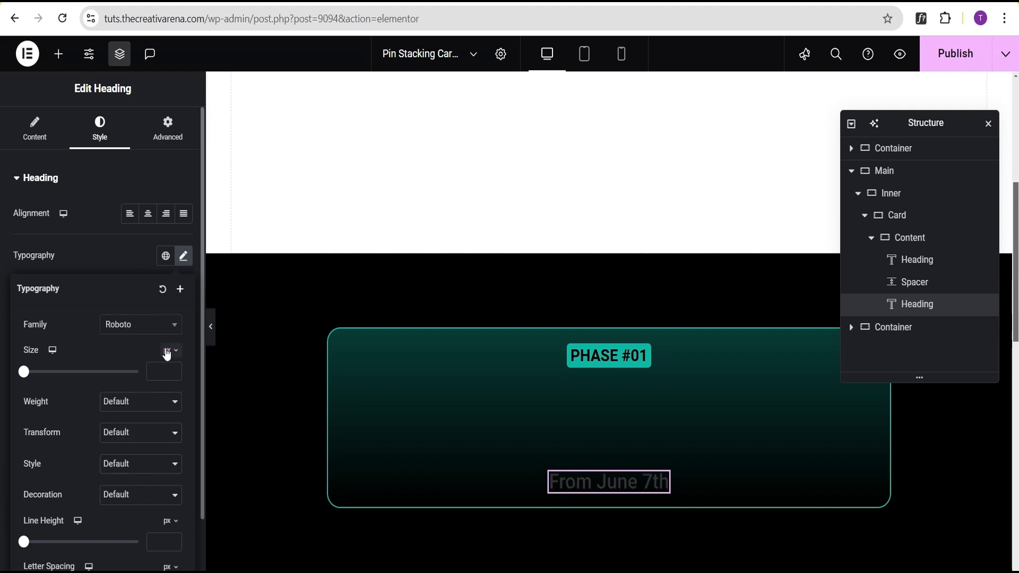
{"action": "left_click", "coordinate": [166, 353]}
{"action": "left_click", "coordinate": [167, 396]}
{"action": "type", "text": "1"}
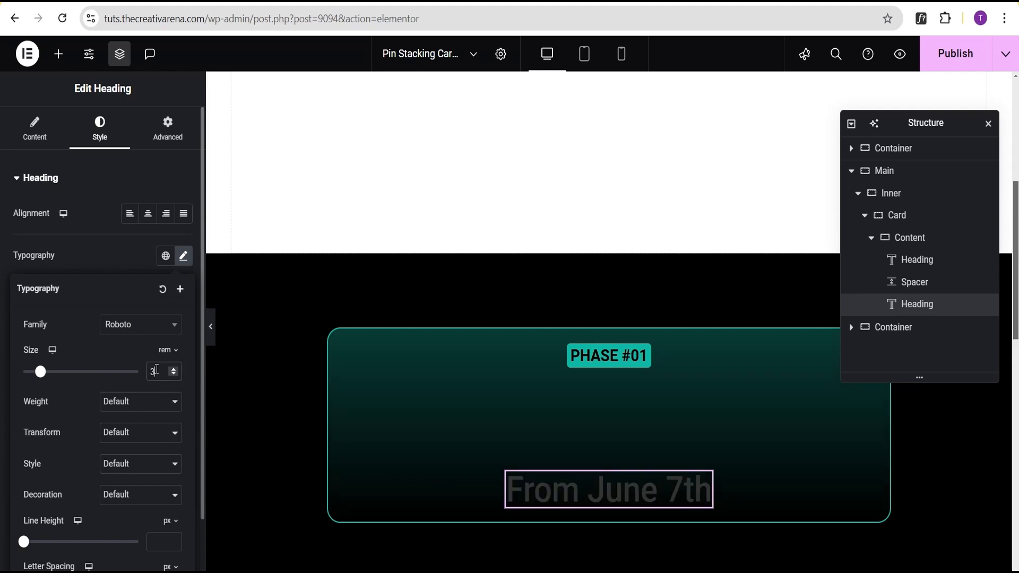
- Set the date heading's font weight to 800 (Extra Bold) and its text transform to Uppercase
{"action": "left_click", "coordinate": [137, 406]}
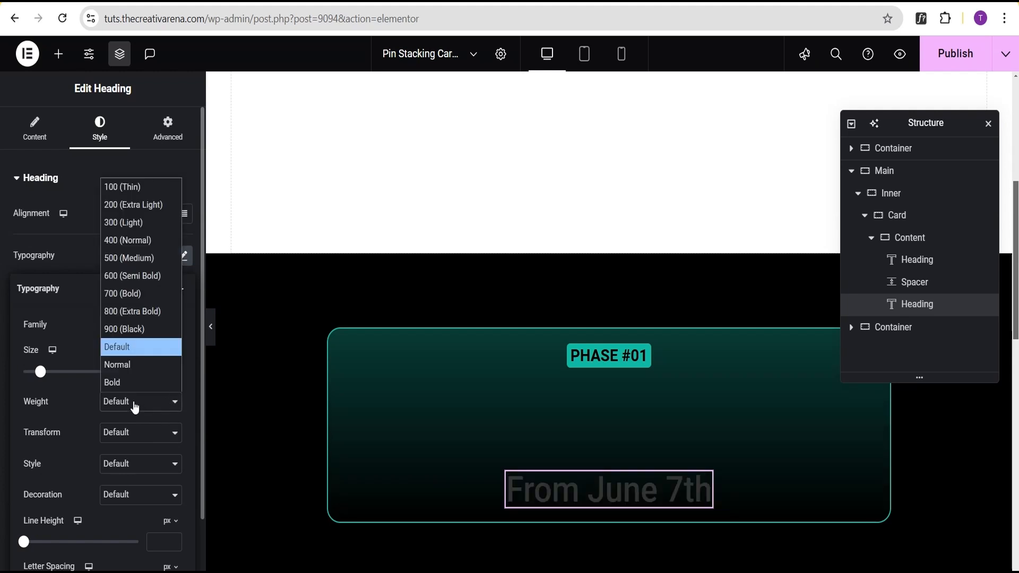
{"action": "left_click", "coordinate": [137, 315]}
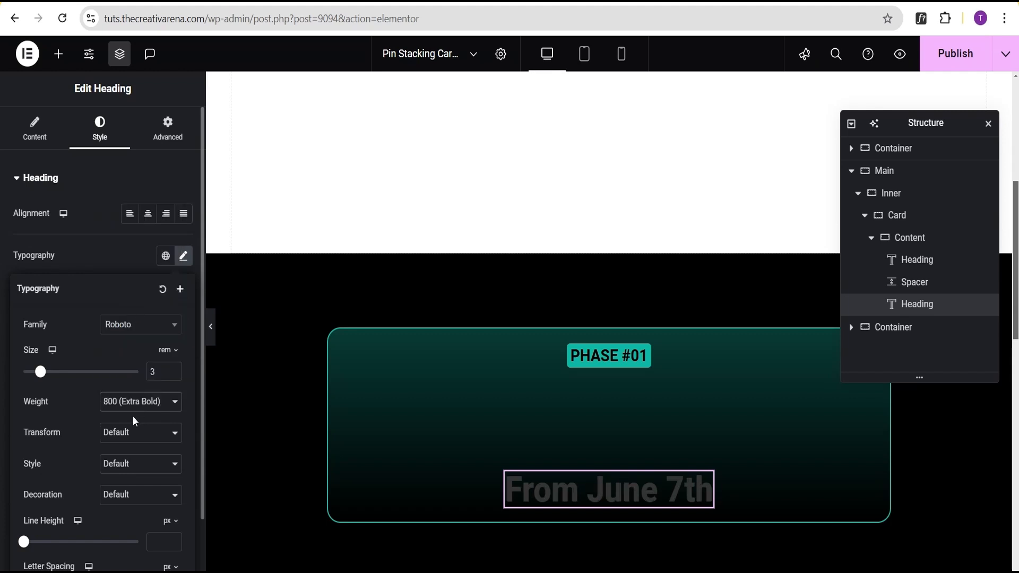
{"action": "left_click", "coordinate": [125, 432]}
{"action": "left_click", "coordinate": [136, 470]}
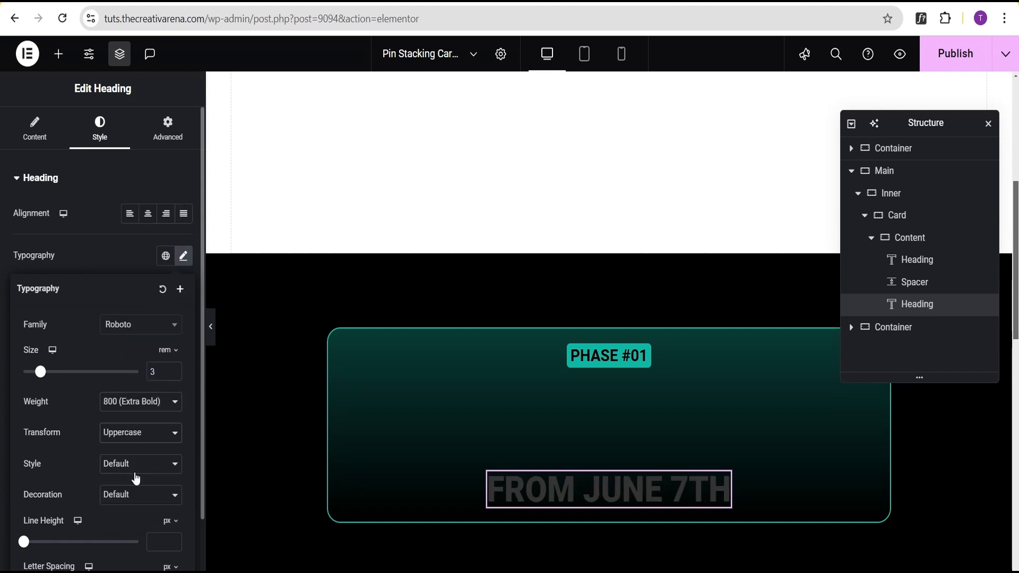
{"action": "left_click", "coordinate": [104, 248]}
- Set the date heading's text color to #1CCAA3
{"action": "left_click", "coordinate": [186, 397]}
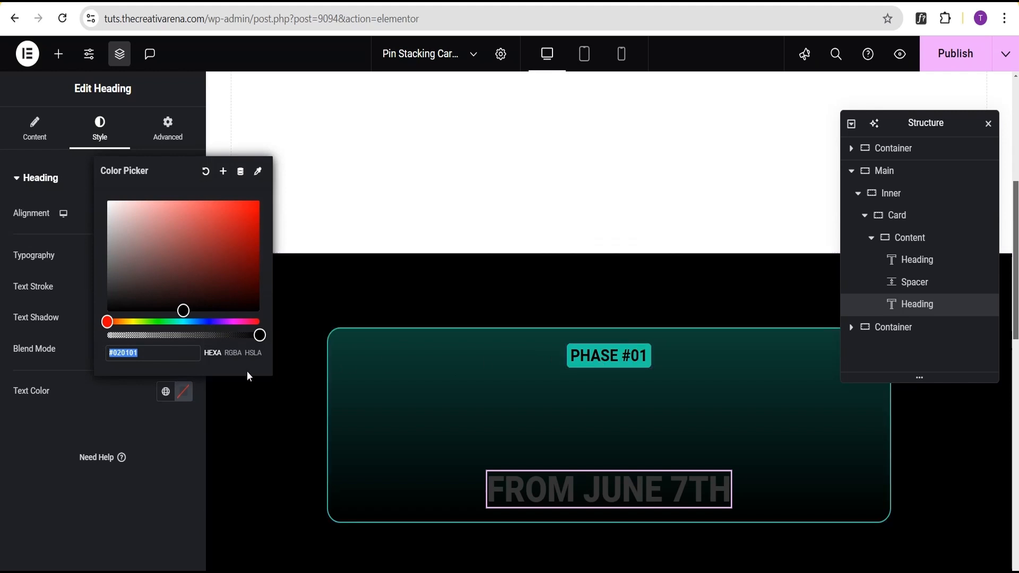
{"action": "type", "text": "#1CCAA3"}
{"action": "left_click", "coordinate": [94, 407]}
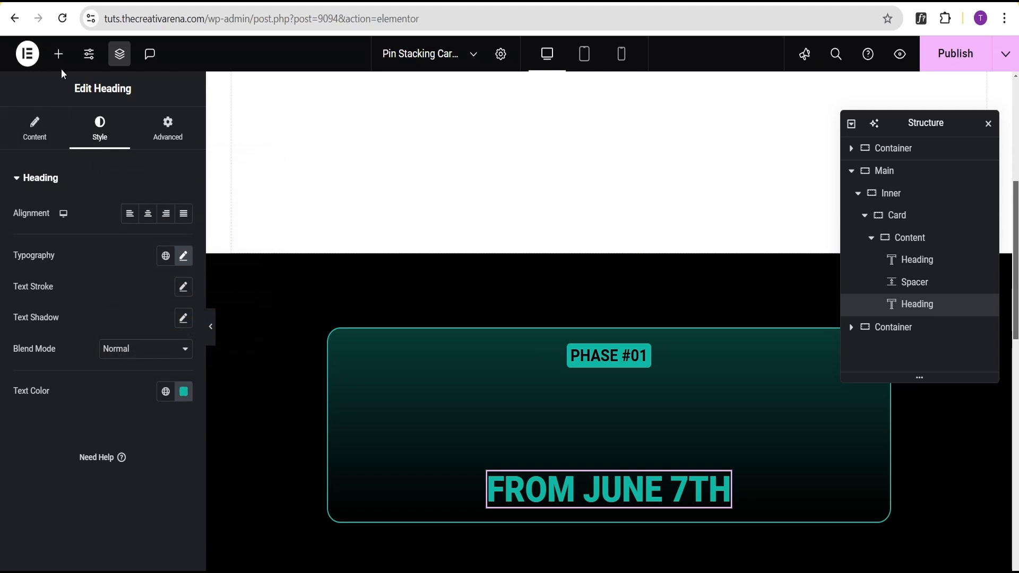
- Add a new container below the date heading inside the Content container
{"action": "left_click", "coordinate": [58, 54]}
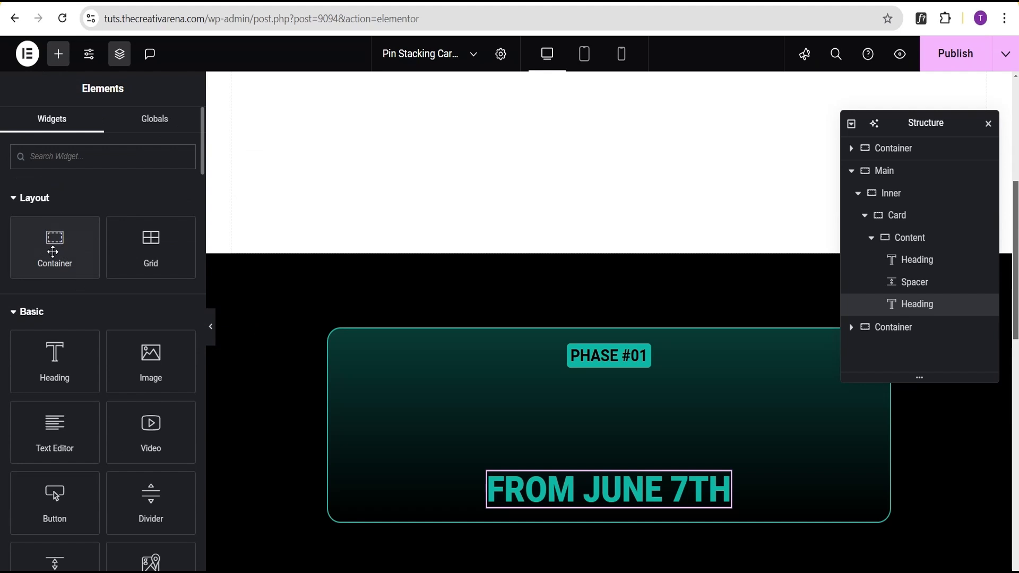
{"action": "left_click", "coordinate": [53, 252]}
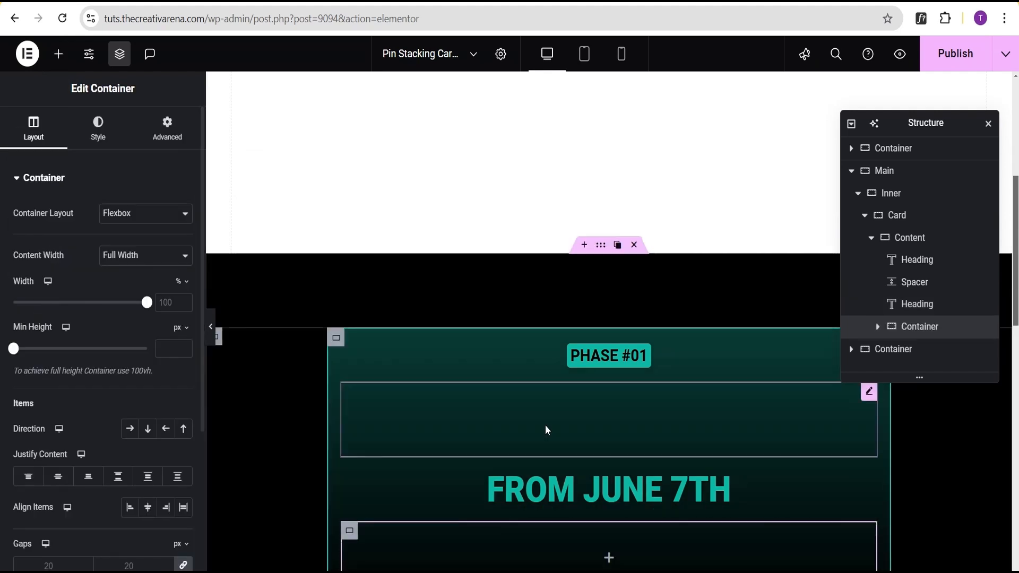
- Lay out the new nested container as a horizontal row with justify content and align items both set to Center
{"action": "scroll", "coordinate": [545, 425], "scroll_direction": "down", "scroll_amount": 3}
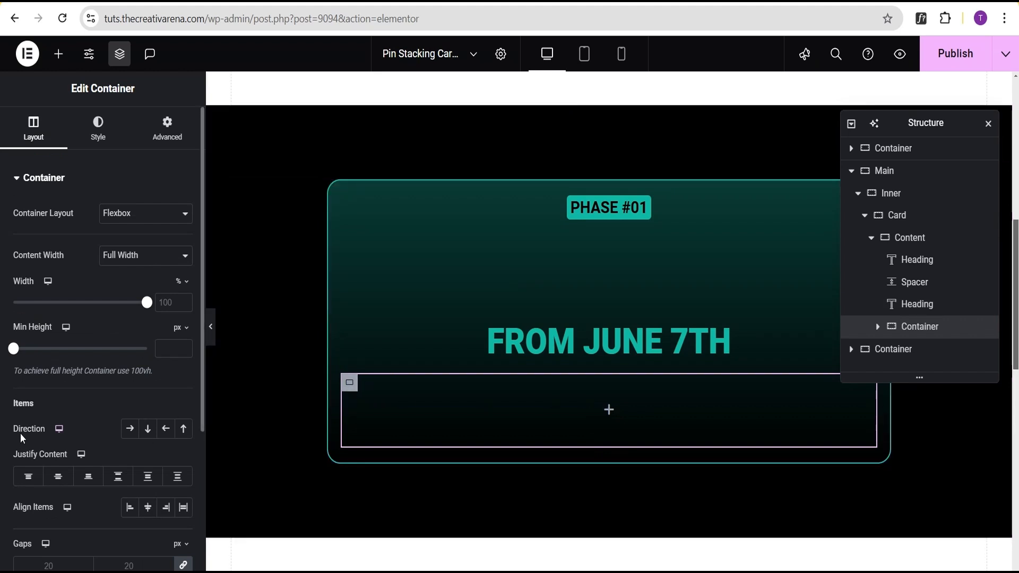
{"action": "left_click", "coordinate": [129, 431]}
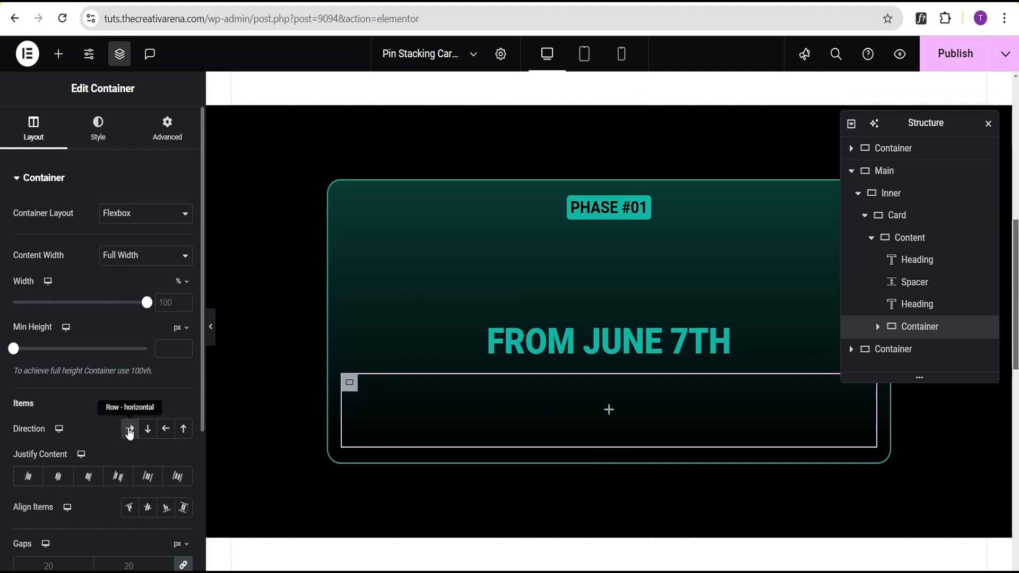
{"action": "left_click", "coordinate": [58, 477]}
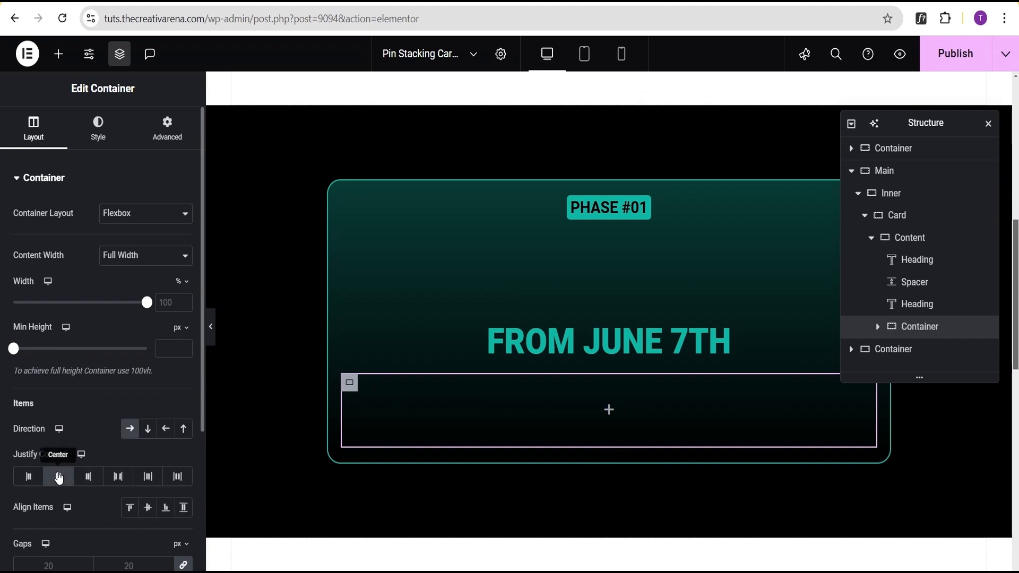
{"action": "left_click", "coordinate": [147, 508]}
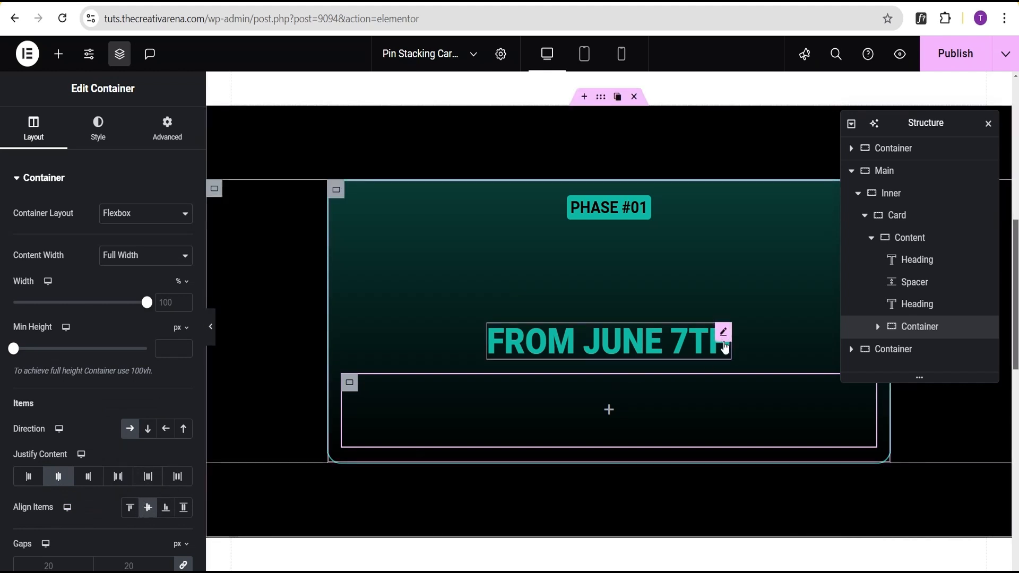
- Copy the date heading into the nested container and change the copy's title to "Beta"
{"action": "right_click", "coordinate": [728, 337]}
{"action": "left_click", "coordinate": [756, 315]}
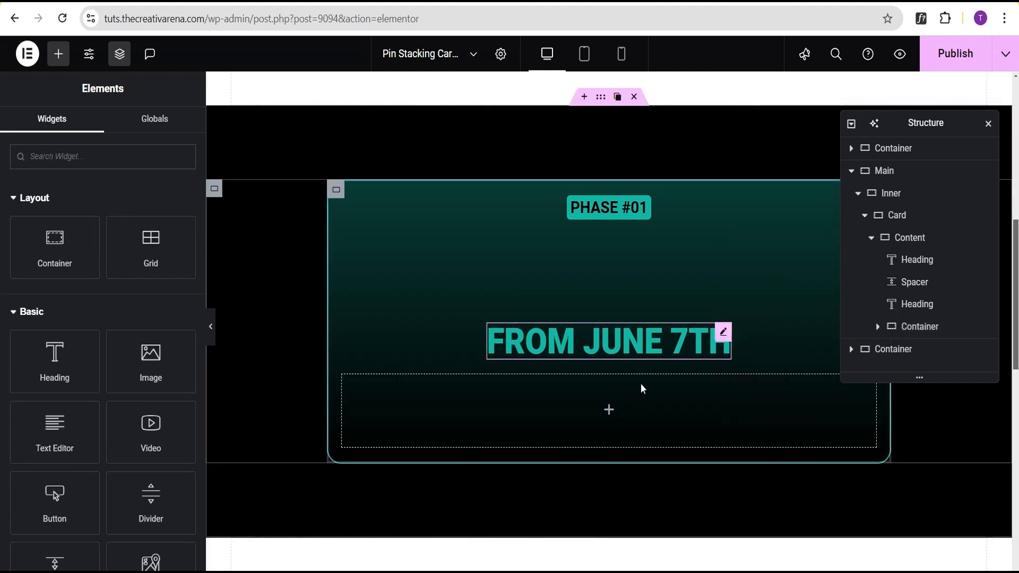
{"action": "right_click", "coordinate": [523, 406]}
{"action": "left_click", "coordinate": [548, 305]}
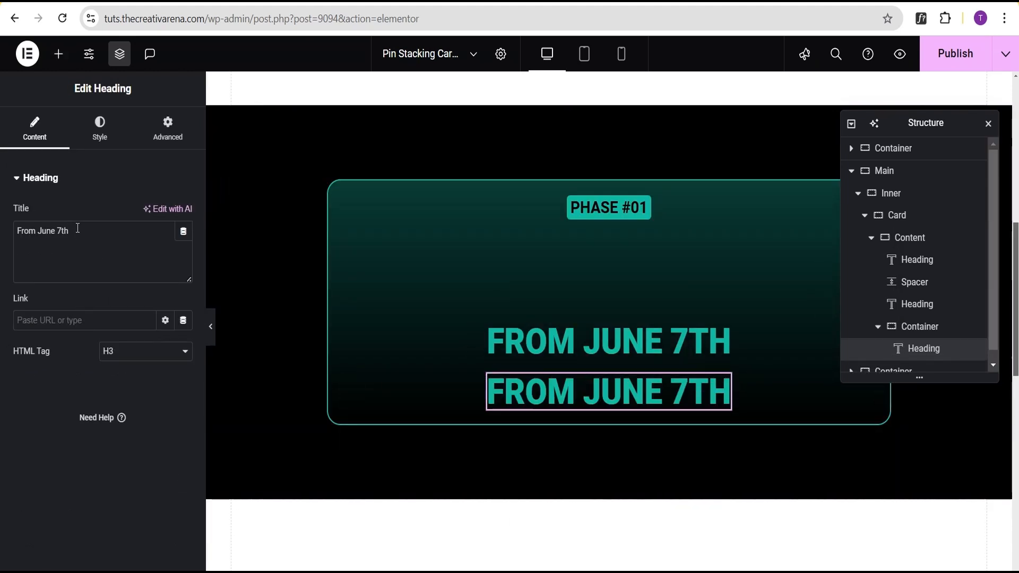
{"action": "left_click_drag", "start_coordinate": [77, 228], "coordinate": [2, 249]}
{"action": "type", "text": "Beta"}
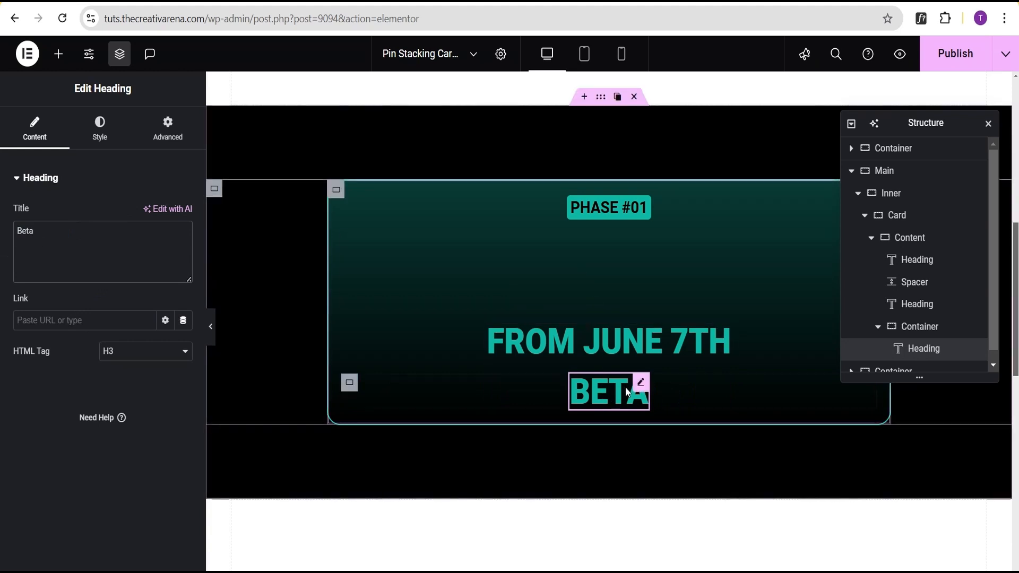
- Set the Beta heading's typography size to 6 rem
{"action": "left_click", "coordinate": [100, 139]}
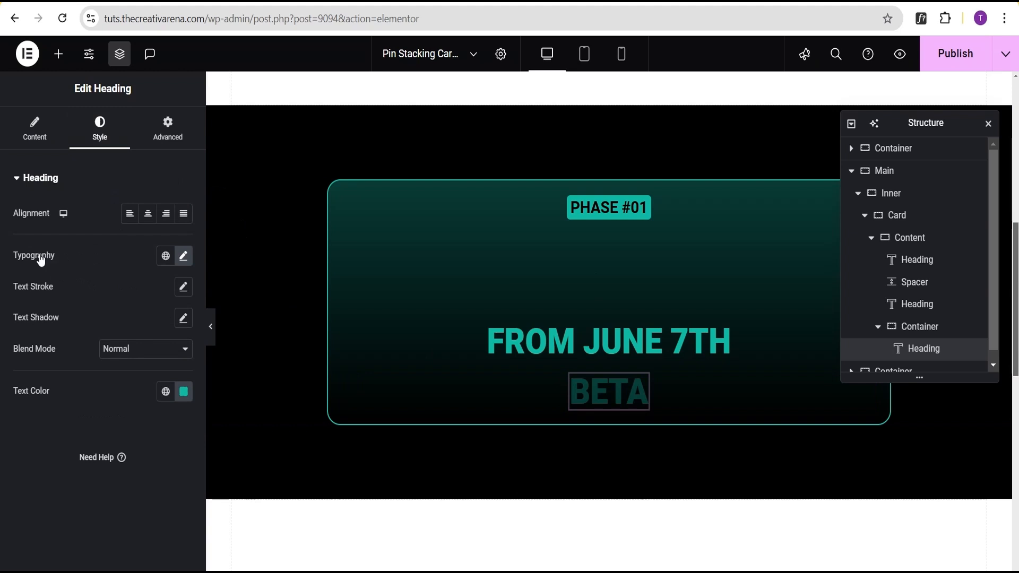
{"action": "left_click", "coordinate": [183, 257]}
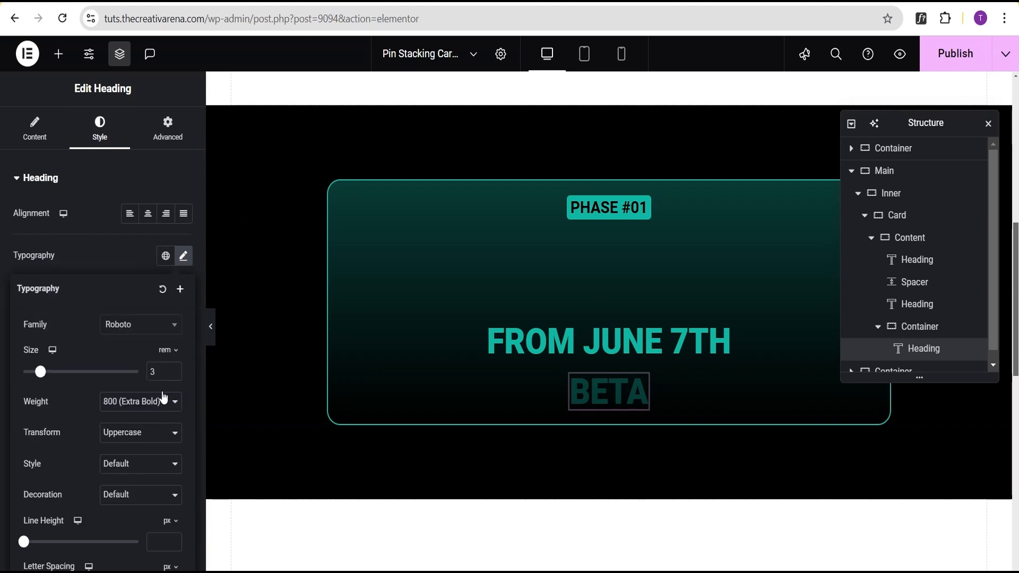
{"action": "type", "text": "6"}
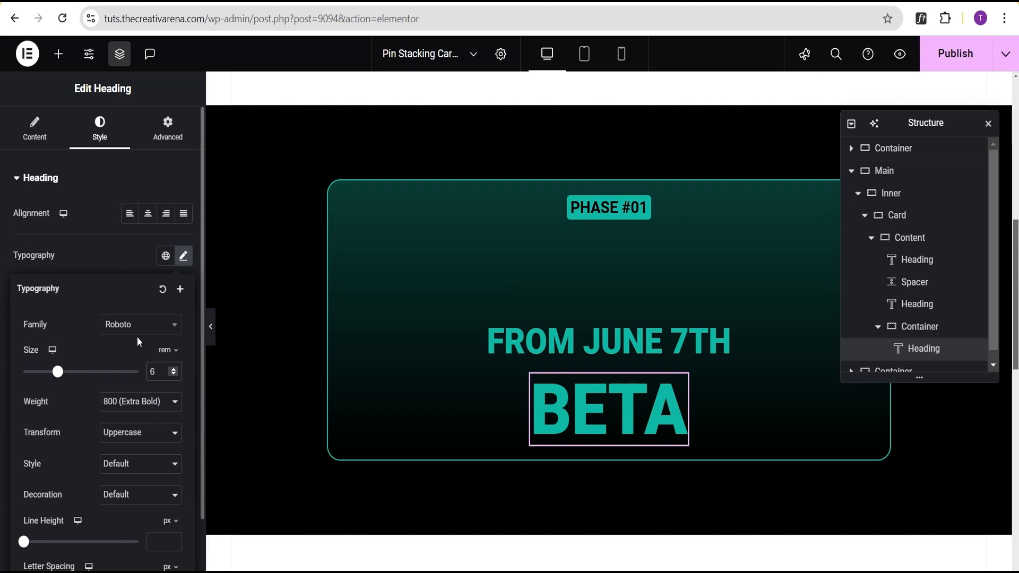
{"action": "left_click", "coordinate": [108, 253]}
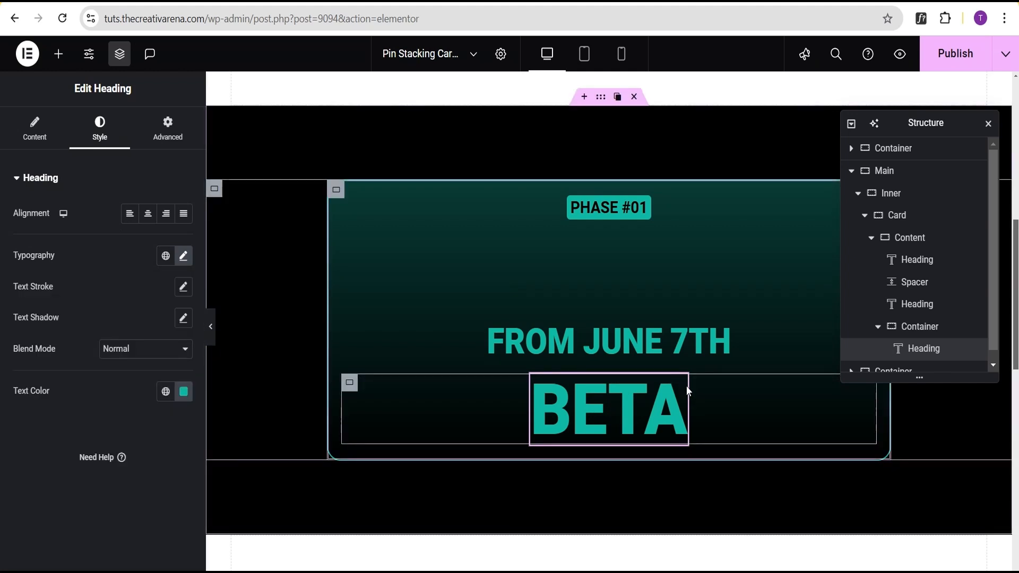
- Duplicate the Beta heading within its row container and change the duplicate's title to "Launch"
{"action": "left_click", "coordinate": [663, 383]}
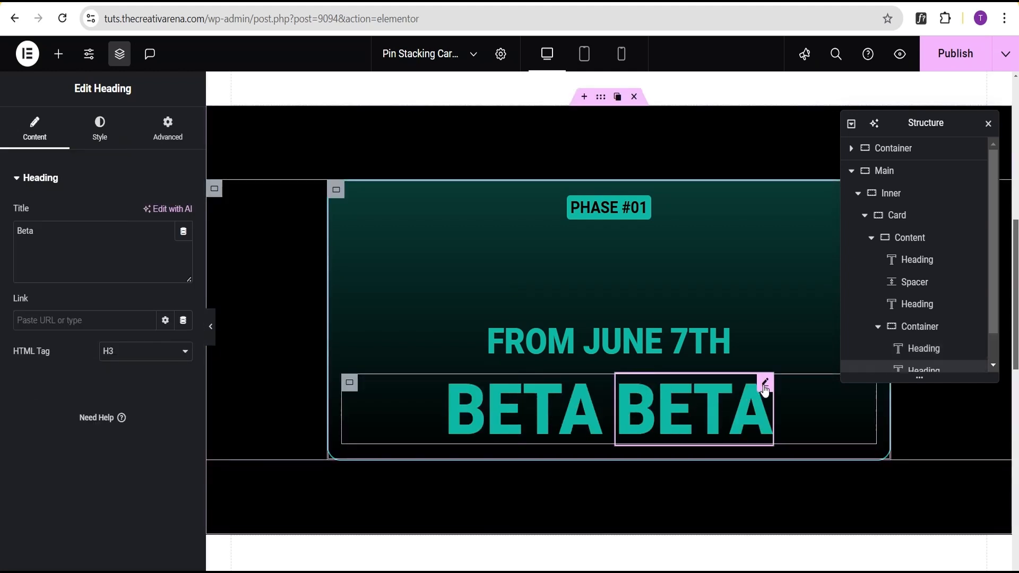
{"action": "double_click", "coordinate": [20, 230]}
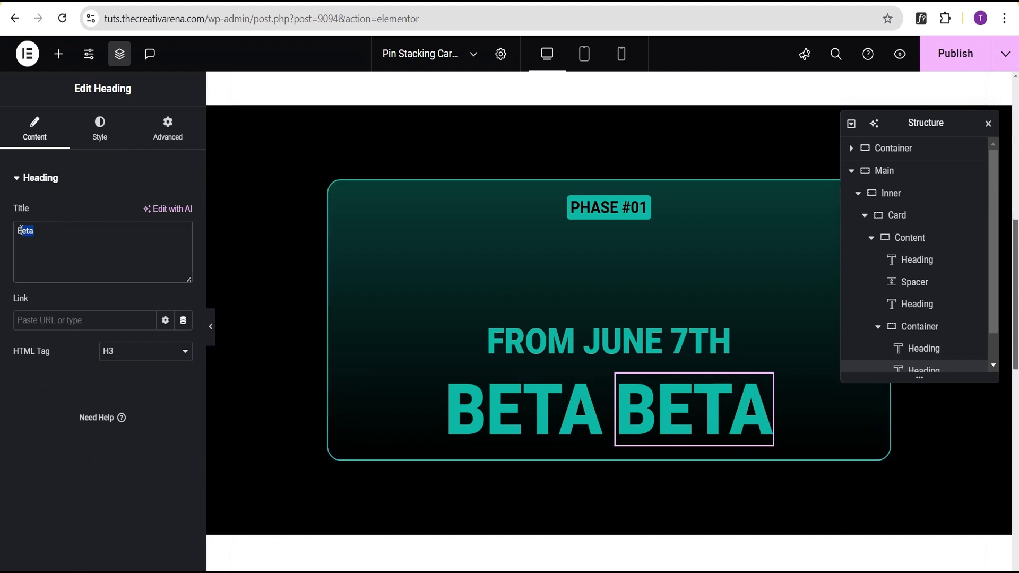
{"action": "type", "text": "L"}
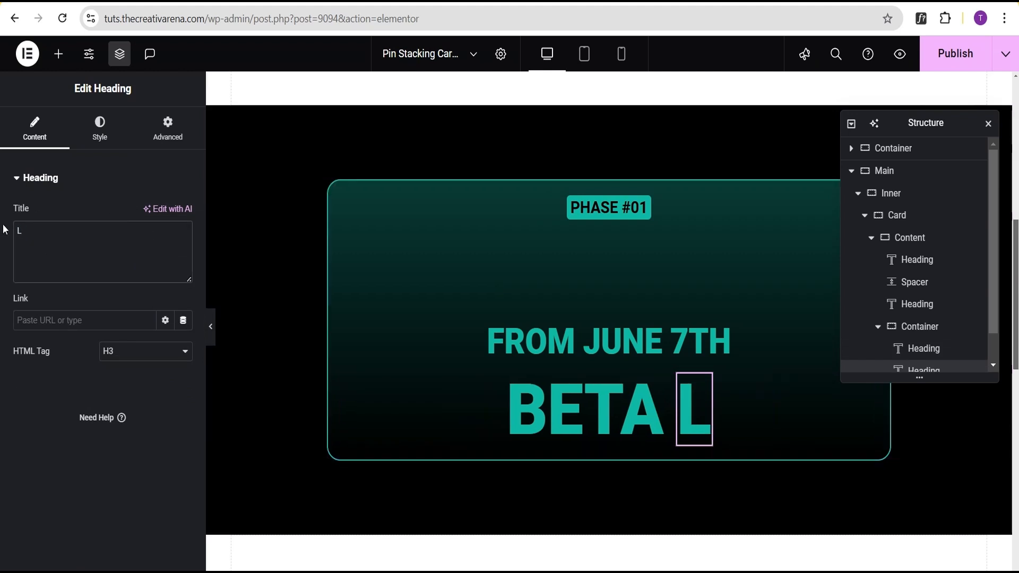
{"action": "type", "text": "aunch"}
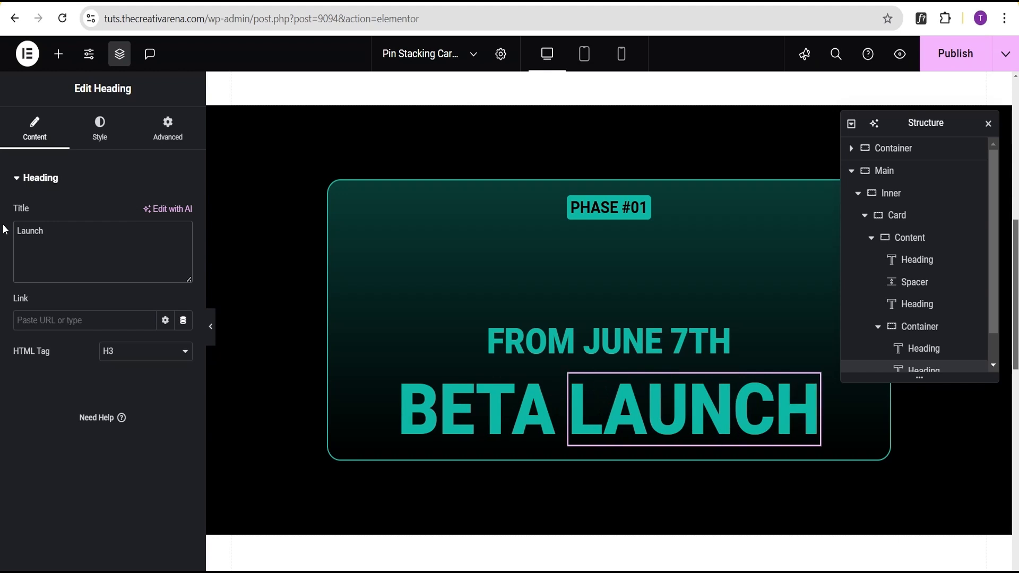
- Make the Launch heading's text color fully transparent, using #1CCAA300
{"action": "left_click", "coordinate": [98, 137]}
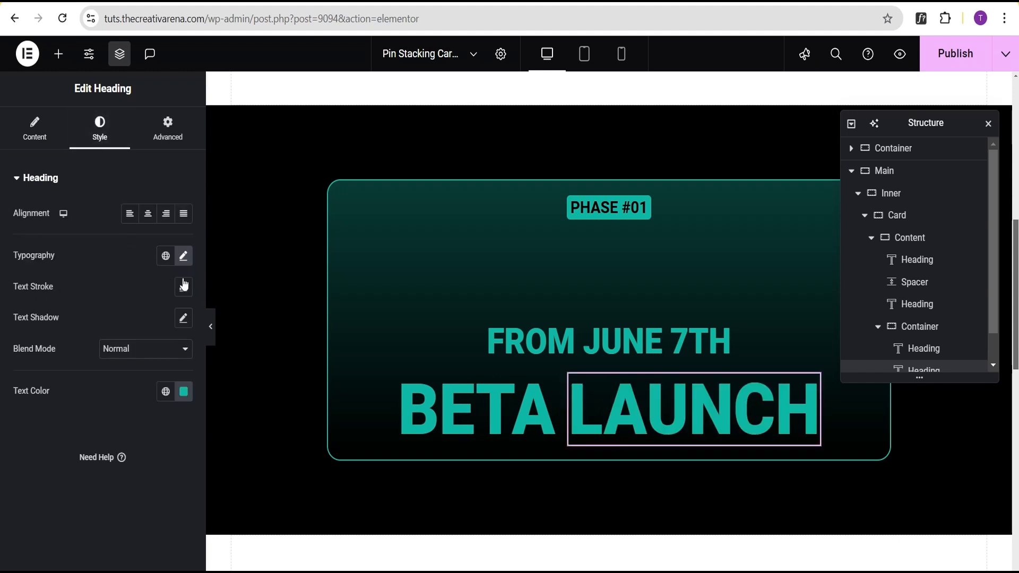
{"action": "left_click", "coordinate": [183, 391]}
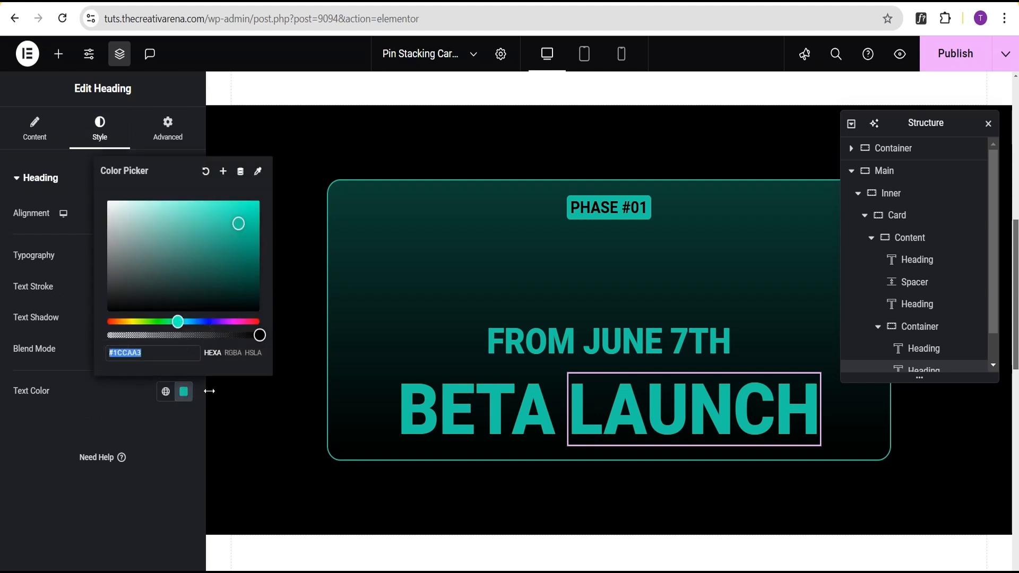
{"action": "left_click_drag", "start_coordinate": [259, 334], "coordinate": [101, 335]}
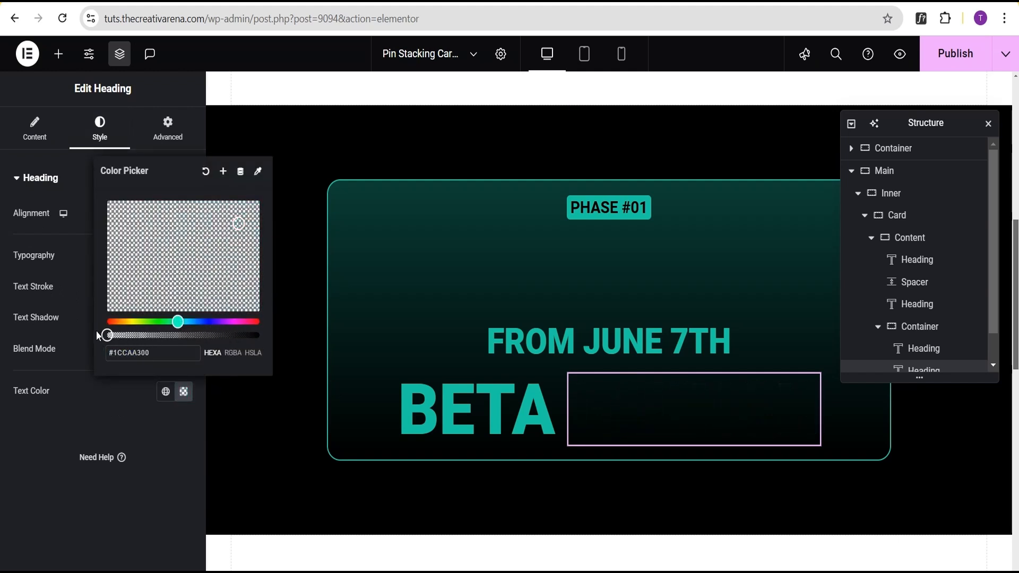
{"action": "left_click", "coordinate": [71, 335]}
- Give the Launch heading a 1 px text stroke in white (#FFFFFF)
{"action": "left_click", "coordinate": [183, 287]}
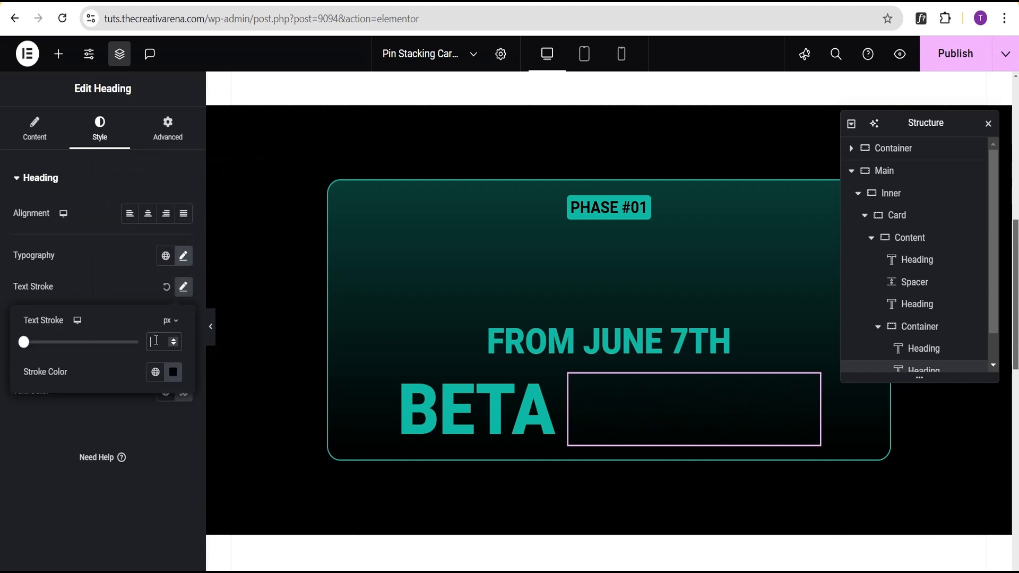
{"action": "type", "text": "1"}
{"action": "left_click", "coordinate": [173, 372]}
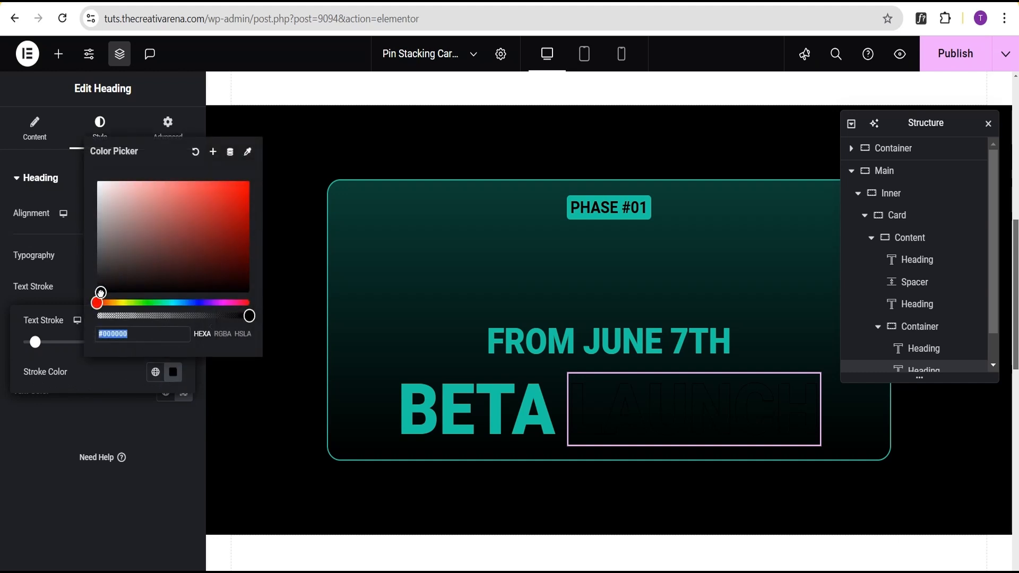
{"action": "left_click_drag", "start_coordinate": [100, 292], "coordinate": [85, 175]}
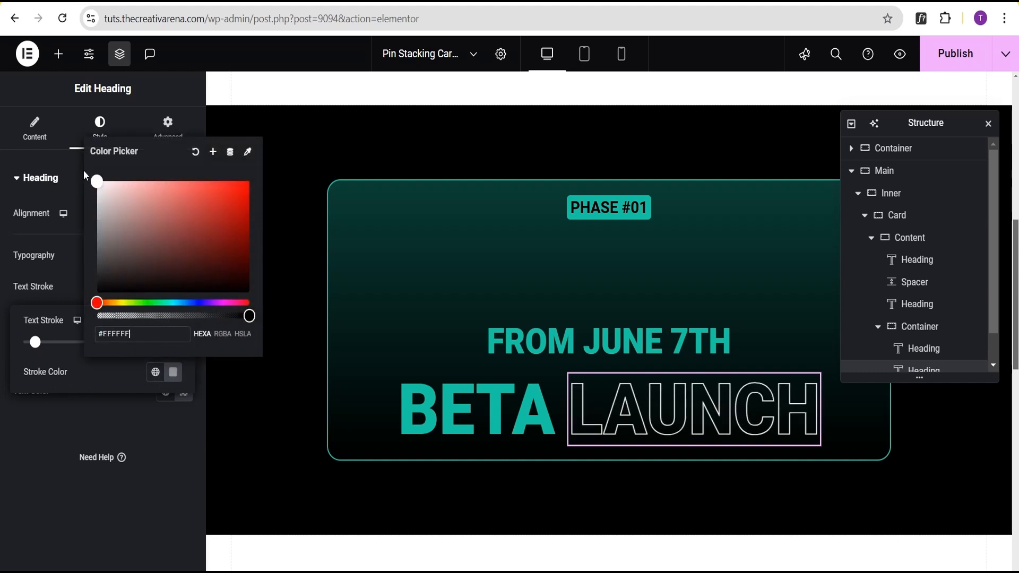
{"action": "left_click", "coordinate": [69, 287]}
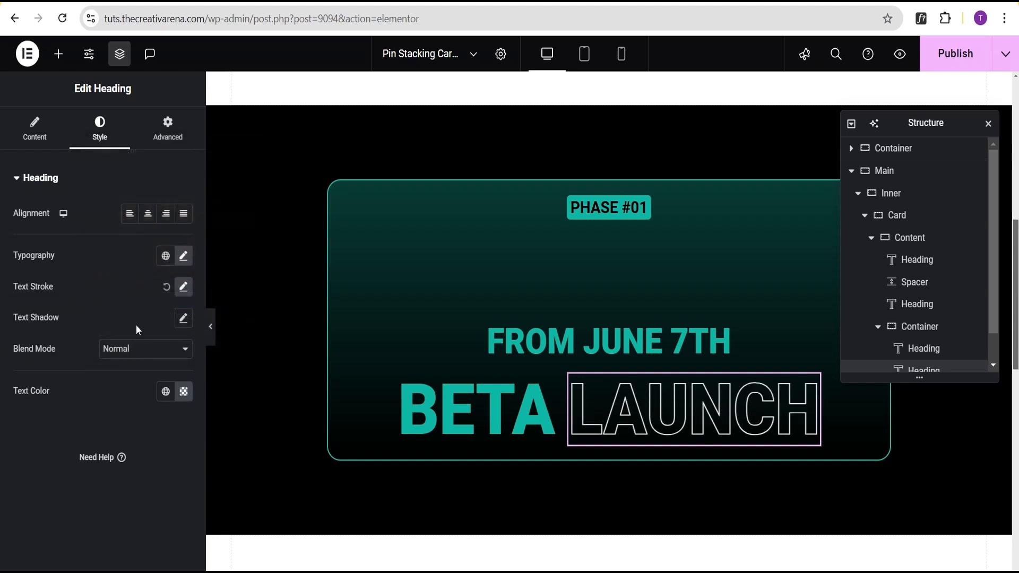
- Add a Text Editor widget to the Content container, directly below the Beta Launch row
{"action": "left_click", "coordinate": [916, 243]}
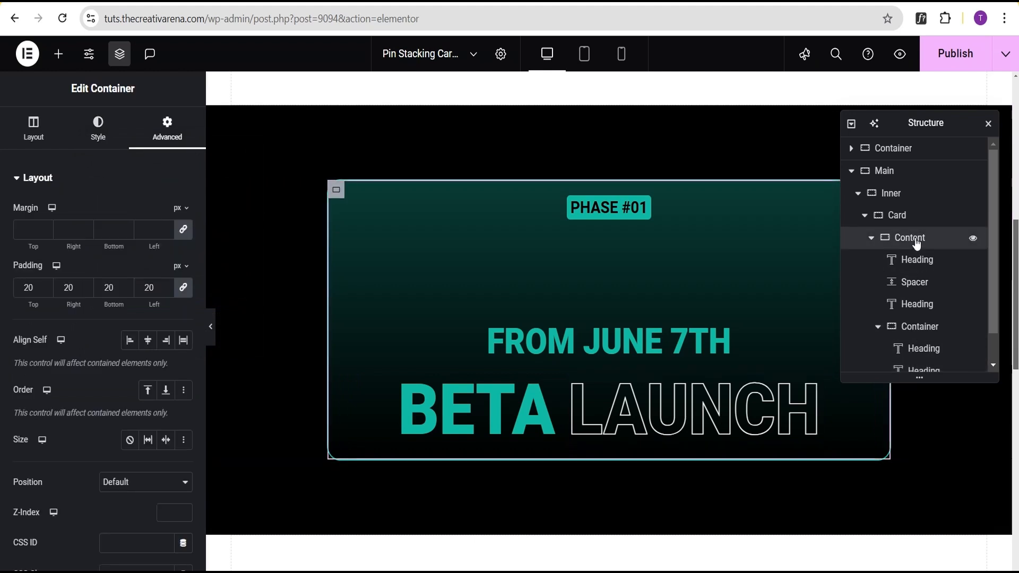
{"action": "left_click", "coordinate": [57, 63]}
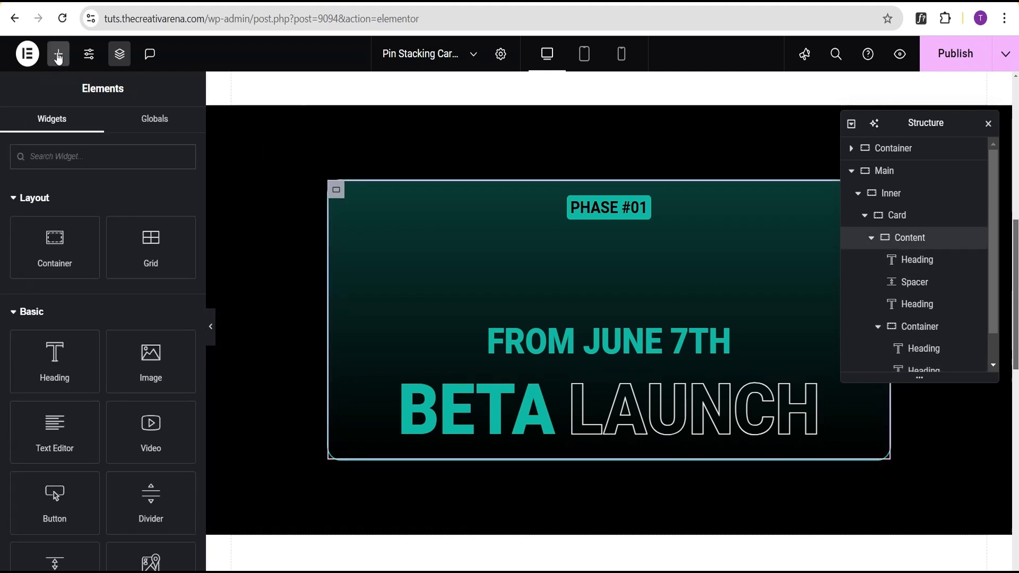
{"action": "scroll", "coordinate": [88, 370], "scroll_direction": "down", "scroll_amount": 1}
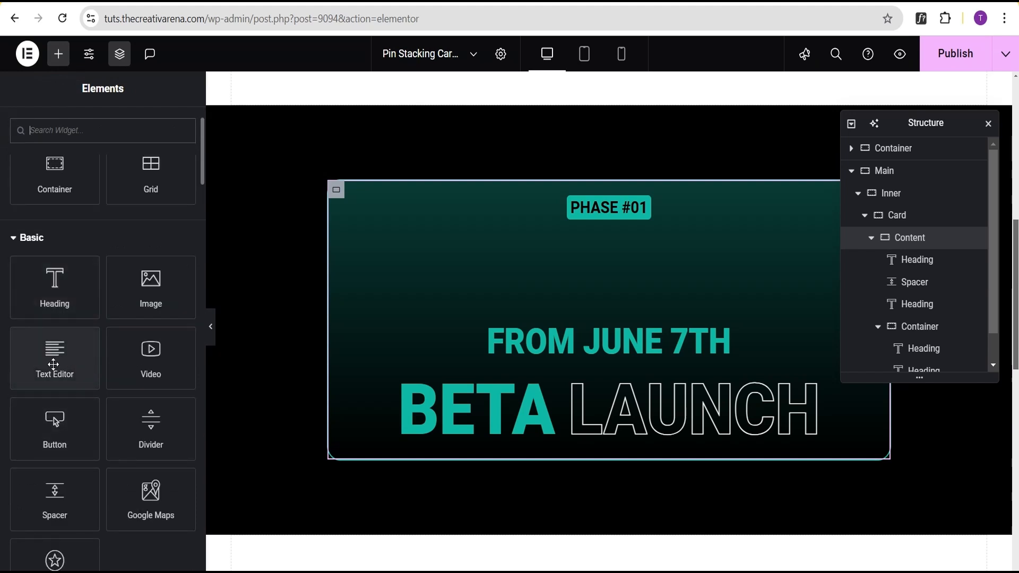
{"action": "left_click_drag", "start_coordinate": [54, 364], "coordinate": [543, 477]}
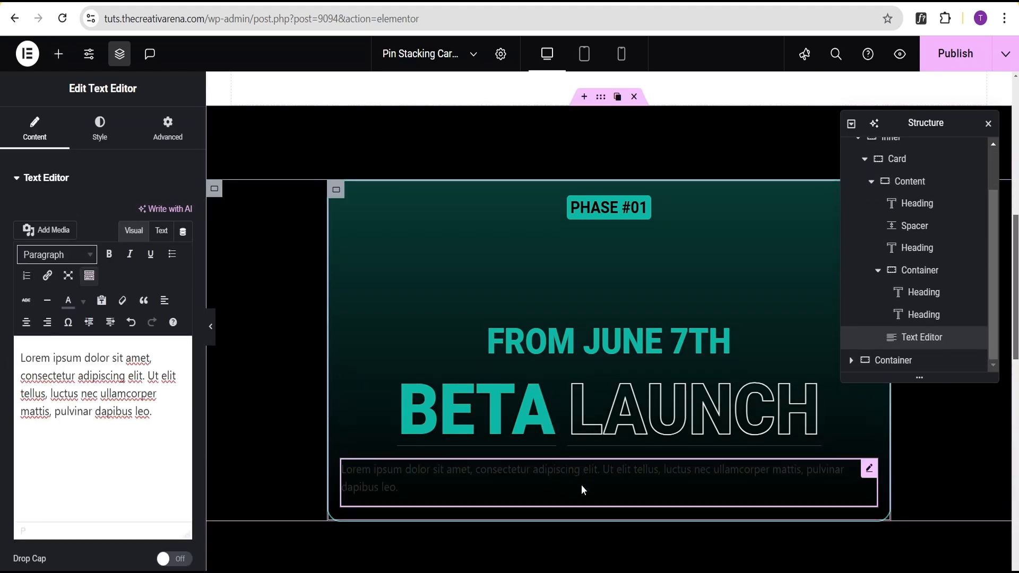
- Center-align the text editor's paragraph and set its text color to #FFFFFF
{"action": "left_click", "coordinate": [99, 126]}
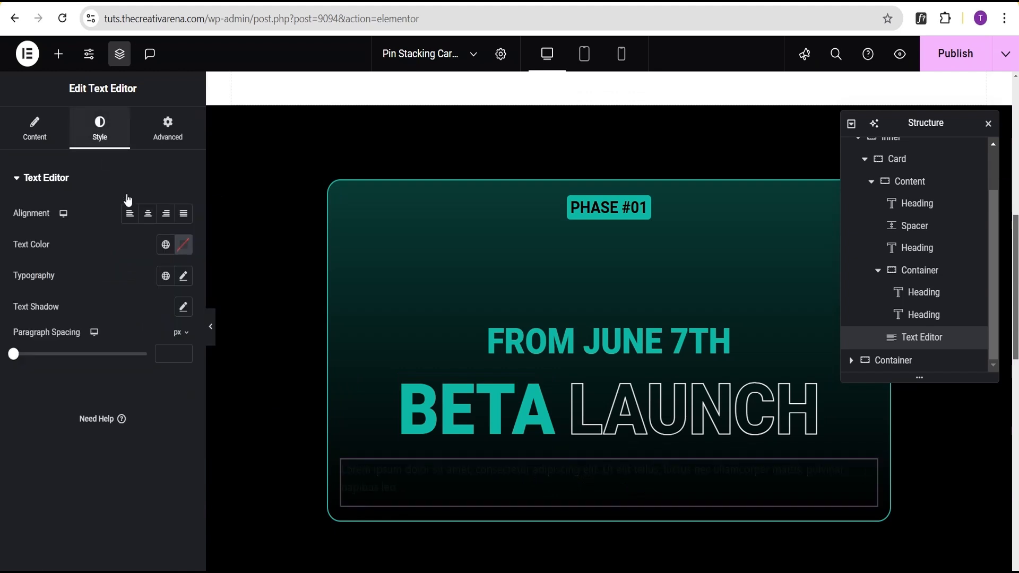
{"action": "left_click", "coordinate": [148, 214]}
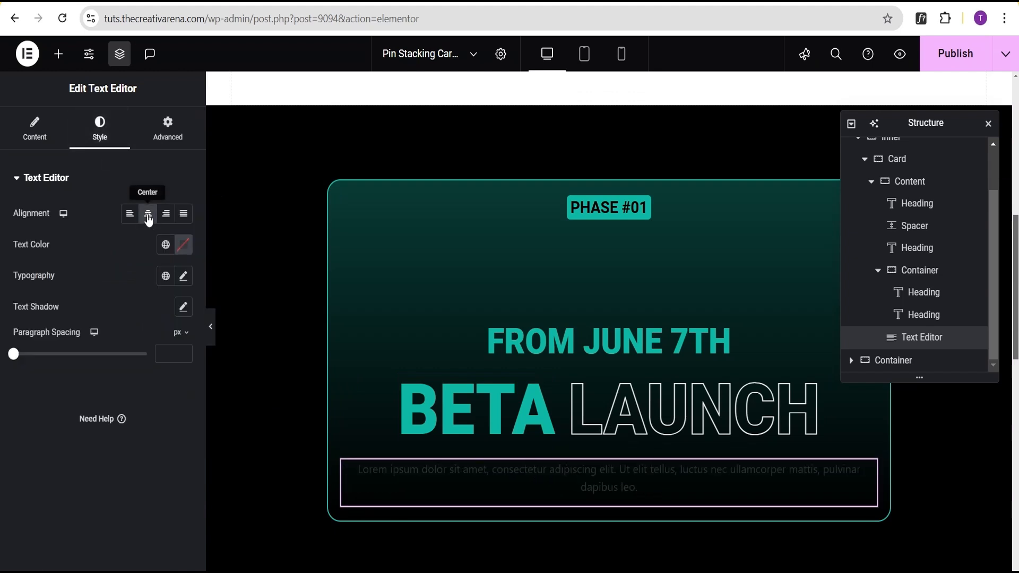
{"action": "left_click", "coordinate": [183, 245]}
{"action": "left_click_drag", "start_coordinate": [184, 413], "coordinate": [102, 285]}
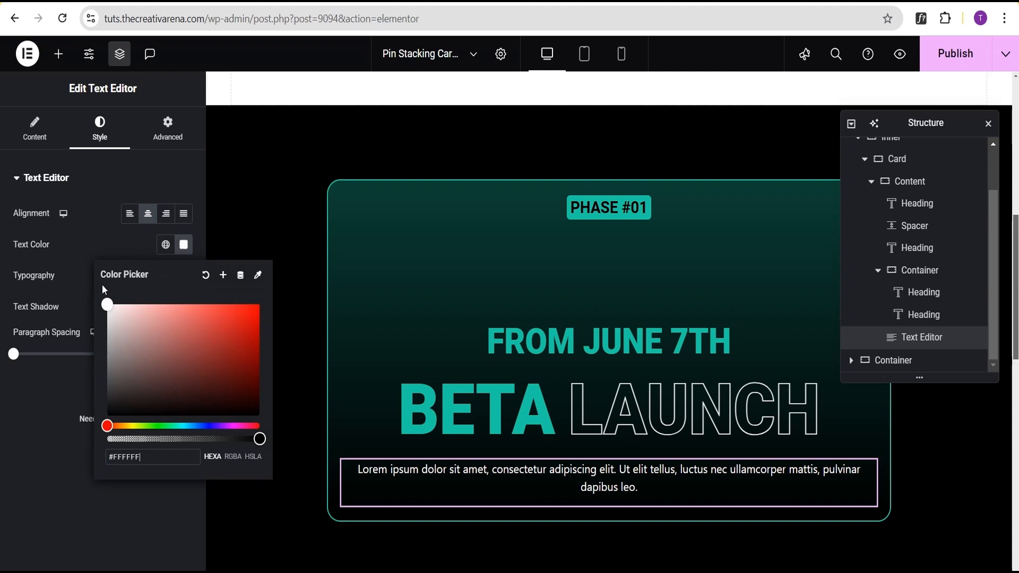
{"action": "left_click", "coordinate": [62, 265]}
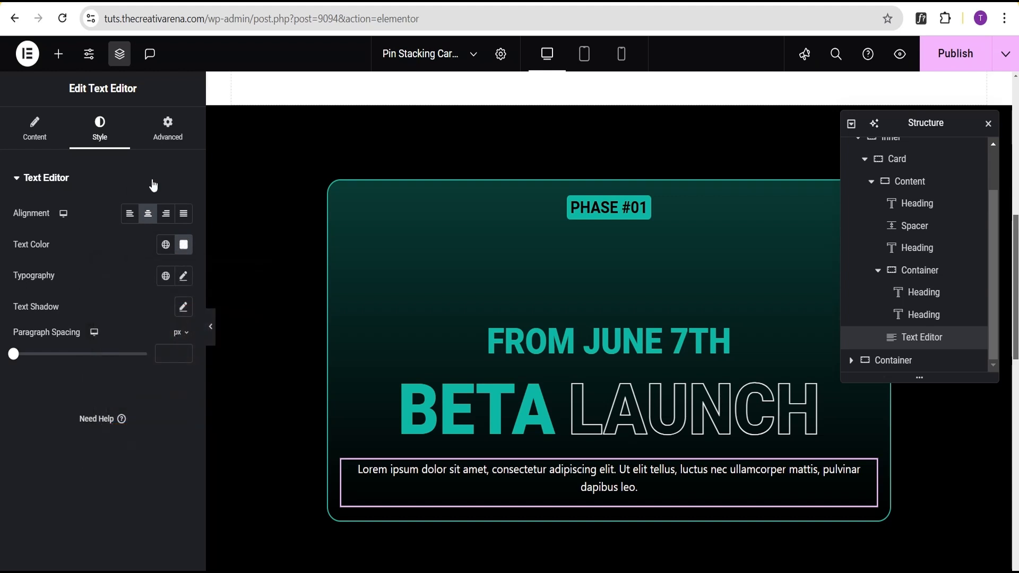
- Set the text editor's width to Custom at 70% and preview the card across the full editor width
{"action": "left_click", "coordinate": [168, 130]}
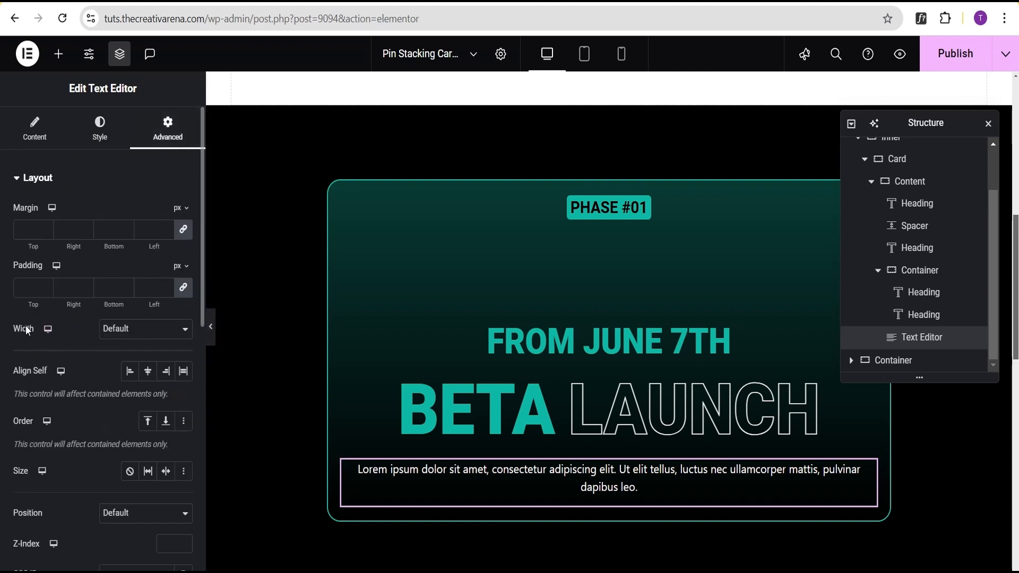
{"action": "left_click", "coordinate": [136, 331]}
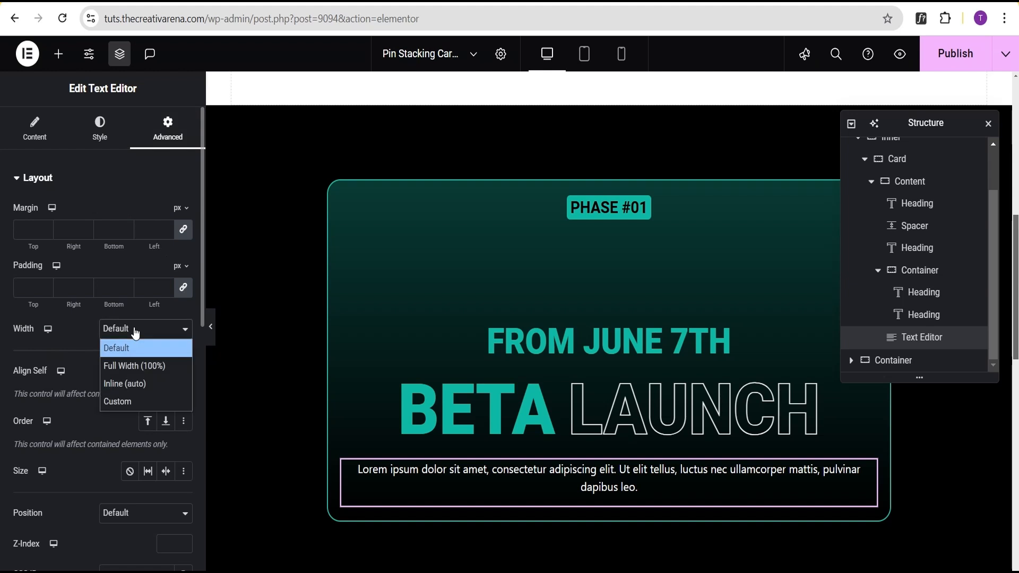
{"action": "left_click", "coordinate": [126, 398]}
{"action": "left_click", "coordinate": [166, 374]}
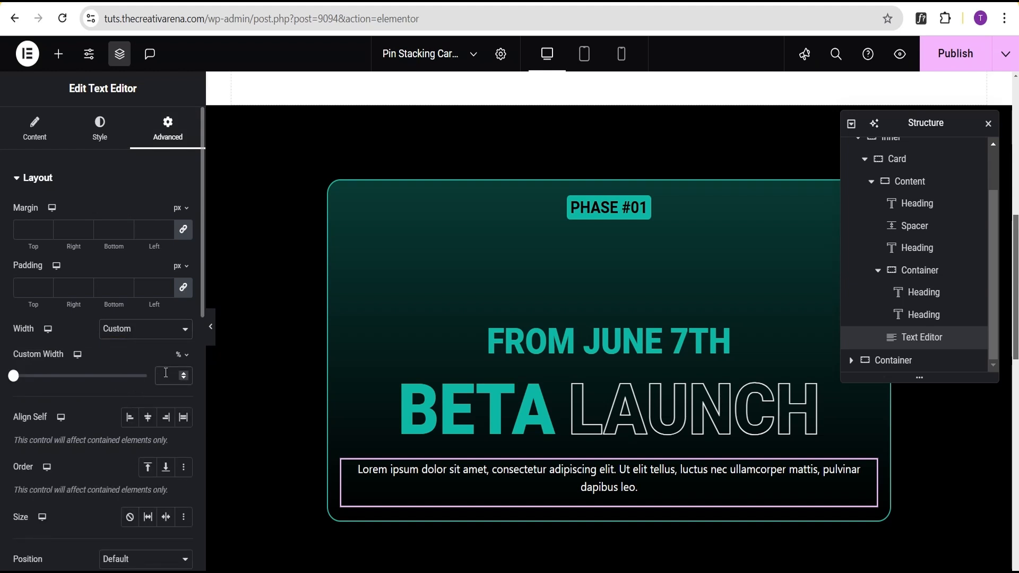
{"action": "type", "text": "70"}
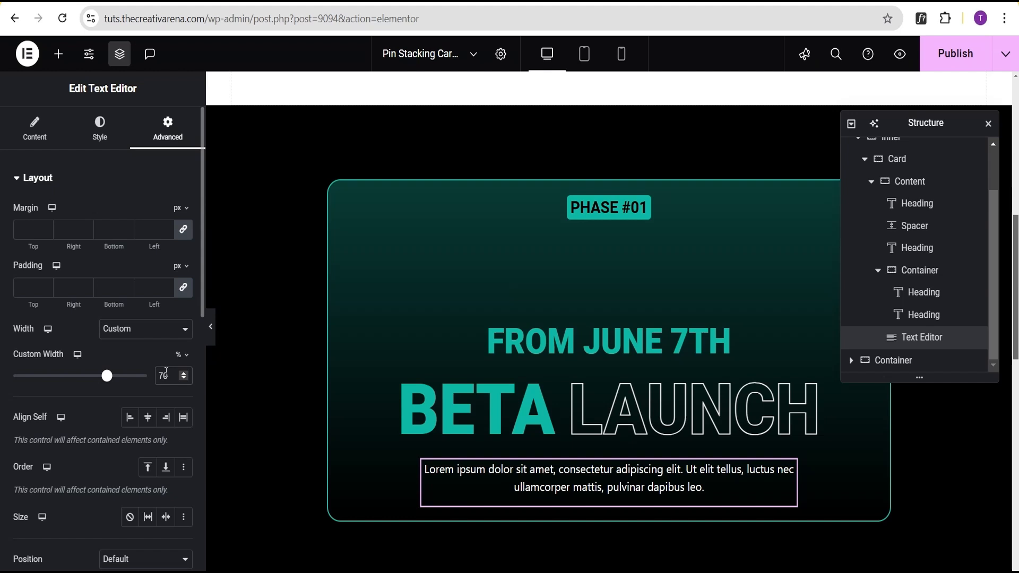
{"action": "left_click", "coordinate": [211, 328]}
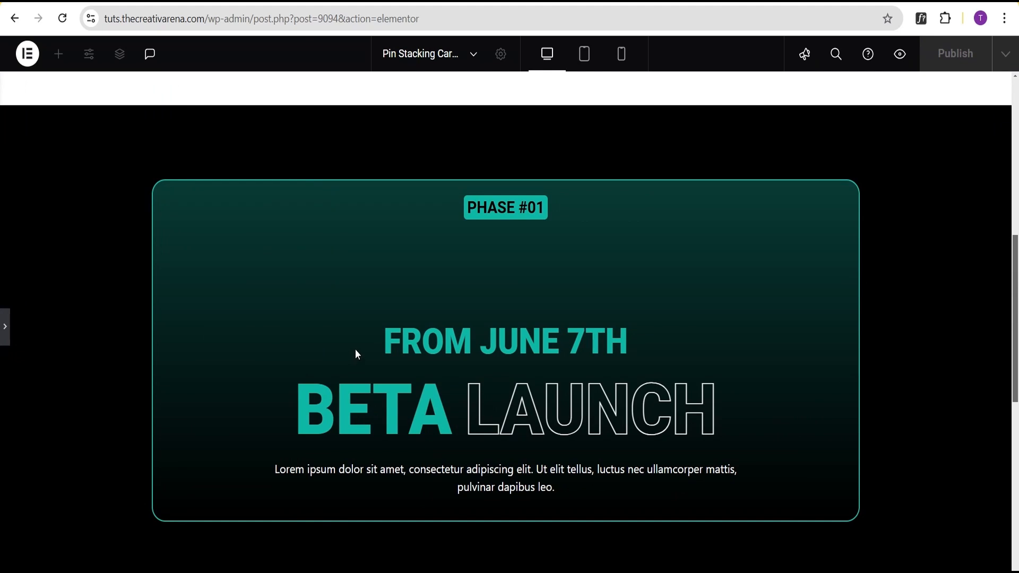
- Switch to the tablet layout and set the PHASE #01 heading's font size to 1.2 rem
{"action": "left_click", "coordinate": [3, 332]}
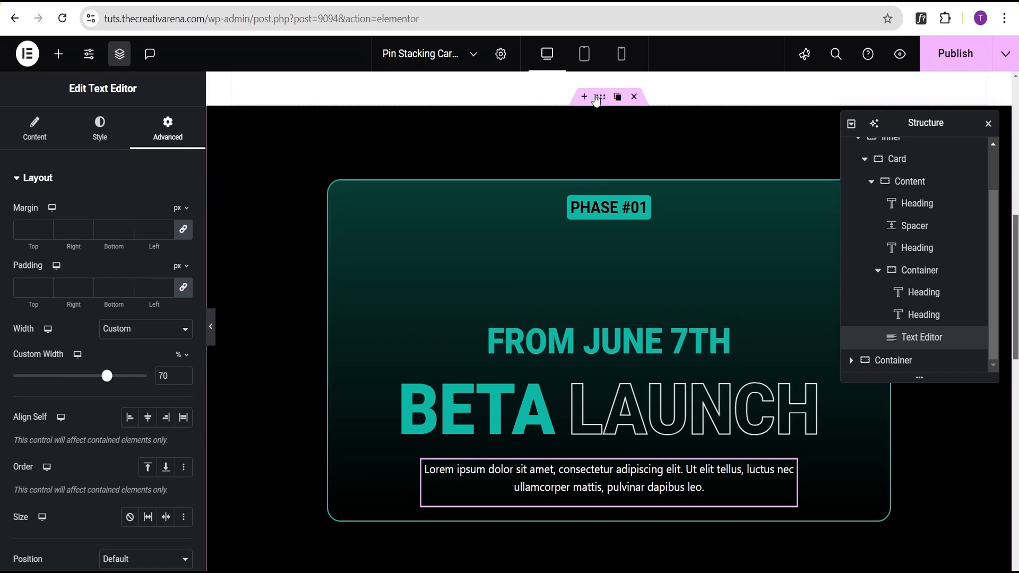
{"action": "left_click", "coordinate": [584, 59]}
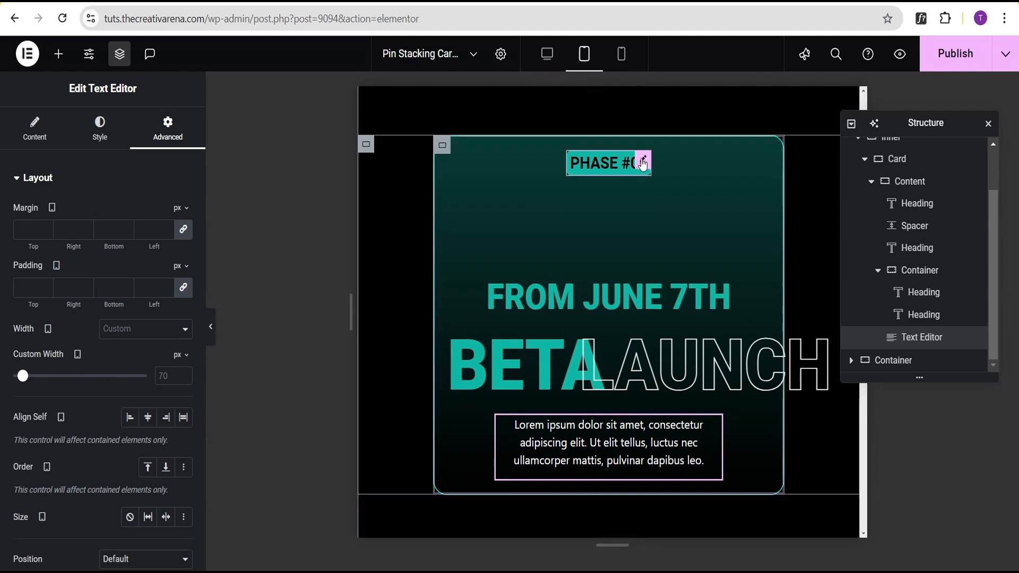
{"action": "left_click", "coordinate": [644, 161]}
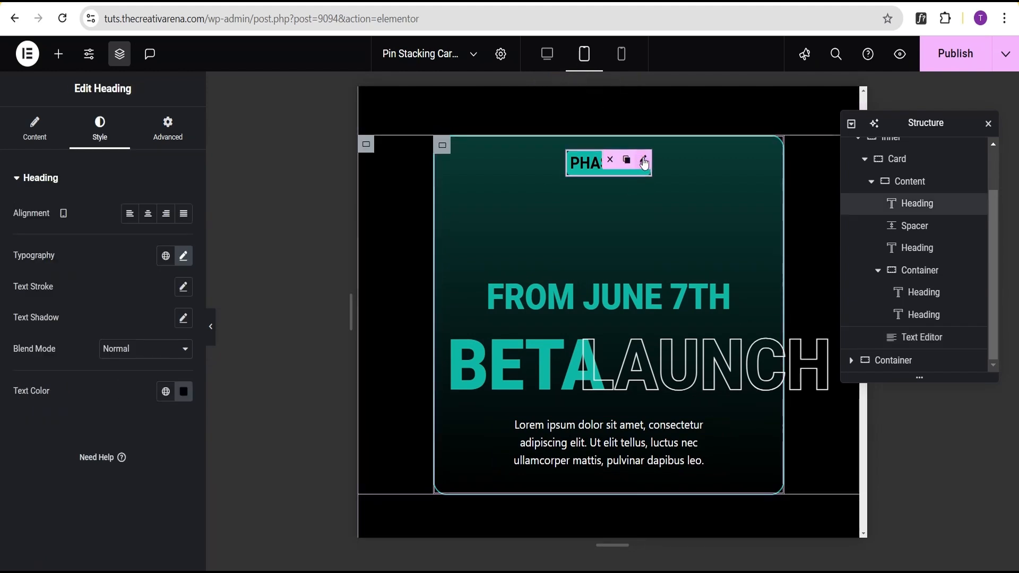
{"action": "left_click", "coordinate": [183, 257]}
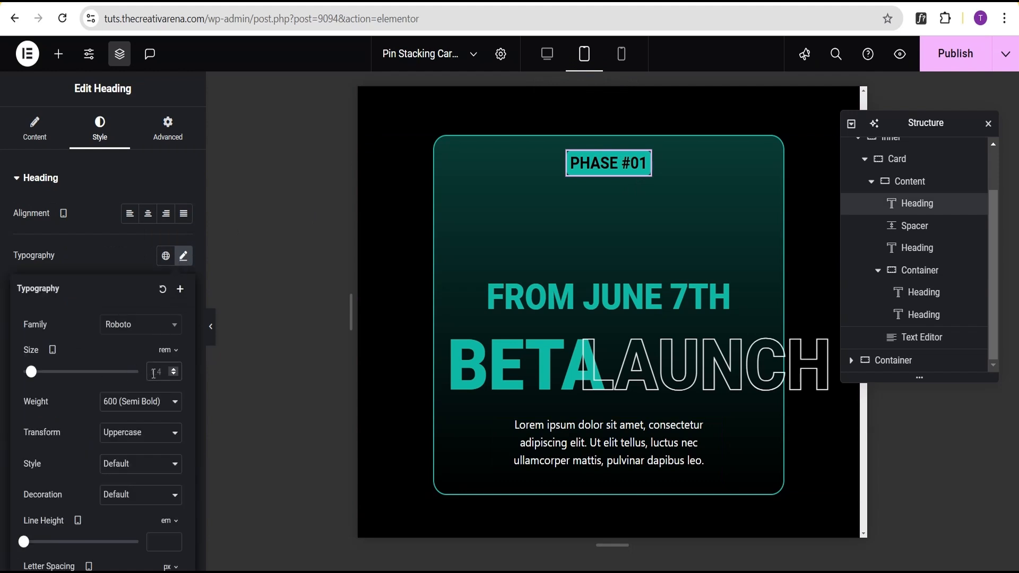
{"action": "type", "text": "1.2"}
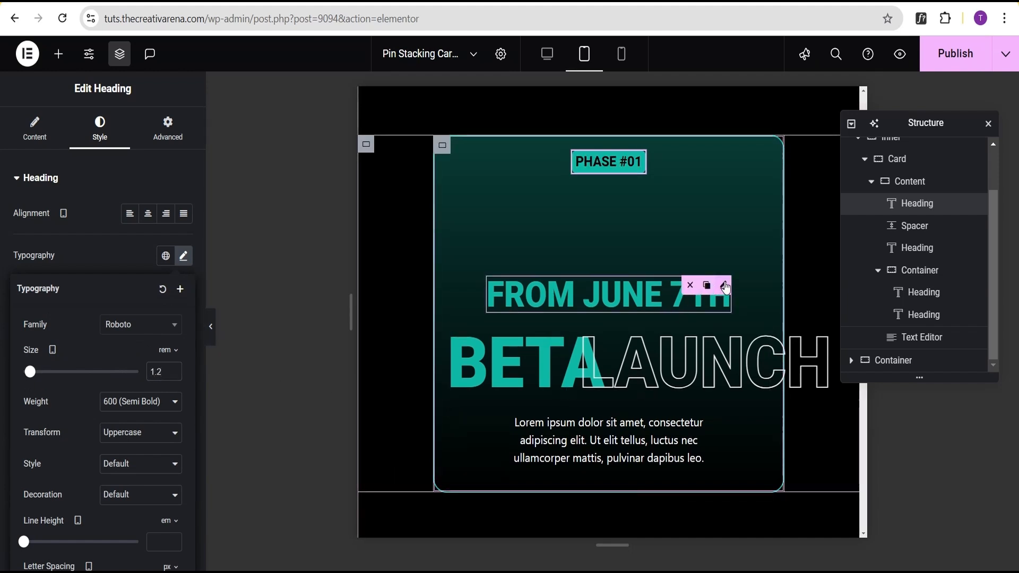
- For tablet, set the FROM JUNE 7TH heading's font size to 2 rem and the spacer above it to 50 px
{"action": "left_click", "coordinate": [708, 291]}
{"action": "left_click", "coordinate": [184, 257]}
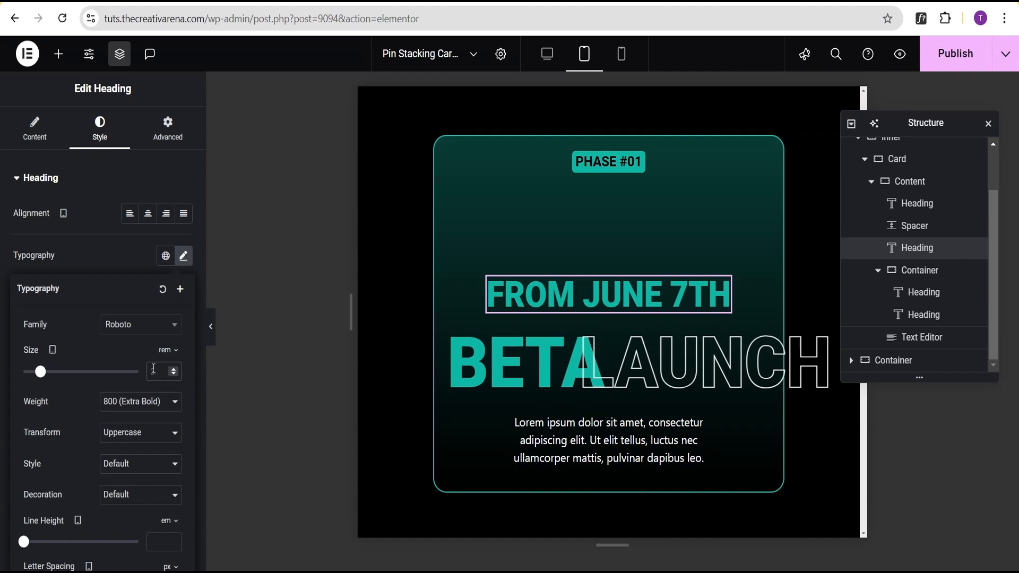
{"action": "type", "text": "2"}
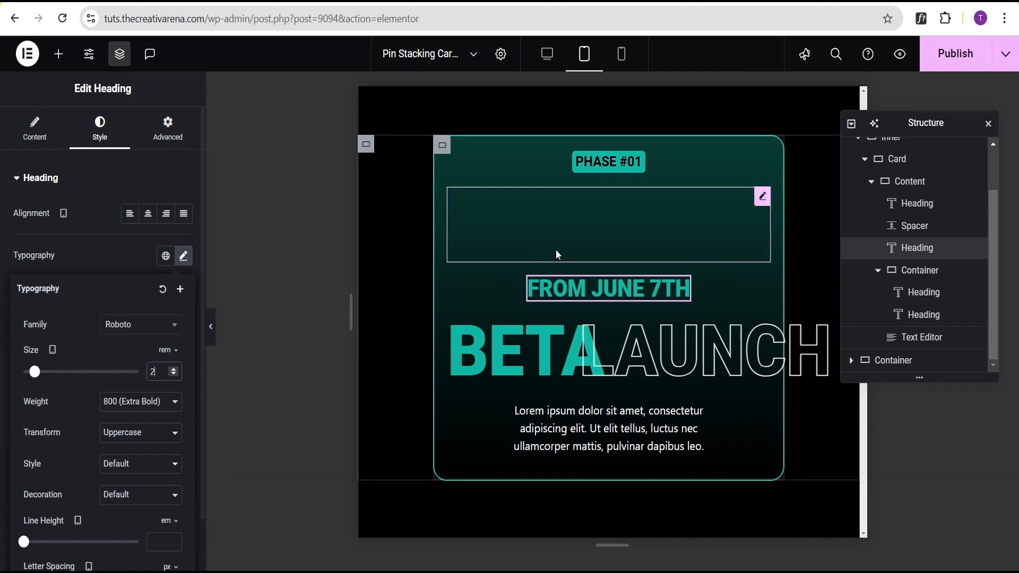
{"action": "left_click", "coordinate": [764, 197]}
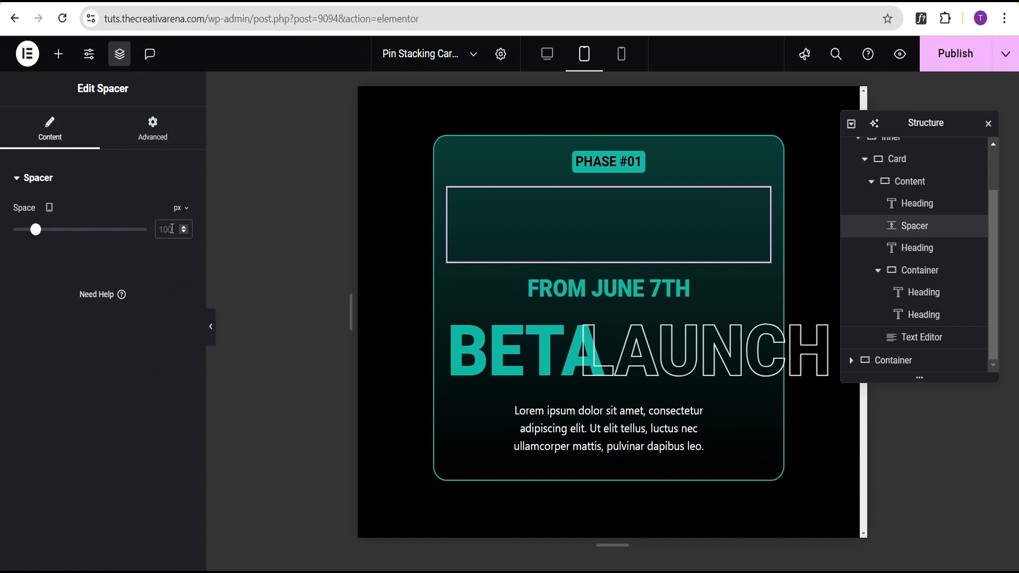
{"action": "type", "text": "50"}
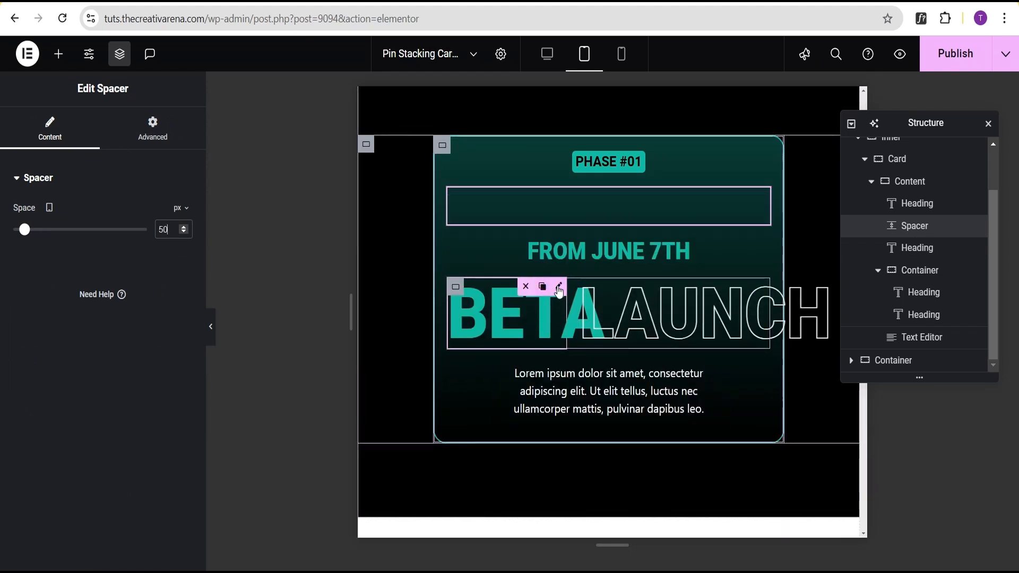
- Set the tablet font size of both the Beta and Launch headings to 3.5 rem
{"action": "left_click", "coordinate": [558, 289]}
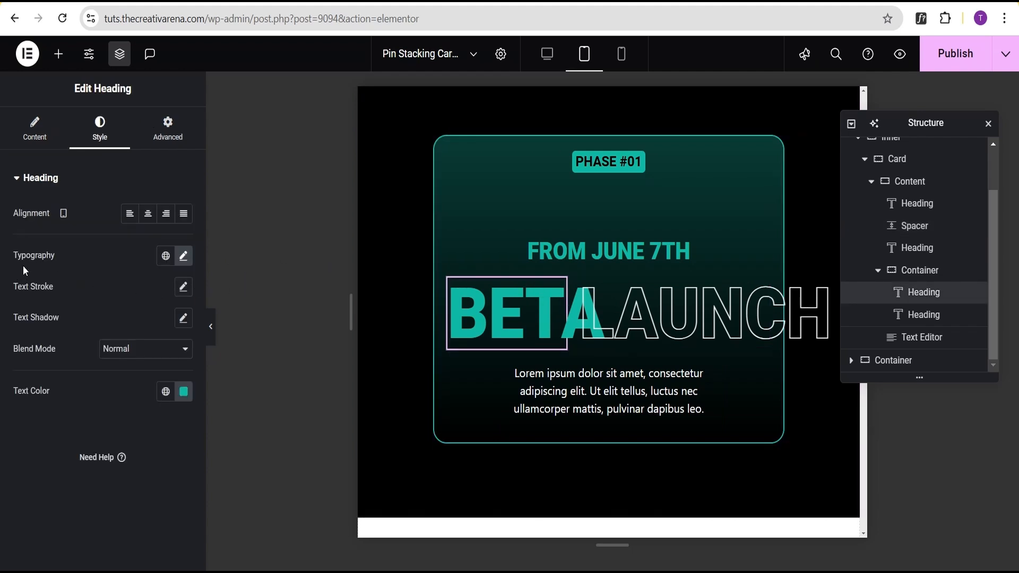
{"action": "left_click", "coordinate": [183, 255]}
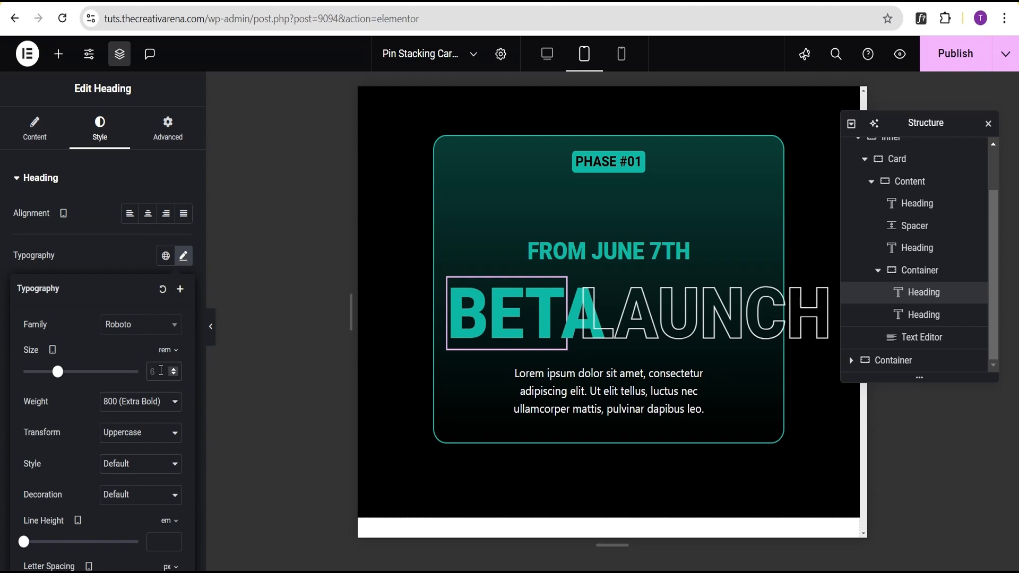
{"action": "double_click", "coordinate": [161, 371]}
{"action": "type", "text": "3.5"}
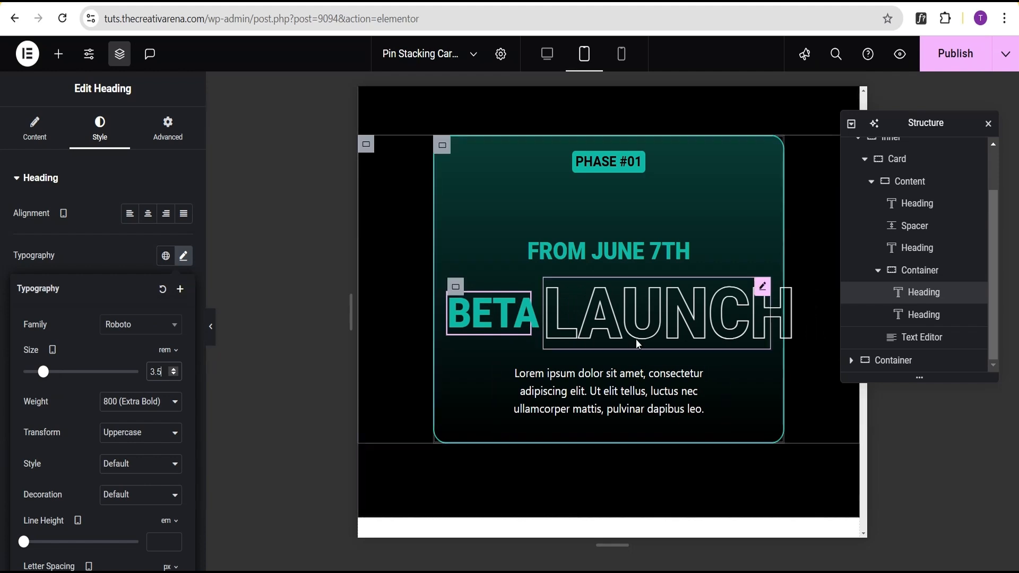
{"action": "left_click", "coordinate": [762, 287]}
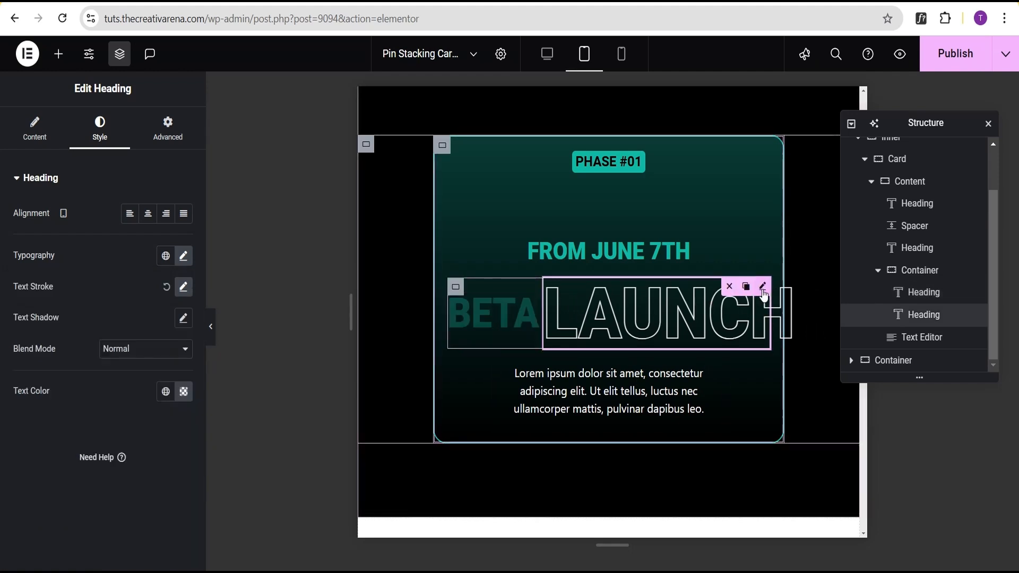
{"action": "left_click", "coordinate": [183, 256]}
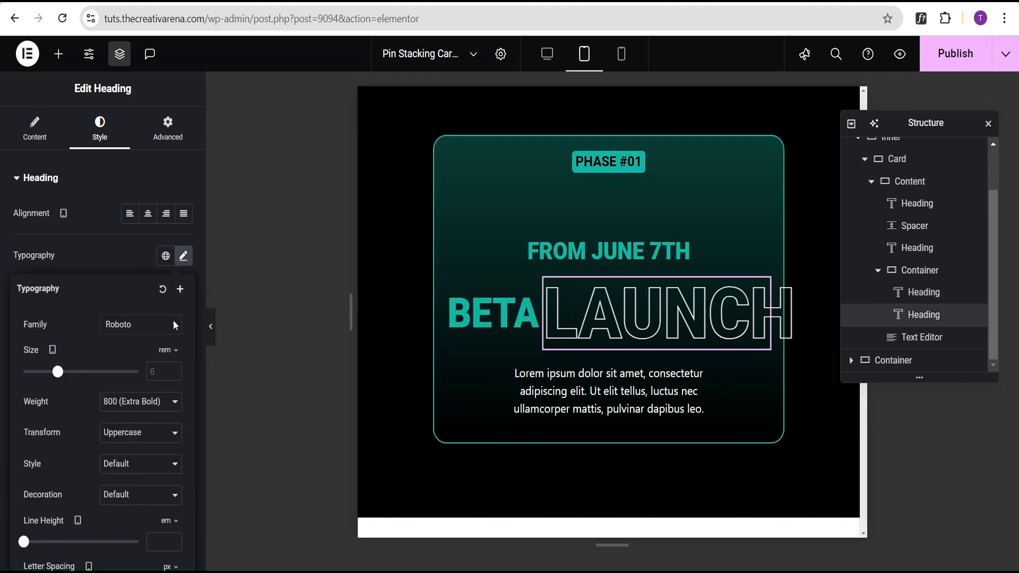
{"action": "double_click", "coordinate": [160, 371]}
{"action": "type", "text": "3.5"}
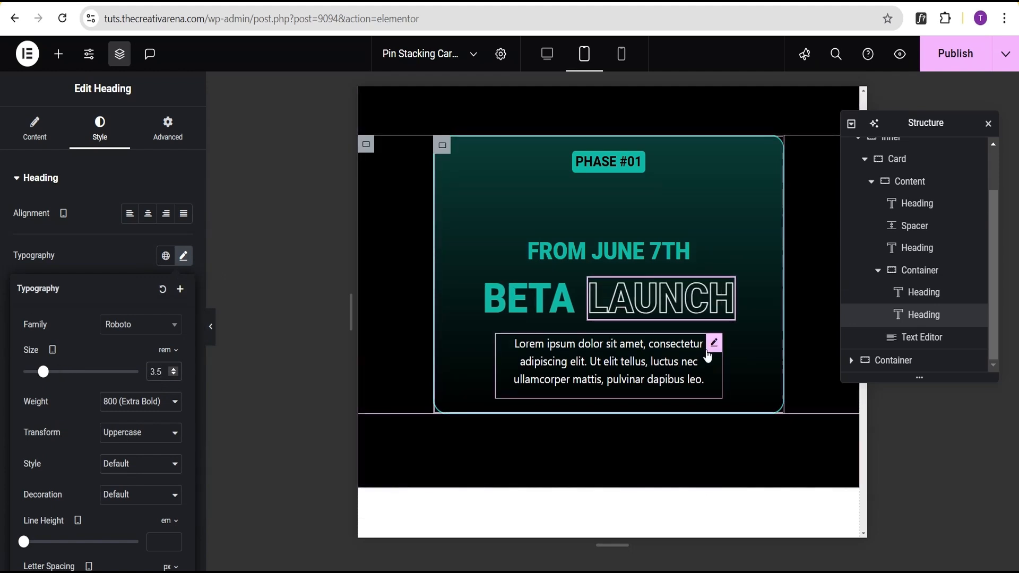
- Set the description text editor's custom width to 90% for tablet and preview the card without the editing panel
{"action": "left_click", "coordinate": [715, 343]}
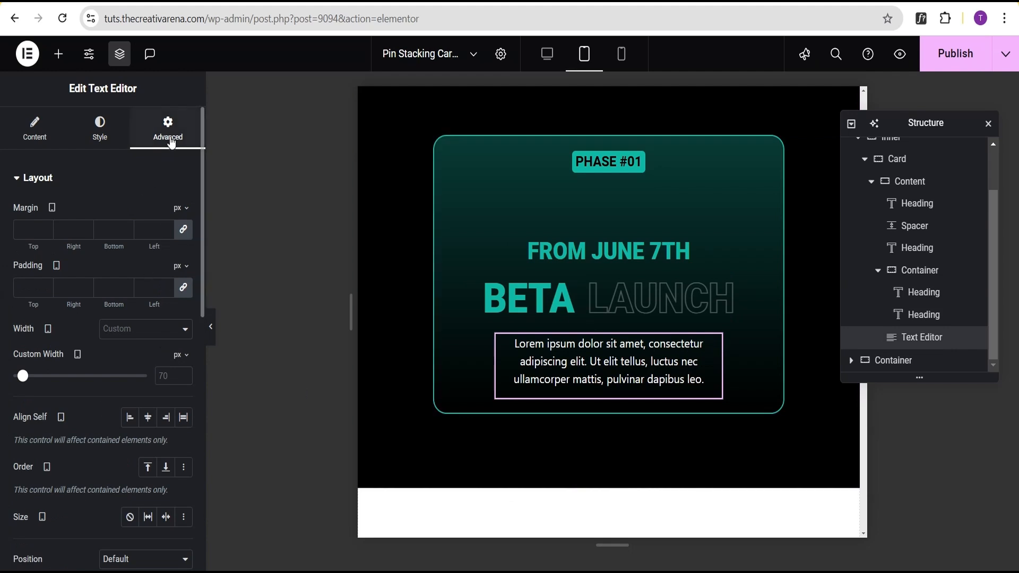
{"action": "left_click", "coordinate": [179, 355]}
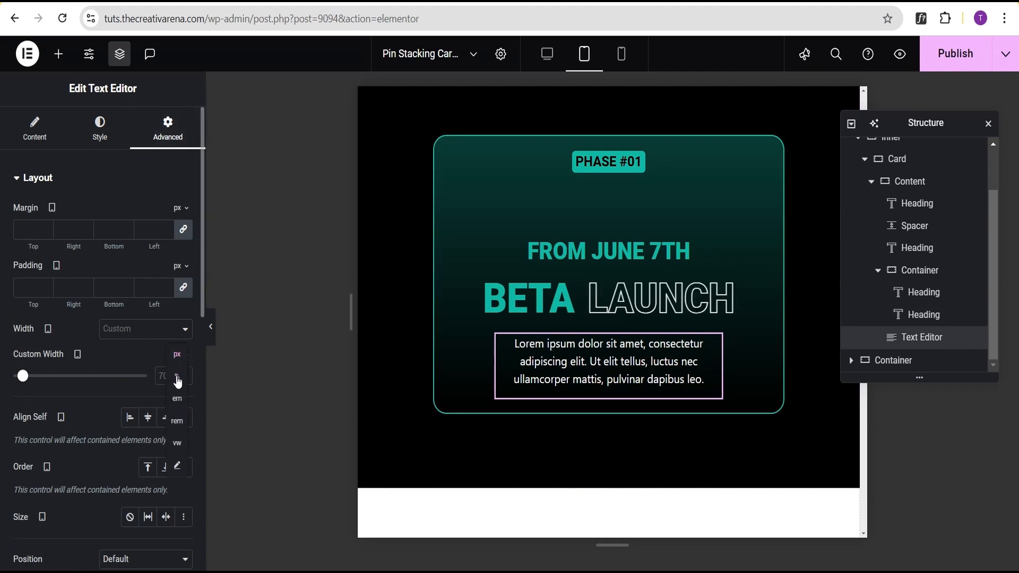
{"action": "left_click", "coordinate": [177, 381]}
{"action": "left_click_drag", "start_coordinate": [108, 377], "coordinate": [137, 378]}
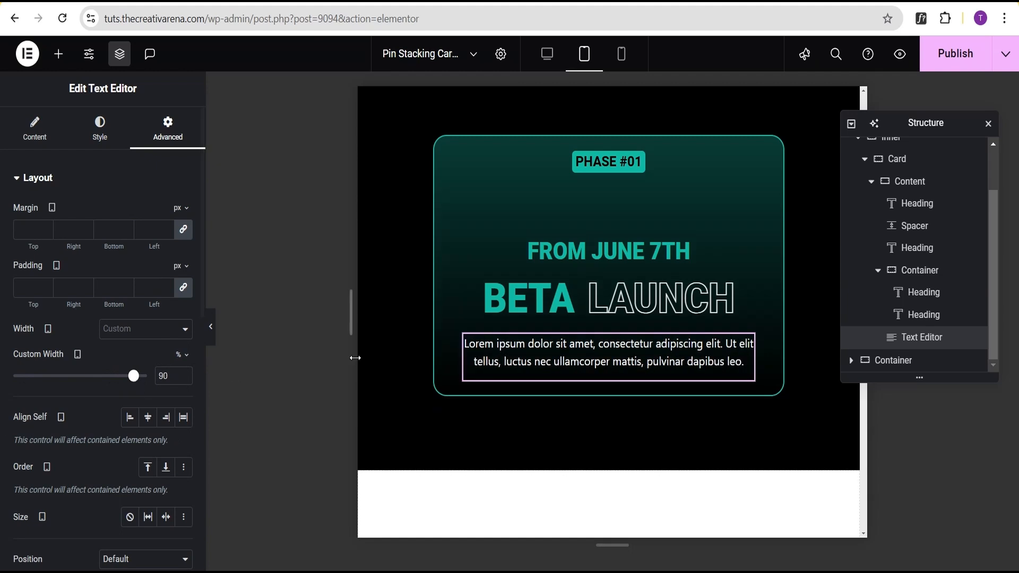
{"action": "left_click", "coordinate": [211, 335]}
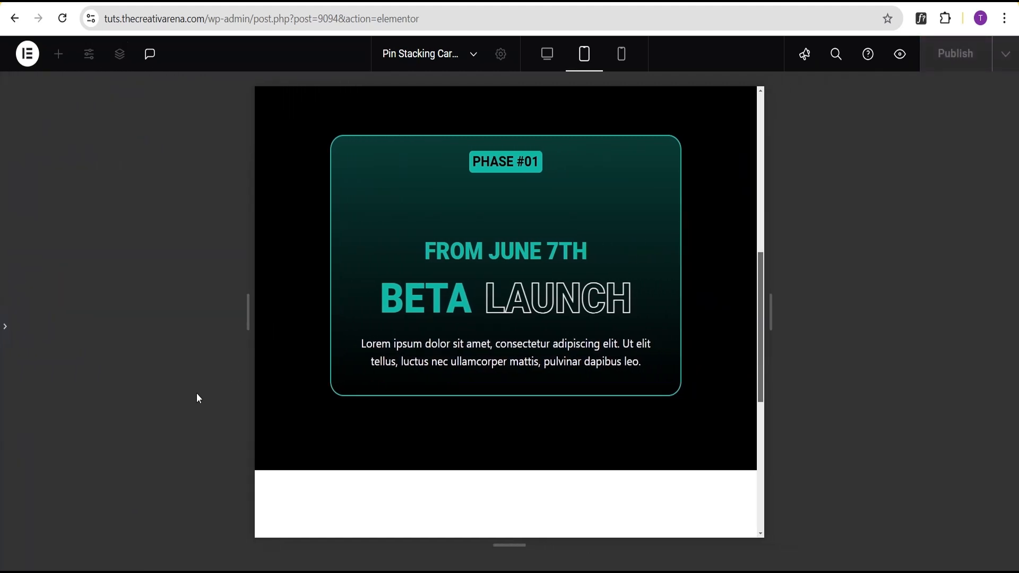
{"action": "scroll", "coordinate": [568, 303], "scroll_direction": "down", "scroll_amount": 2}
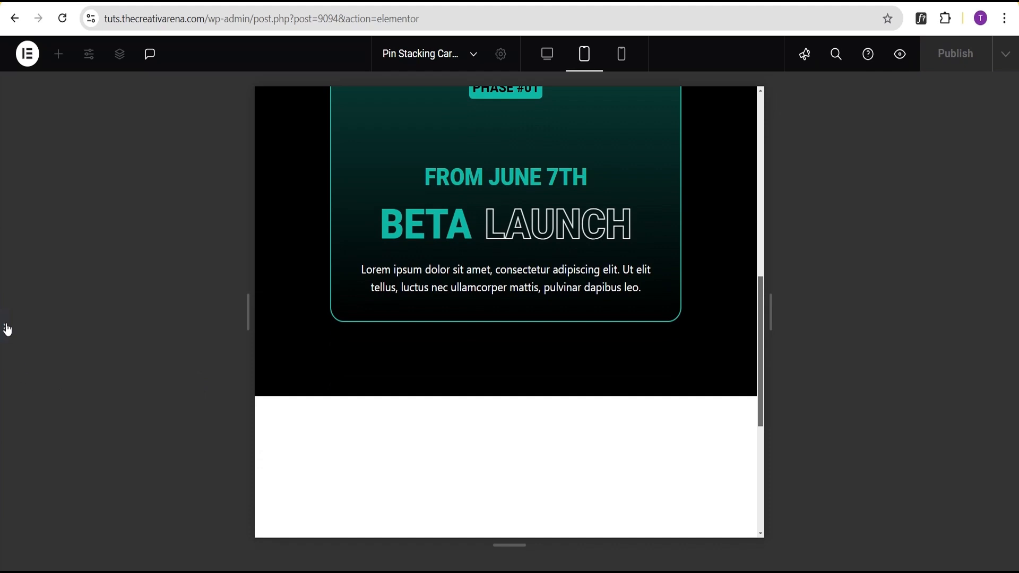
{"action": "left_click", "coordinate": [7, 329]}
{"action": "scroll", "coordinate": [657, 169], "scroll_direction": "up", "scroll_amount": 4}
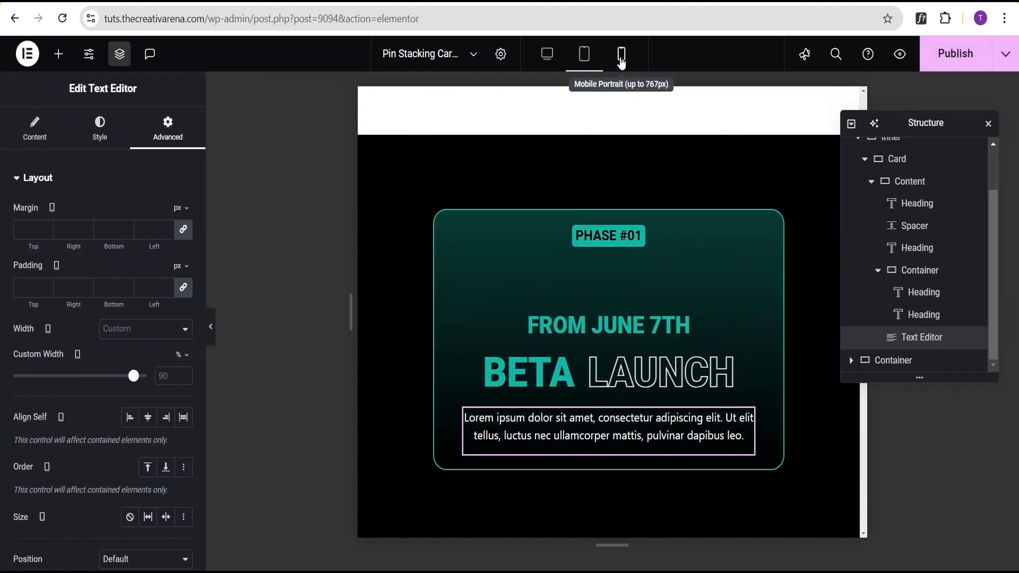
- Switch to the mobile portrait layout and set the PHASE #01 heading's font size to 1 rem
{"action": "left_click", "coordinate": [621, 54]}
{"action": "scroll", "coordinate": [631, 213], "scroll_direction": "down", "scroll_amount": 2}
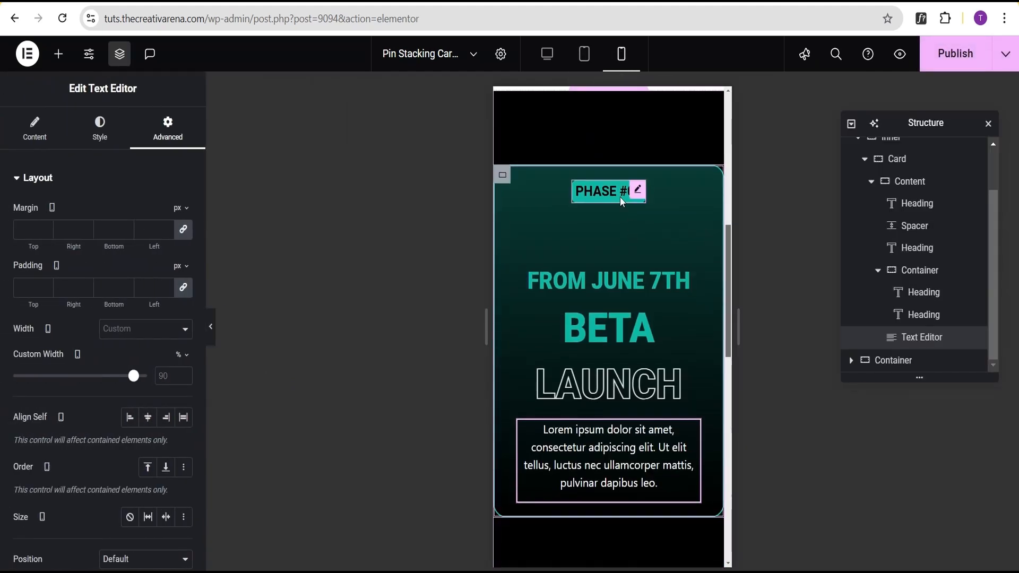
{"action": "left_click", "coordinate": [605, 191]}
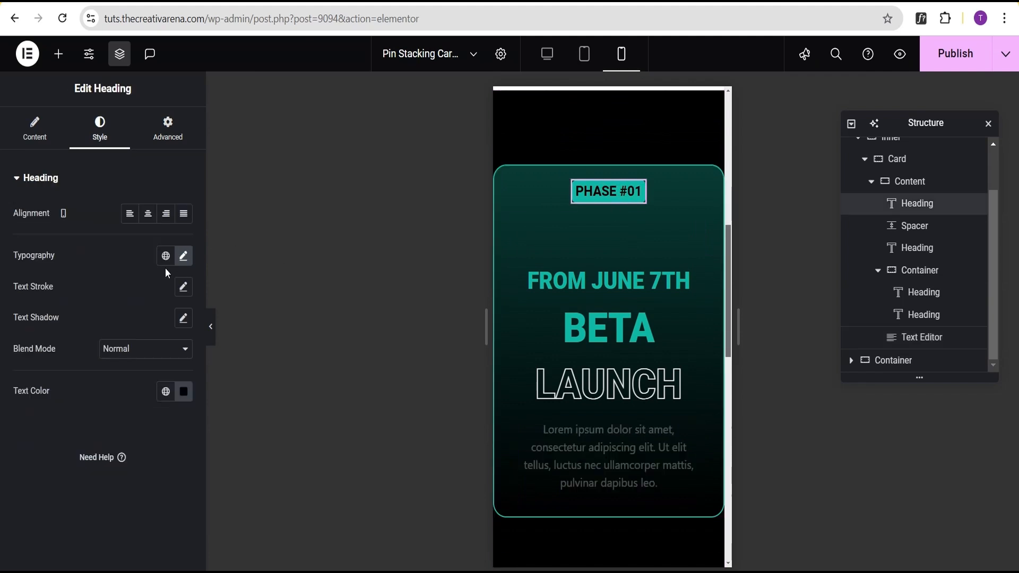
{"action": "left_click", "coordinate": [185, 257]}
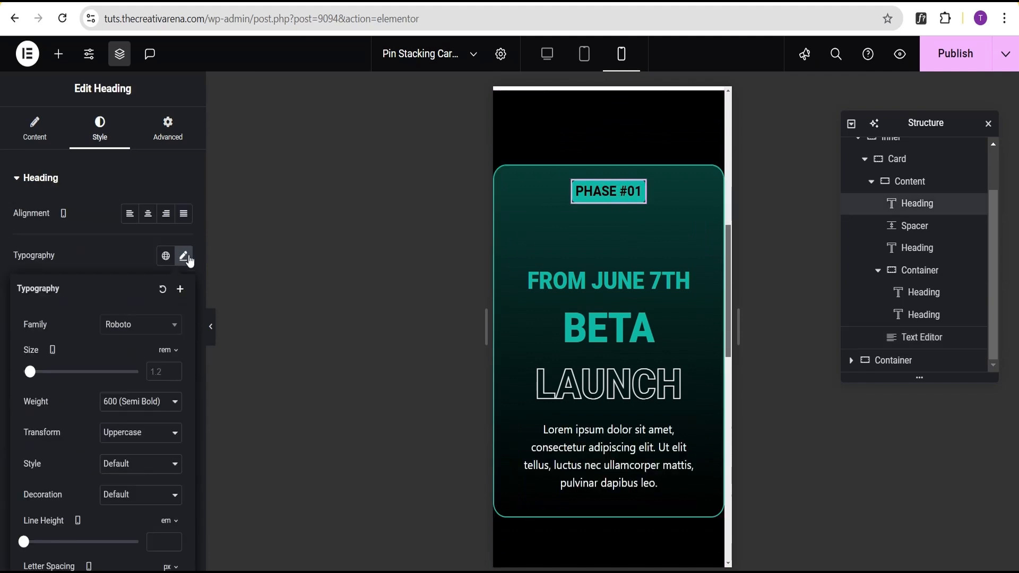
{"action": "left_click", "coordinate": [158, 371]}
{"action": "type", "text": "1"}
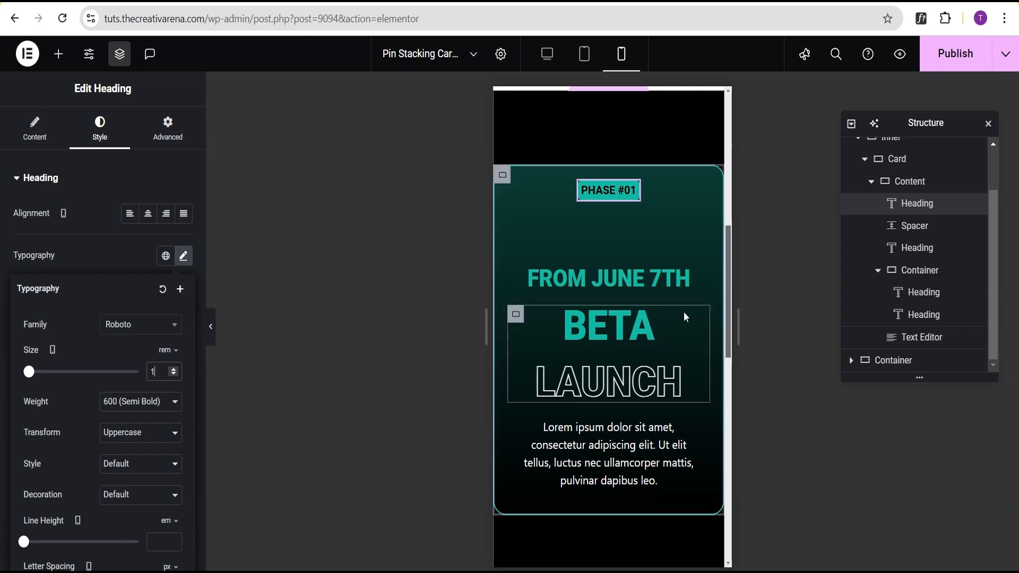
- Set the mobile font size of the FROM JUNE 7TH heading to 1.1 rem
{"action": "left_click", "coordinate": [685, 278]}
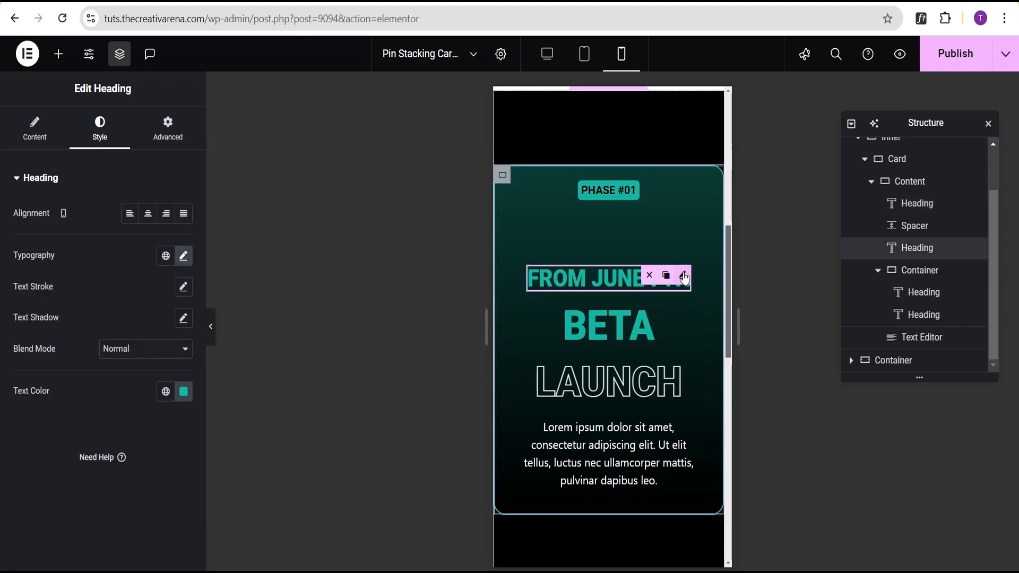
{"action": "left_click", "coordinate": [186, 259]}
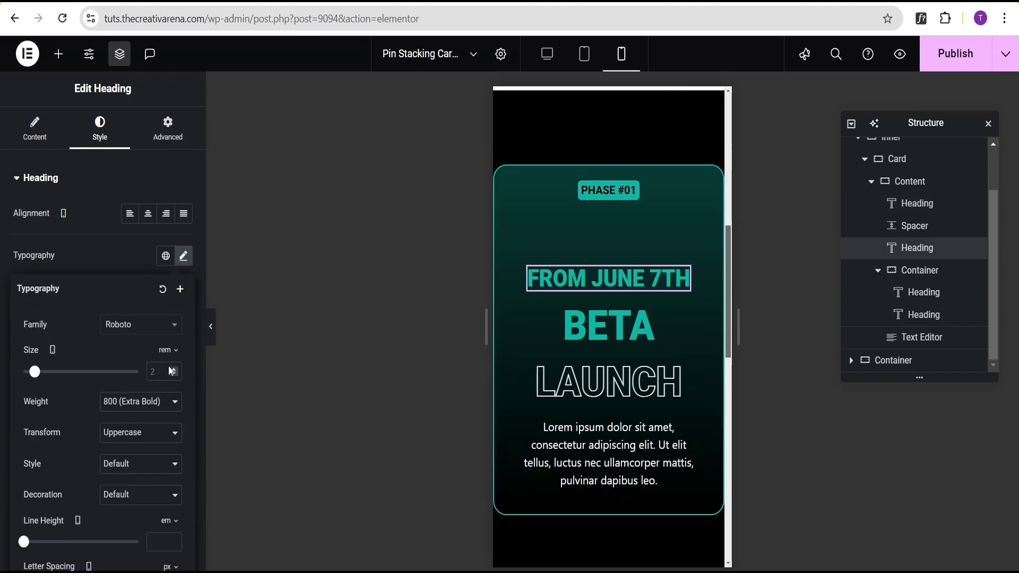
{"action": "type", "text": "1.1"}
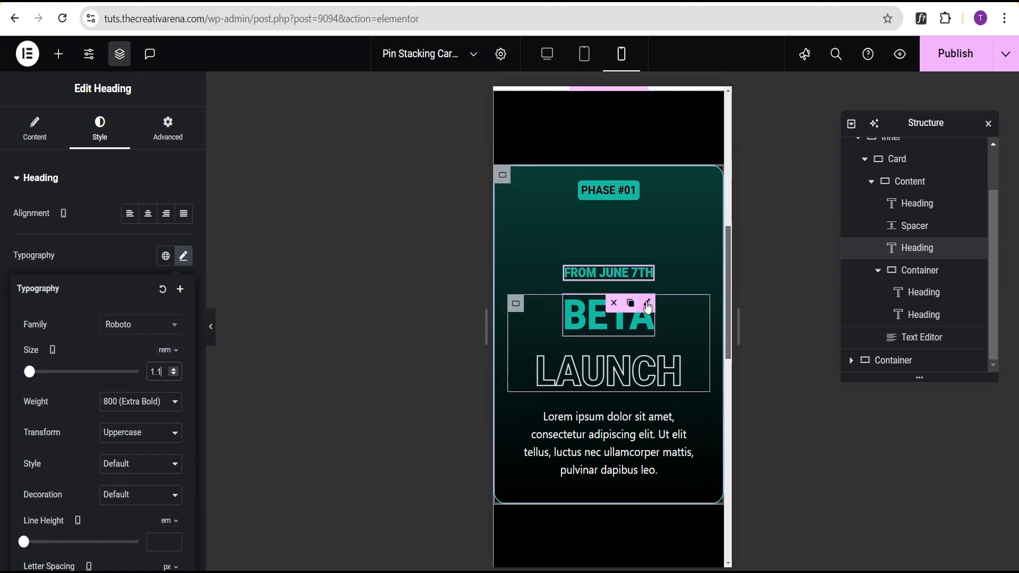
- Set the mobile font size of both the Beta and Launch headings to 2.5 rem
{"action": "left_click", "coordinate": [648, 304]}
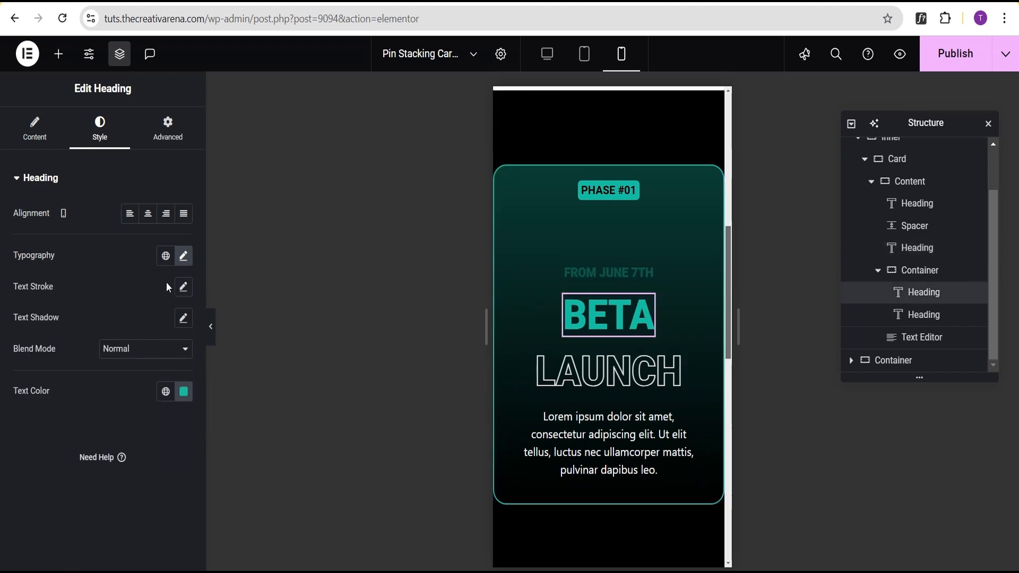
{"action": "left_click", "coordinate": [185, 257]}
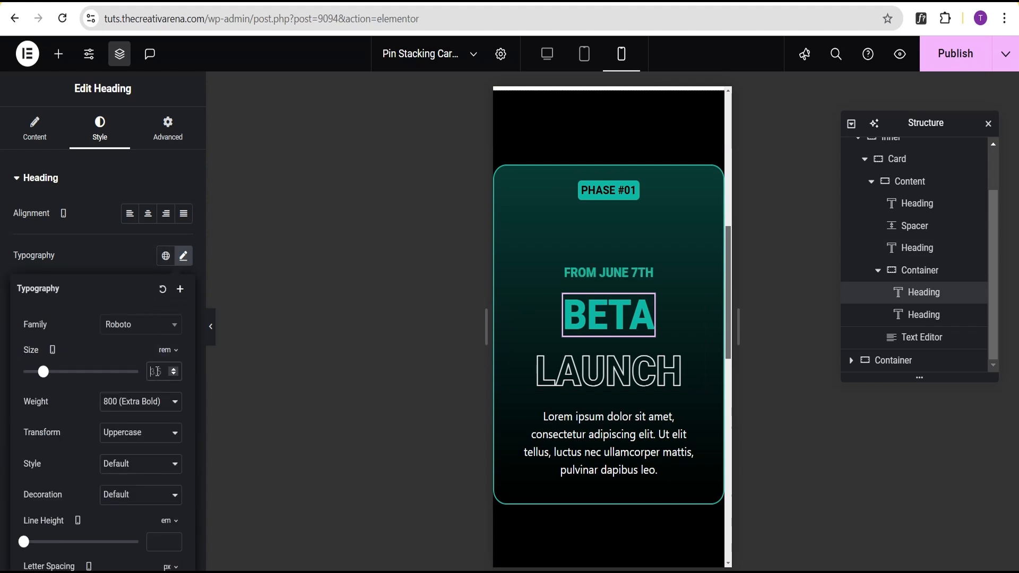
{"action": "type", "text": "2.5"}
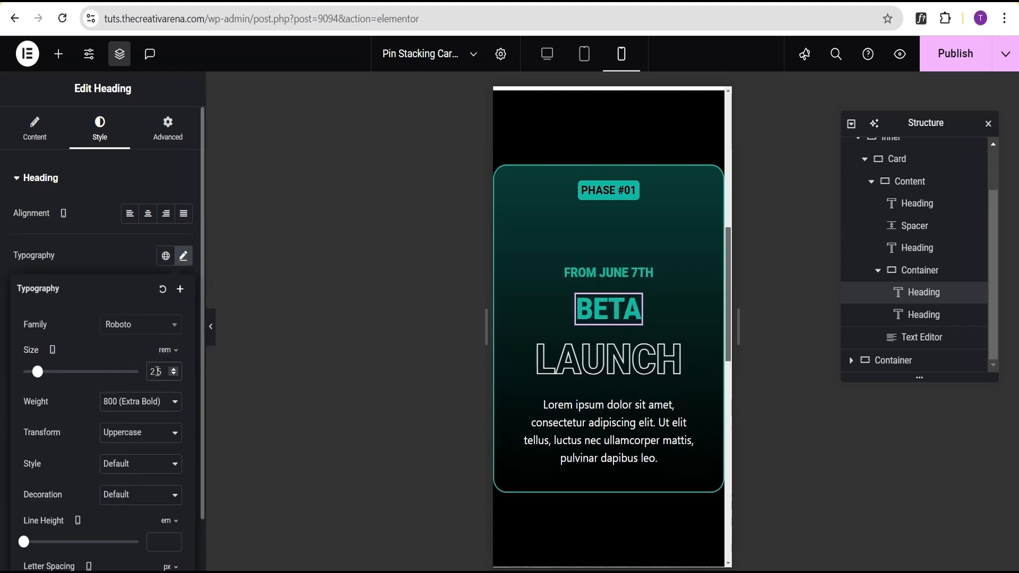
{"action": "left_click", "coordinate": [637, 350]}
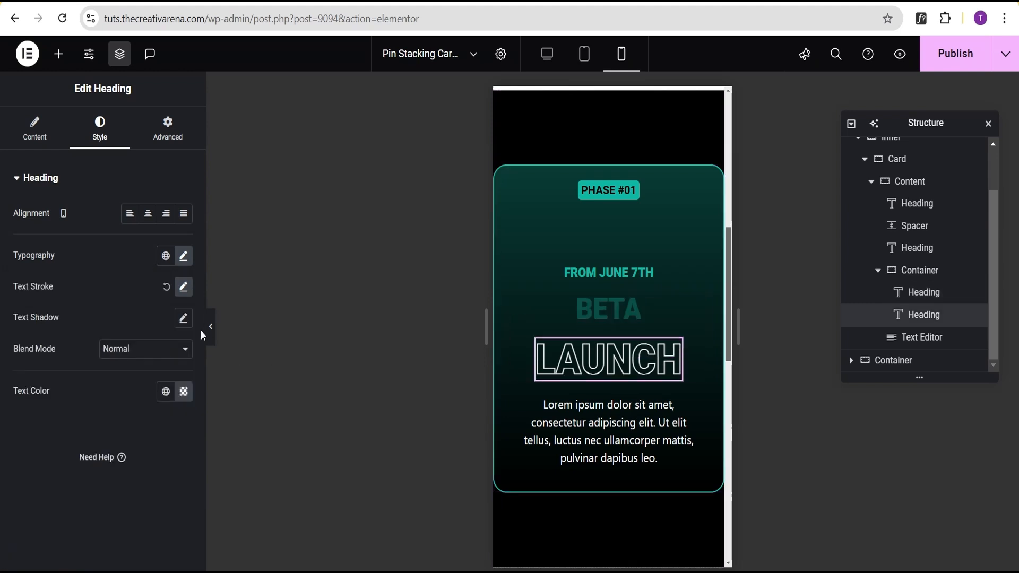
{"action": "left_click", "coordinate": [184, 255]}
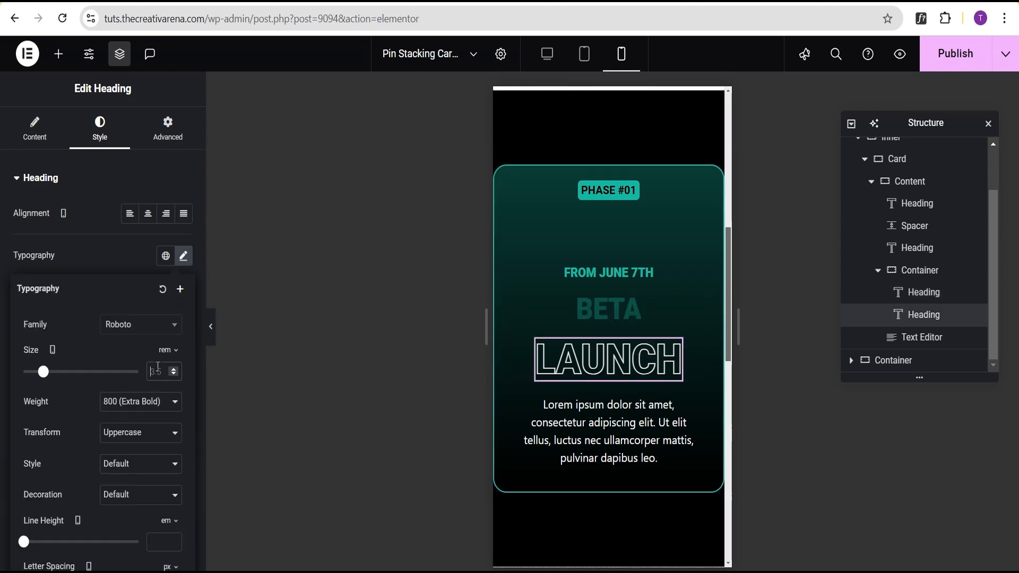
{"action": "type", "text": "2.5"}
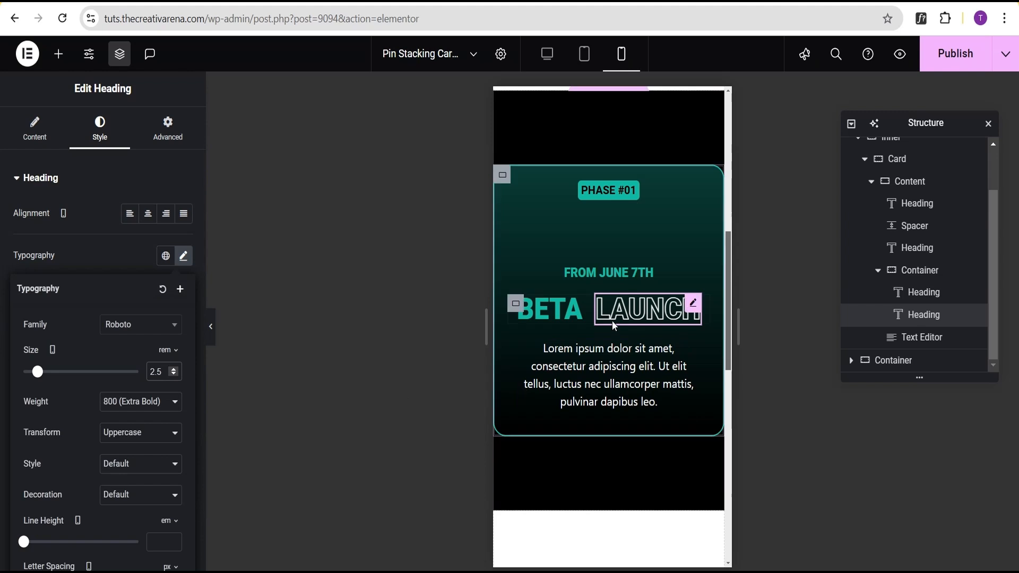
- Set the description text editor's mobile custom width to 100% and return to the desktop layout
{"action": "left_click", "coordinate": [693, 348]}
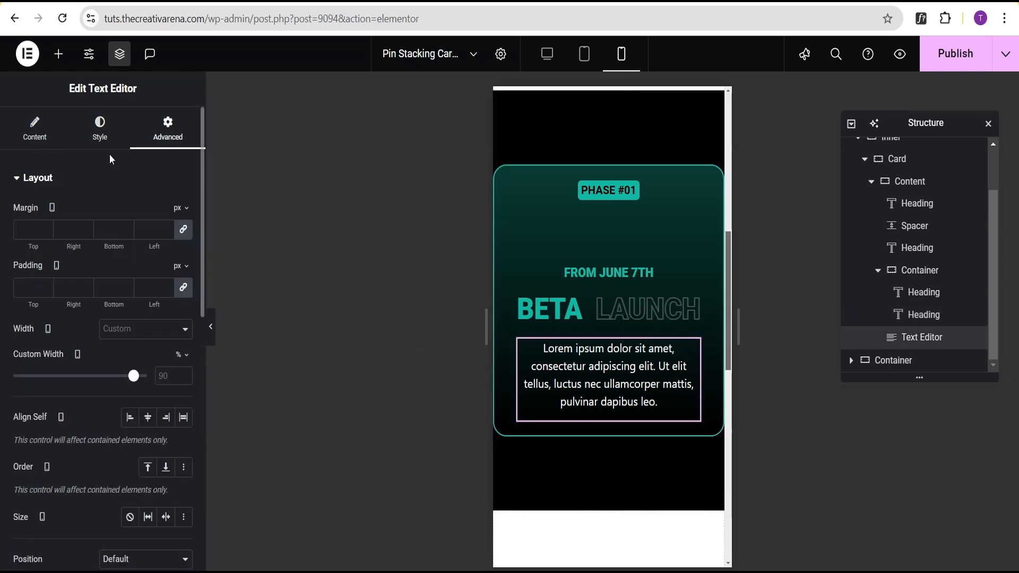
{"action": "left_click_drag", "start_coordinate": [137, 377], "coordinate": [147, 376]}
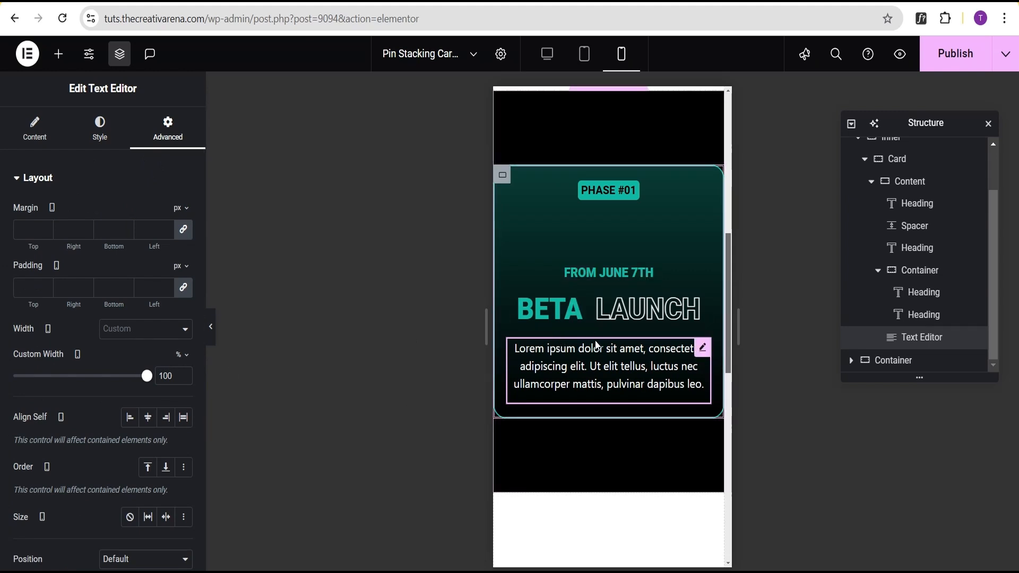
{"action": "left_click", "coordinate": [547, 53]}
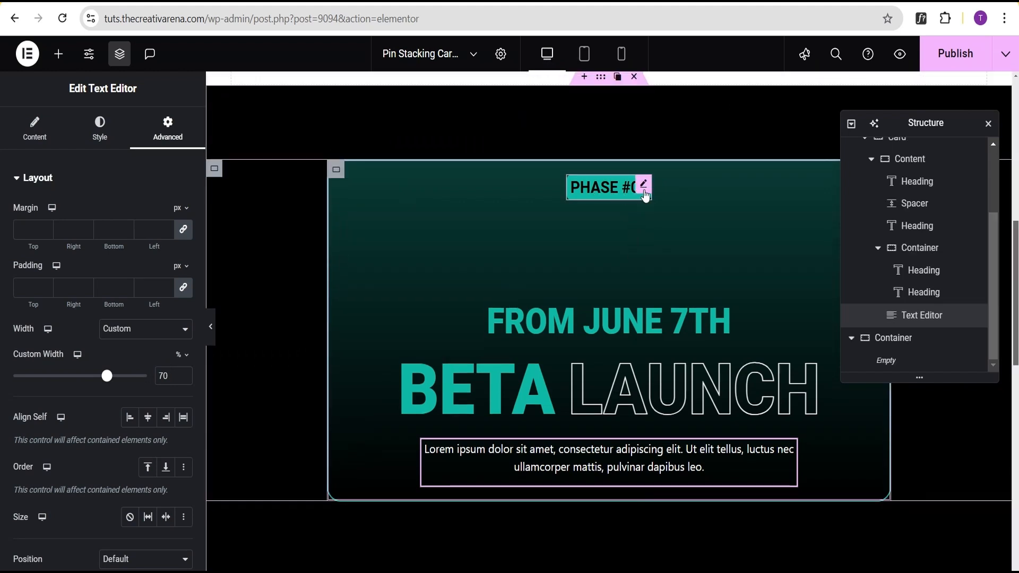
- Change the PHASE #01 heading's position to Absolute
{"action": "left_click", "coordinate": [645, 185]}
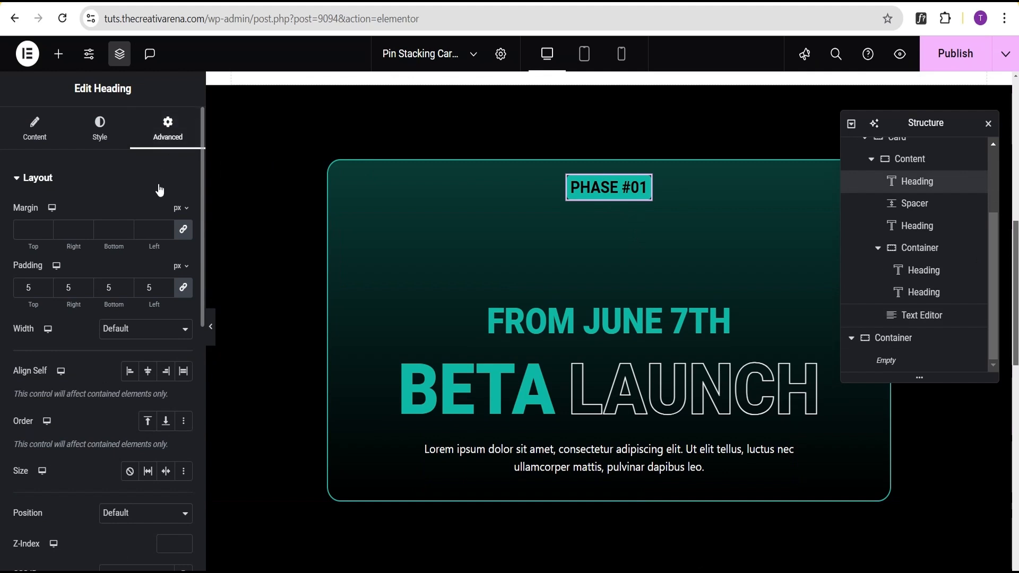
{"action": "scroll", "coordinate": [158, 184], "scroll_direction": "down", "scroll_amount": 2}
{"action": "scroll", "coordinate": [158, 184], "scroll_direction": "down", "scroll_amount": 4}
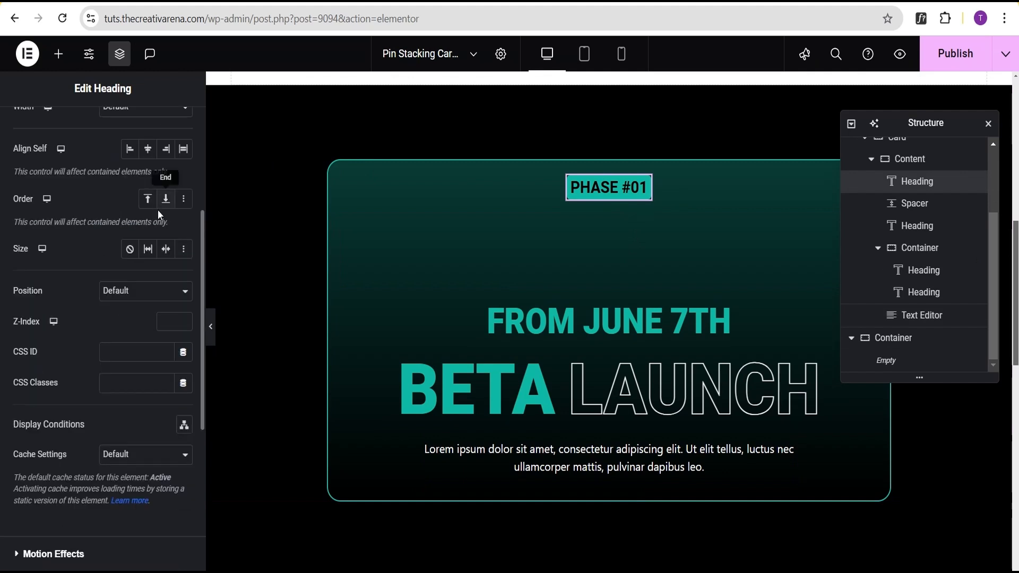
{"action": "left_click", "coordinate": [143, 292]}
{"action": "left_click", "coordinate": [133, 327]}
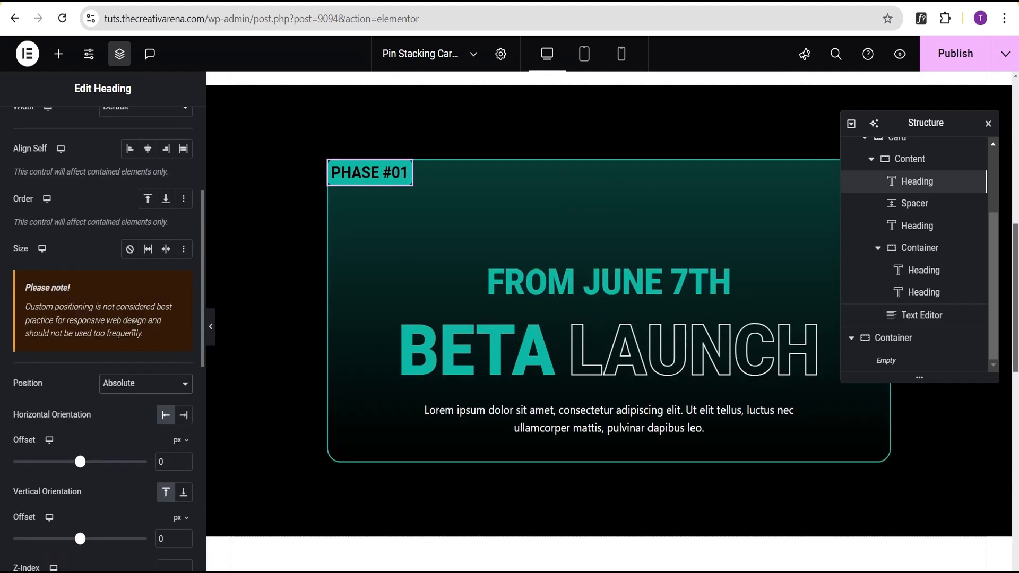
- Clear the PHASE #01 heading's horizontal offset and set its vertical offset to 20 px
{"action": "scroll", "coordinate": [134, 328], "scroll_direction": "down", "scroll_amount": 2}
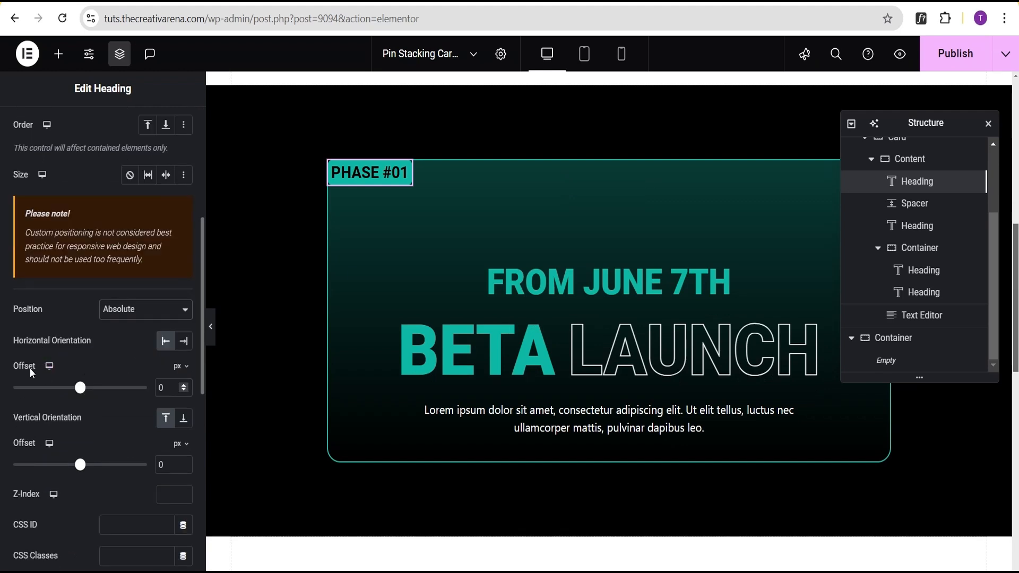
{"action": "key", "text": "BackSpace"}
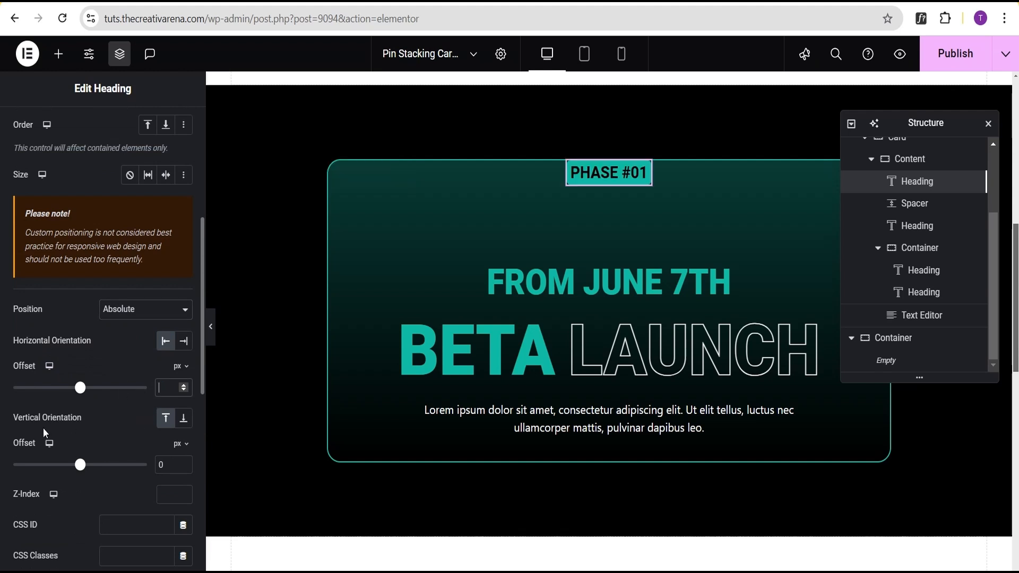
{"action": "left_click", "coordinate": [160, 465]}
{"action": "type", "text": "2"}
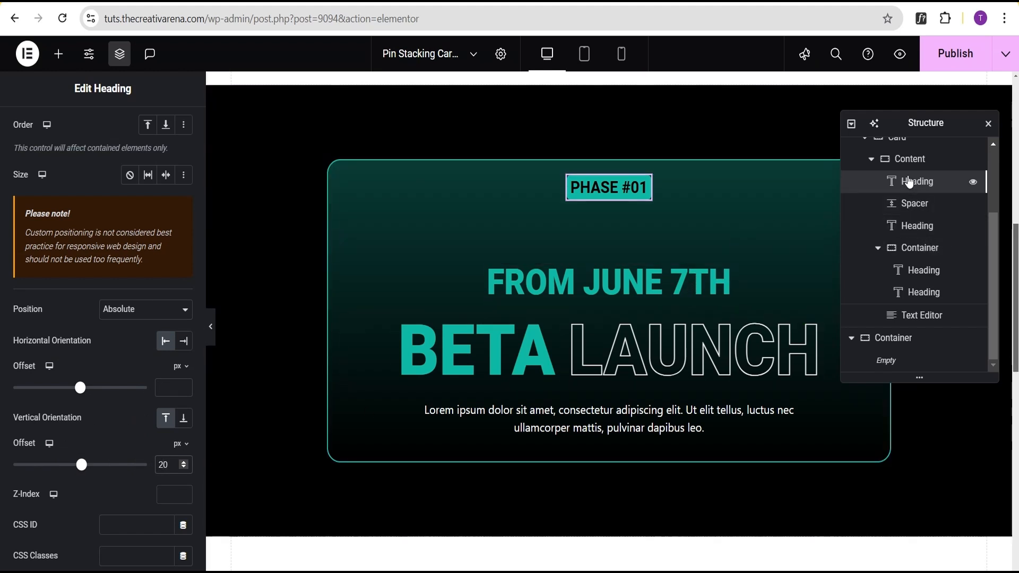
- Assign the CSS class "content" to the Content container inside the card
{"action": "left_click", "coordinate": [914, 160]}
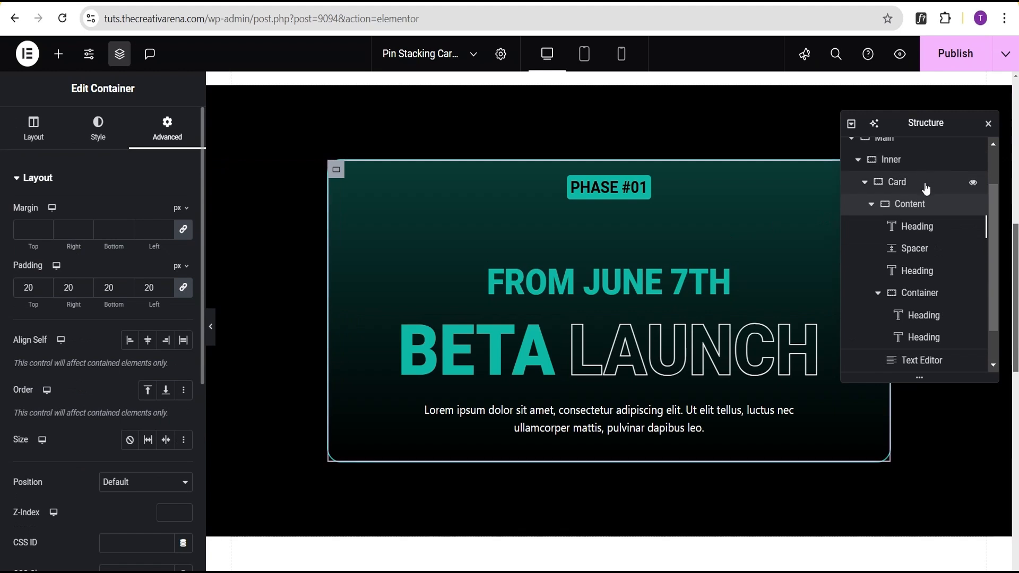
{"action": "left_click", "coordinate": [871, 204]}
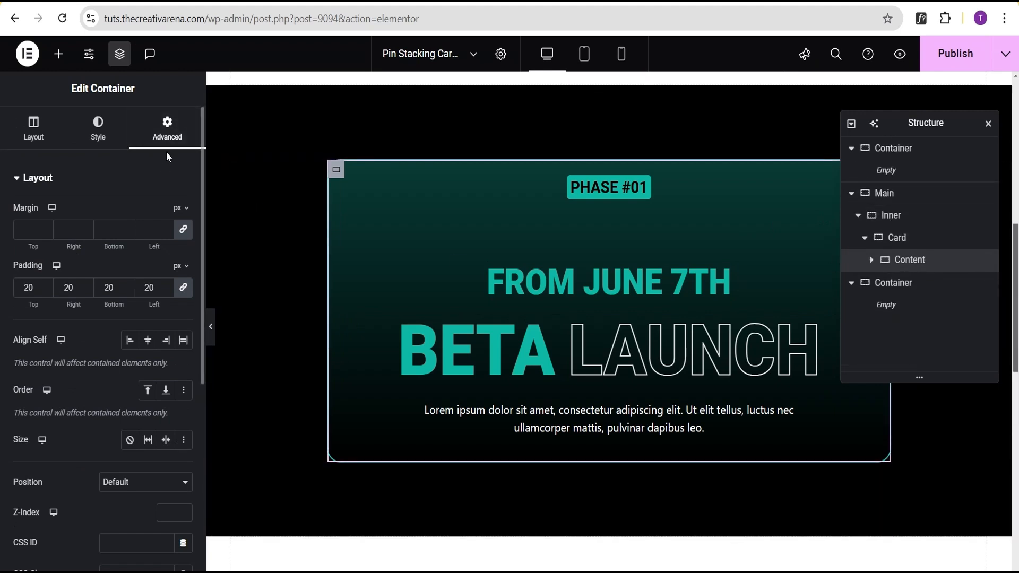
{"action": "scroll", "coordinate": [159, 212], "scroll_direction": "down", "scroll_amount": 3}
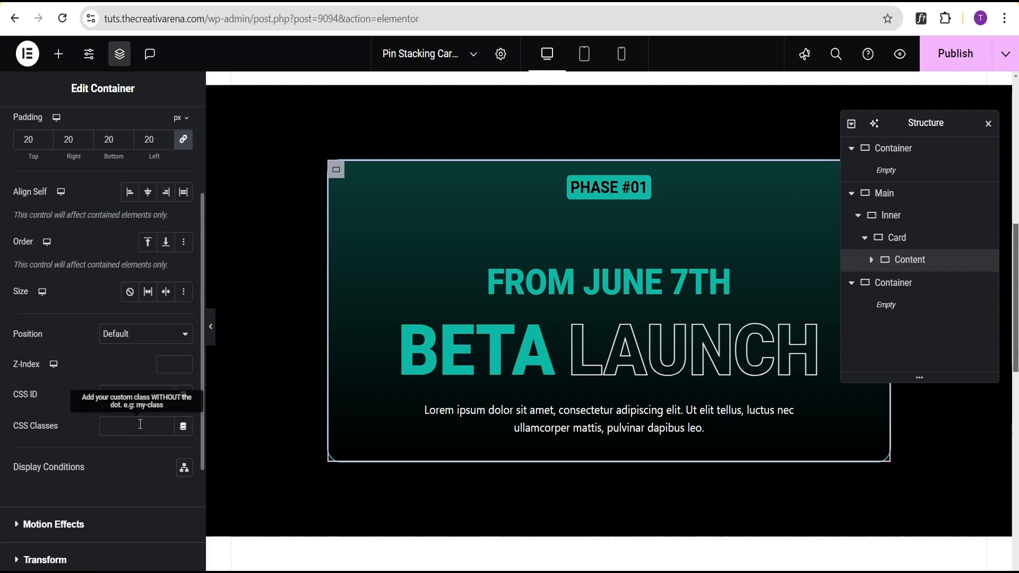
{"action": "left_click", "coordinate": [135, 427]}
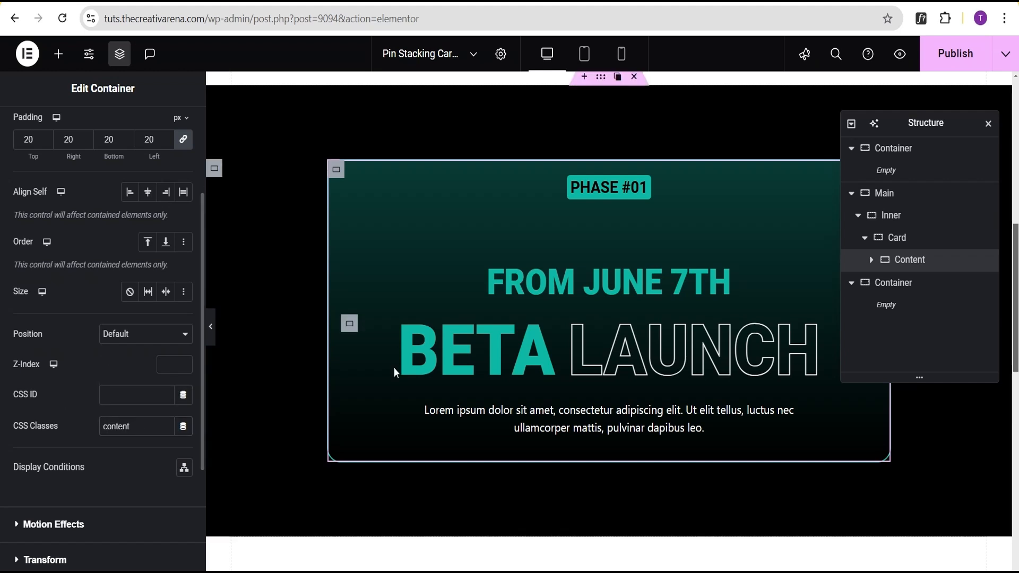
- Collapse the card and the empty containers in the structure tree, and duplicate the Card container three times inside Inner
{"action": "left_click", "coordinate": [864, 239]}
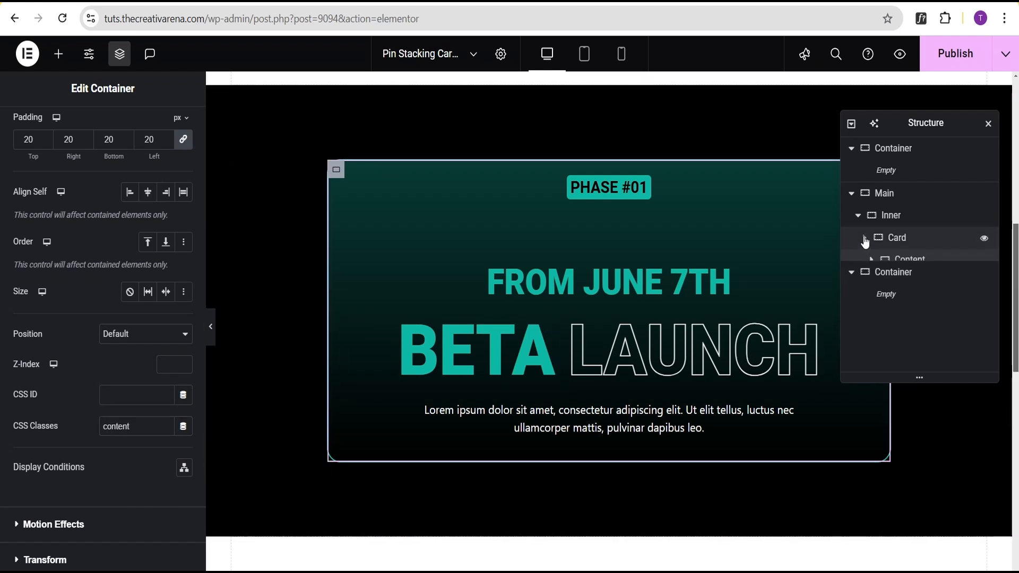
{"action": "left_click", "coordinate": [923, 237]}
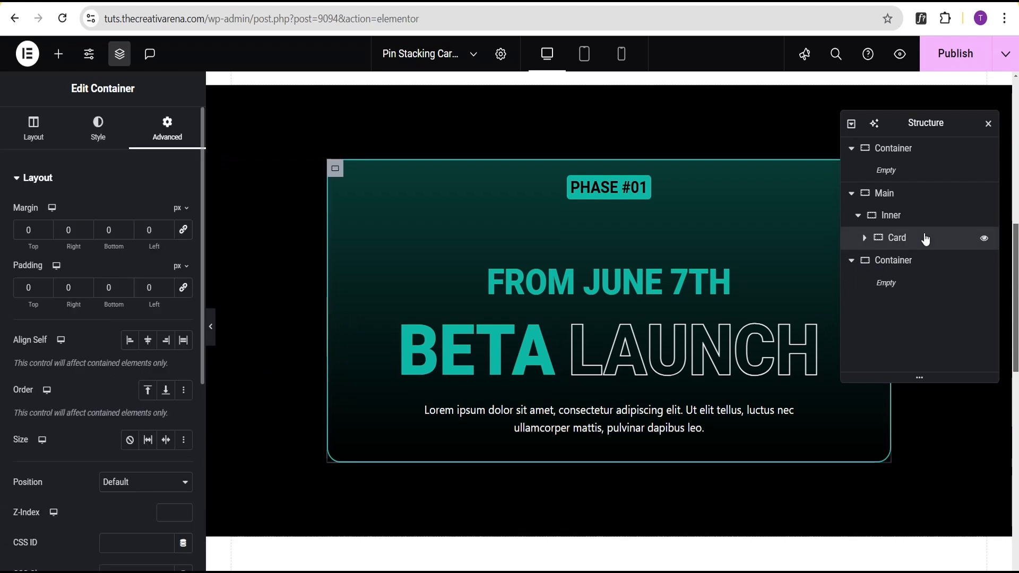
{"action": "left_click", "coordinate": [852, 261]}
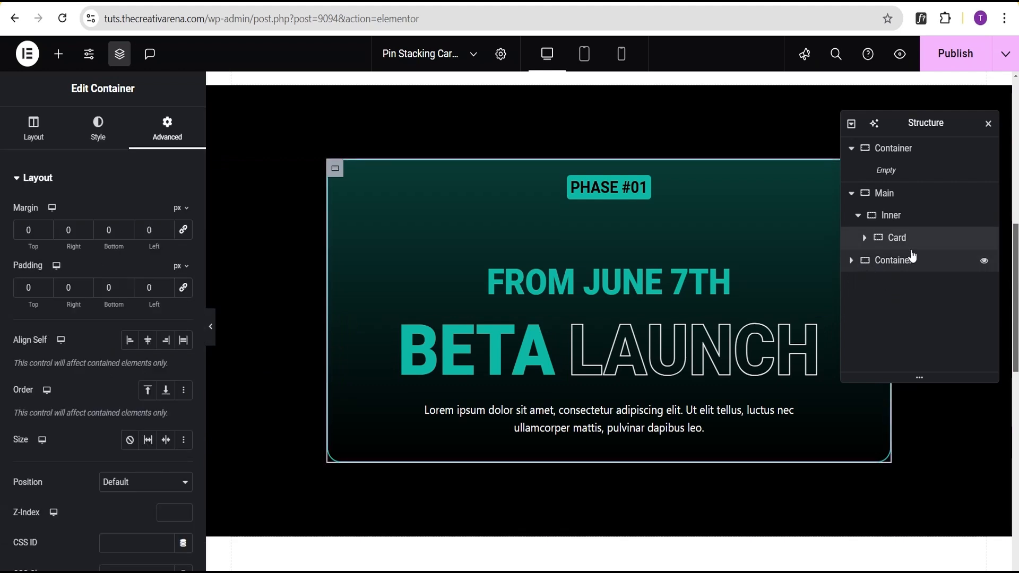
{"action": "left_click", "coordinate": [851, 149]}
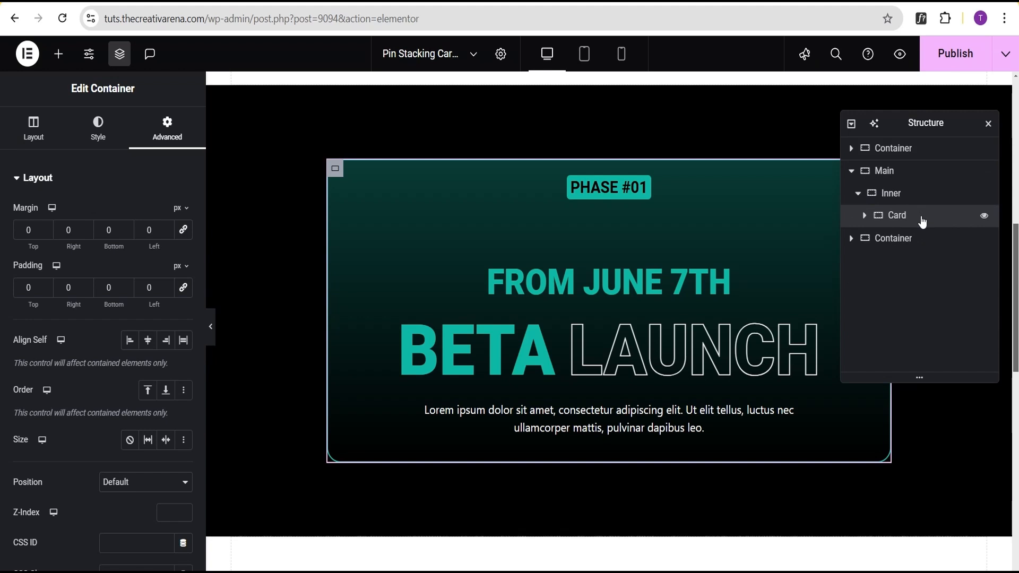
{"action": "right_click", "coordinate": [922, 222]}
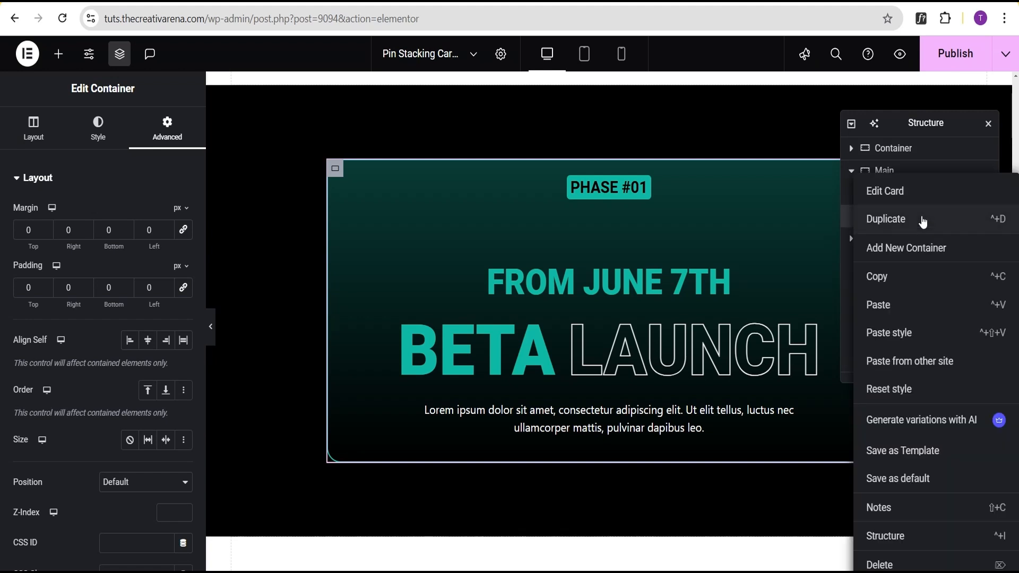
{"action": "left_click", "coordinate": [922, 220]}
{"action": "right_click", "coordinate": [928, 239]}
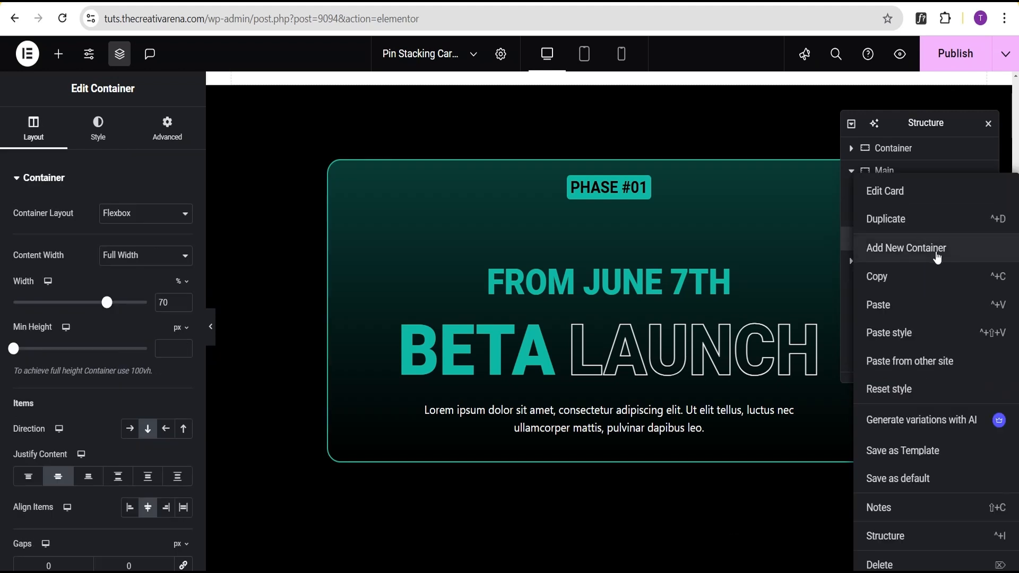
{"action": "left_click", "coordinate": [919, 221]}
{"action": "right_click", "coordinate": [926, 260]}
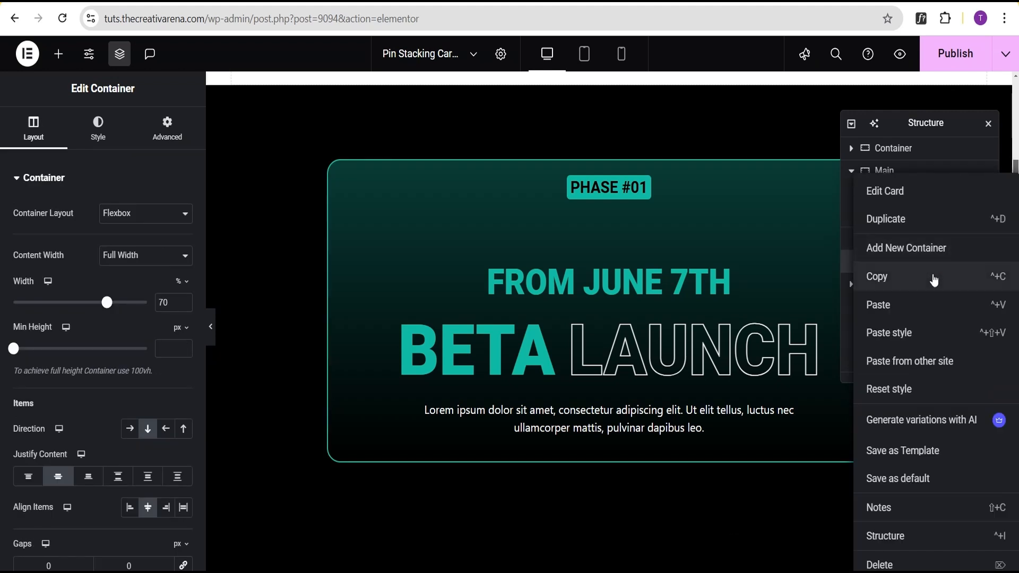
{"action": "left_click", "coordinate": [919, 220]}
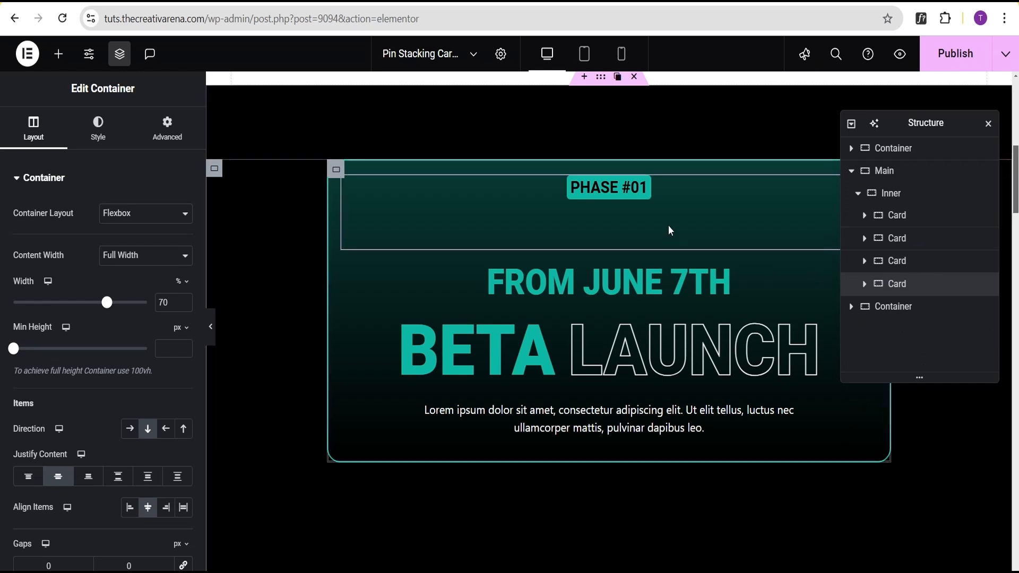
- Examine the spacing between the duplicated cards and the Inner container's row gap setting
{"action": "scroll", "coordinate": [669, 230], "scroll_direction": "down", "scroll_amount": 9}
{"action": "scroll", "coordinate": [669, 230], "scroll_direction": "down", "scroll_amount": 10}
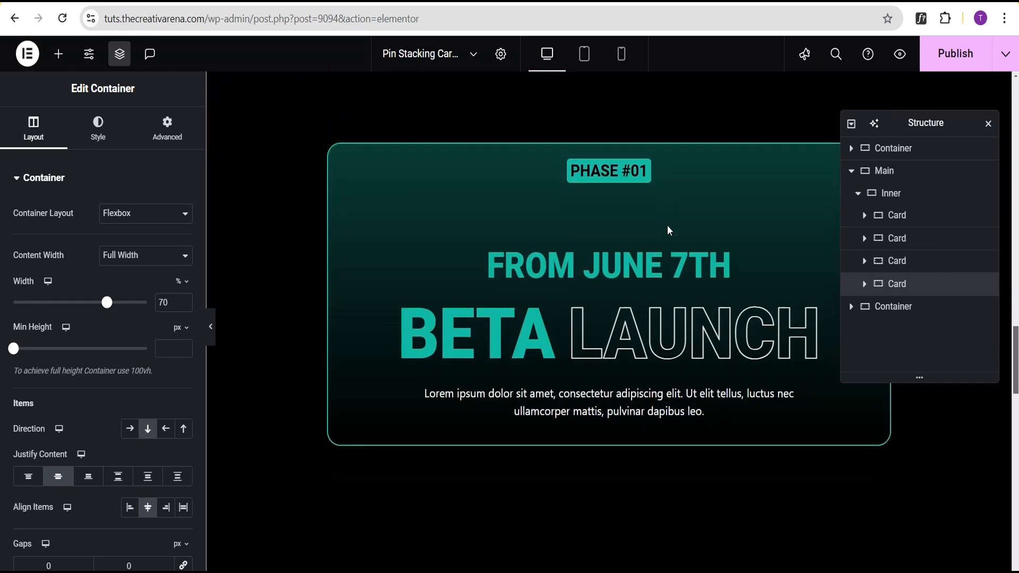
{"action": "scroll", "coordinate": [669, 231], "scroll_direction": "down", "scroll_amount": 3}
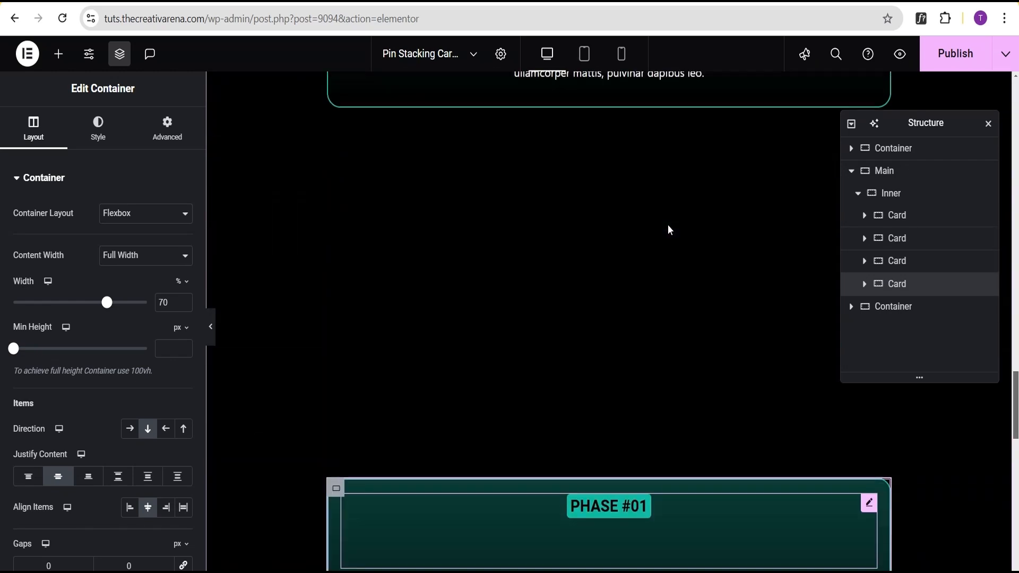
{"action": "scroll", "coordinate": [669, 228], "scroll_direction": "up", "scroll_amount": 4}
{"action": "scroll", "coordinate": [678, 278], "scroll_direction": "up", "scroll_amount": 1}
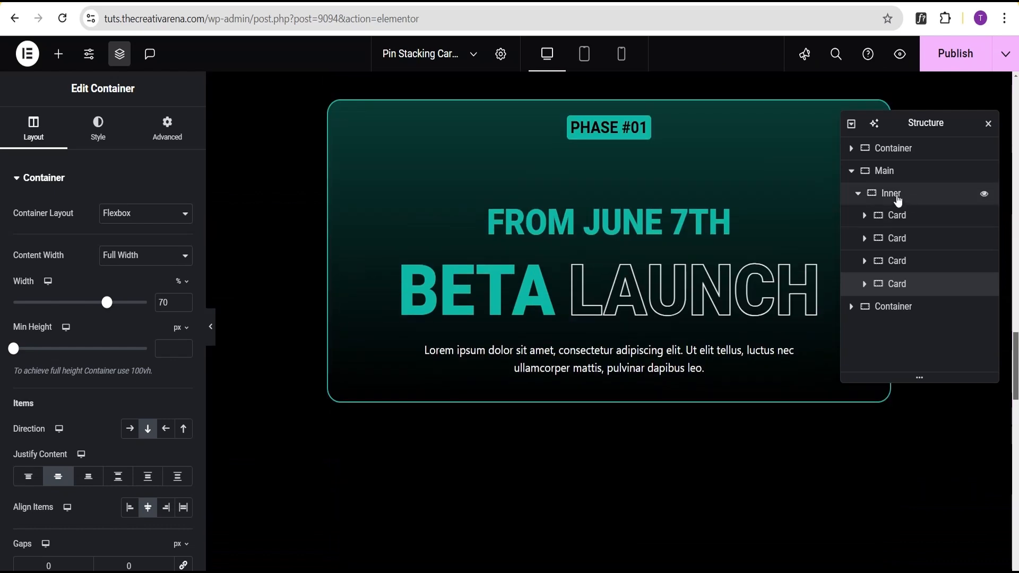
{"action": "left_click", "coordinate": [902, 195]}
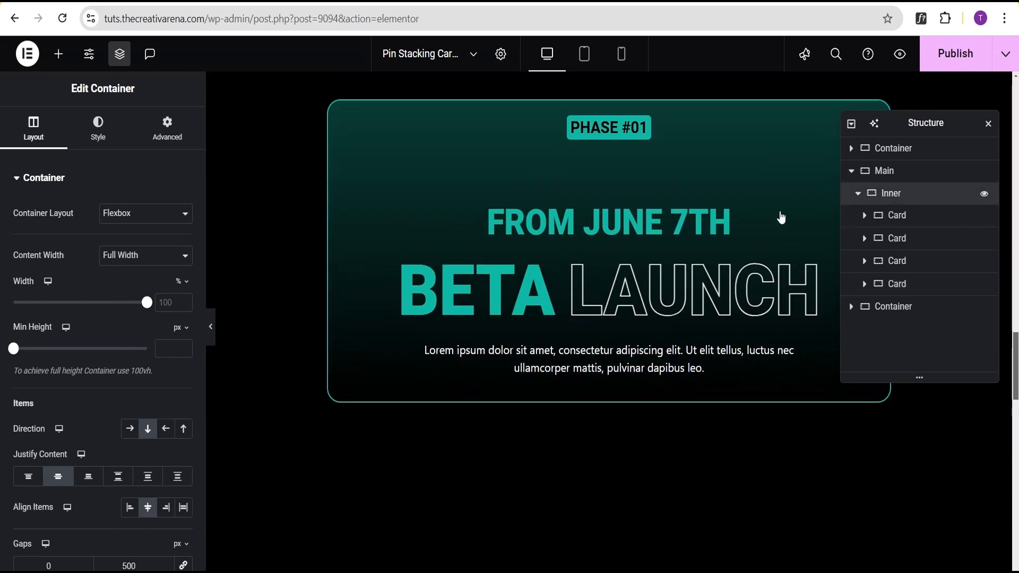
{"action": "scroll", "coordinate": [106, 371], "scroll_direction": "down", "scroll_amount": 3}
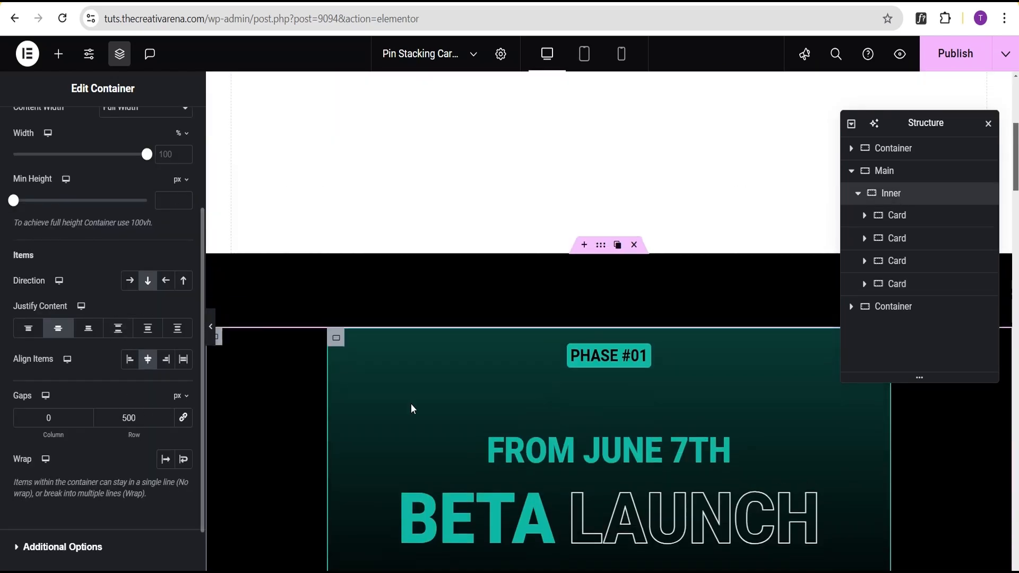
{"action": "scroll", "coordinate": [525, 375], "scroll_direction": "down", "scroll_amount": 15}
{"action": "scroll", "coordinate": [583, 339], "scroll_direction": "down", "scroll_amount": 15}
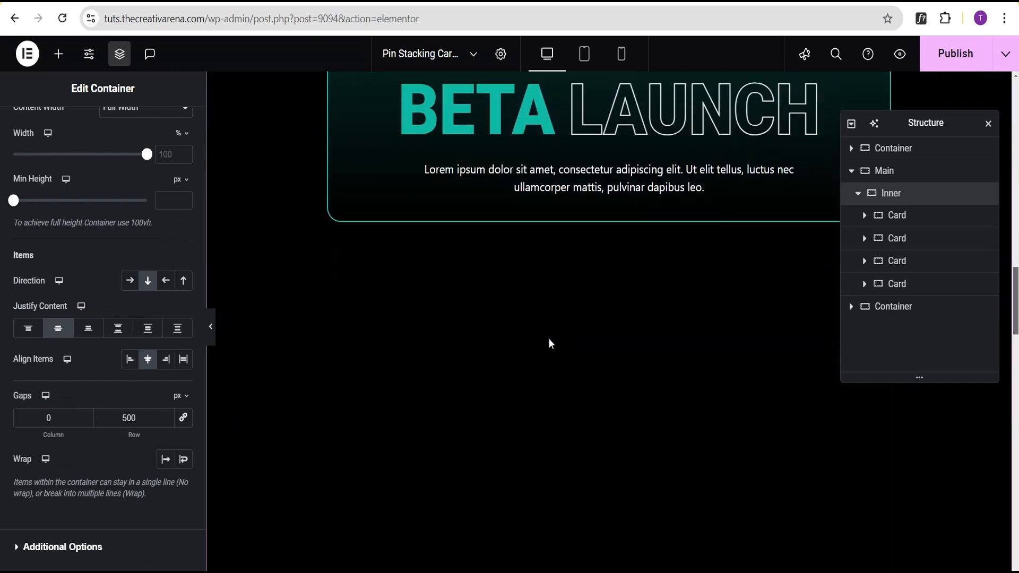
{"action": "scroll", "coordinate": [645, 331], "scroll_direction": "down", "scroll_amount": 1}
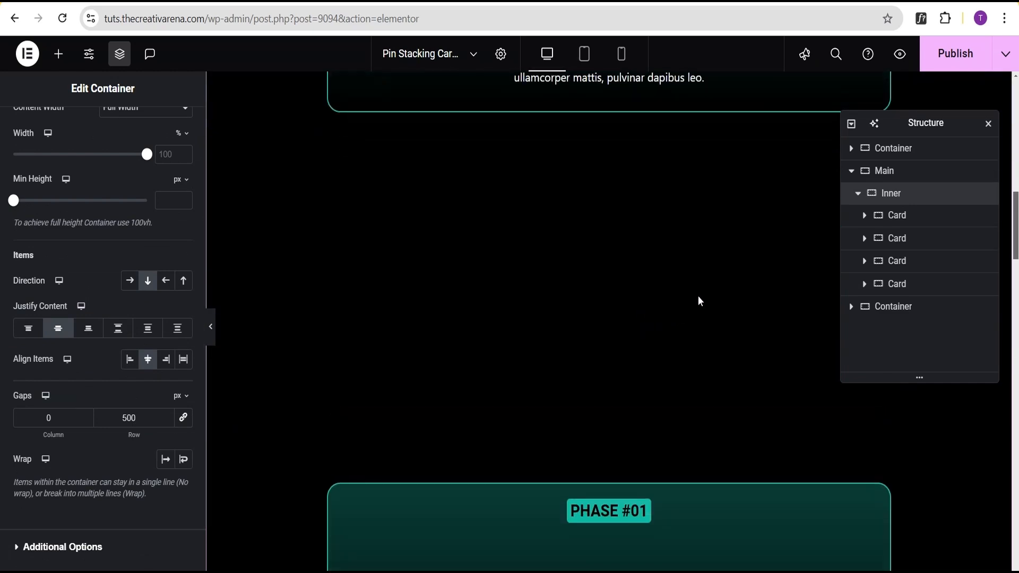
{"action": "scroll", "coordinate": [698, 301], "scroll_direction": "up", "scroll_amount": 2}
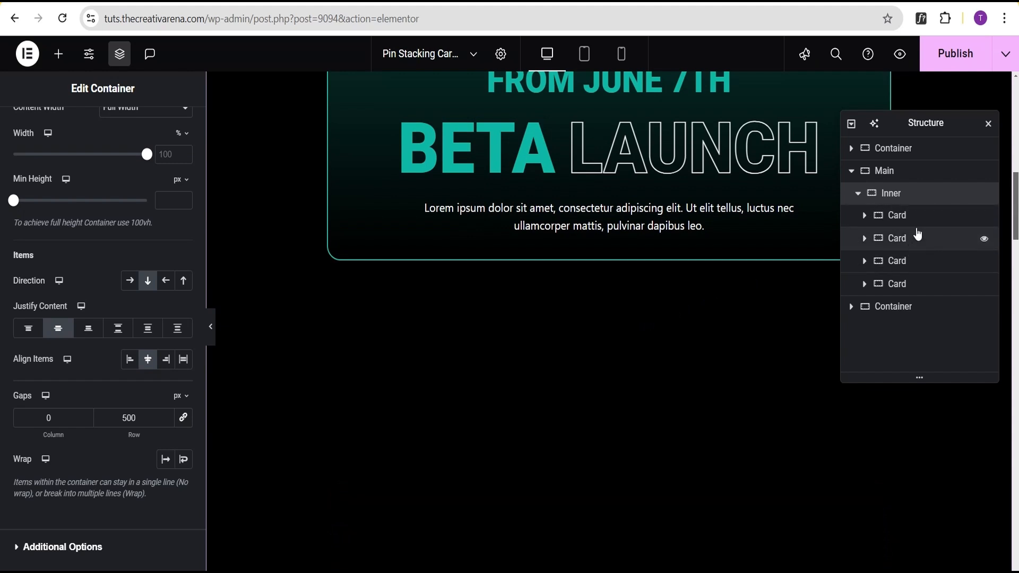
- Review the headings, text and colours of all four phase cards down the page
{"action": "left_click", "coordinate": [901, 243]}
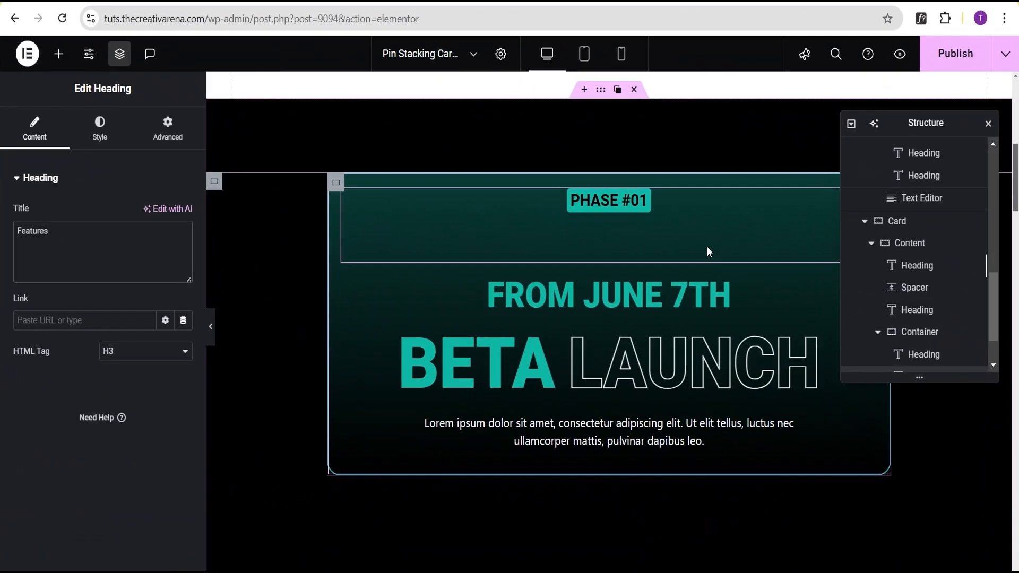
{"action": "scroll", "coordinate": [707, 246], "scroll_direction": "down", "scroll_amount": 1}
{"action": "scroll", "coordinate": [704, 244], "scroll_direction": "down", "scroll_amount": 5}
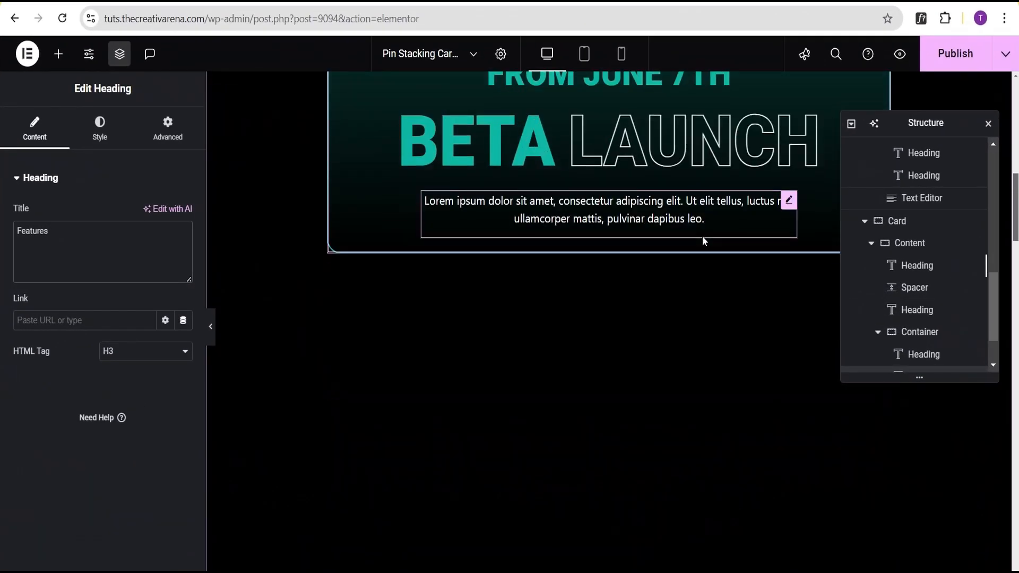
{"action": "scroll", "coordinate": [699, 235], "scroll_direction": "down", "scroll_amount": 5}
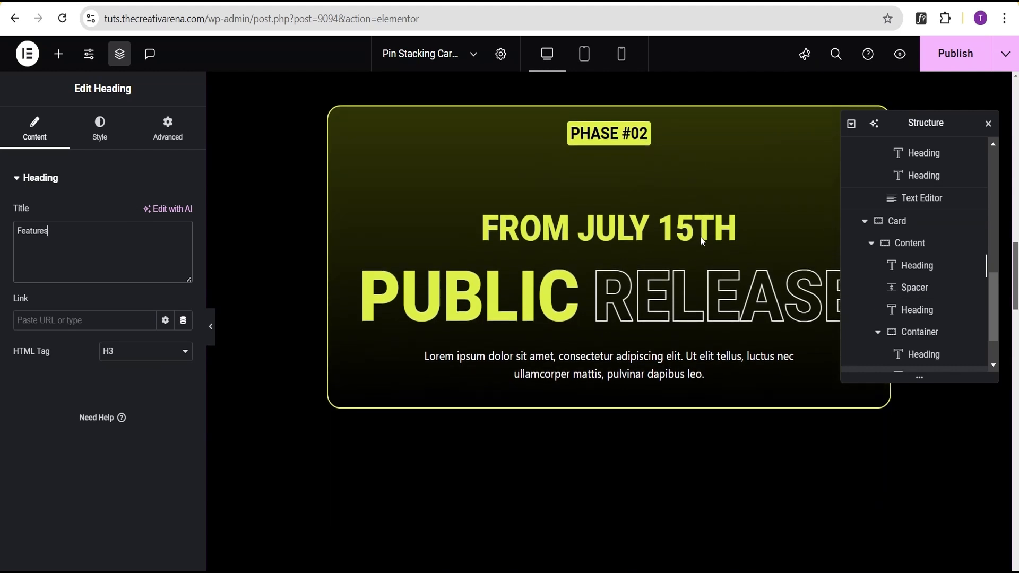
{"action": "scroll", "coordinate": [699, 235], "scroll_direction": "down", "scroll_amount": 5}
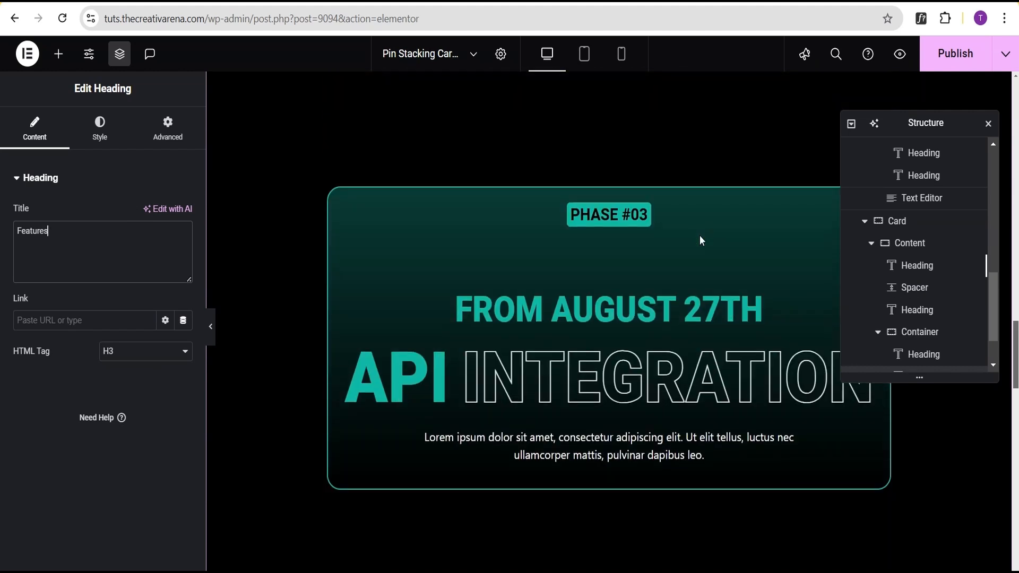
{"action": "scroll", "coordinate": [699, 235], "scroll_direction": "down", "scroll_amount": 5}
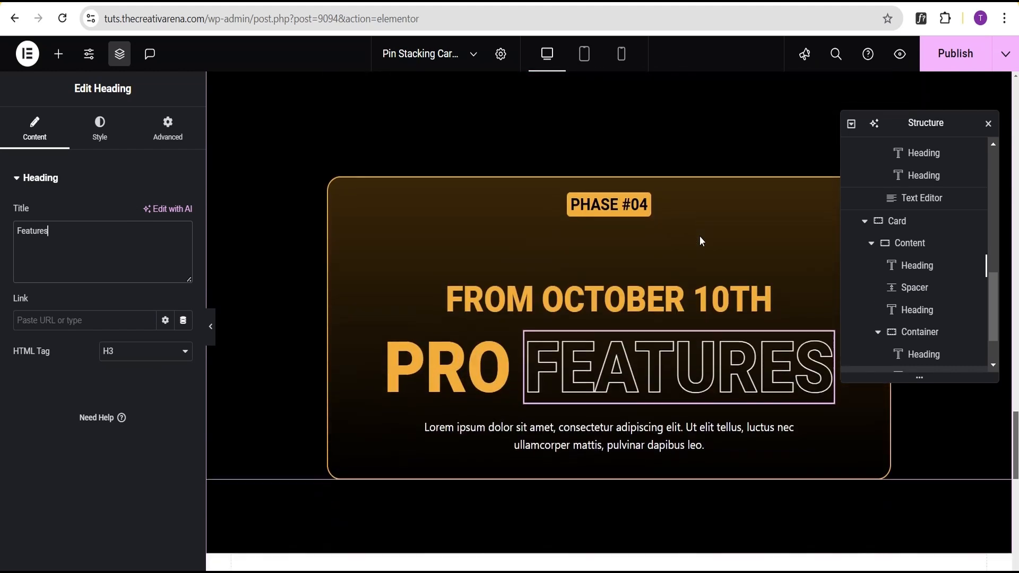
{"action": "scroll", "coordinate": [699, 235], "scroll_direction": "up", "scroll_amount": 10}
{"action": "scroll", "coordinate": [699, 241], "scroll_direction": "up", "scroll_amount": 5}
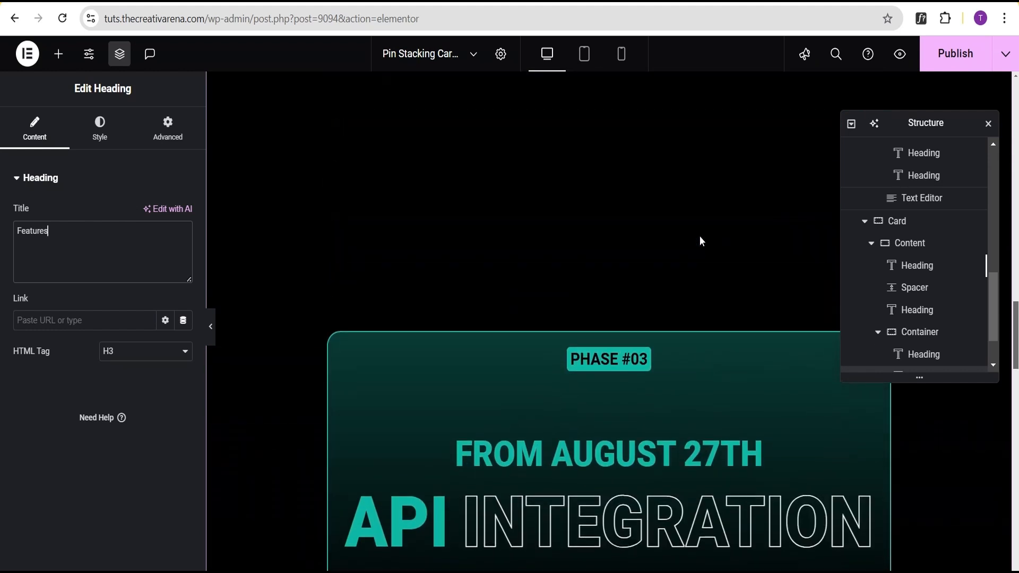
- Collapse the expanded Card containers inside Inner in the structure tree
{"action": "scroll", "coordinate": [864, 227], "scroll_direction": "down", "scroll_amount": 2}
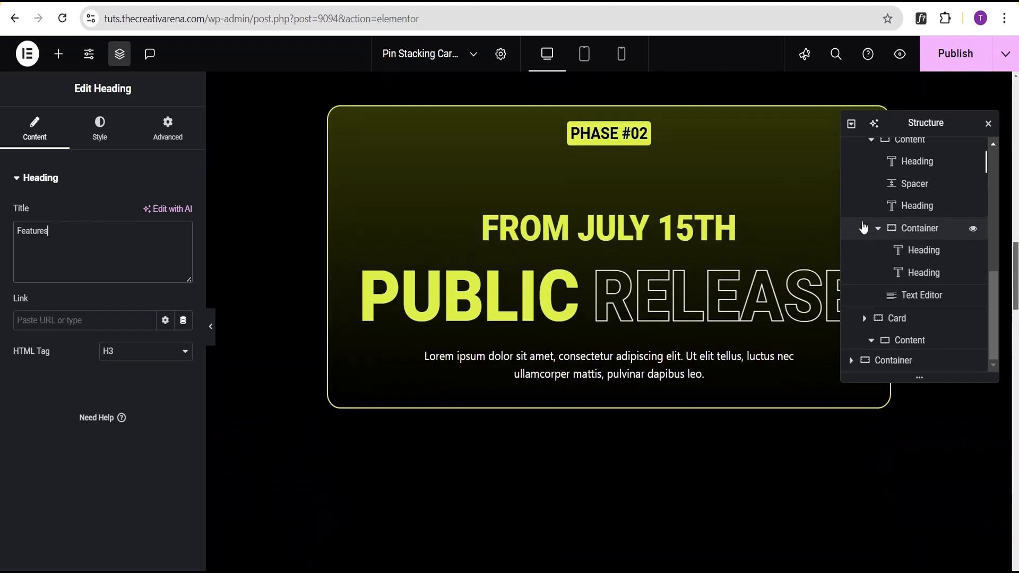
{"action": "scroll", "coordinate": [865, 230], "scroll_direction": "up", "scroll_amount": 1}
{"action": "scroll", "coordinate": [866, 246], "scroll_direction": "down", "scroll_amount": 1}
{"action": "left_click", "coordinate": [863, 290]}
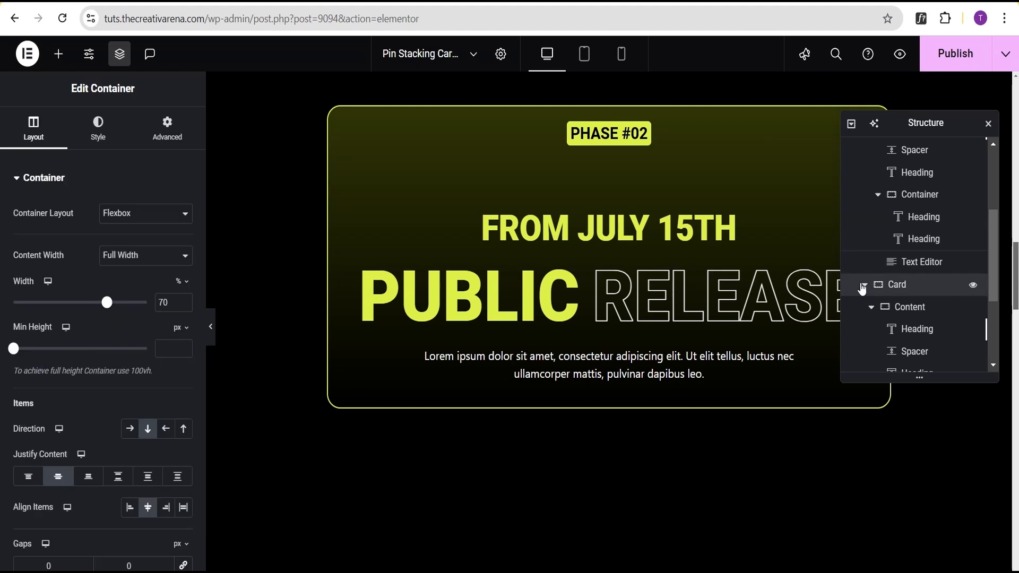
{"action": "left_click", "coordinate": [864, 286]}
{"action": "scroll", "coordinate": [863, 212], "scroll_direction": "up", "scroll_amount": 3}
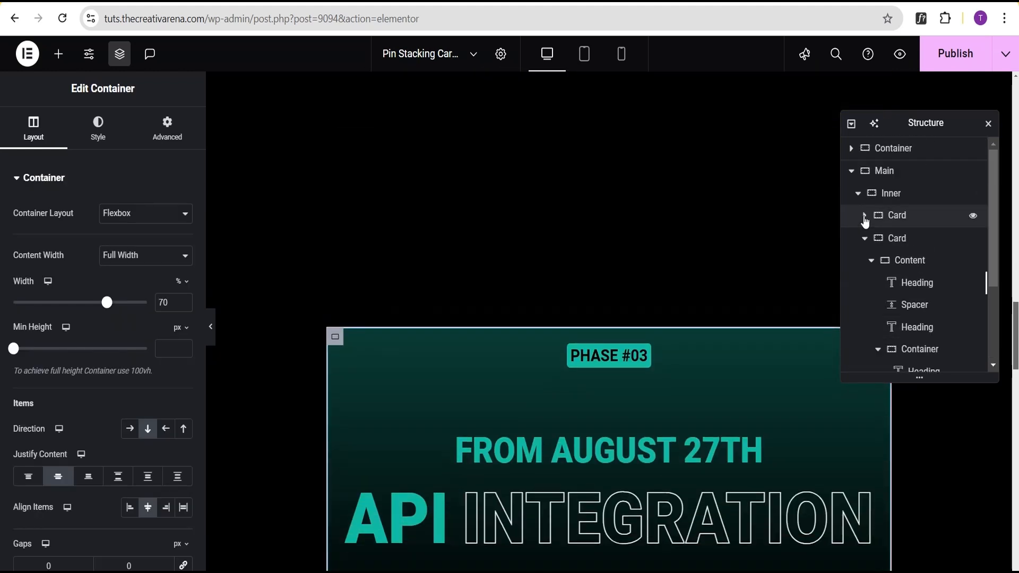
{"action": "left_click", "coordinate": [864, 238]}
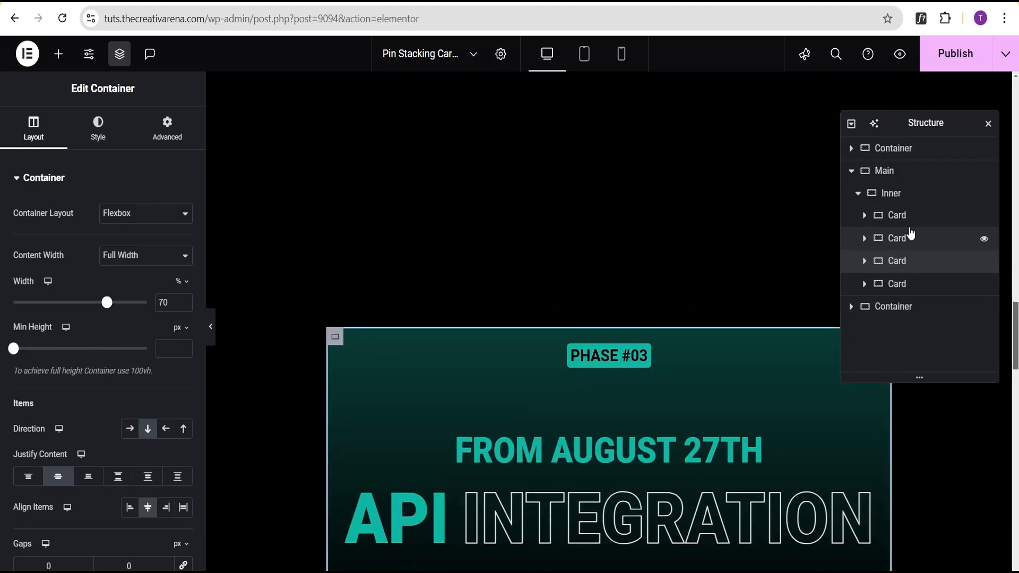
- Select the first Card container (Phase #01) and open its custom CSS editor
{"action": "left_click", "coordinate": [914, 223]}
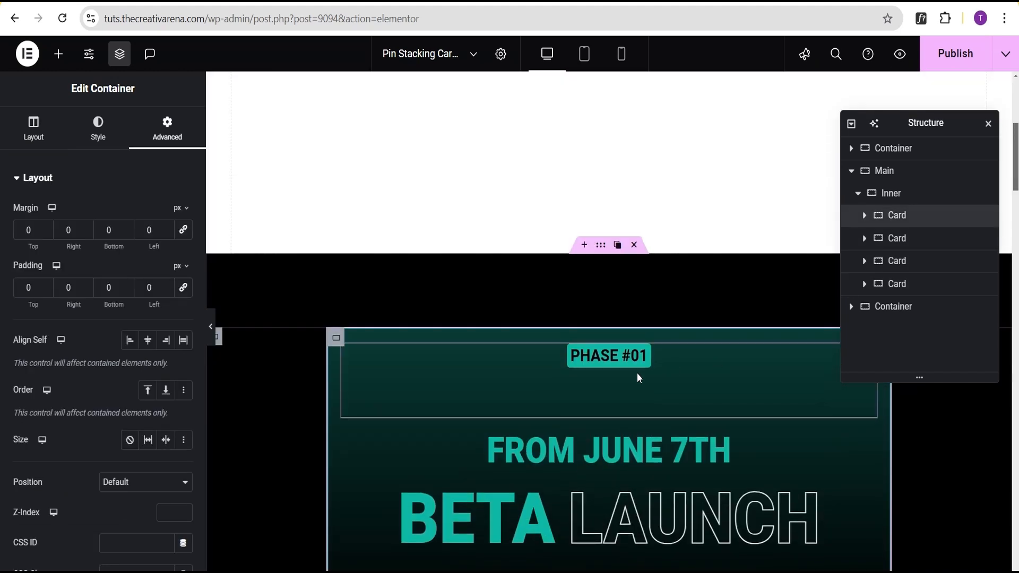
{"action": "scroll", "coordinate": [638, 377], "scroll_direction": "down", "scroll_amount": 3}
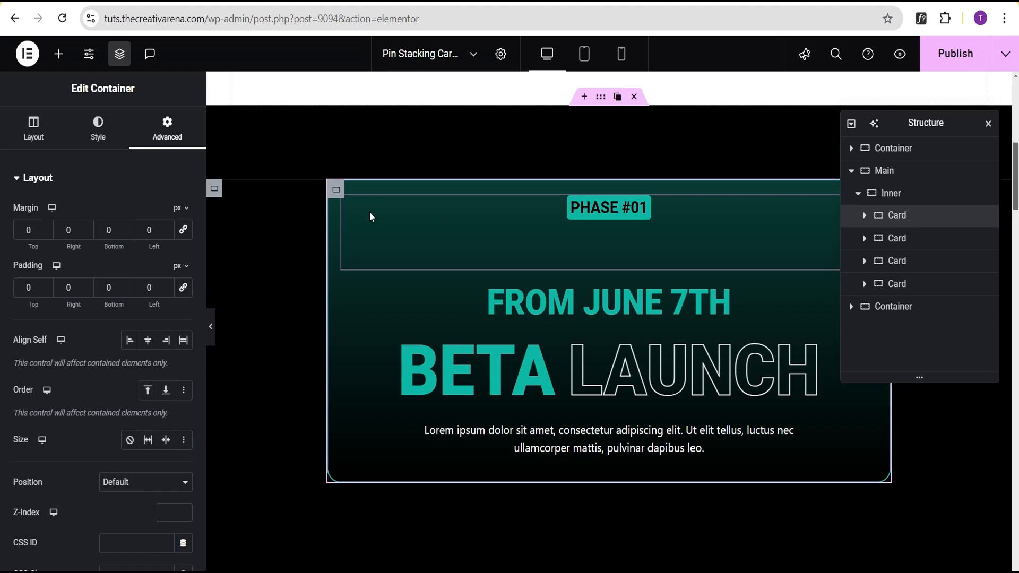
{"action": "left_click", "coordinate": [164, 179]}
{"action": "left_click", "coordinate": [122, 356]}
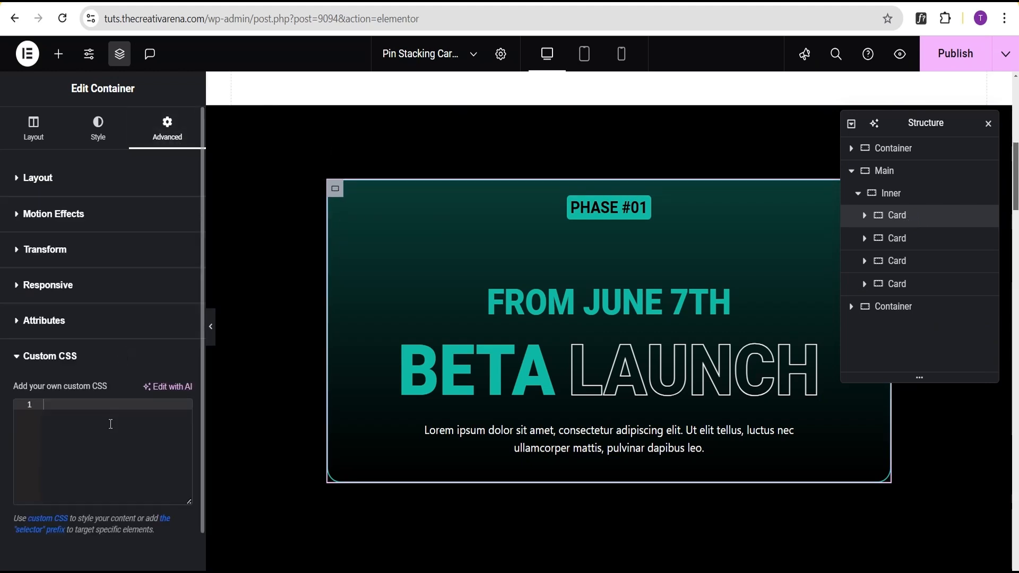
{"action": "scroll", "coordinate": [106, 423], "scroll_direction": "down", "scroll_amount": 1}
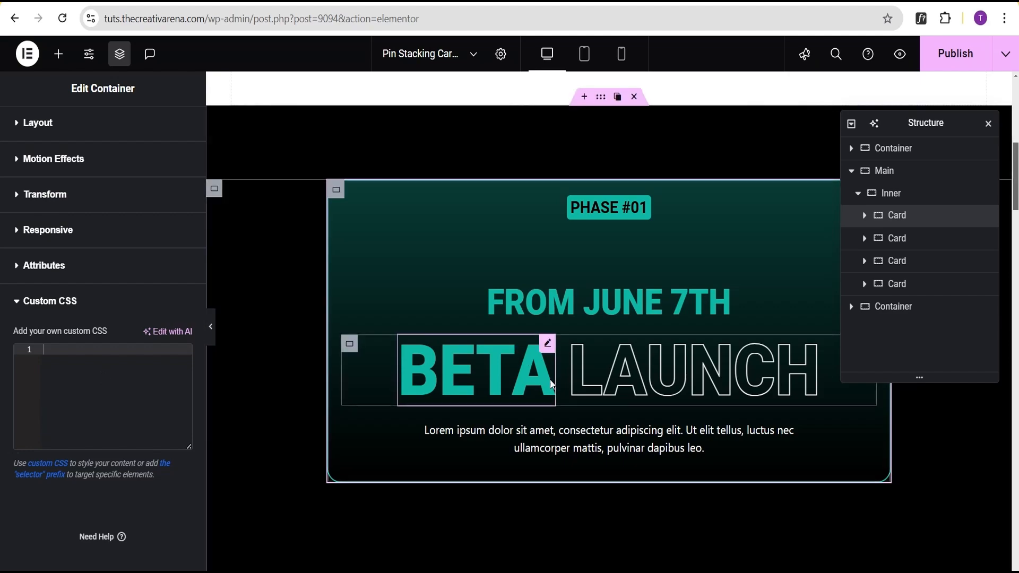
- Switch to the code editor, copy all the code in Pin Stacking Card.css, and paste it into the first card's custom CSS
{"action": "left_click", "coordinate": [633, 572]}
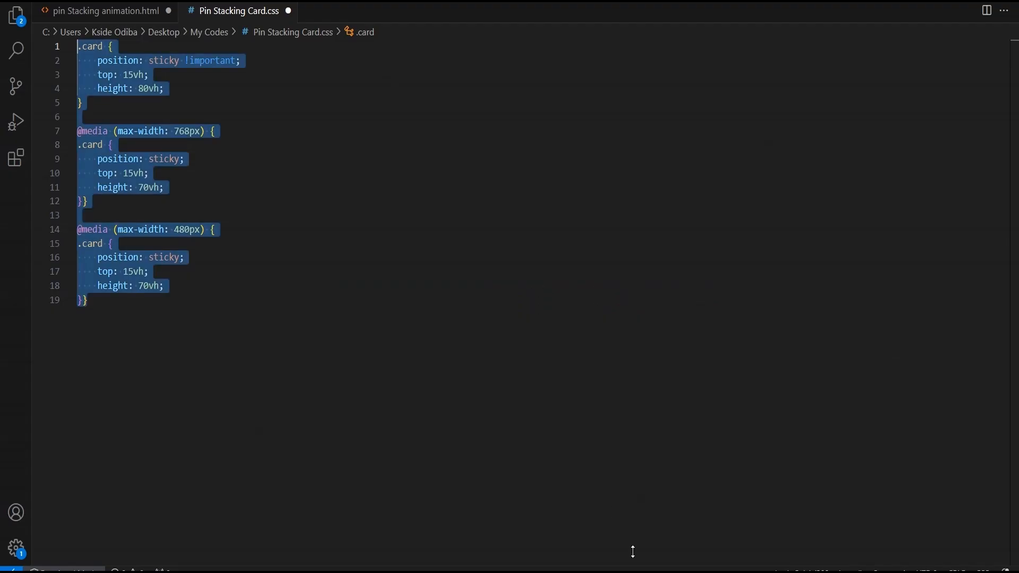
{"action": "left_click", "coordinate": [228, 298]}
{"action": "key", "text": "ctrl+a"}
{"action": "key", "text": "ctrl+c"}
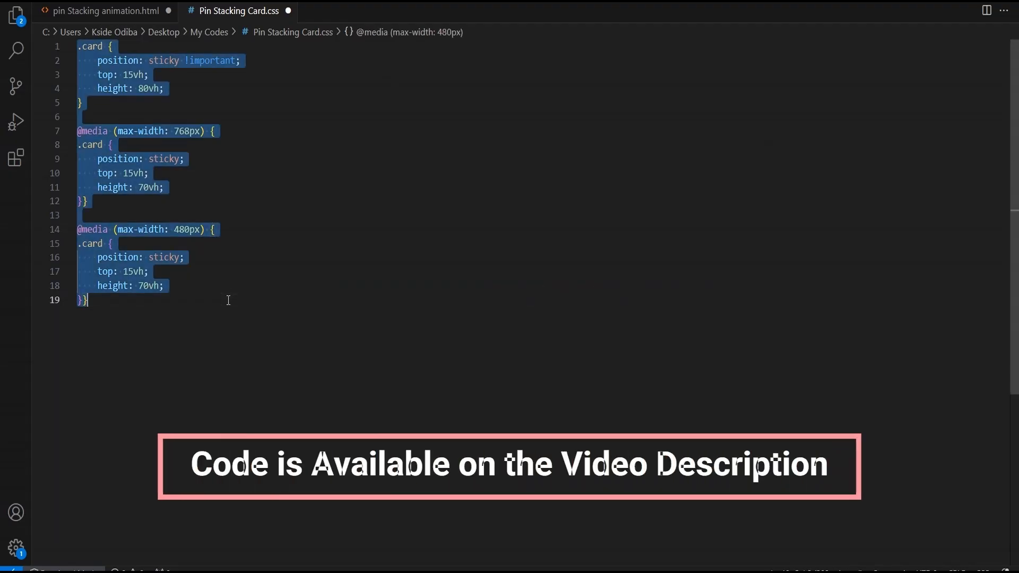
{"action": "key", "text": "alt+Tab"}
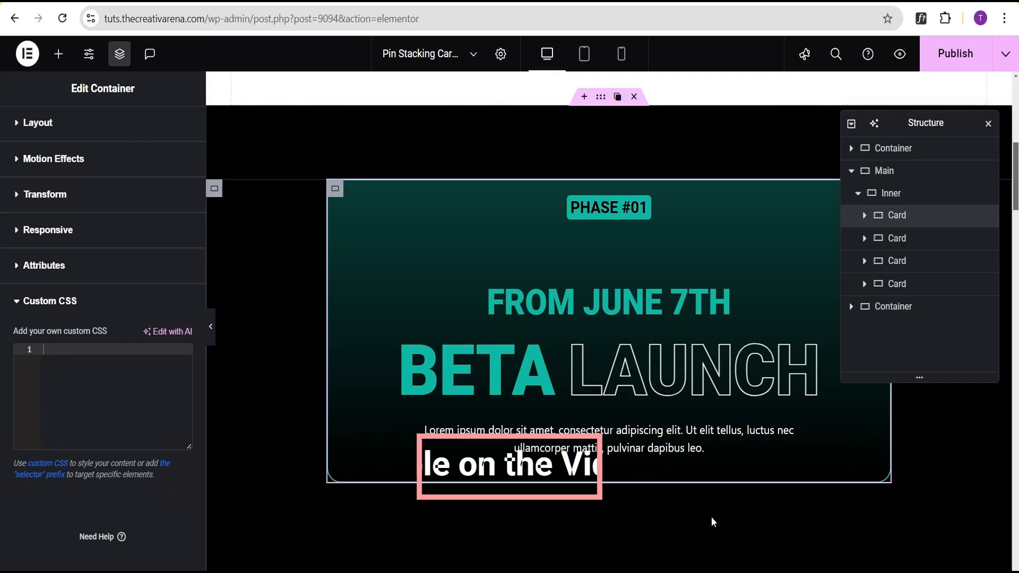
{"action": "left_click", "coordinate": [92, 360]}
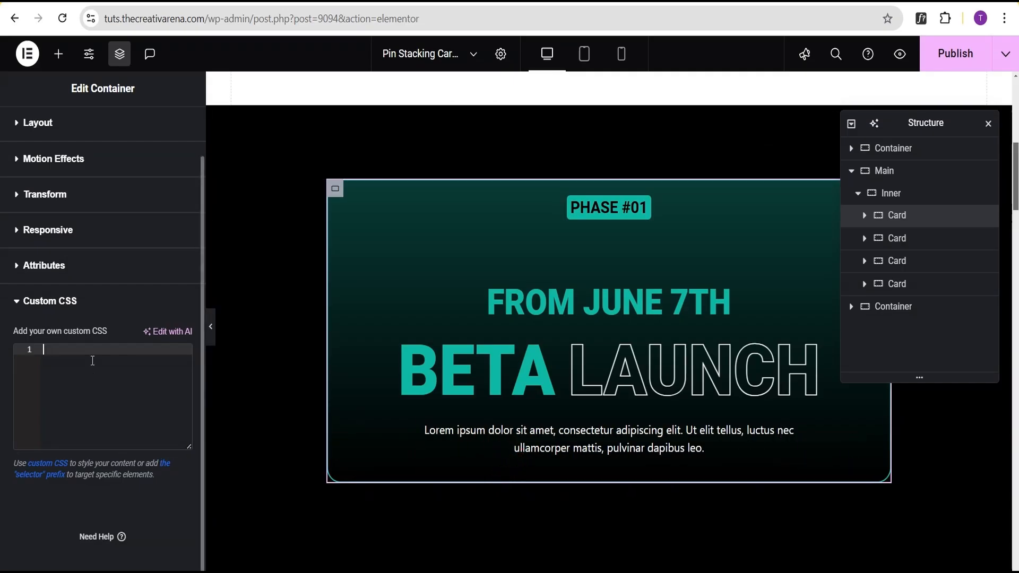
{"action": "key", "text": "ctrl+v"}
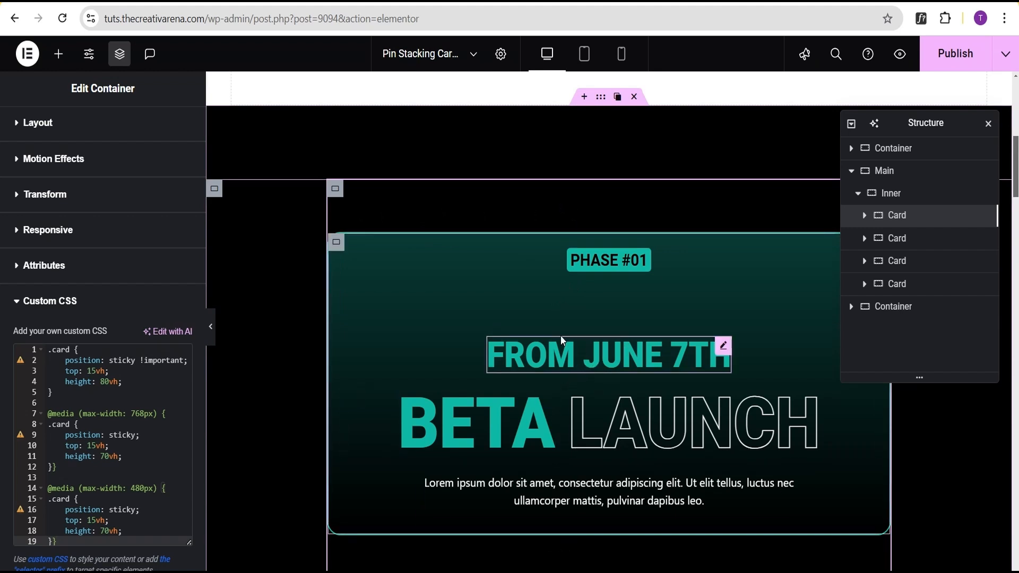
- Set the minimum height of the Content container in the Phase #01 card to a custom value of 100%
{"action": "left_click", "coordinate": [866, 220]}
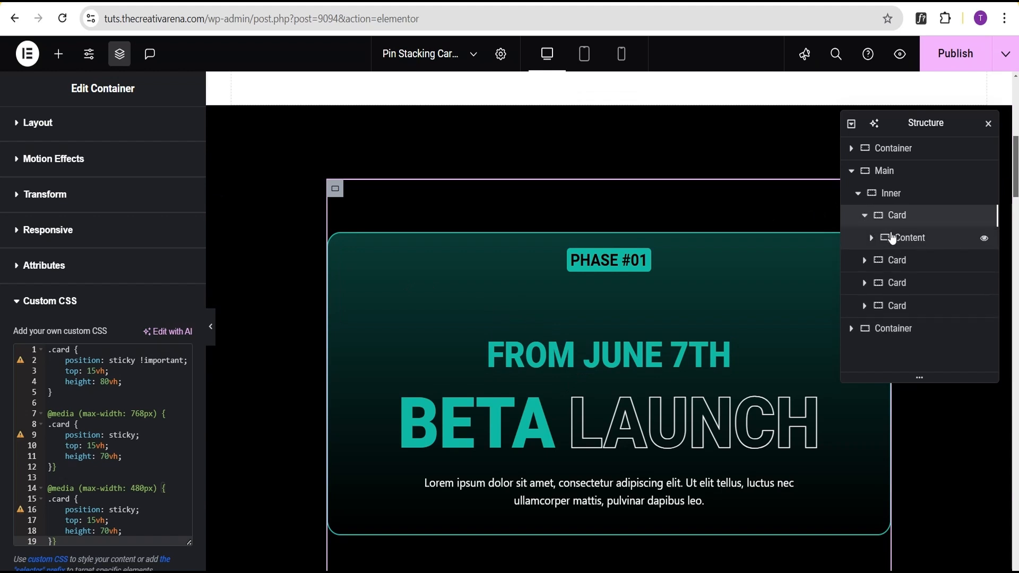
{"action": "left_click", "coordinate": [910, 238]}
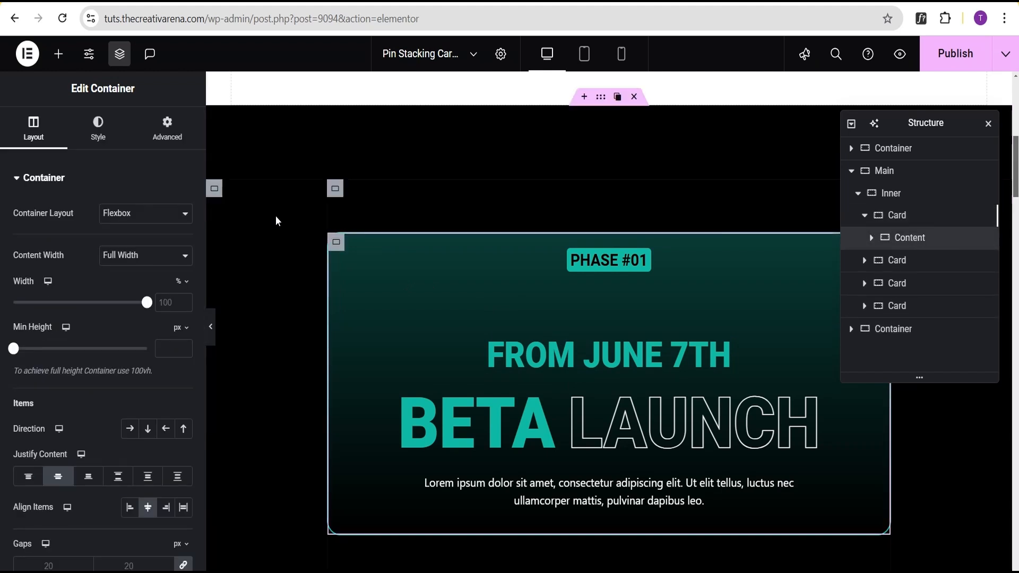
{"action": "left_click", "coordinate": [179, 327]}
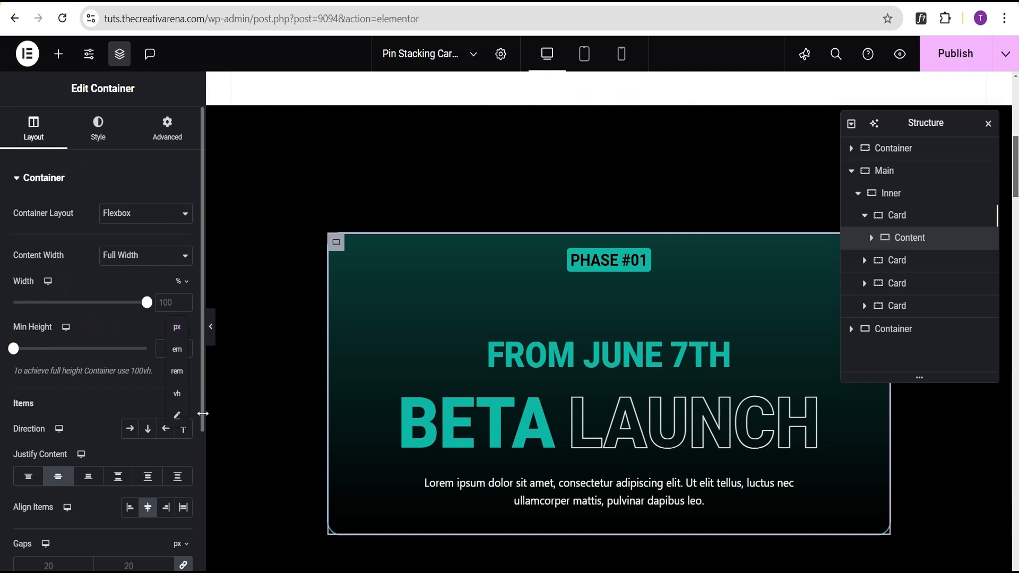
{"action": "left_click", "coordinate": [177, 415]}
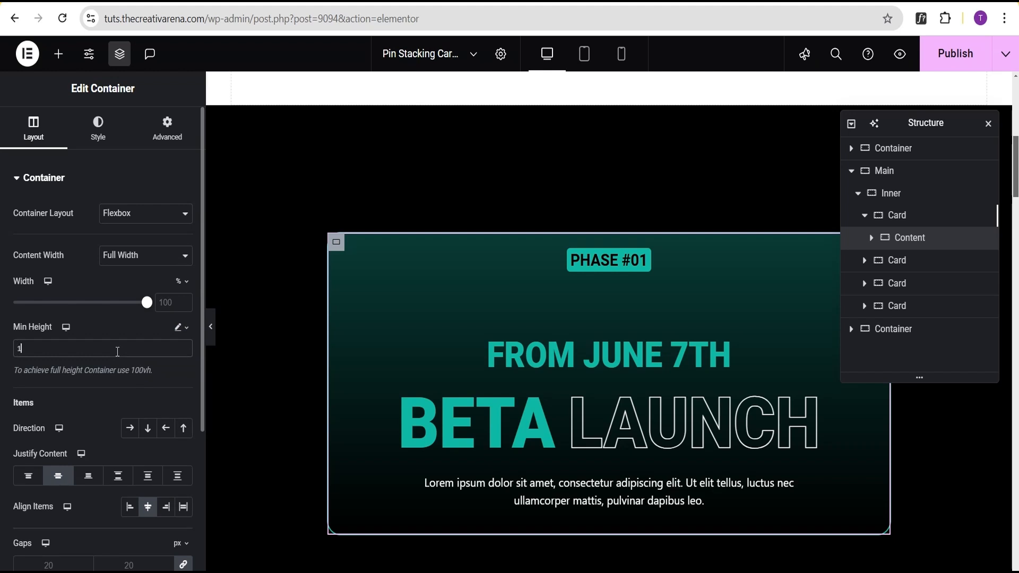
{"action": "type", "text": "100%"}
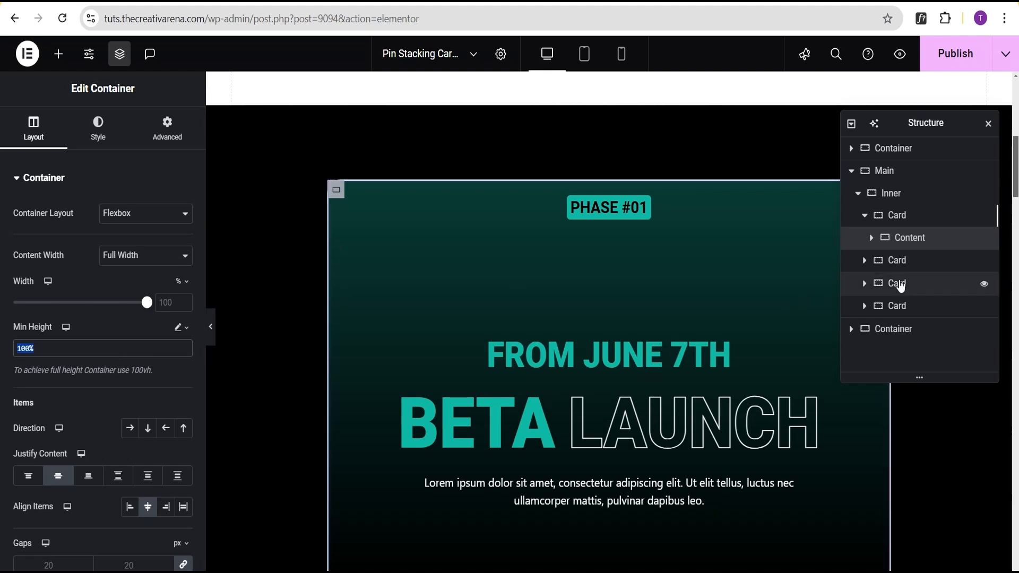
- Review the first card's custom CSS alongside its Content container's minimum height
{"action": "left_click", "coordinate": [901, 219]}
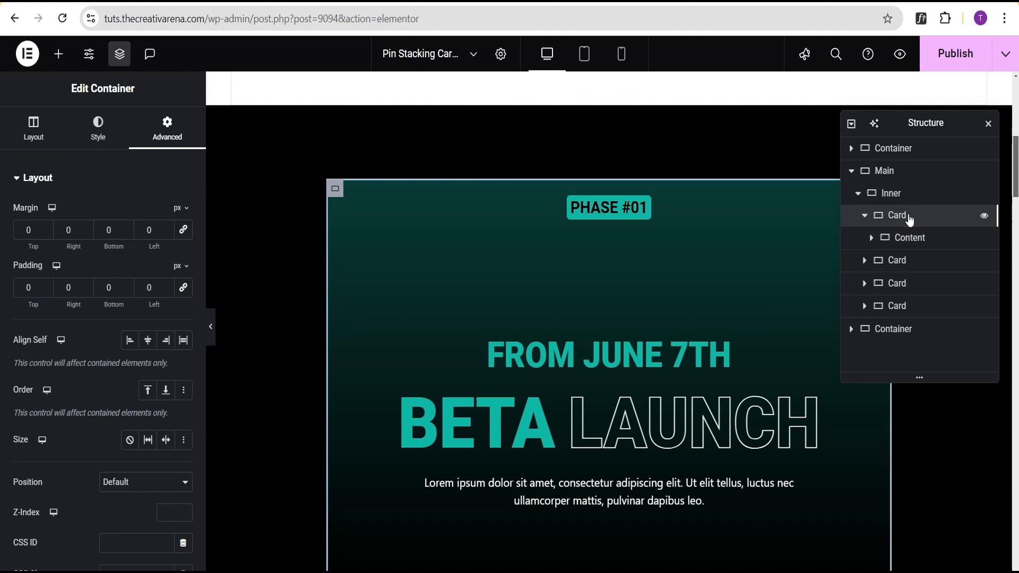
{"action": "left_click", "coordinate": [162, 181]}
{"action": "left_click", "coordinate": [95, 362]}
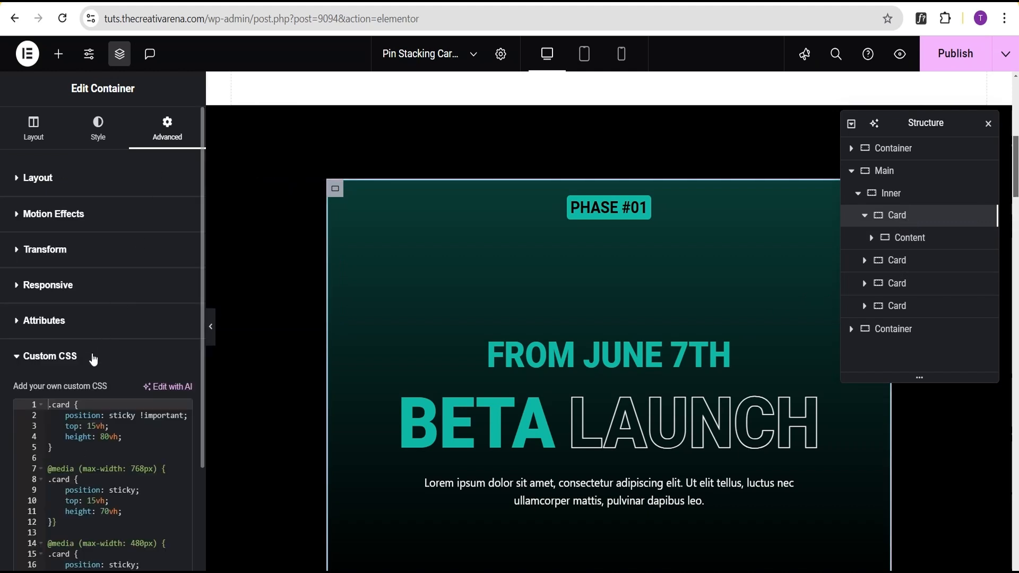
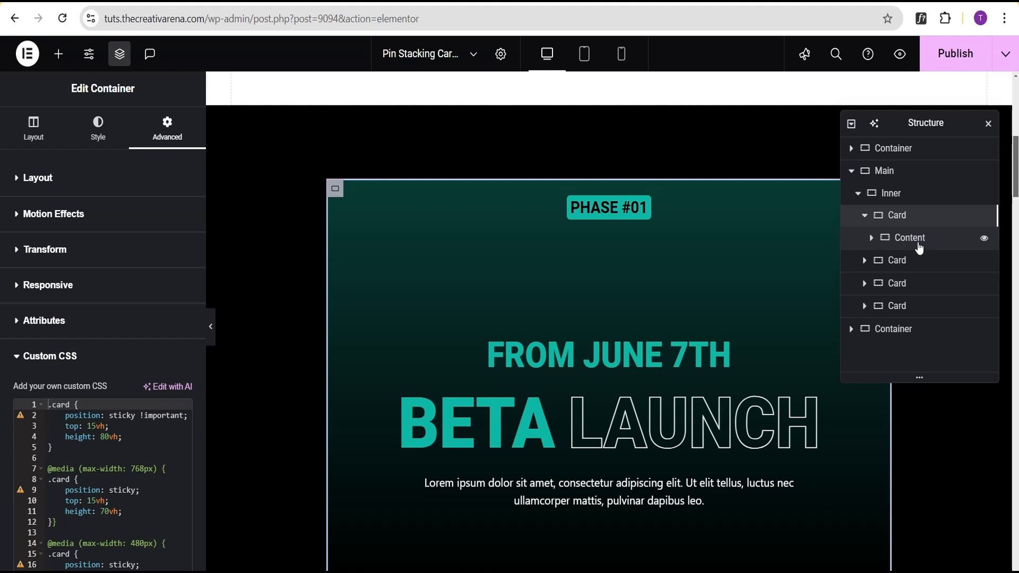
{"action": "left_click", "coordinate": [914, 240]}
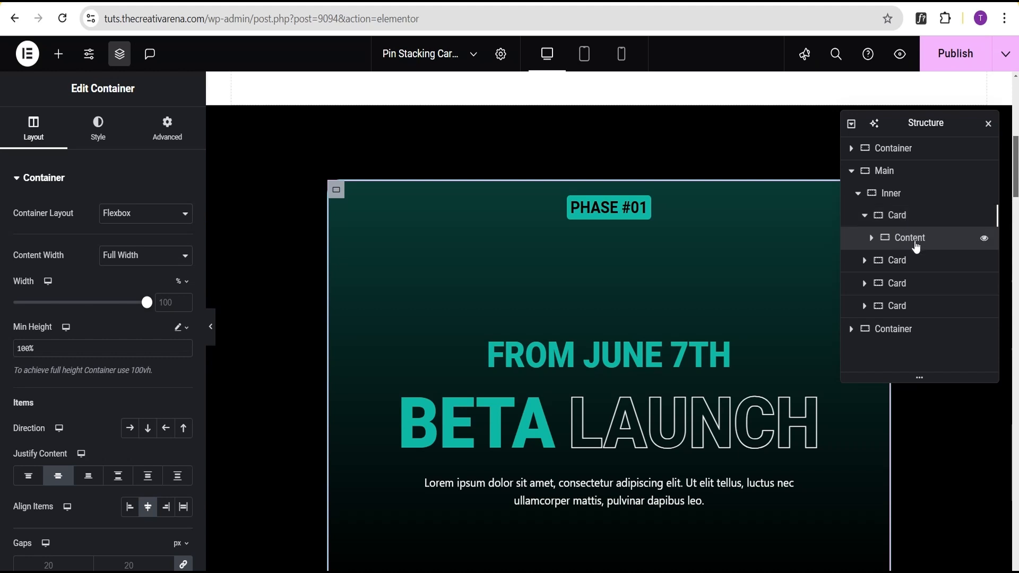
- Set the minimum height of the Content container in the Phase #02 card to a custom value of 100%
{"action": "left_click", "coordinate": [864, 266]}
{"action": "left_click", "coordinate": [863, 262]}
{"action": "left_click", "coordinate": [909, 285]}
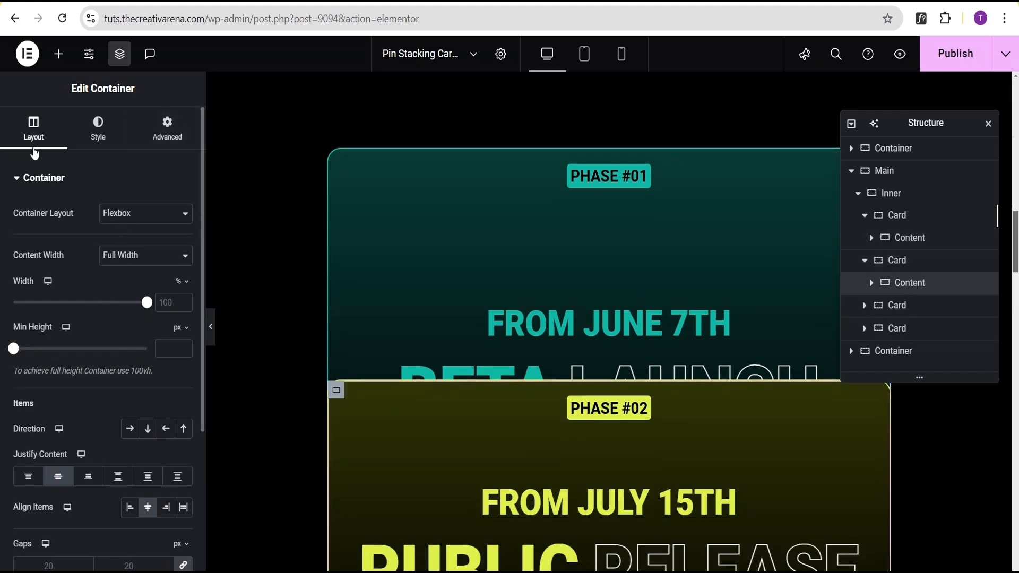
{"action": "left_click", "coordinate": [179, 328]}
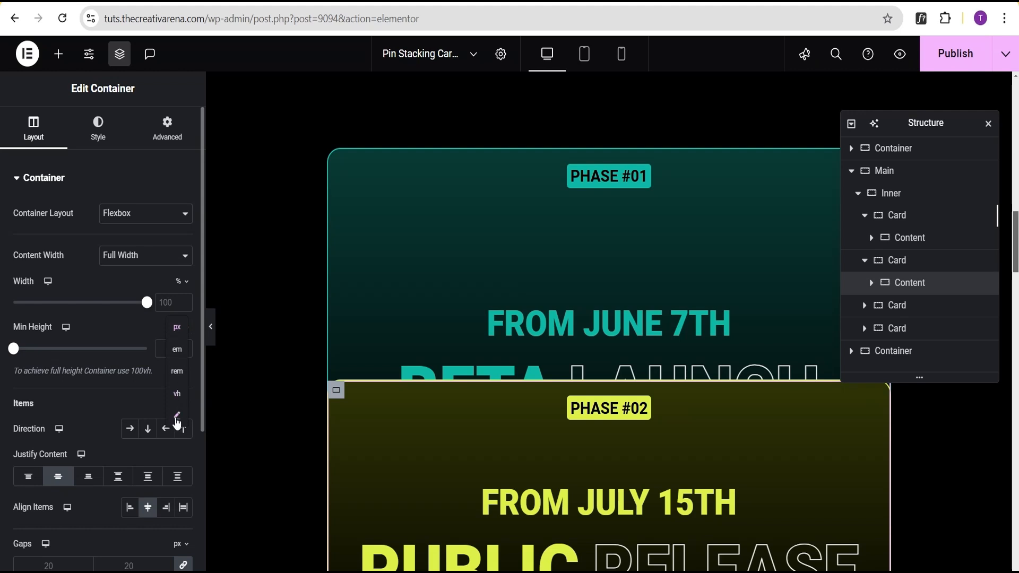
{"action": "left_click", "coordinate": [177, 416]}
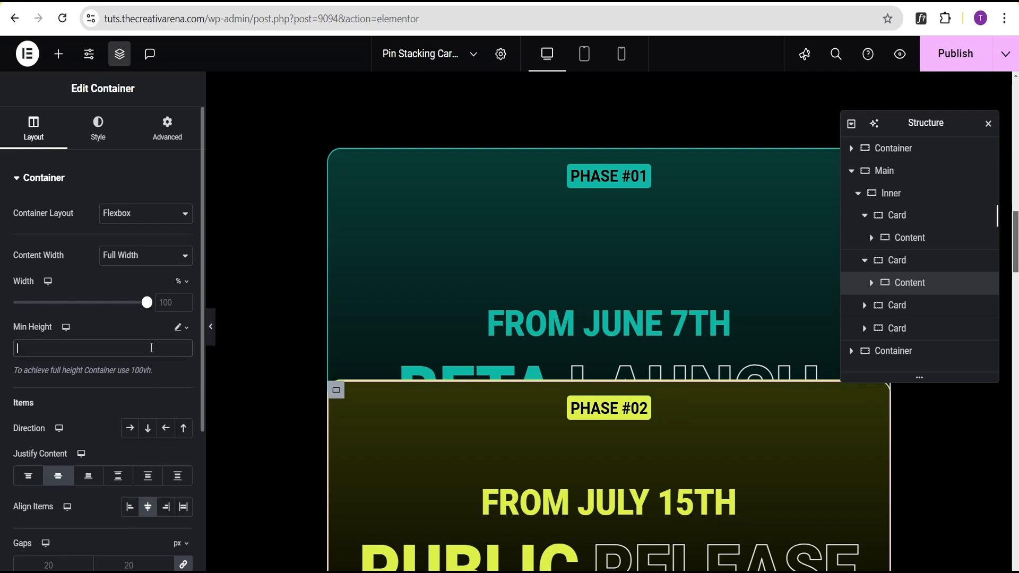
{"action": "scroll", "coordinate": [382, 322], "scroll_direction": "down", "scroll_amount": 3}
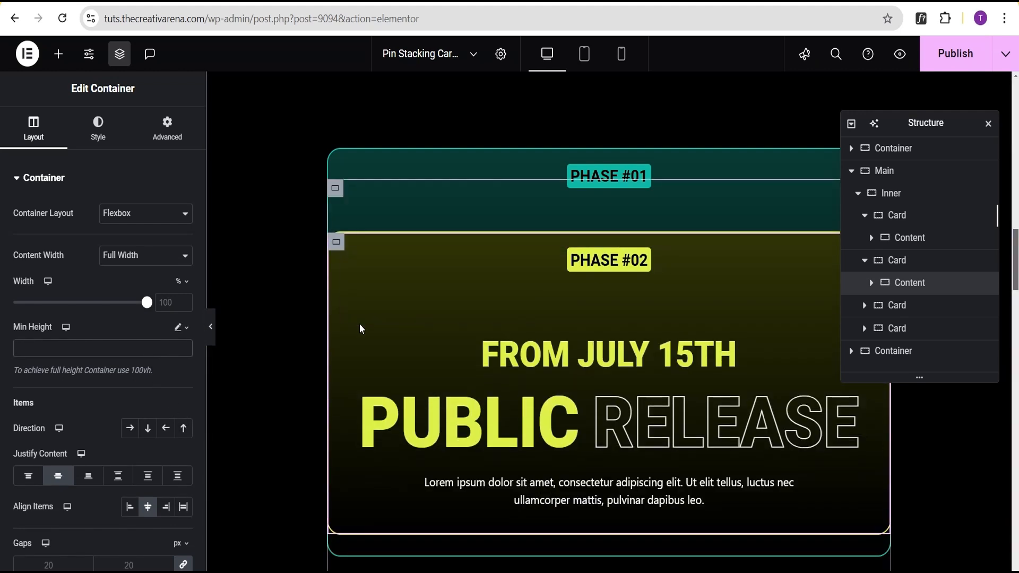
{"action": "type", "text": "100%"}
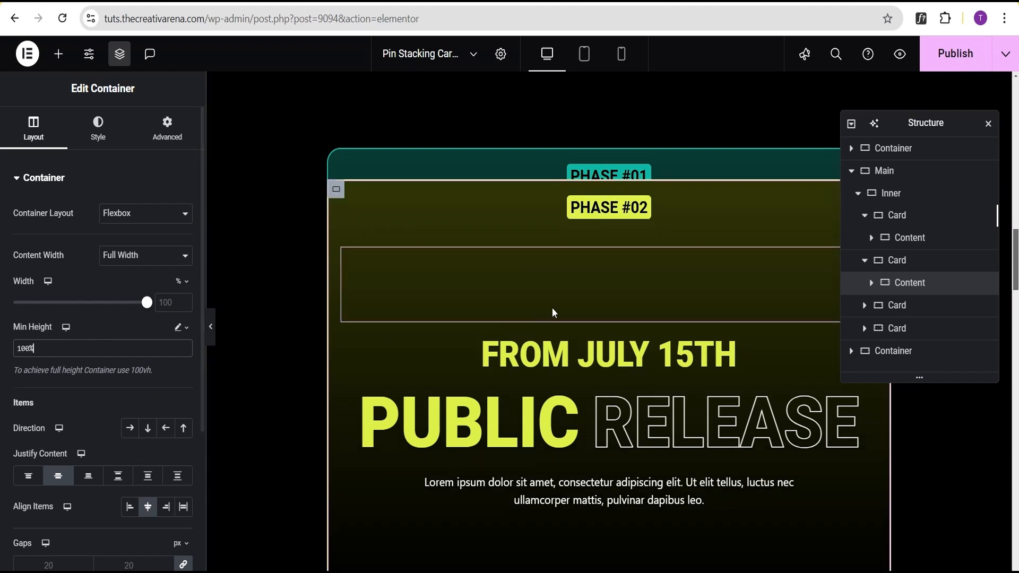
- Set the minimum height of the Content container in the Phase #03 card to a custom value of 100%
{"action": "scroll", "coordinate": [552, 311], "scroll_direction": "down", "scroll_amount": 1}
{"action": "scroll", "coordinate": [552, 306], "scroll_direction": "down", "scroll_amount": 3}
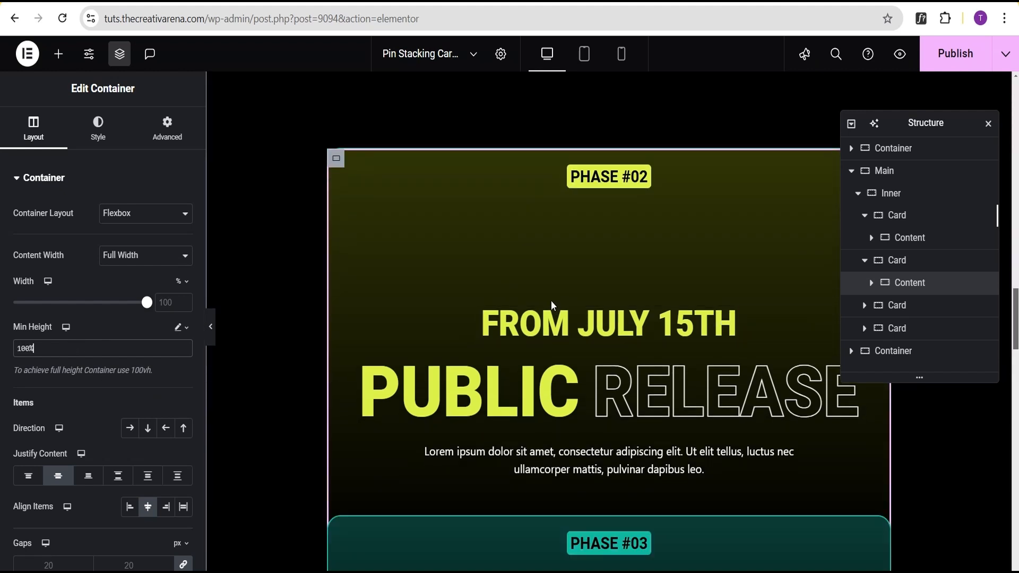
{"action": "scroll", "coordinate": [552, 304], "scroll_direction": "down", "scroll_amount": 3}
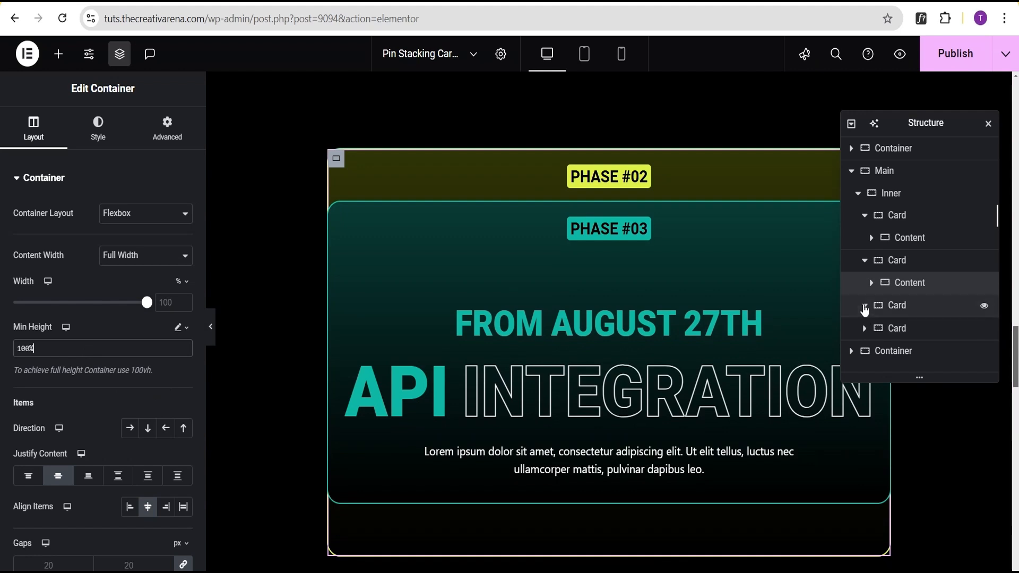
{"action": "left_click", "coordinate": [865, 305]}
{"action": "left_click", "coordinate": [902, 332]}
{"action": "left_click", "coordinate": [178, 327]}
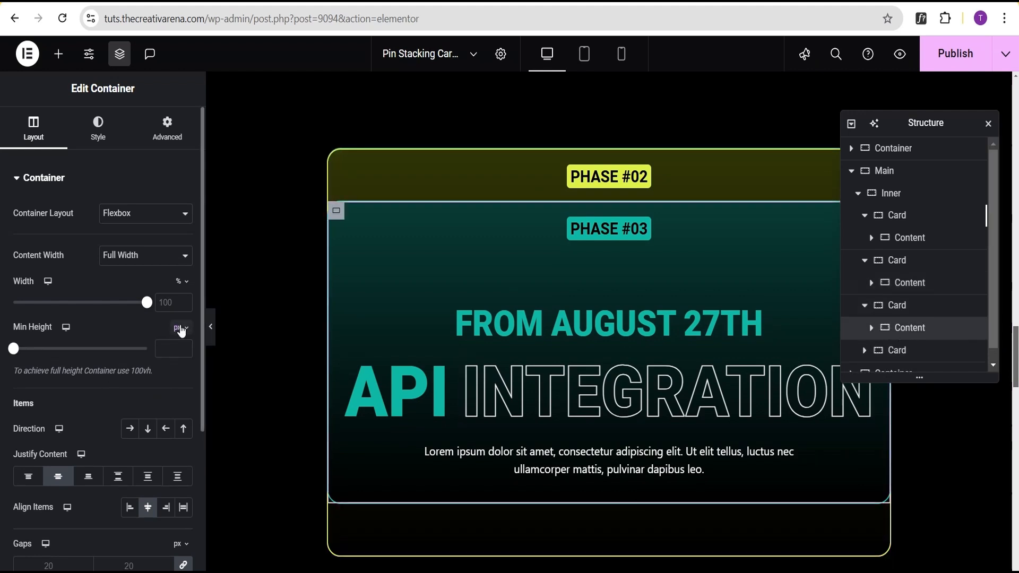
{"action": "left_click", "coordinate": [178, 416]}
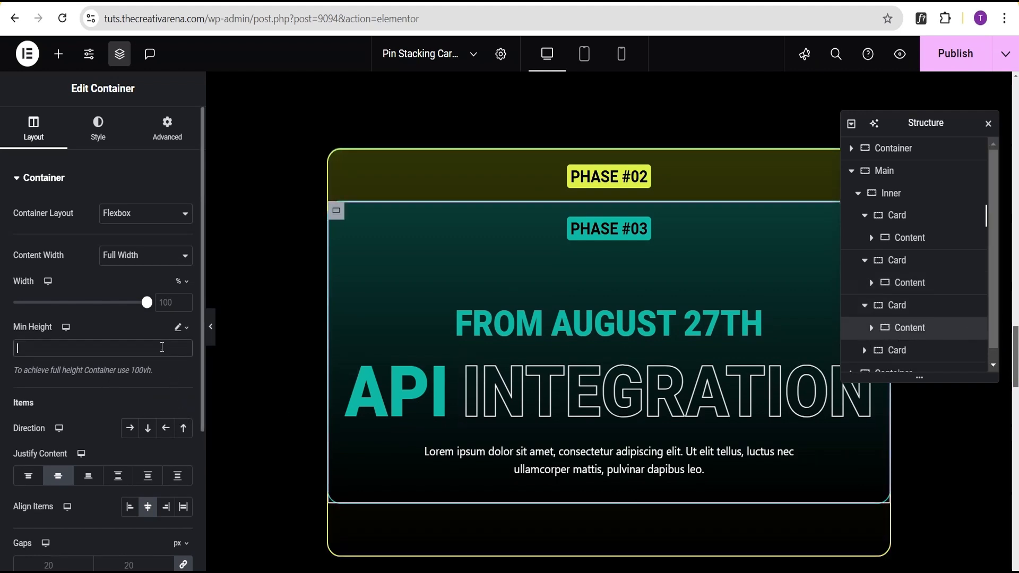
{"action": "left_click", "coordinate": [162, 347]}
{"action": "type", "text": "100%"}
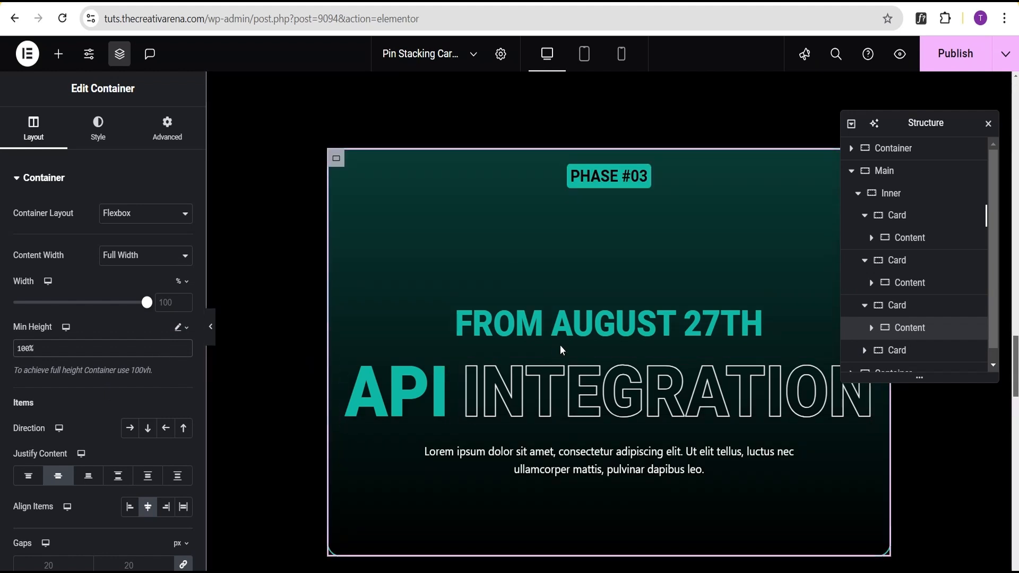
- Set the minimum height of the Content container in the Phase #04 card to a custom value of 100%
{"action": "scroll", "coordinate": [576, 342], "scroll_direction": "down", "scroll_amount": 5}
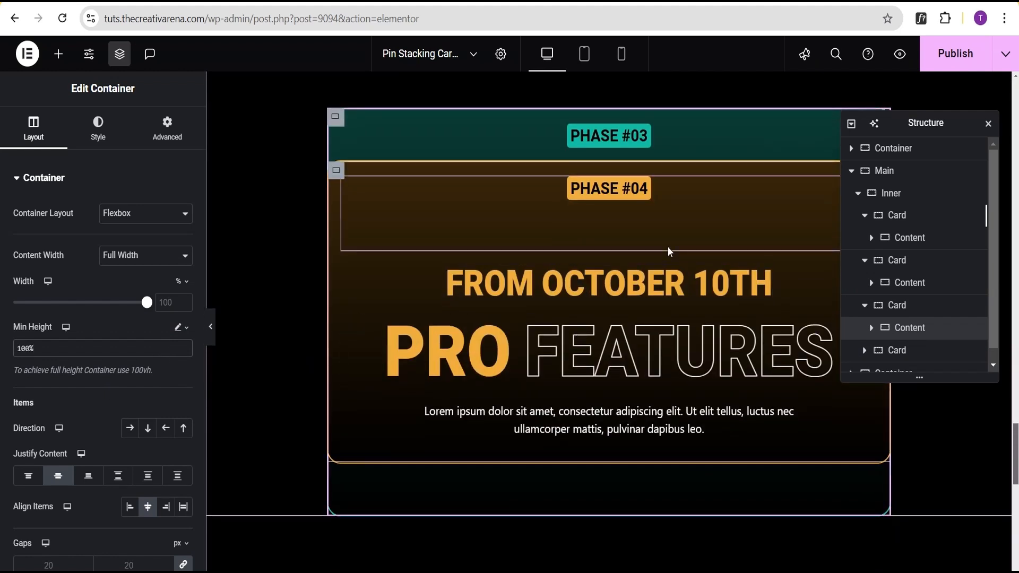
{"action": "left_click", "coordinate": [864, 351]}
{"action": "scroll", "coordinate": [894, 349], "scroll_direction": "down", "scroll_amount": 1}
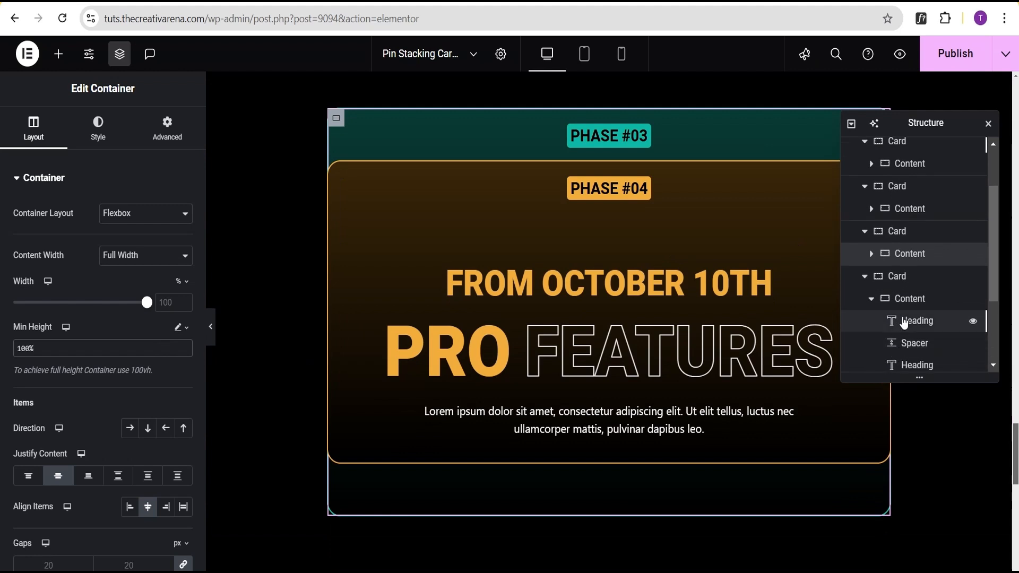
{"action": "left_click", "coordinate": [904, 304]}
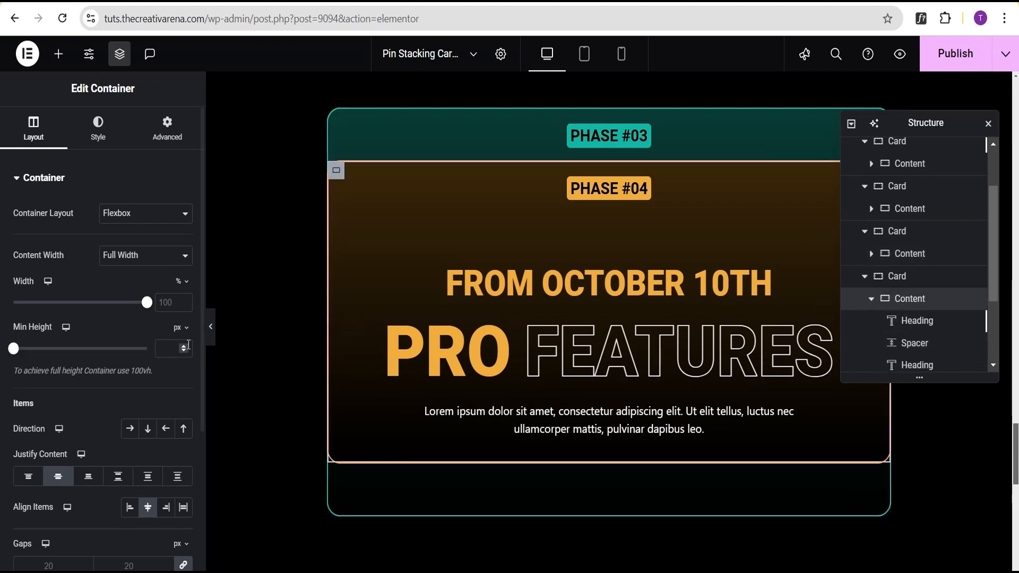
{"action": "left_click", "coordinate": [177, 330]}
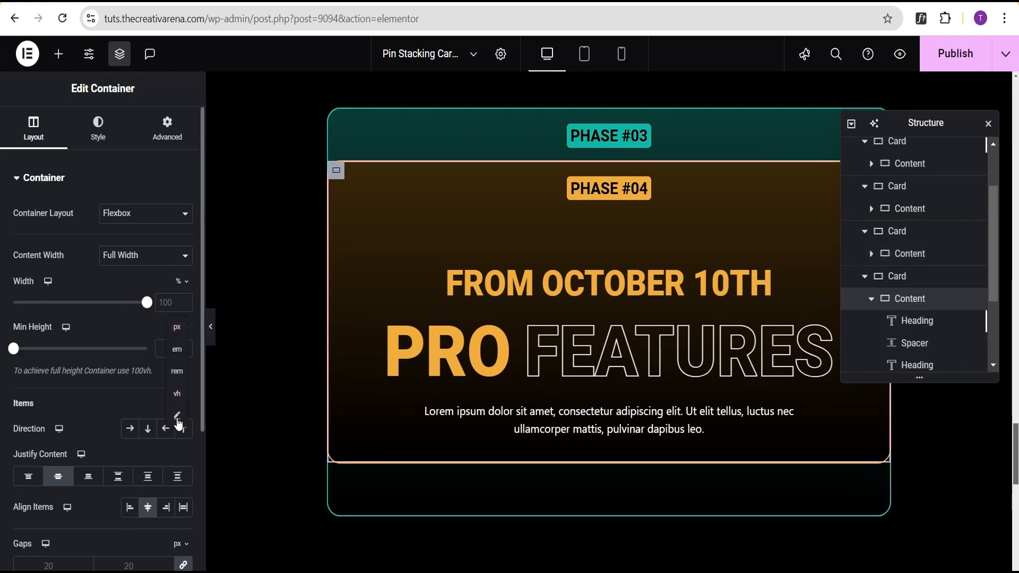
{"action": "left_click", "coordinate": [177, 416]}
{"action": "type", "text": "100%"}
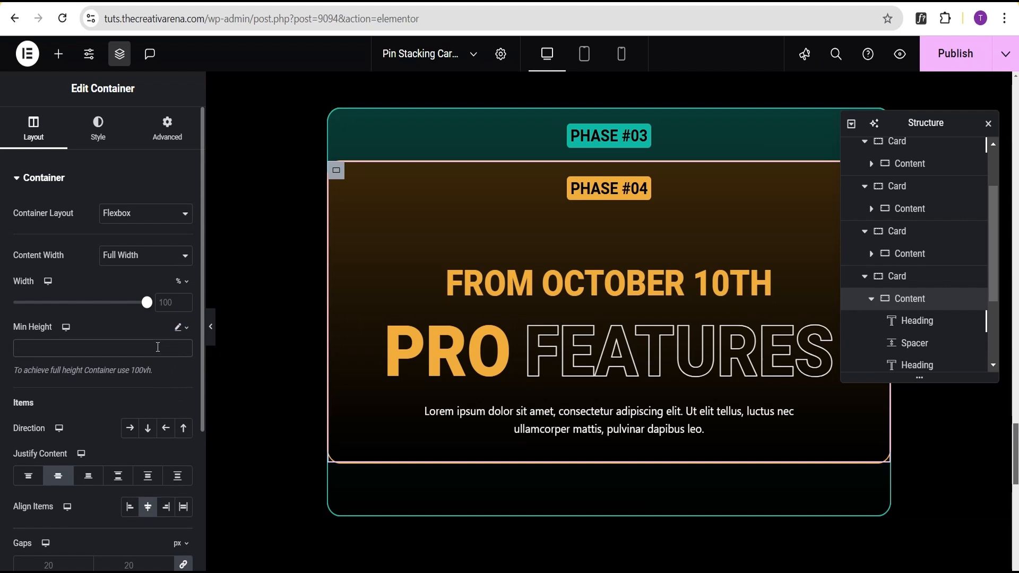
- Check how the four phase cards stack on the canvas while the editing panel is temporarily hidden
{"action": "scroll", "coordinate": [558, 315], "scroll_direction": "down", "scroll_amount": 1}
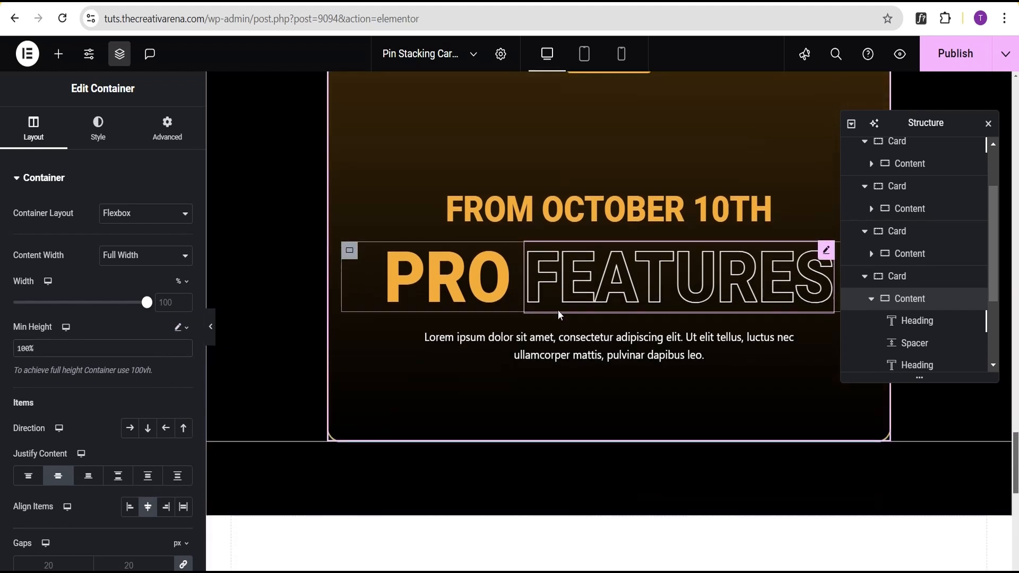
{"action": "scroll", "coordinate": [560, 308], "scroll_direction": "up", "scroll_amount": 3}
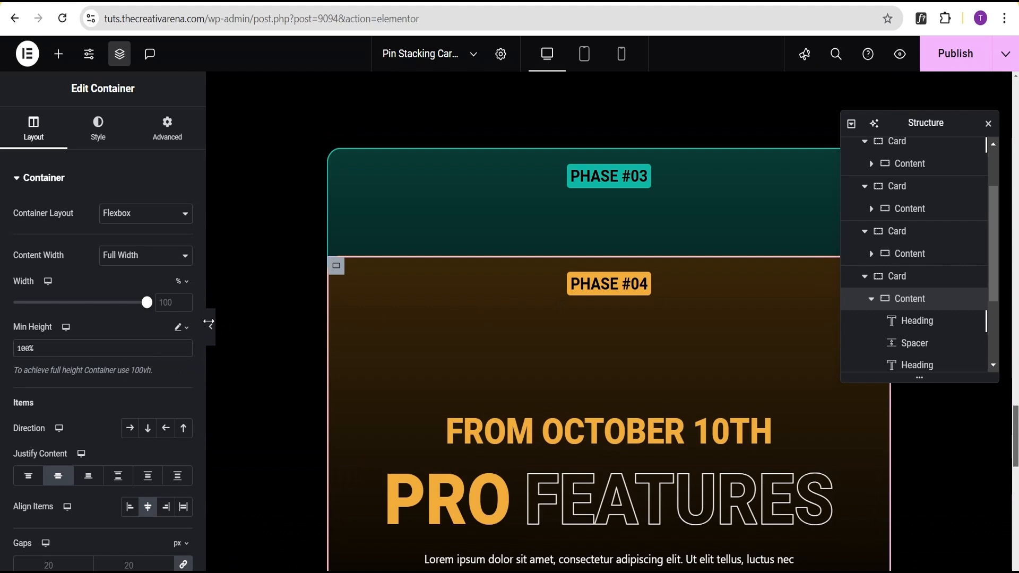
{"action": "left_click", "coordinate": [210, 326]}
{"action": "scroll", "coordinate": [581, 255], "scroll_direction": "down", "scroll_amount": 3}
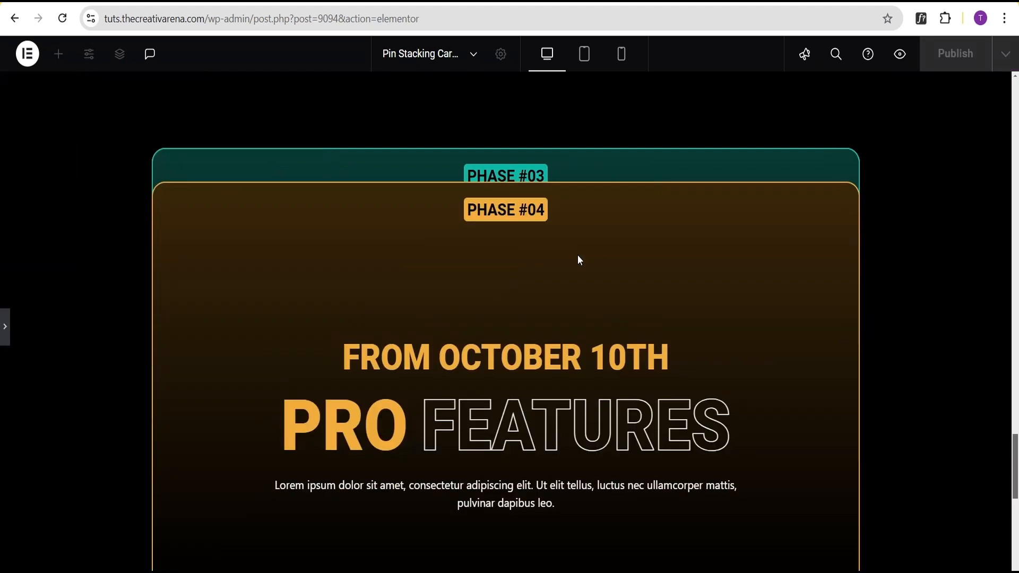
{"action": "scroll", "coordinate": [578, 255], "scroll_direction": "up", "scroll_amount": 5}
{"action": "scroll", "coordinate": [577, 253], "scroll_direction": "up", "scroll_amount": 5}
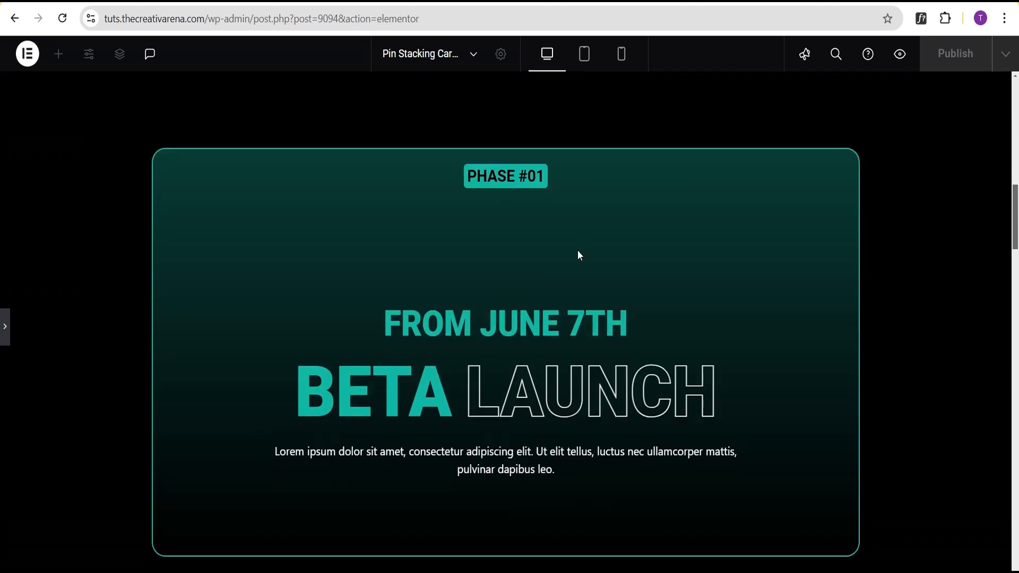
{"action": "scroll", "coordinate": [577, 252], "scroll_direction": "down", "scroll_amount": 3}
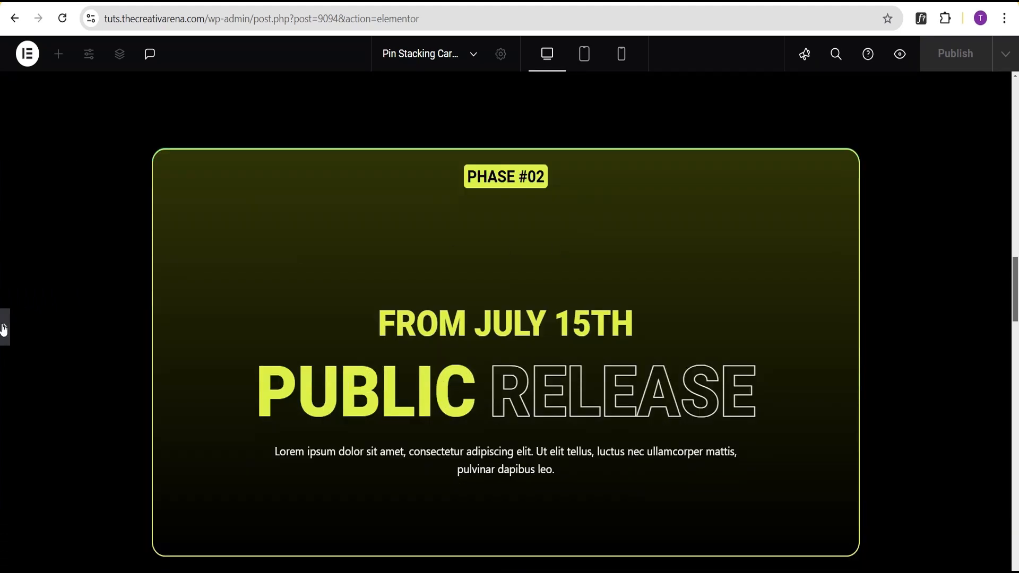
{"action": "left_click", "coordinate": [3, 329]}
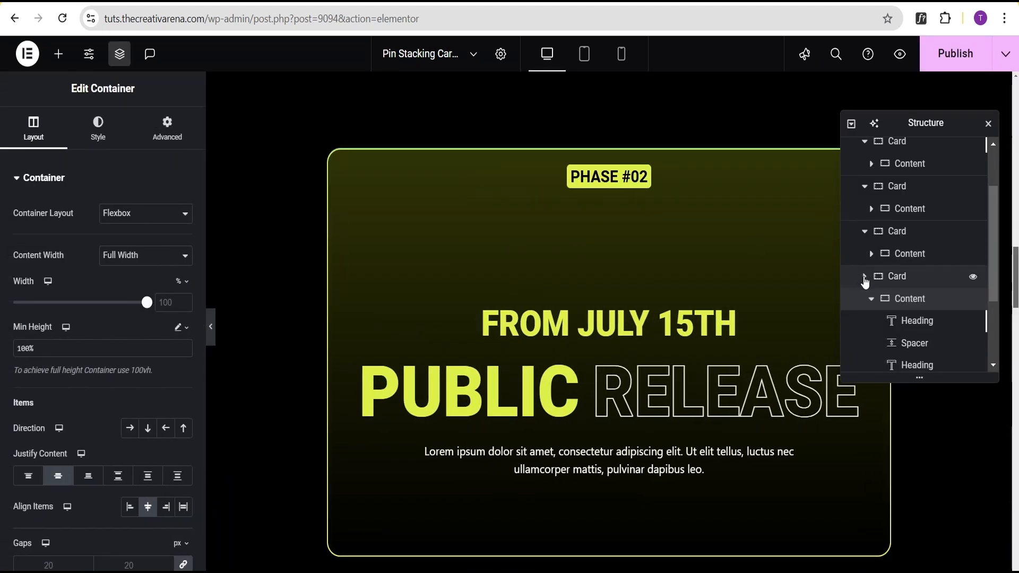
- Collapse the expanded Card containers in the page structure
{"action": "left_click", "coordinate": [864, 202]}
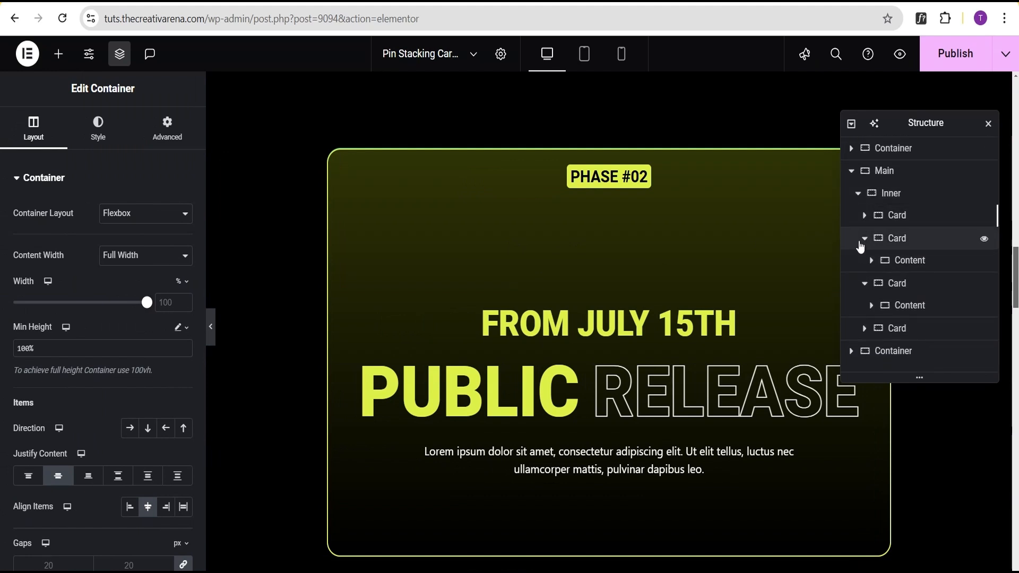
{"action": "left_click", "coordinate": [863, 240]}
{"action": "left_click", "coordinate": [864, 261]}
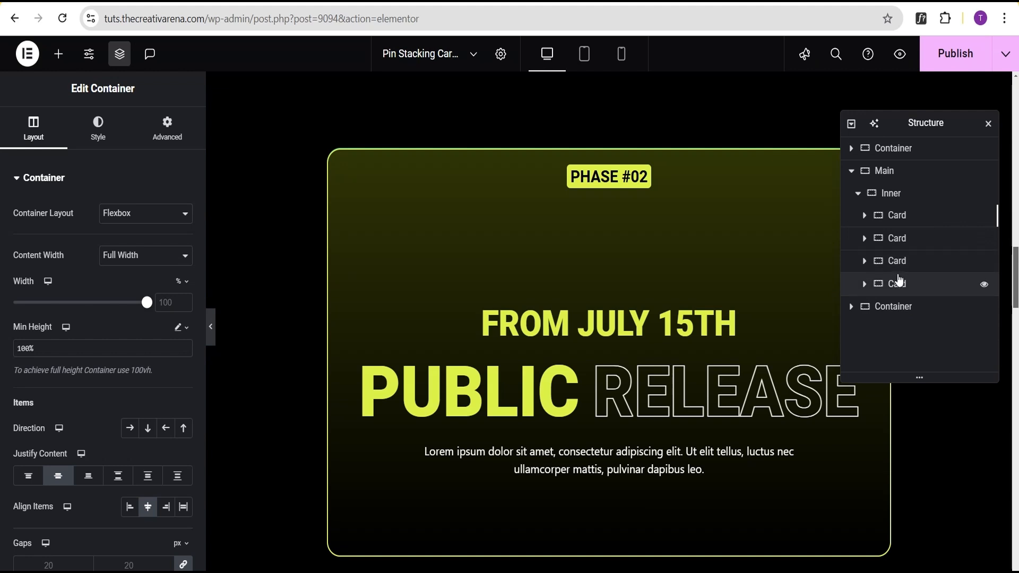
- Add an HTML widget to the empty container below the Main section
{"action": "left_click", "coordinate": [894, 308]}
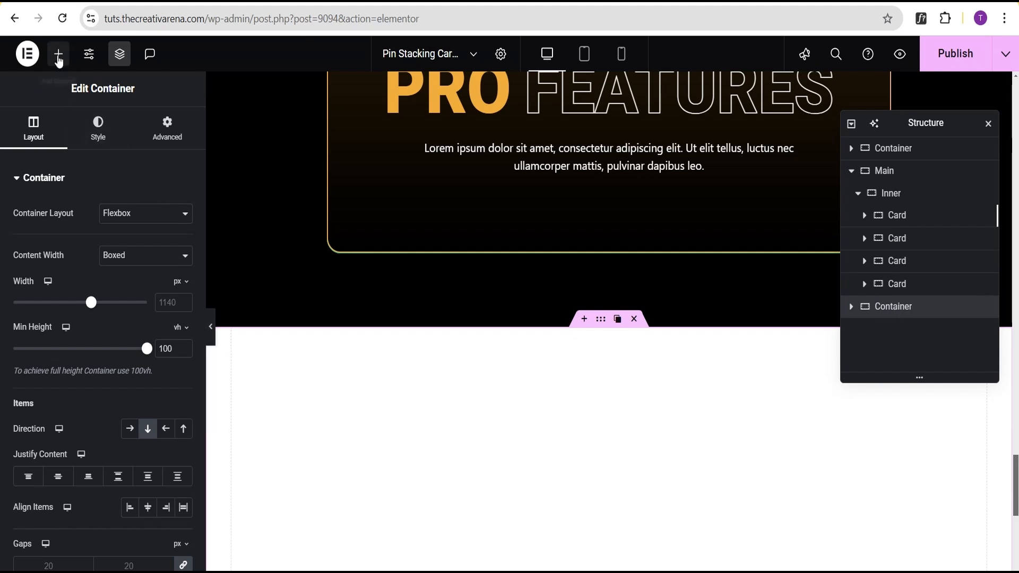
{"action": "left_click", "coordinate": [58, 53]}
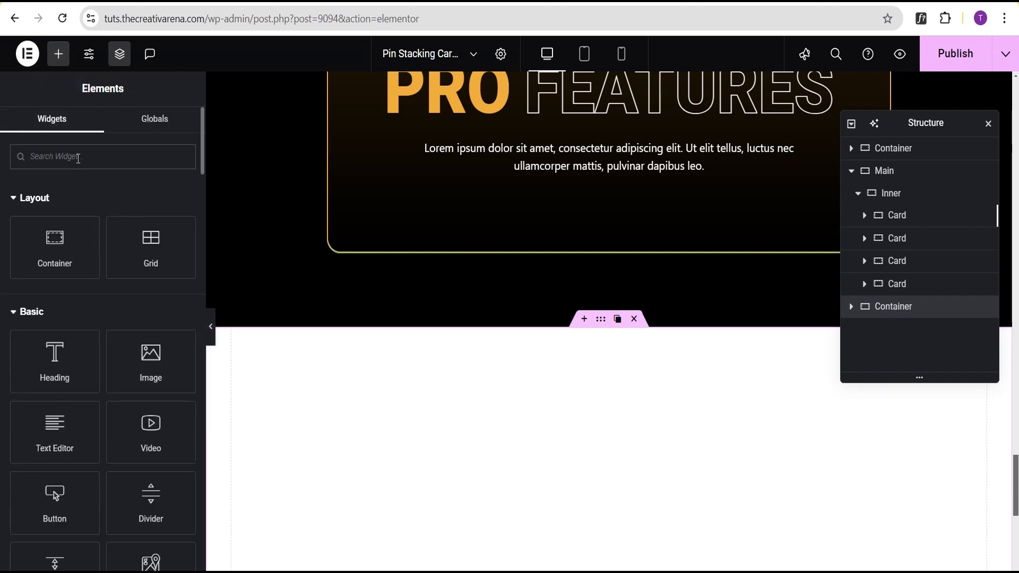
{"action": "type", "text": "html"}
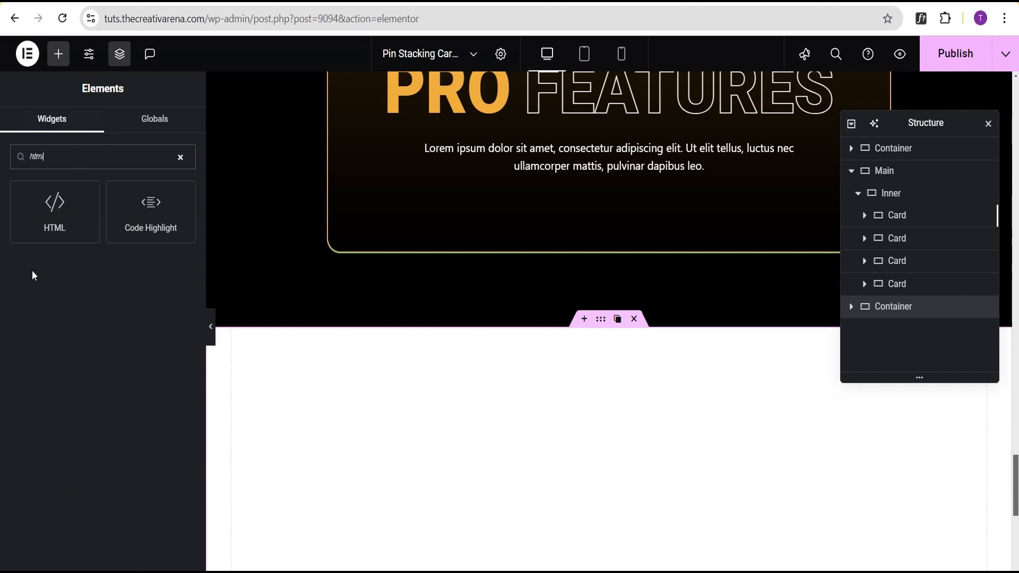
{"action": "left_click_drag", "start_coordinate": [55, 210], "coordinate": [538, 407]}
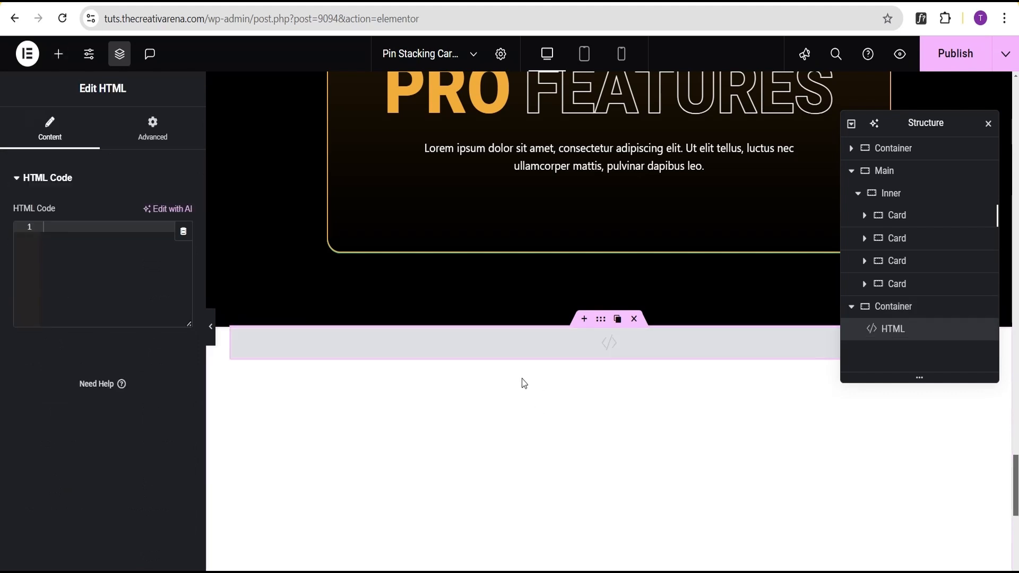
- Copy the entire GSAP script from pin Stacking animation.html in the code editor into the HTML widget's code in Elementor
{"action": "left_click", "coordinate": [105, 246]}
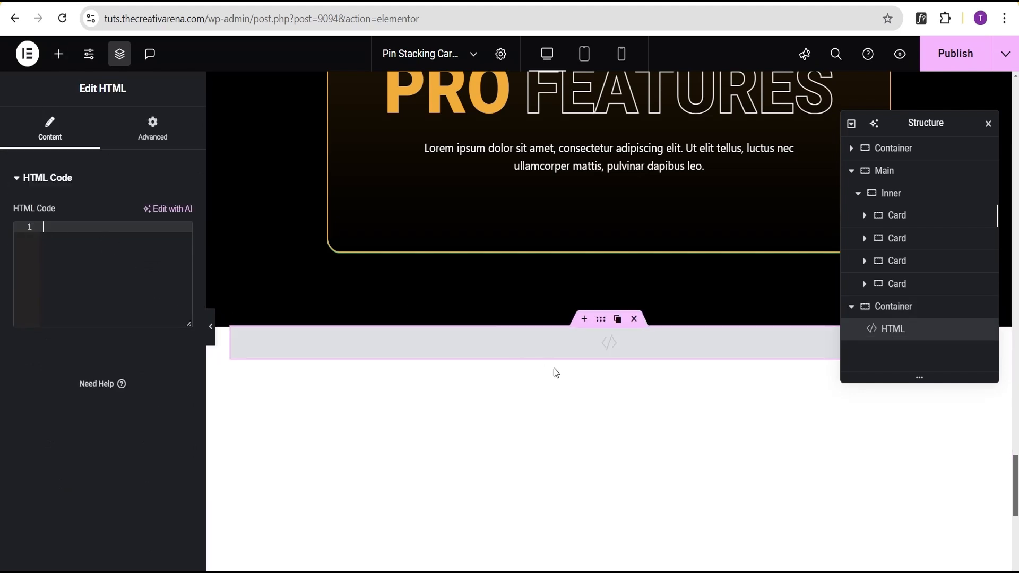
{"action": "left_click", "coordinate": [642, 571]}
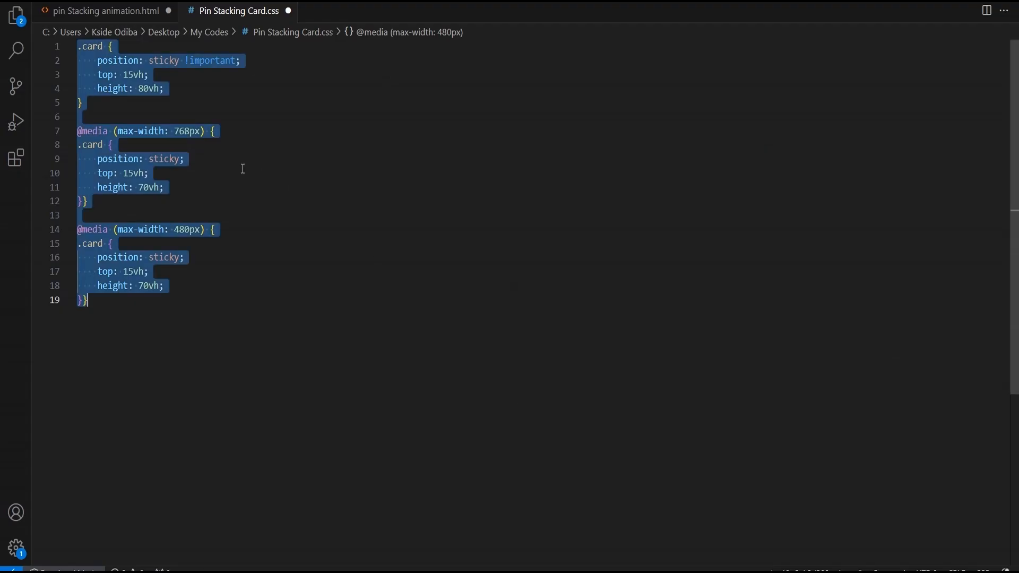
{"action": "left_click", "coordinate": [91, 13]}
{"action": "scroll", "coordinate": [292, 258], "scroll_direction": "up", "scroll_amount": 9}
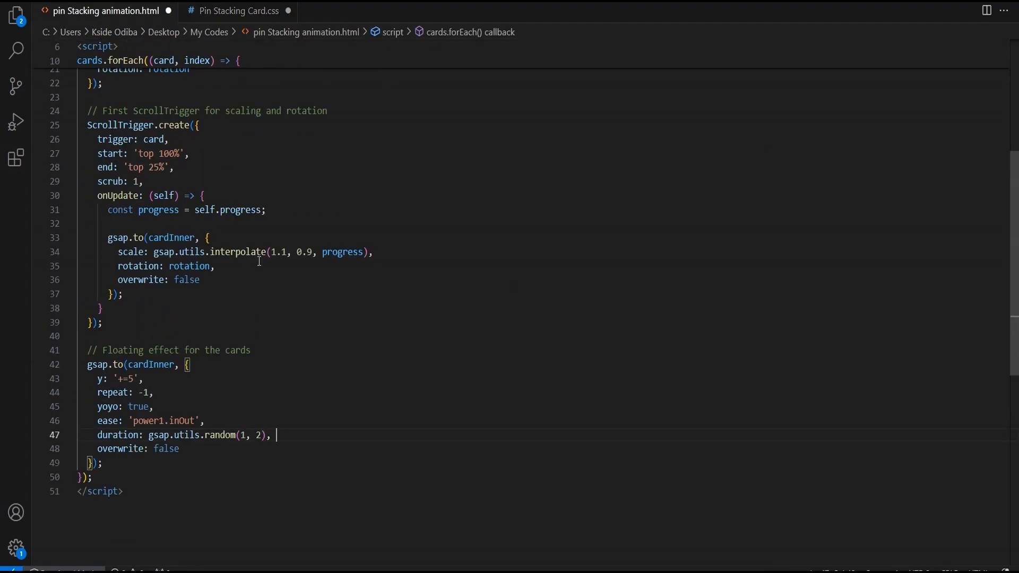
{"action": "left_click", "coordinate": [401, 316]}
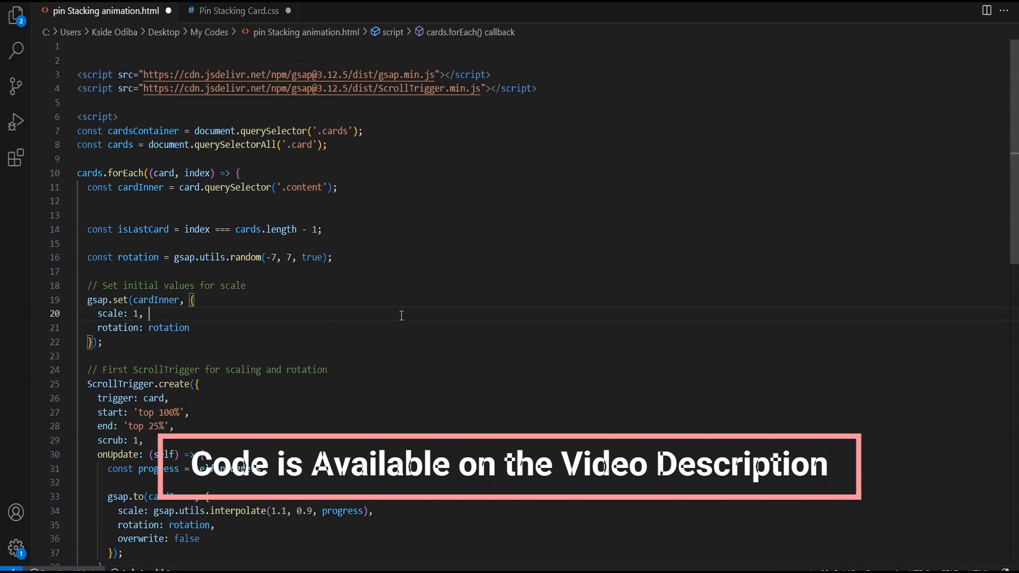
{"action": "key", "text": "ctrl+a"}
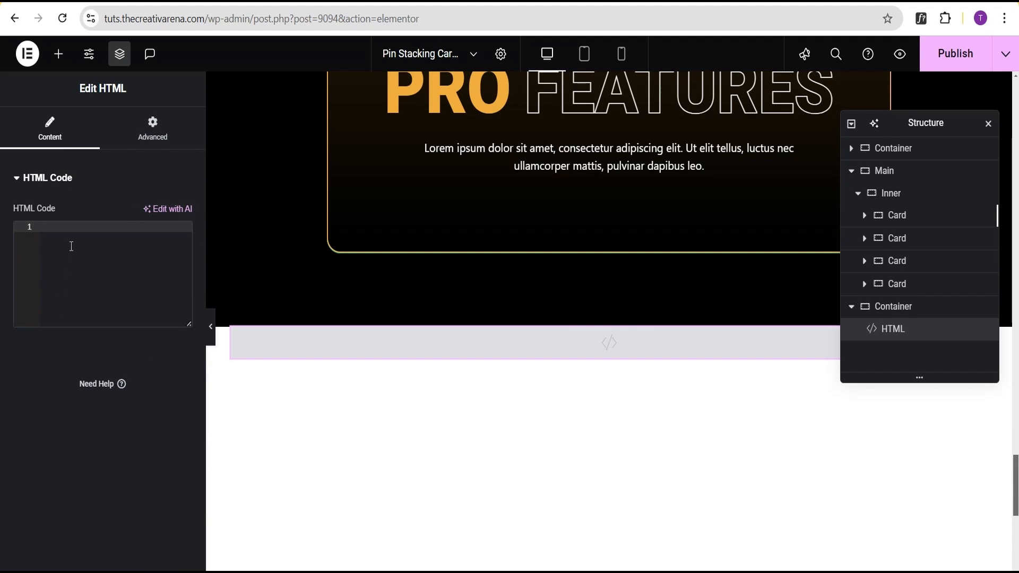
{"action": "key", "text": "ctrl+v"}
- Publish the page and open its live preview
{"action": "scroll", "coordinate": [517, 265], "scroll_direction": "up", "scroll_amount": 4}
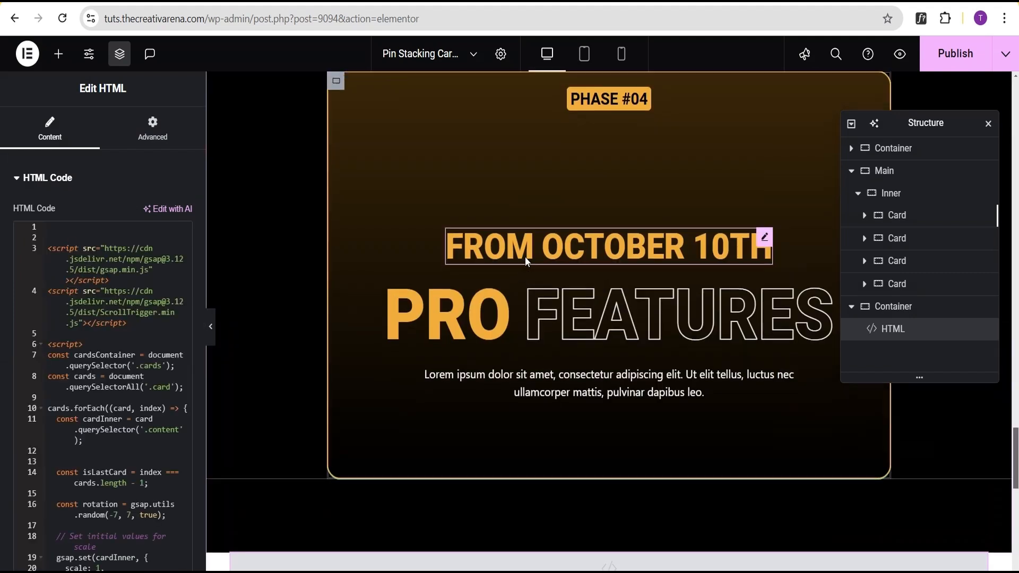
{"action": "scroll", "coordinate": [524, 256], "scroll_direction": "up", "scroll_amount": 5}
{"action": "scroll", "coordinate": [811, 187], "scroll_direction": "up", "scroll_amount": 1}
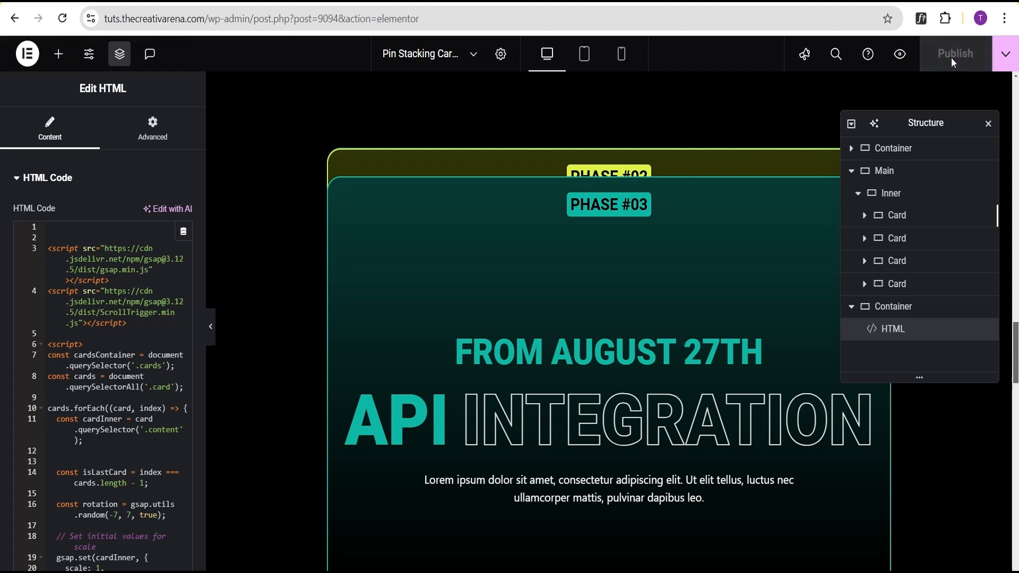
{"action": "left_click", "coordinate": [901, 55]}
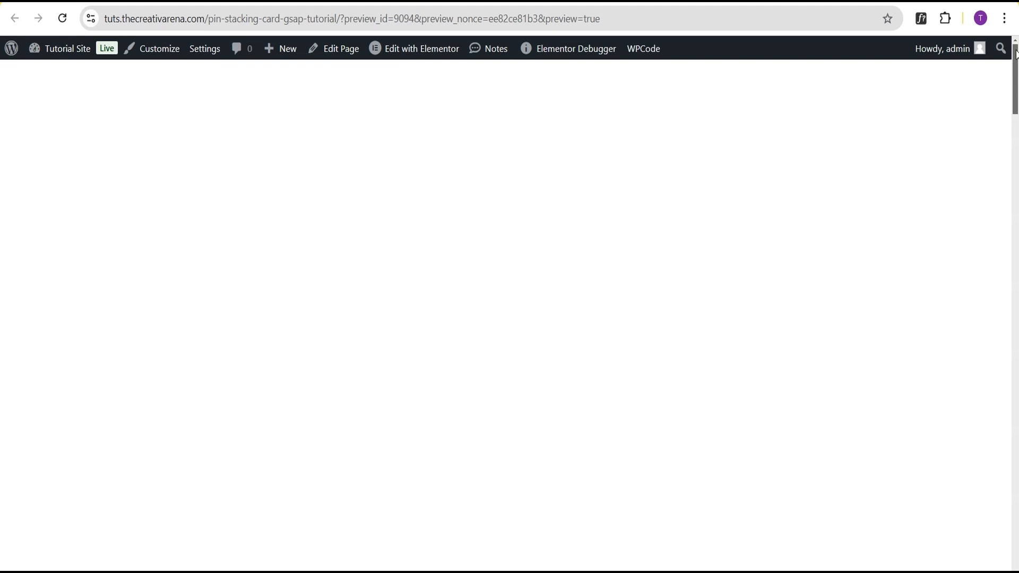
- Examine the pinning, rotation and floating animation of the stacking cards through the Phase #04 card in the page preview
{"action": "left_click_drag", "start_coordinate": [1015, 53], "coordinate": [995, 438]}
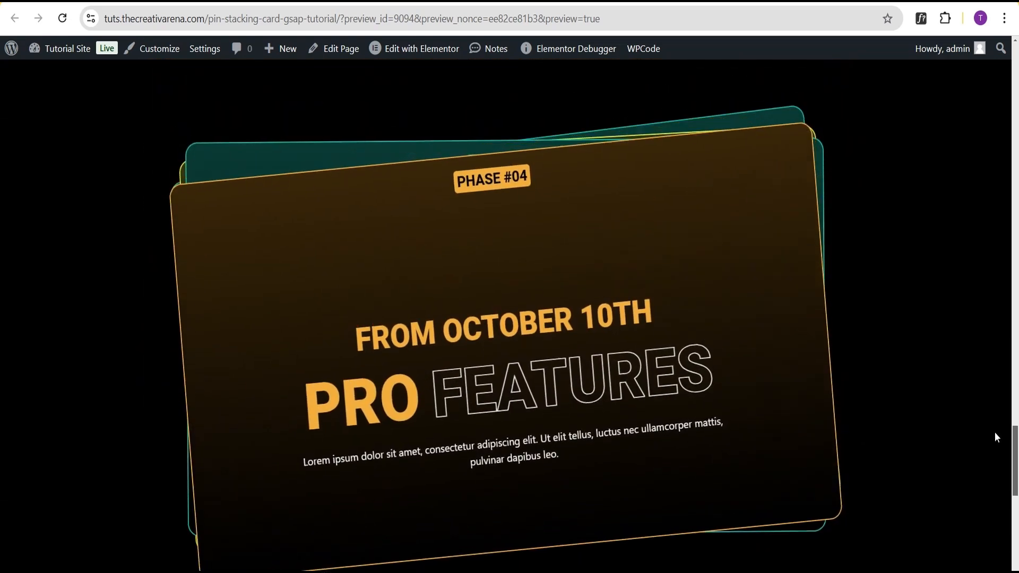
{"action": "scroll", "coordinate": [910, 400], "scroll_direction": "down", "scroll_amount": 1}
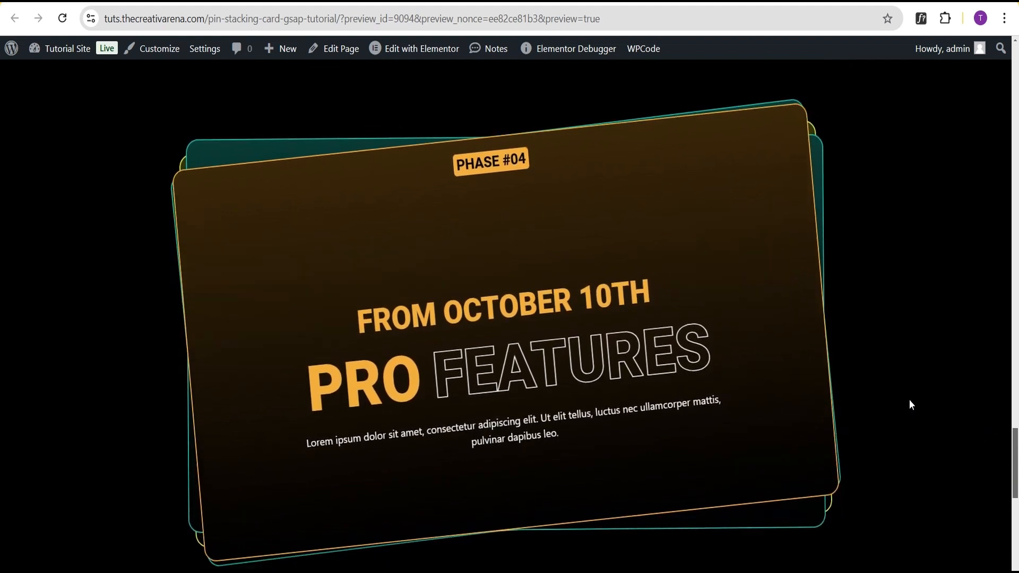
{"action": "scroll", "coordinate": [911, 403], "scroll_direction": "up", "scroll_amount": 1}
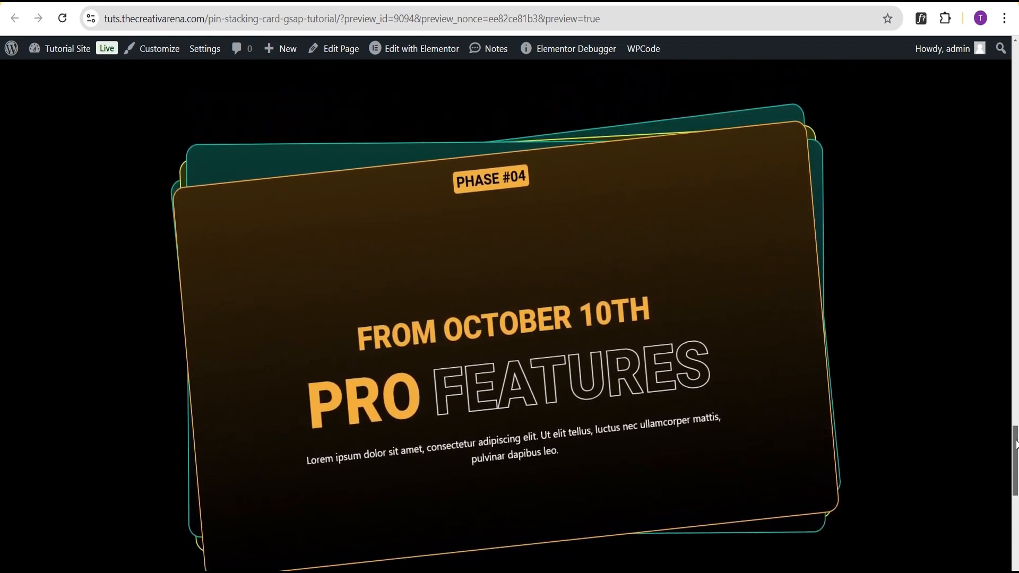
{"action": "left_click_drag", "start_coordinate": [1014, 445], "coordinate": [1016, 287]}
{"action": "left_click_drag", "start_coordinate": [1017, 229], "coordinate": [1017, 440]}
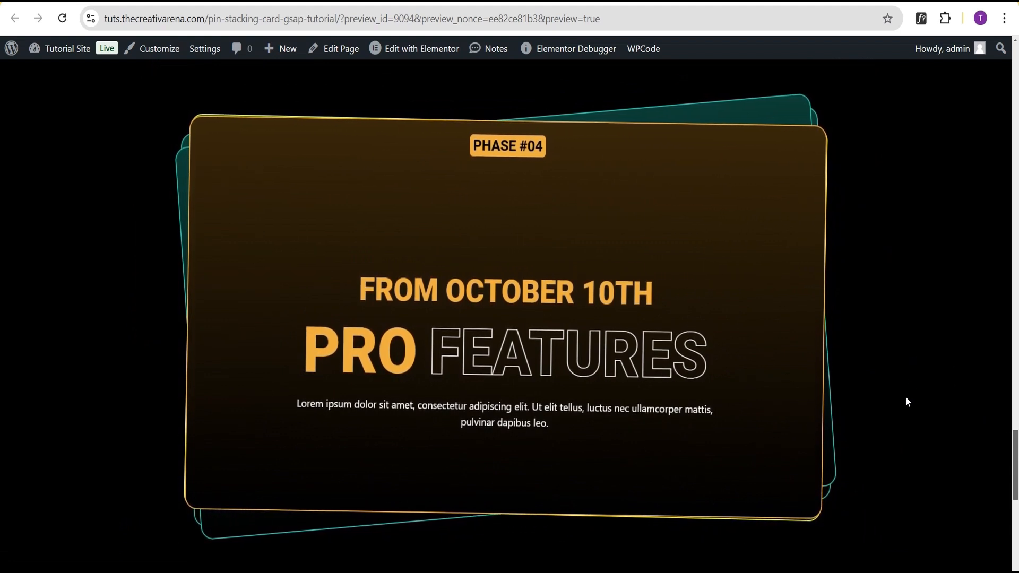
{"action": "scroll", "coordinate": [896, 399], "scroll_direction": "down", "scroll_amount": 1}
{"action": "scroll", "coordinate": [898, 393], "scroll_direction": "up", "scroll_amount": 1}
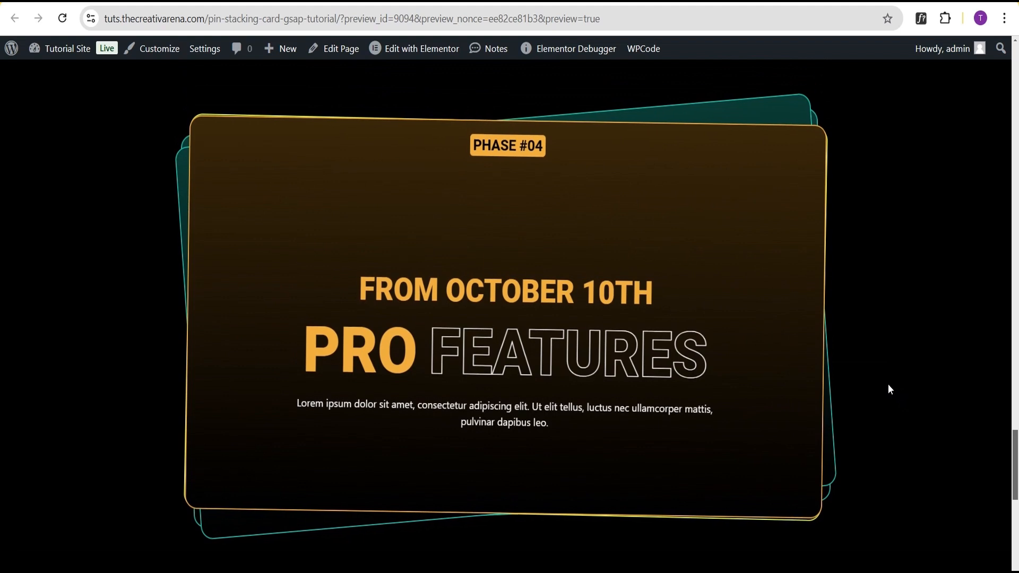
{"action": "scroll", "coordinate": [883, 388], "scroll_direction": "up", "scroll_amount": 1}
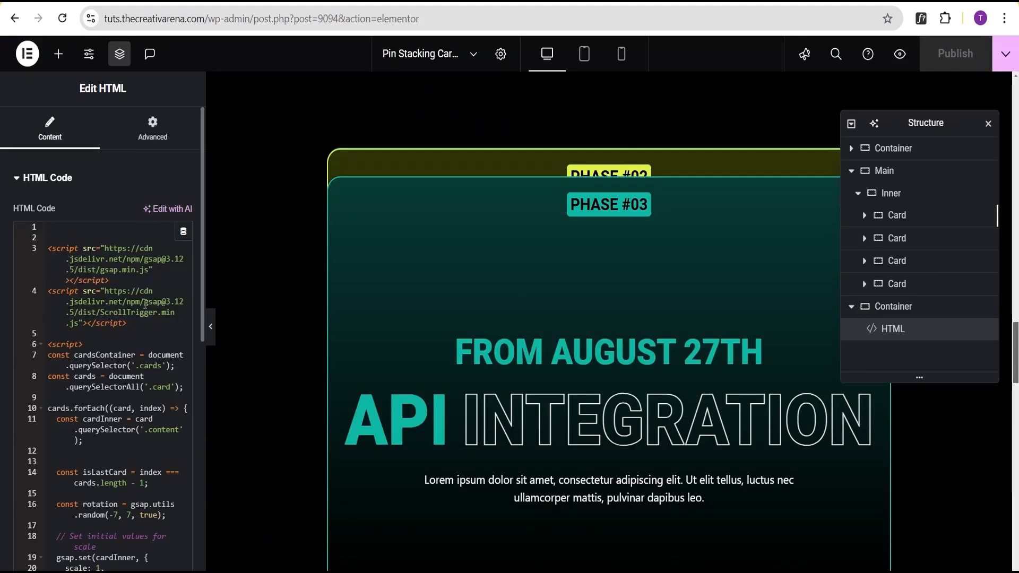
- Review the random rotation range of the cards in the HTML widget's script and compare it with the preview
{"action": "scroll", "coordinate": [128, 321], "scroll_direction": "down", "scroll_amount": 2}
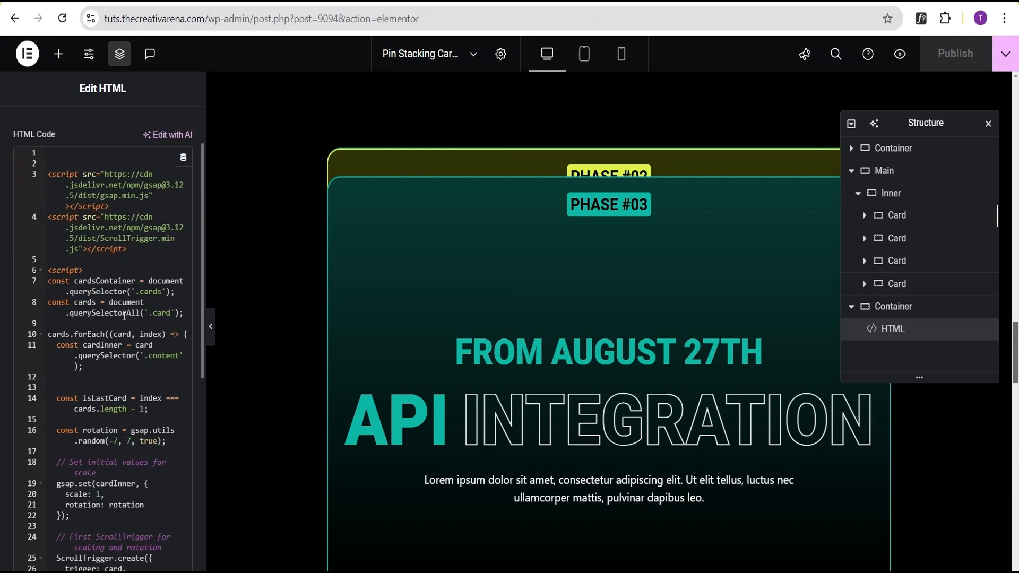
{"action": "scroll", "coordinate": [125, 316], "scroll_direction": "down", "scroll_amount": 4}
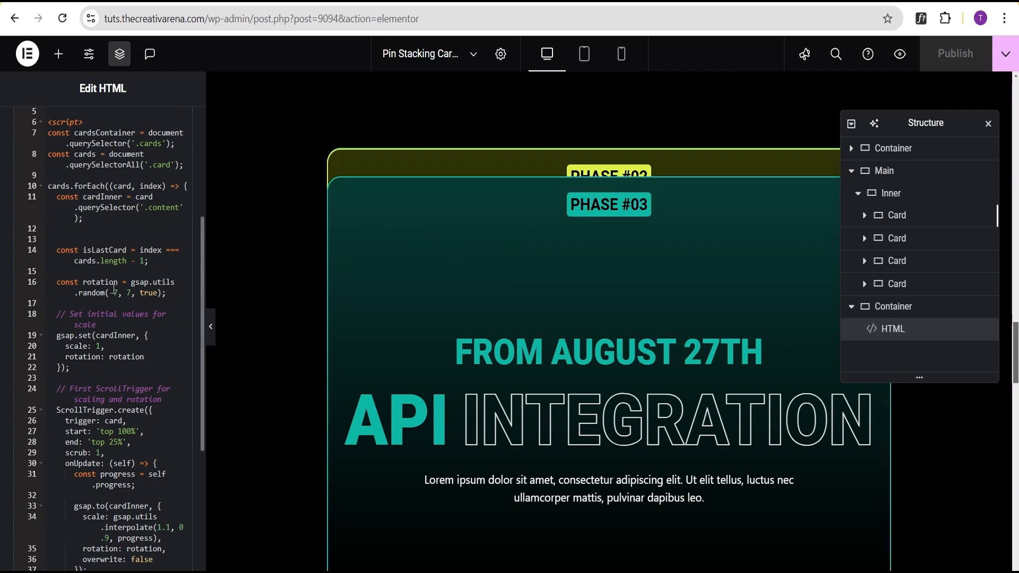
{"action": "left_click", "coordinate": [118, 292]}
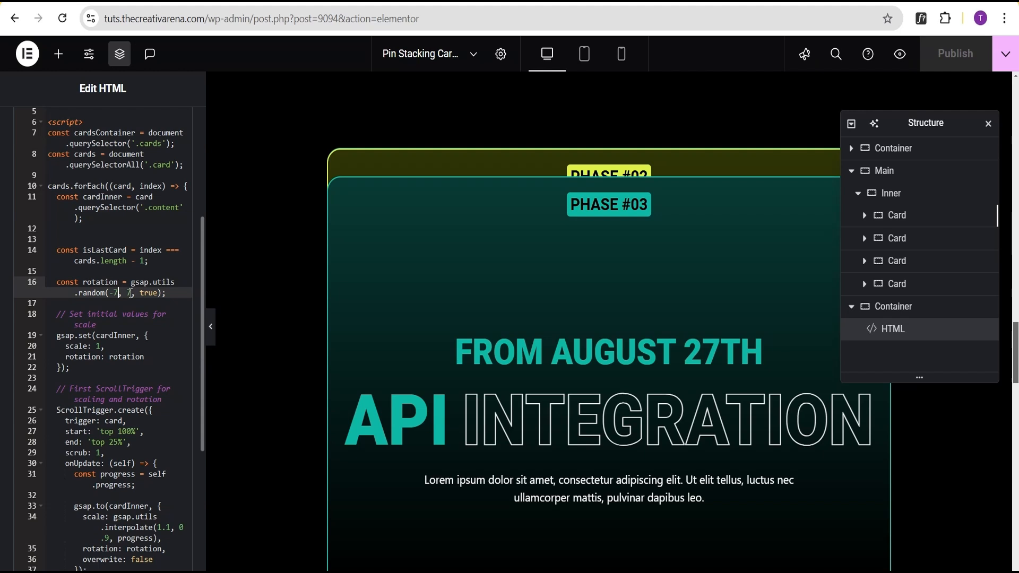
{"action": "scroll", "coordinate": [131, 296], "scroll_direction": "down", "scroll_amount": 5}
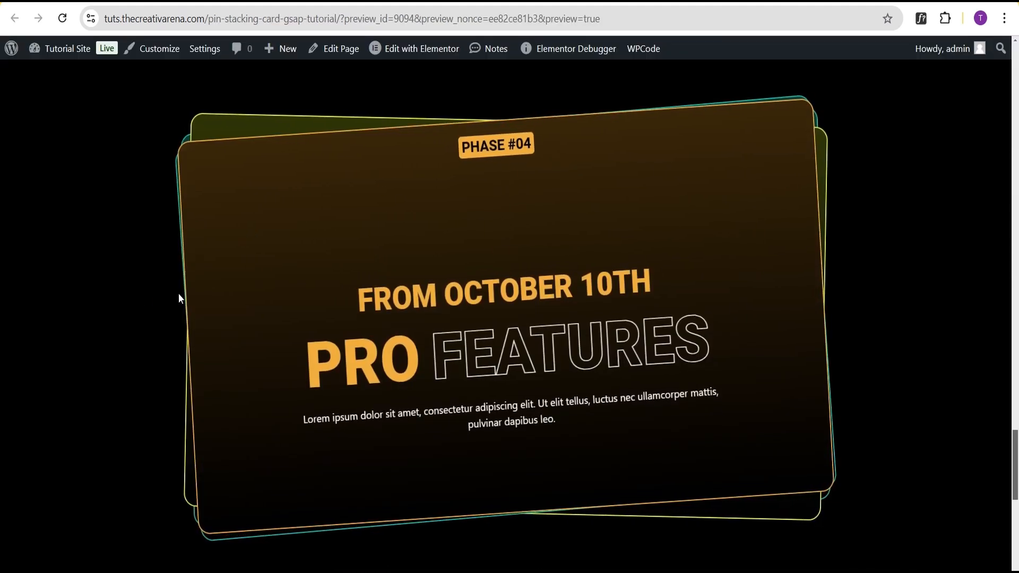
- Set the floating effect's y value to '+=20' in the HTML widget's script and check the motion in the page preview
{"action": "scroll", "coordinate": [275, 270], "scroll_direction": "down", "scroll_amount": 2}
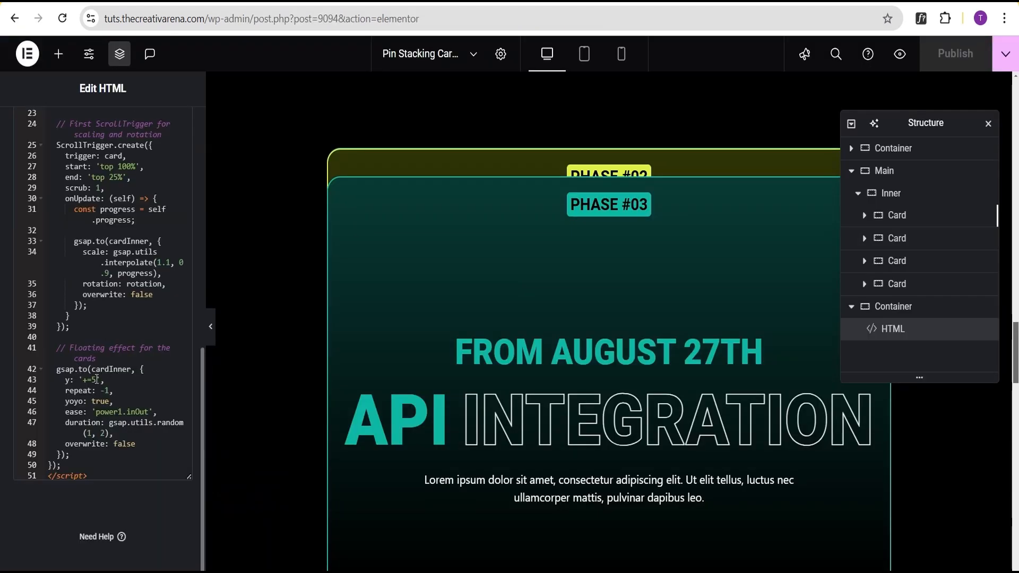
{"action": "left_click", "coordinate": [96, 379]}
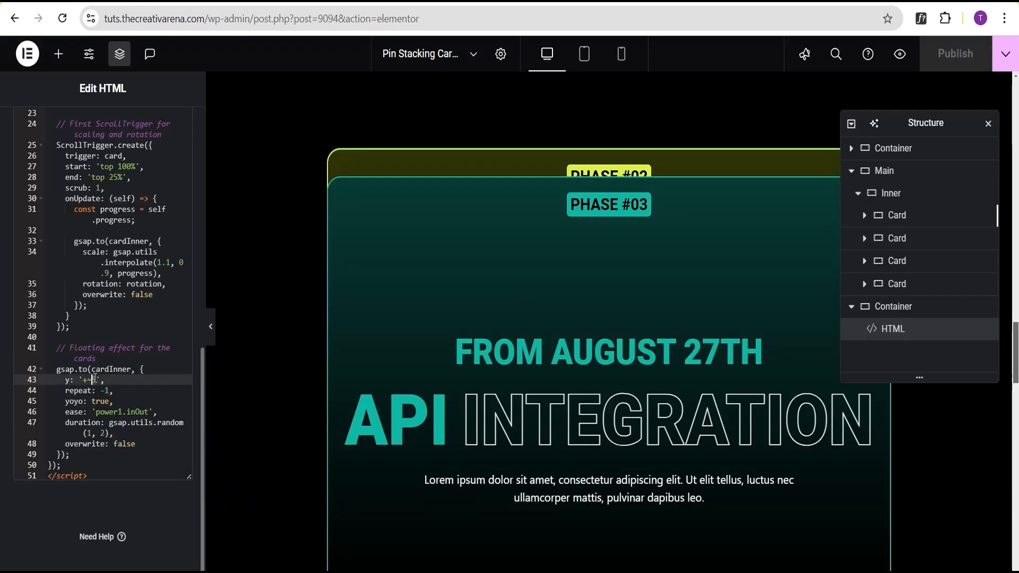
{"action": "key", "text": "BackSpace"}
{"action": "type", "text": "1"}
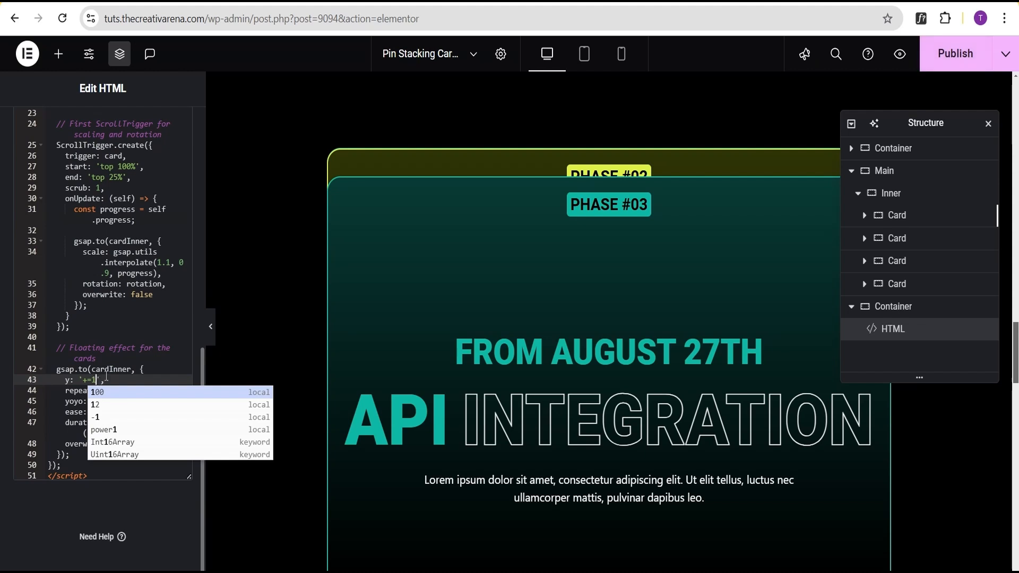
{"action": "key", "text": "BackSpace"}
{"action": "type", "text": "20"}
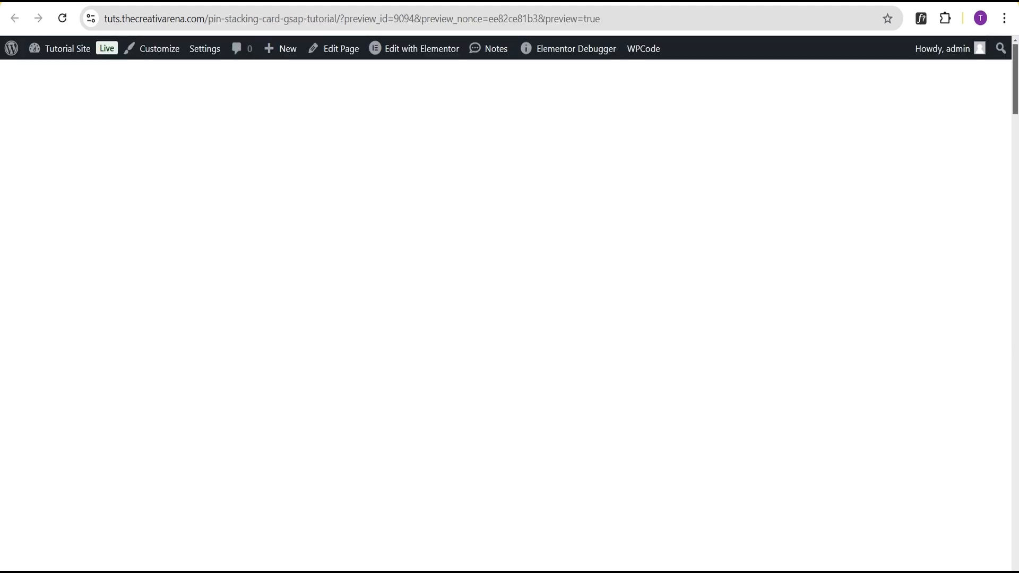
{"action": "left_click_drag", "start_coordinate": [1016, 73], "coordinate": [1016, 454]}
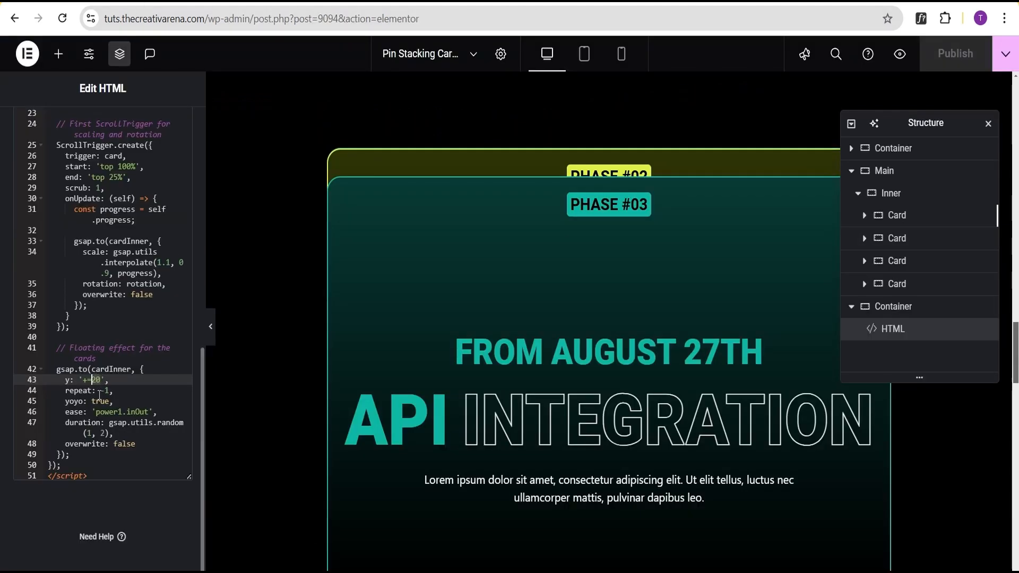
- Set the floating effect's y value to '+=5' in the script and check the stacking cards on the live page
{"action": "type", "text": "5"}
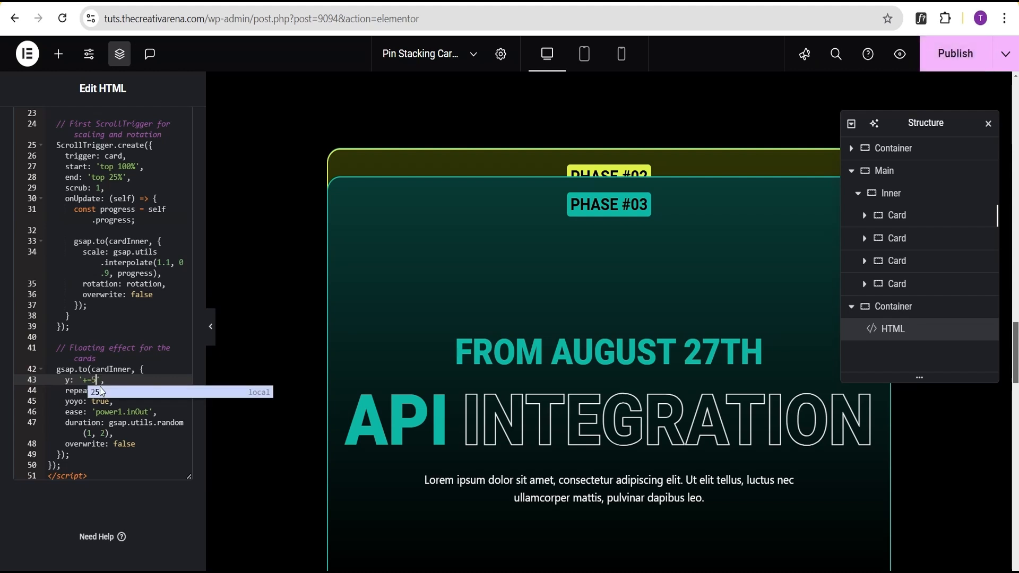
{"action": "left_click_drag", "start_coordinate": [141, 355], "coordinate": [141, 350]}
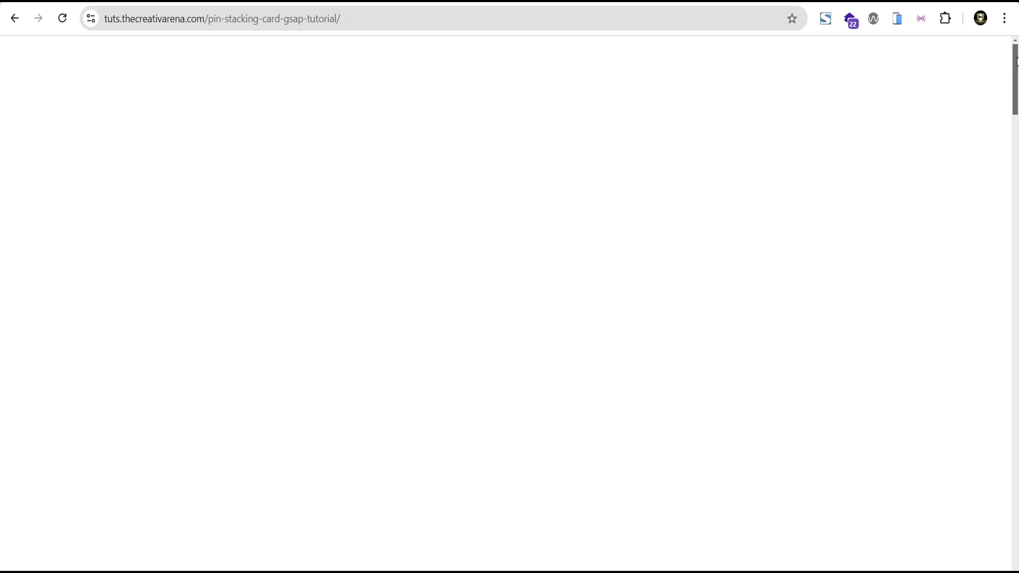
{"action": "left_click_drag", "start_coordinate": [1016, 61], "coordinate": [1016, 448]}
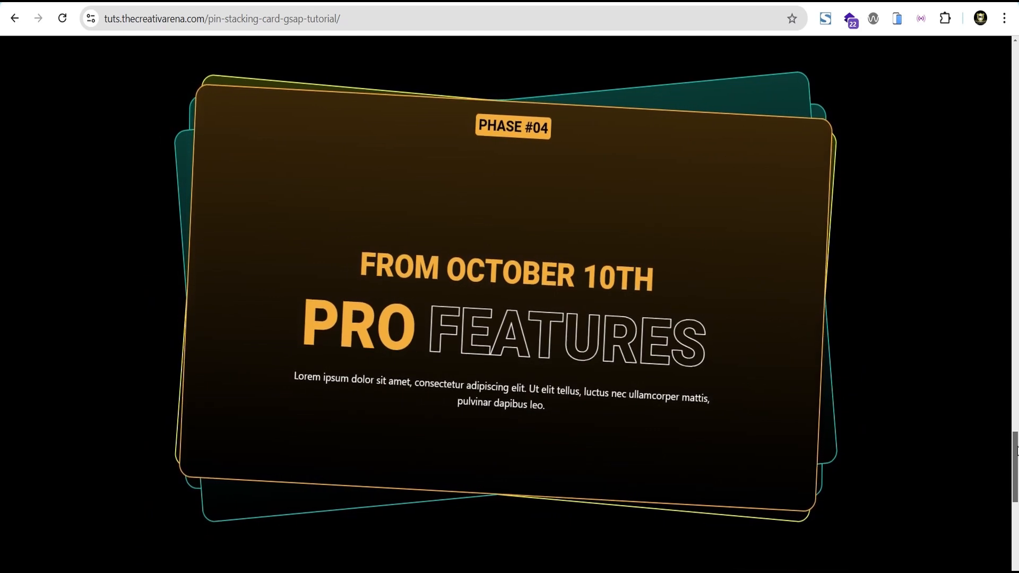
{"action": "scroll", "coordinate": [1016, 451], "scroll_direction": "up", "scroll_amount": 2}
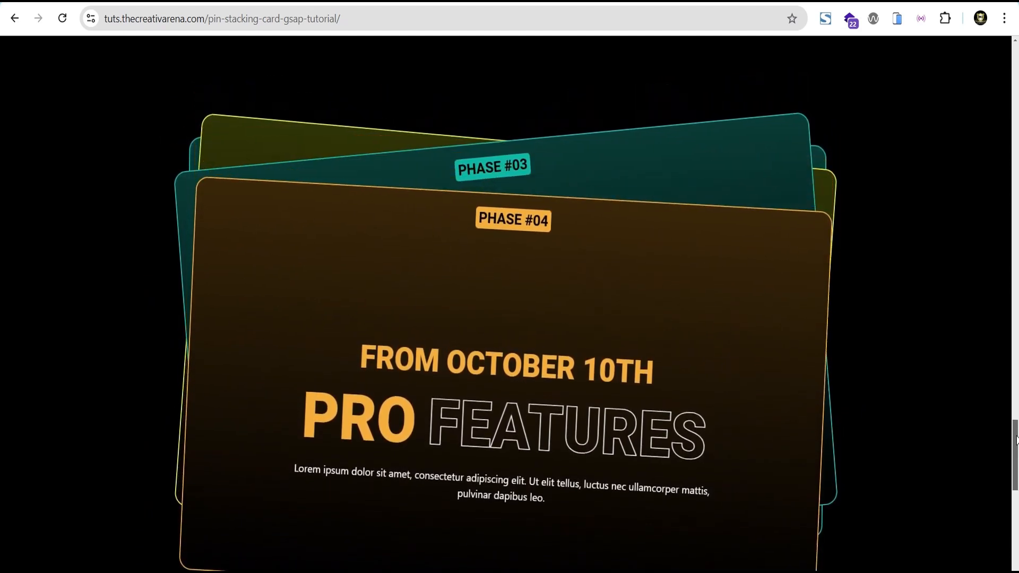
{"action": "mouse_move", "coordinate": [1016, 446]}
{"action": "left_mouse_down"}
{"action": "mouse_move", "coordinate": [1018, 425]}
{"action": "mouse_move", "coordinate": [1017, 451]}
{"action": "left_mouse_up"}
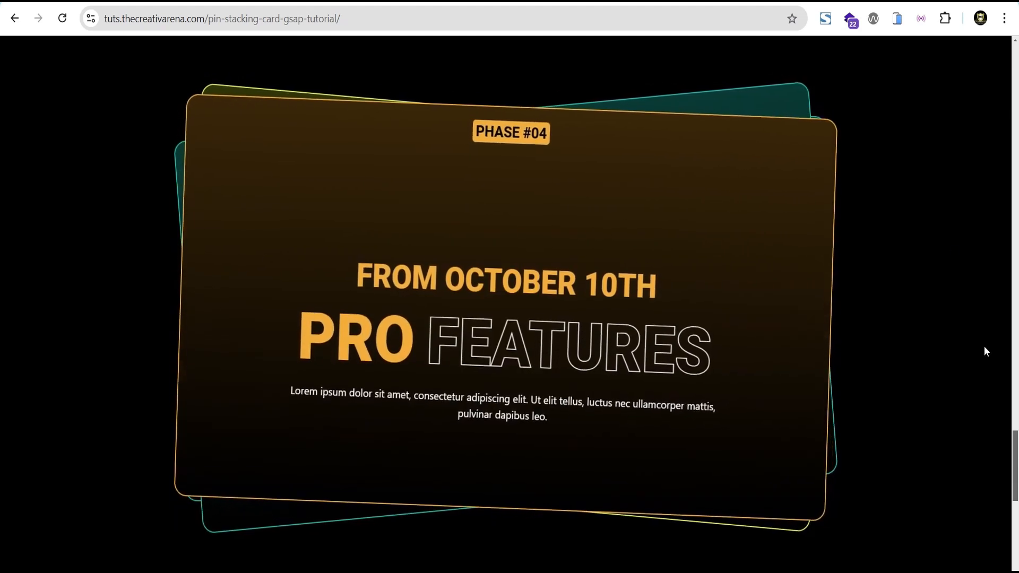
- Open the live page in the mobile simulator's tablet view and examine the card stacking through Phase #04
{"action": "left_click", "coordinate": [897, 19]}
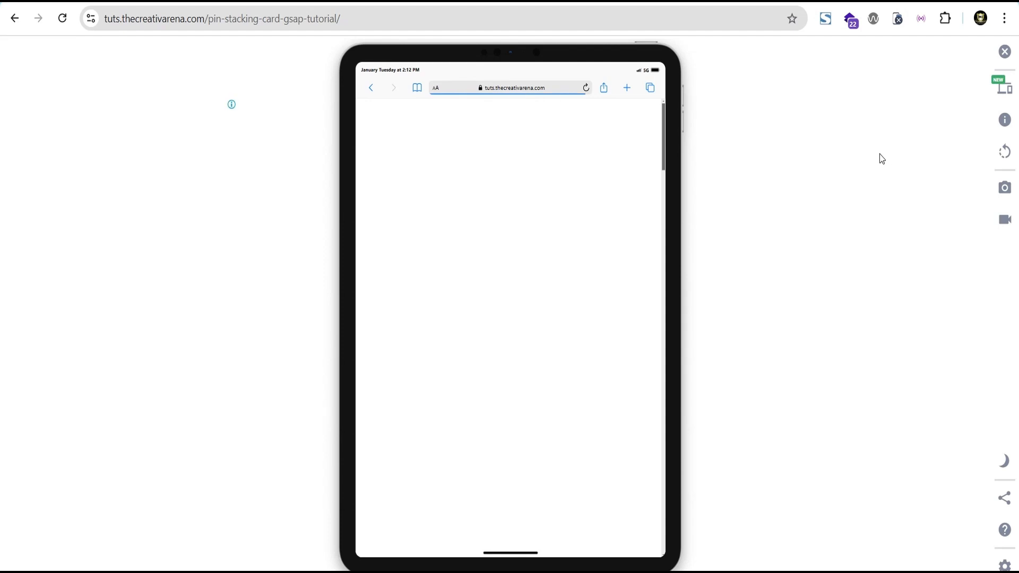
{"action": "left_click_drag", "start_coordinate": [663, 123], "coordinate": [659, 440]}
{"action": "left_click_drag", "start_coordinate": [664, 332], "coordinate": [655, 441]}
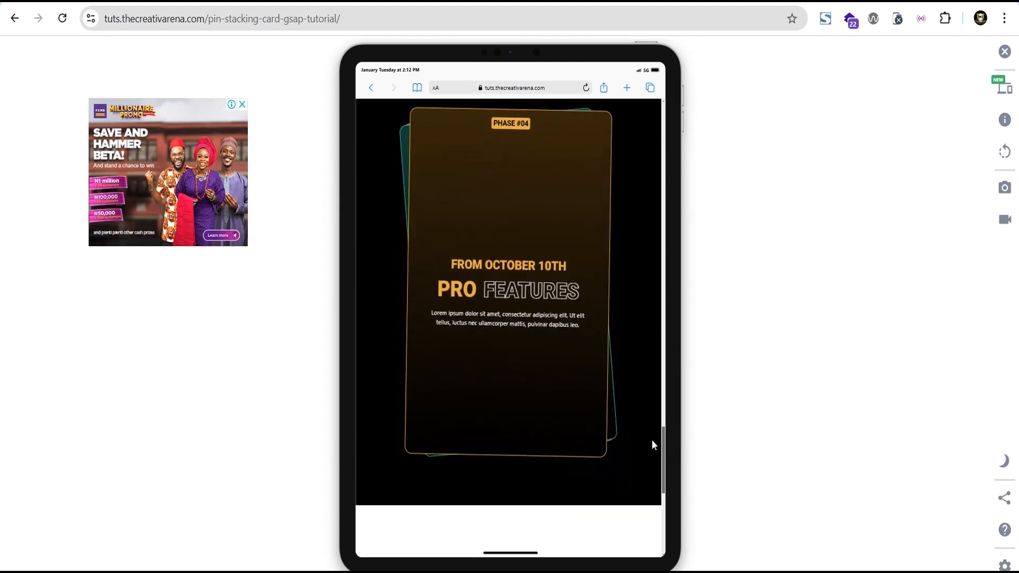
- Switch the simulator to the iPhone 11 PRO MAX and examine how the stacking cards fit the phone width
{"action": "left_click", "coordinate": [1007, 89]}
{"action": "scroll", "coordinate": [853, 227], "scroll_direction": "down", "scroll_amount": 3}
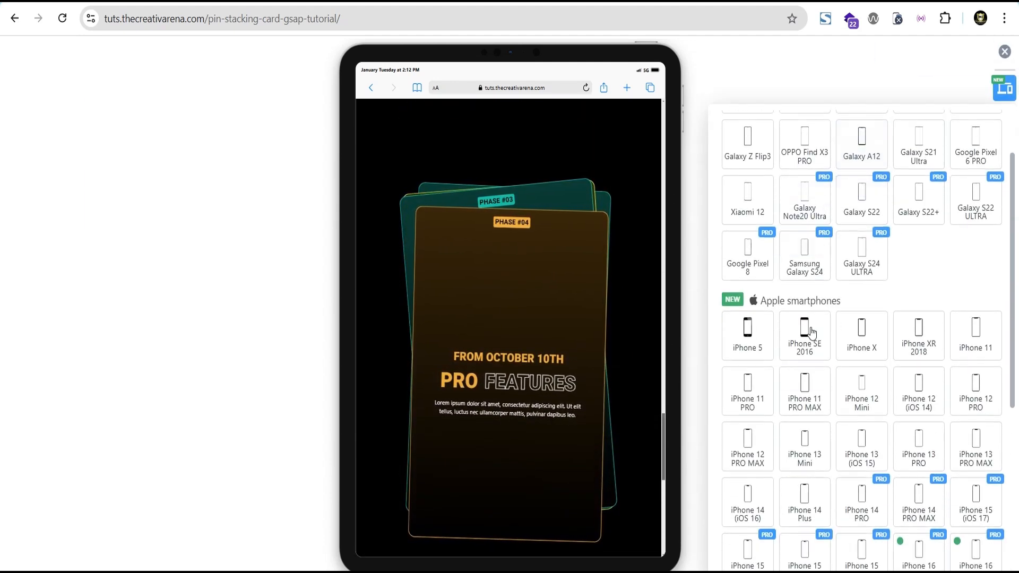
{"action": "left_click", "coordinate": [810, 385]}
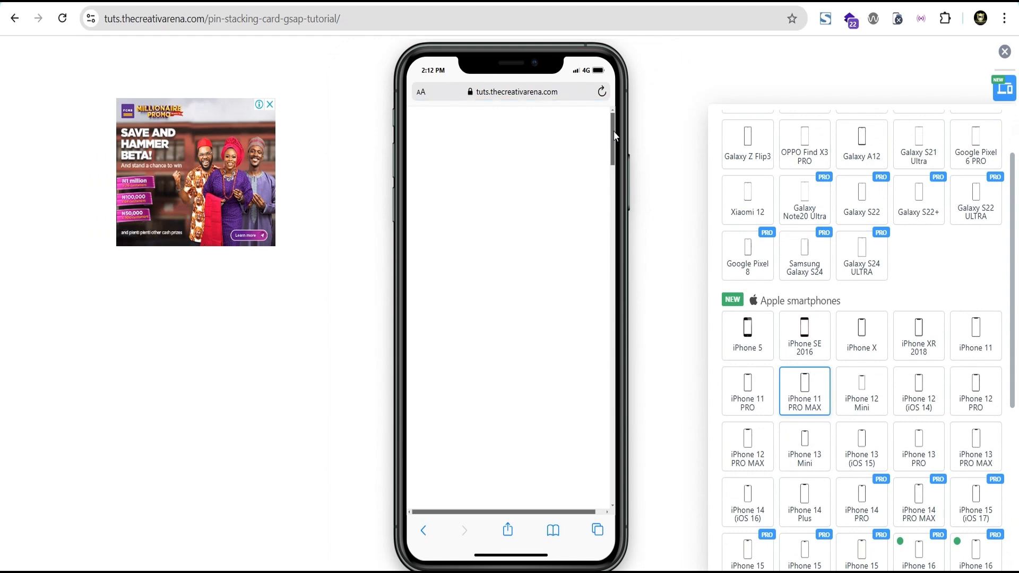
{"action": "left_click_drag", "start_coordinate": [613, 132], "coordinate": [619, 278]}
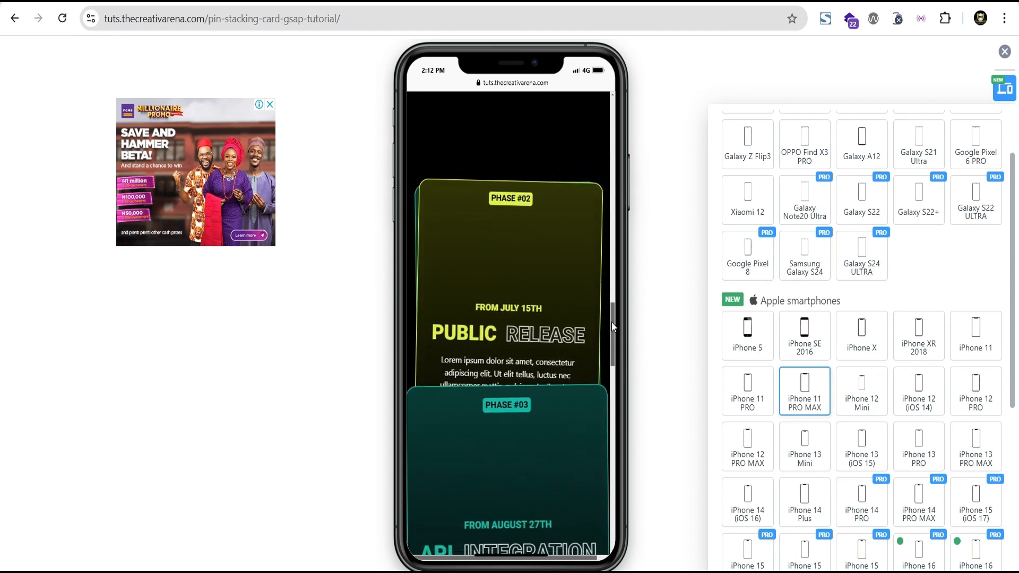
{"action": "left_click_drag", "start_coordinate": [612, 322], "coordinate": [612, 438]}
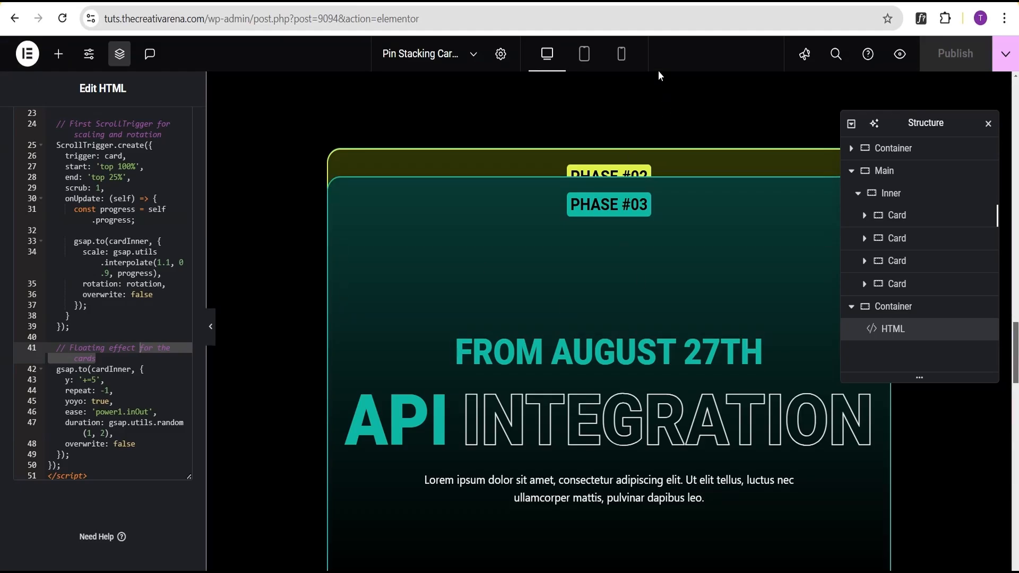
- In Elementor's mobile view, set the padding of the Inner container to 20 px
{"action": "left_click", "coordinate": [621, 54]}
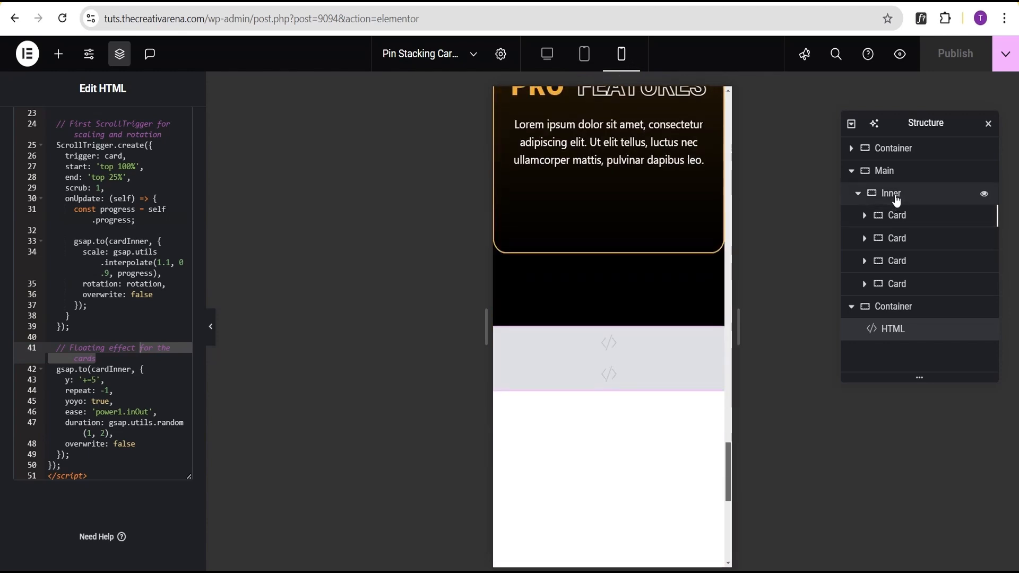
{"action": "left_click", "coordinate": [895, 194]}
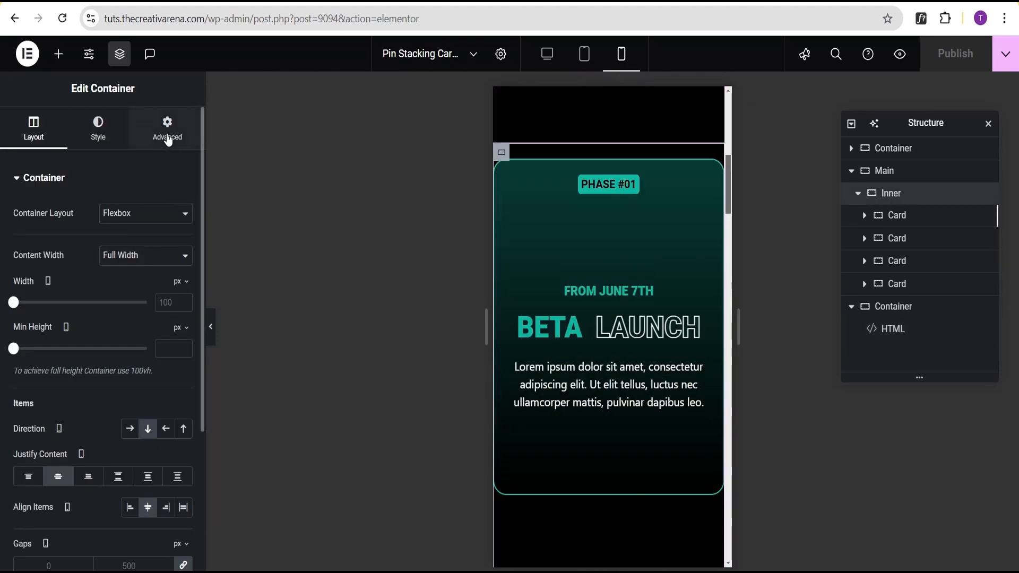
{"action": "left_click", "coordinate": [168, 140]}
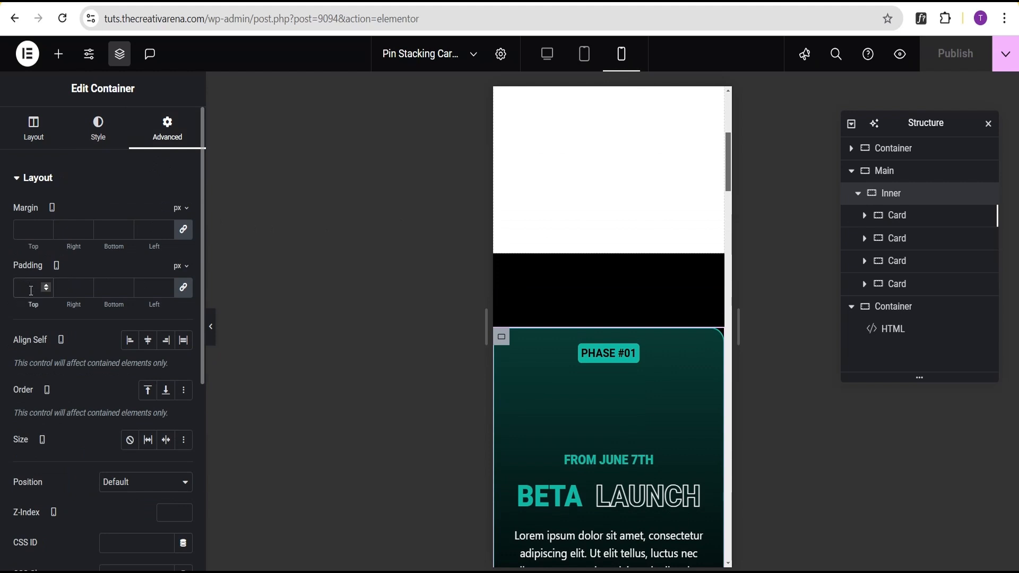
{"action": "type", "text": "20"}
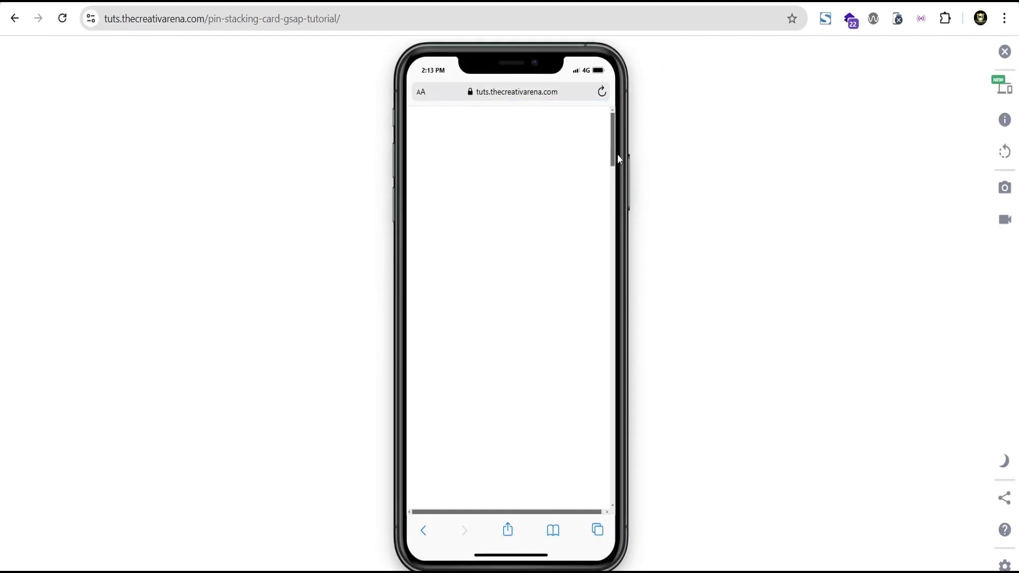
- Examine the card stacking on the live page in the phone simulator and at desktop size, from Phase #01 to Phase #04
{"action": "left_click_drag", "start_coordinate": [612, 136], "coordinate": [602, 443]}
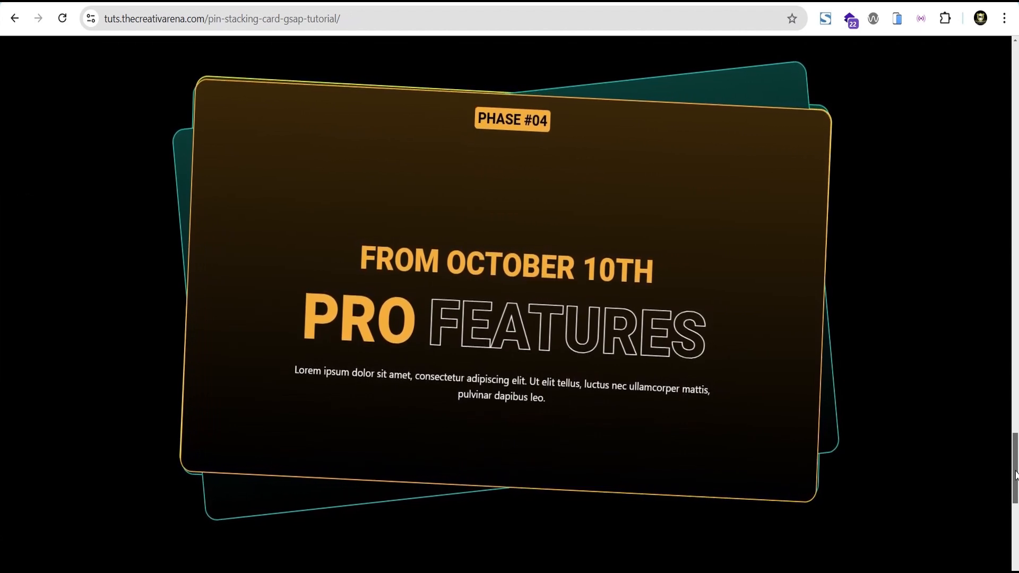
{"action": "left_click_drag", "start_coordinate": [1016, 474], "coordinate": [1016, 414]}
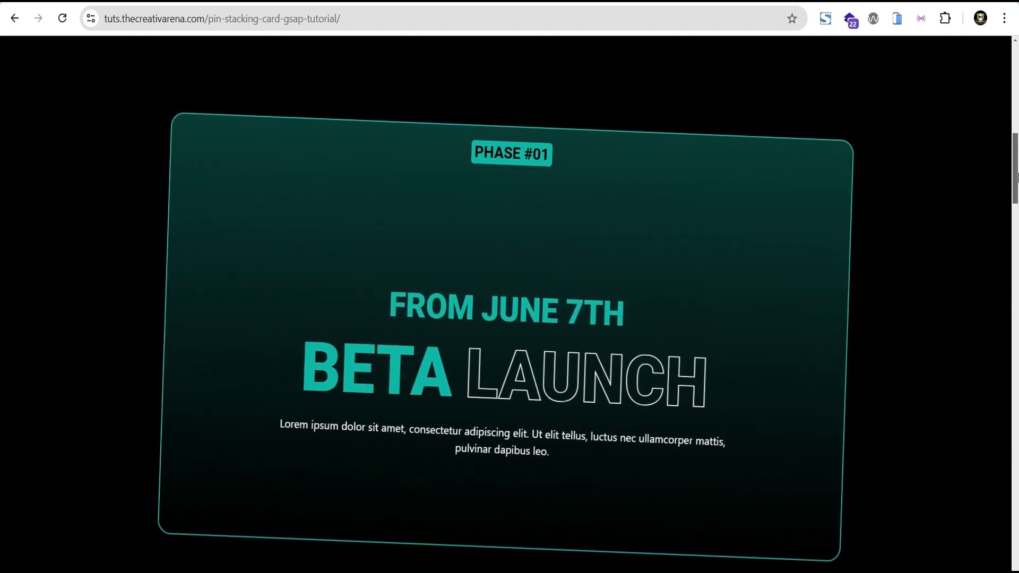
{"action": "left_click_drag", "start_coordinate": [1016, 180], "coordinate": [1015, 471]}
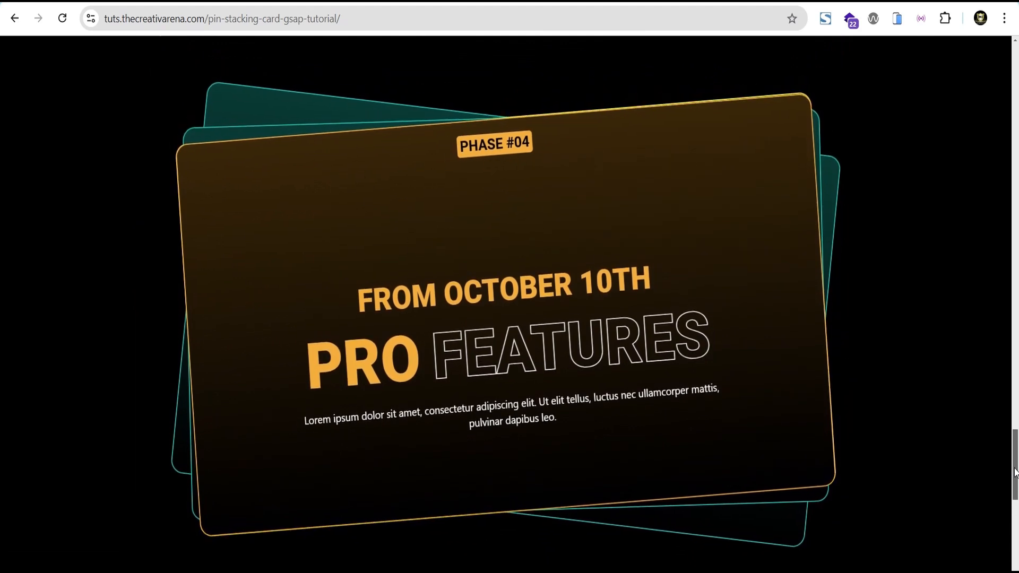